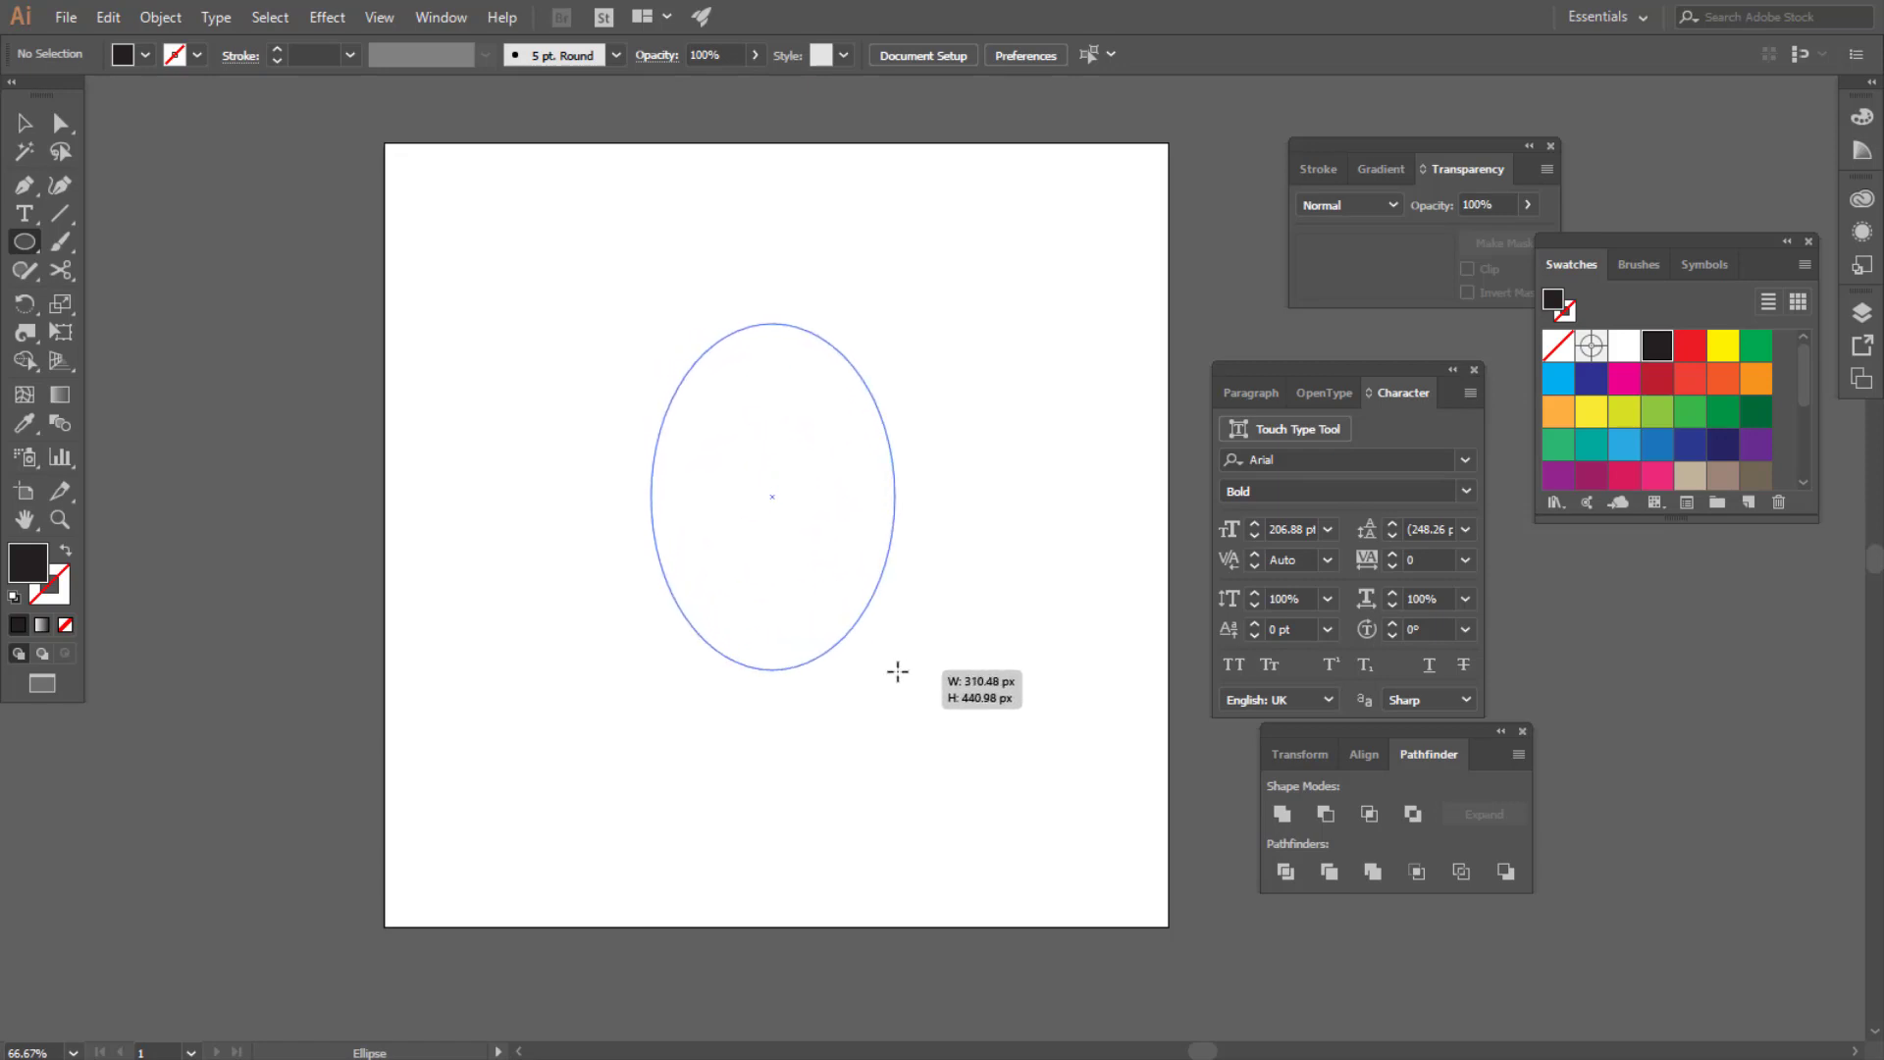
# Reshape the ellipse into an egg by moving its bottom anchor up about 75 px and its top anchor up about 48 px
pyautogui.press('v')
pyautogui.click(617, 317)
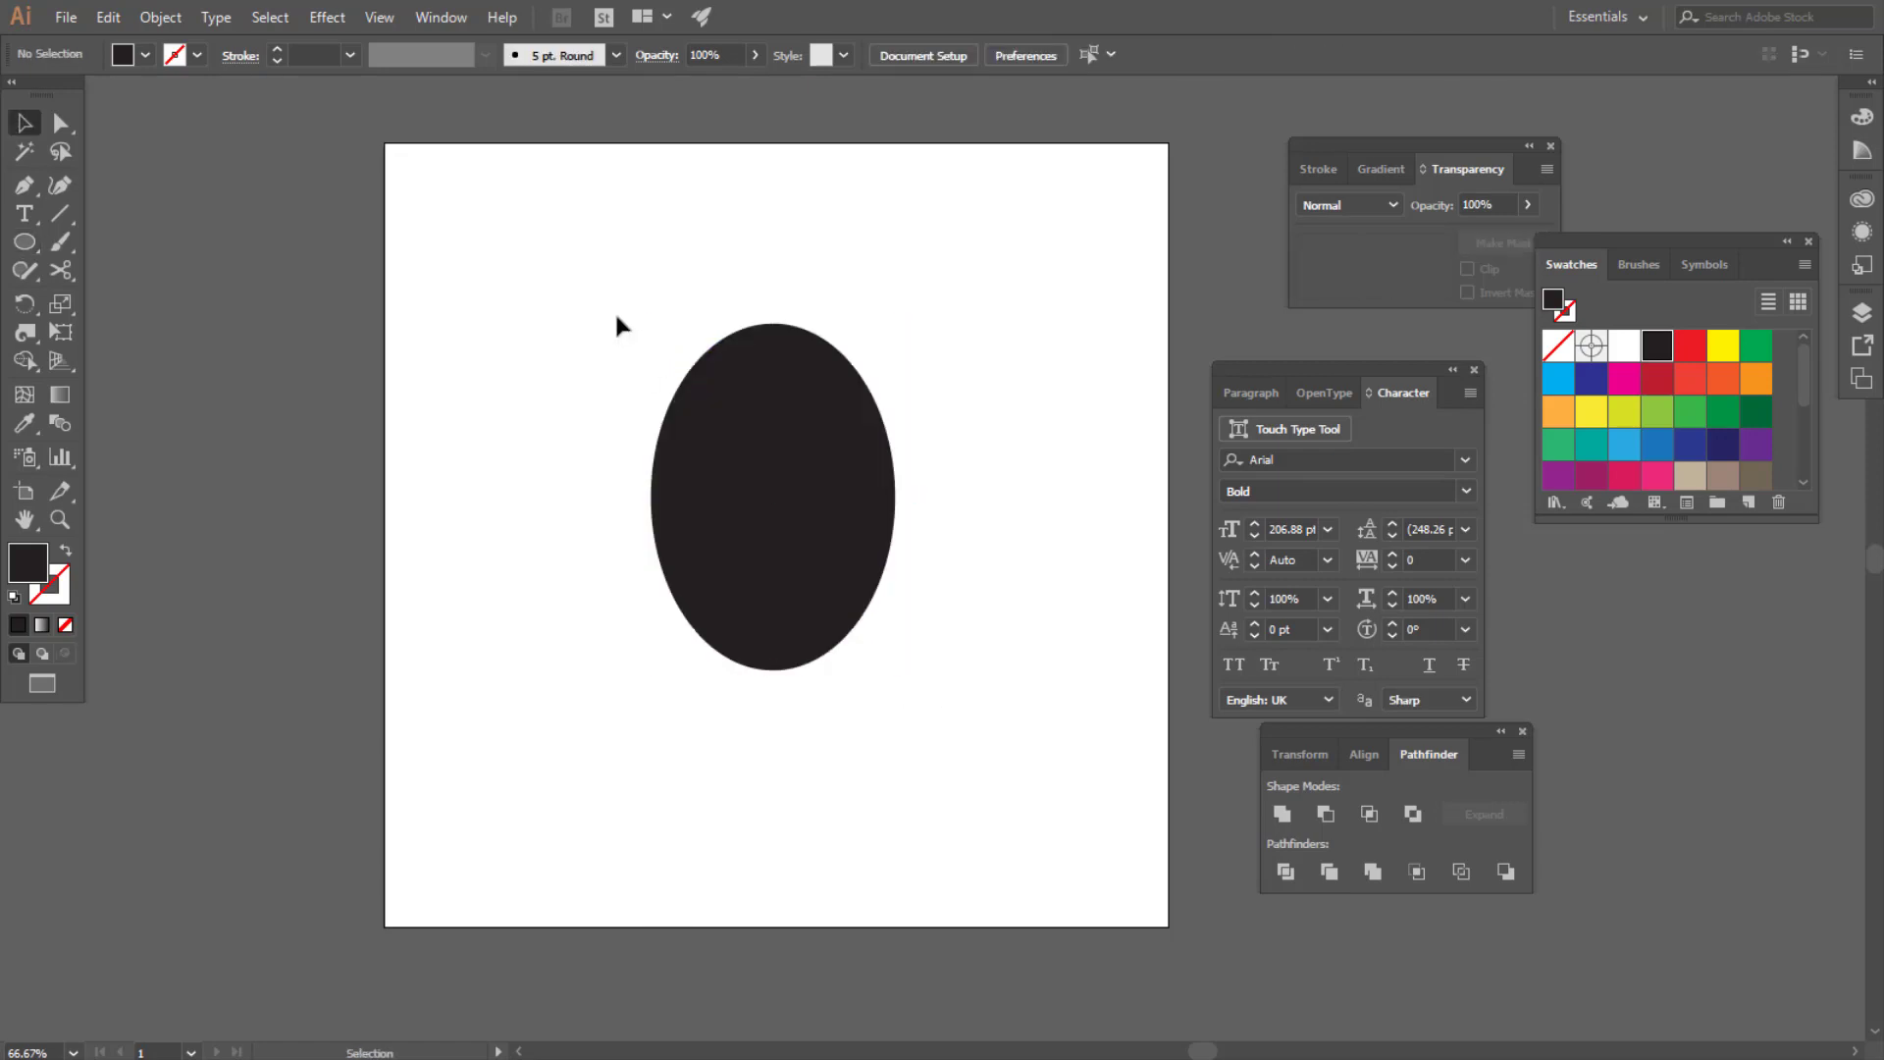
pyautogui.click(63, 129)
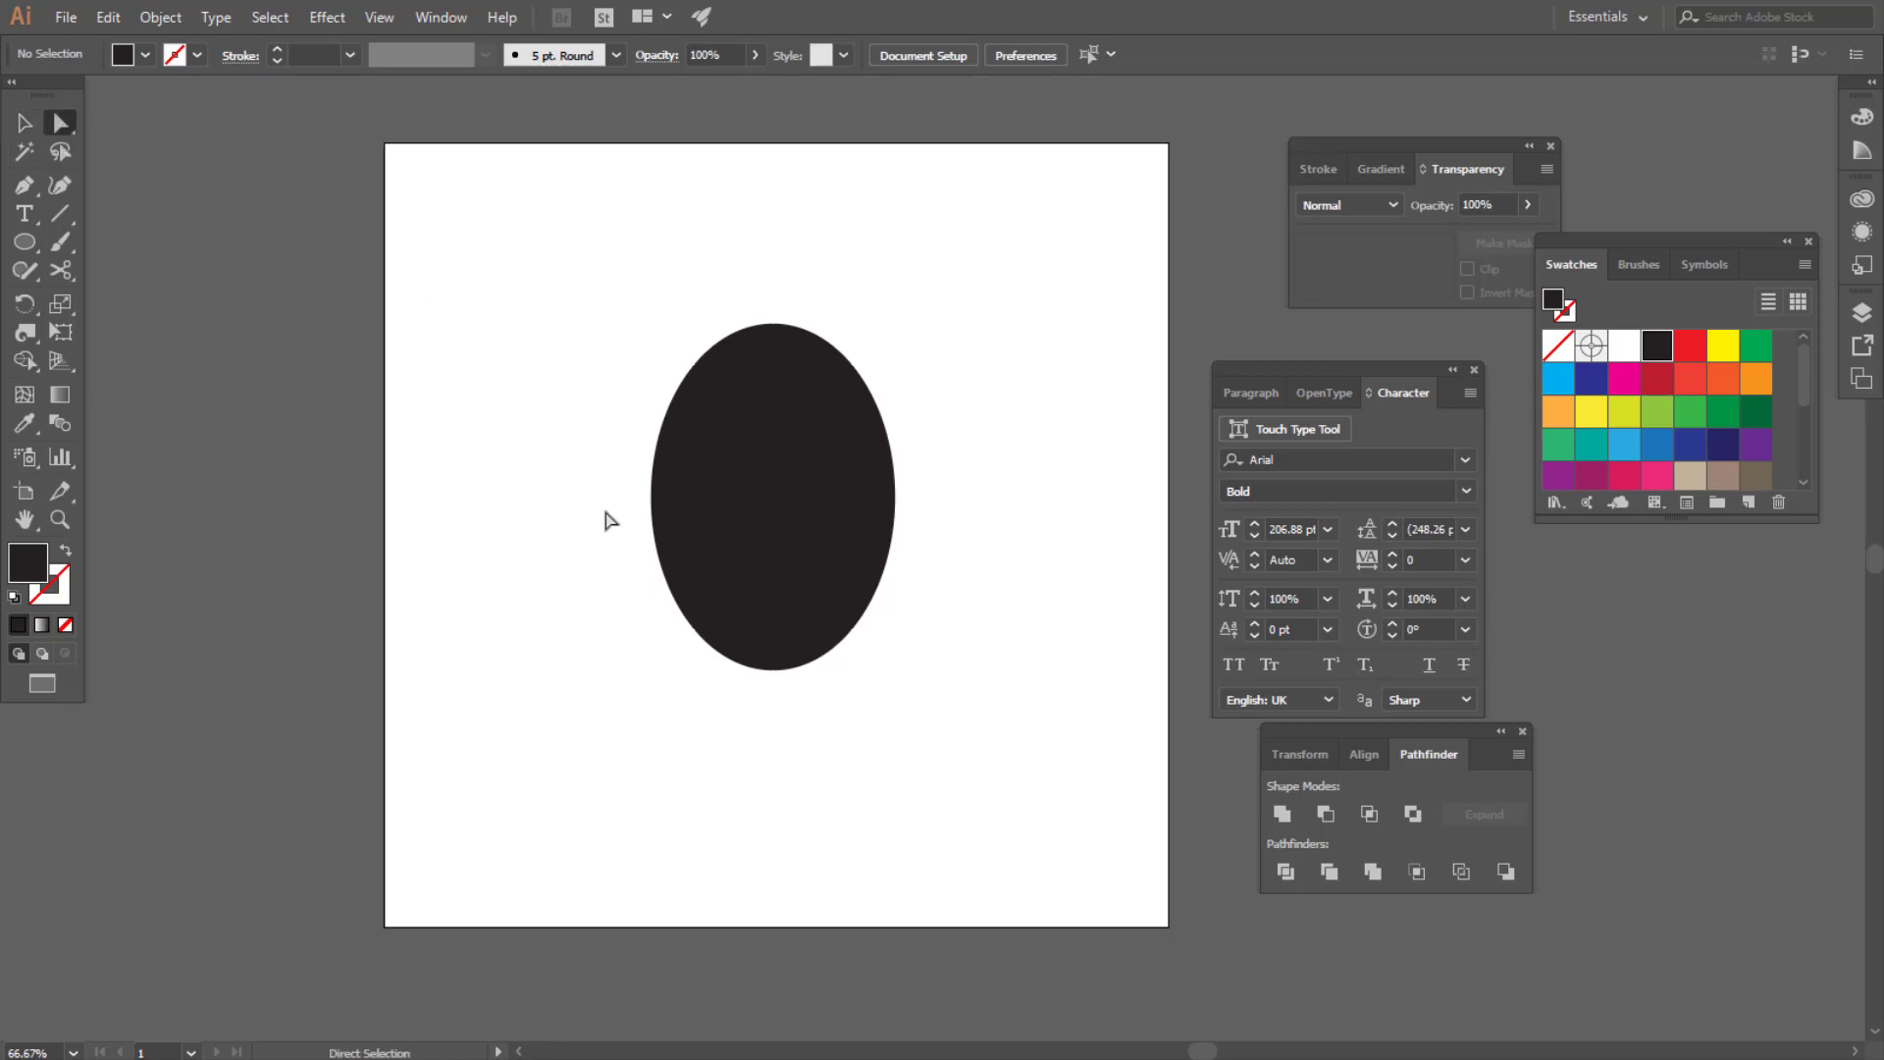
pyautogui.moveTo(632, 455); pyautogui.dragTo(829, 599)
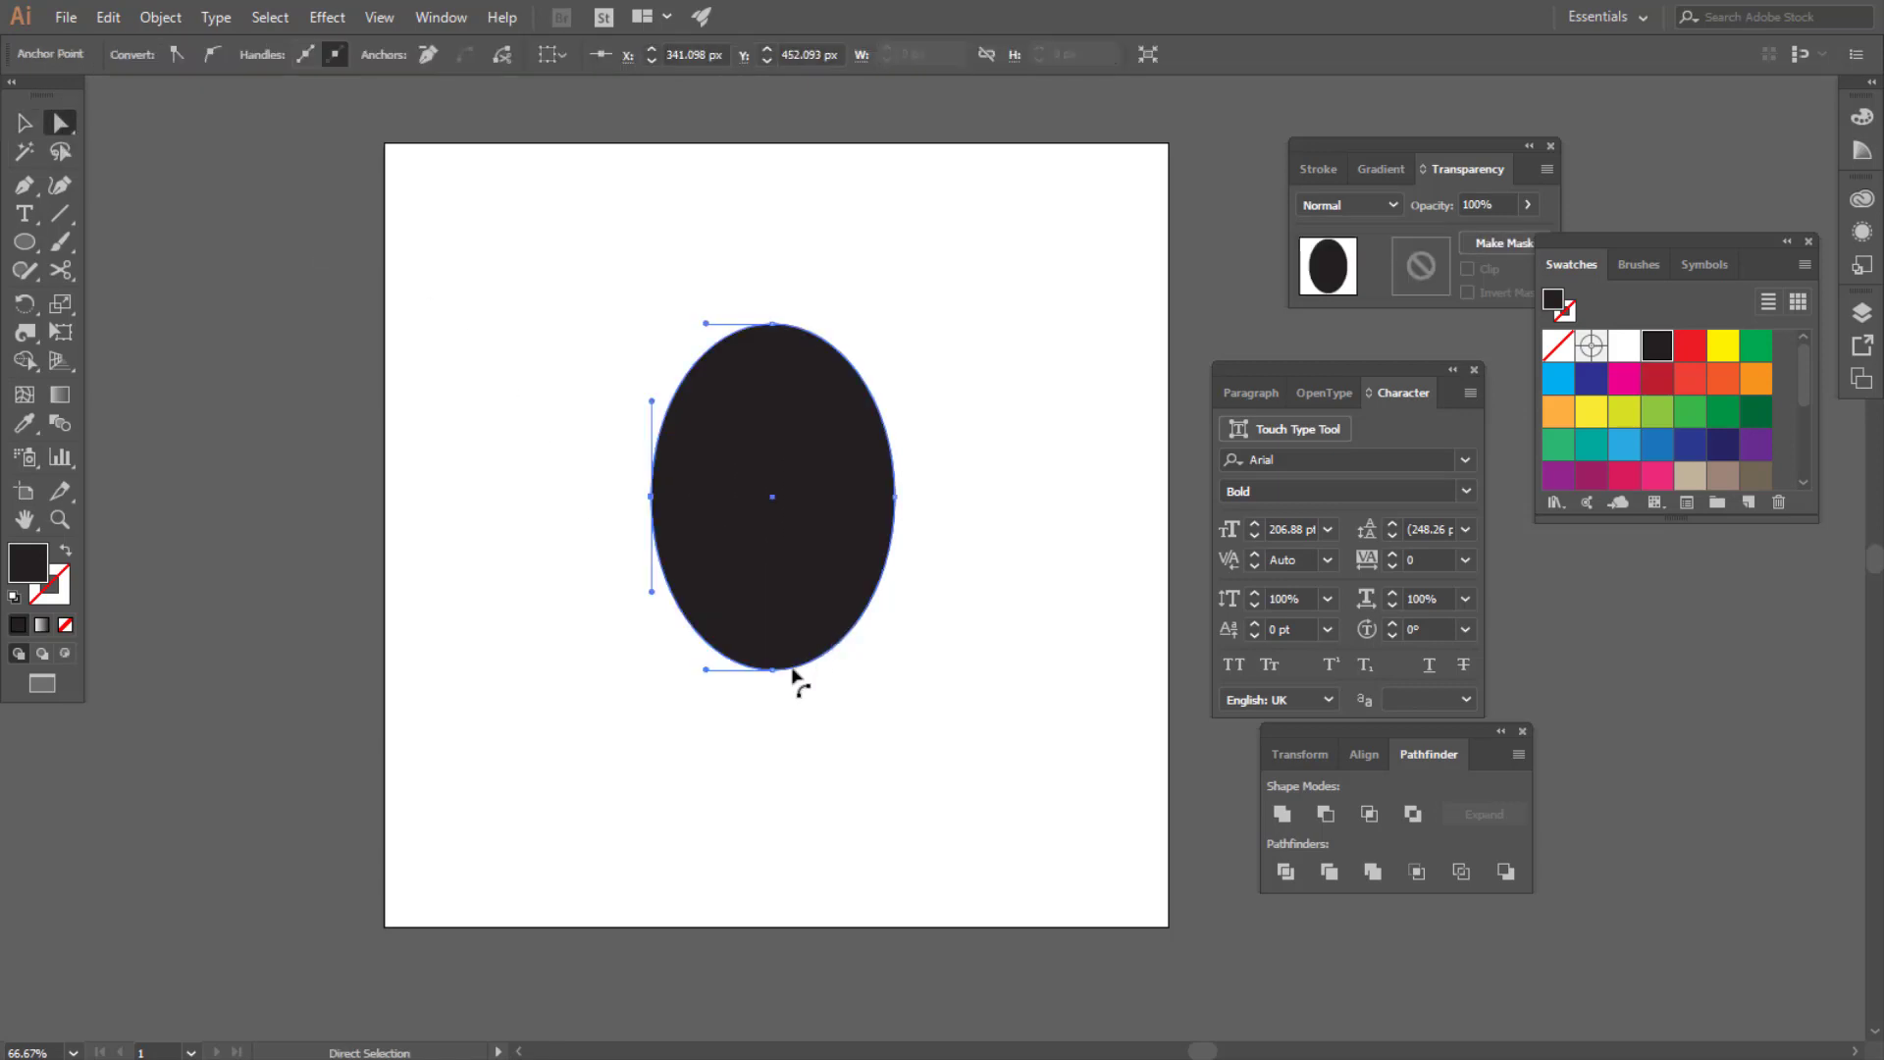
pyautogui.click(773, 670)
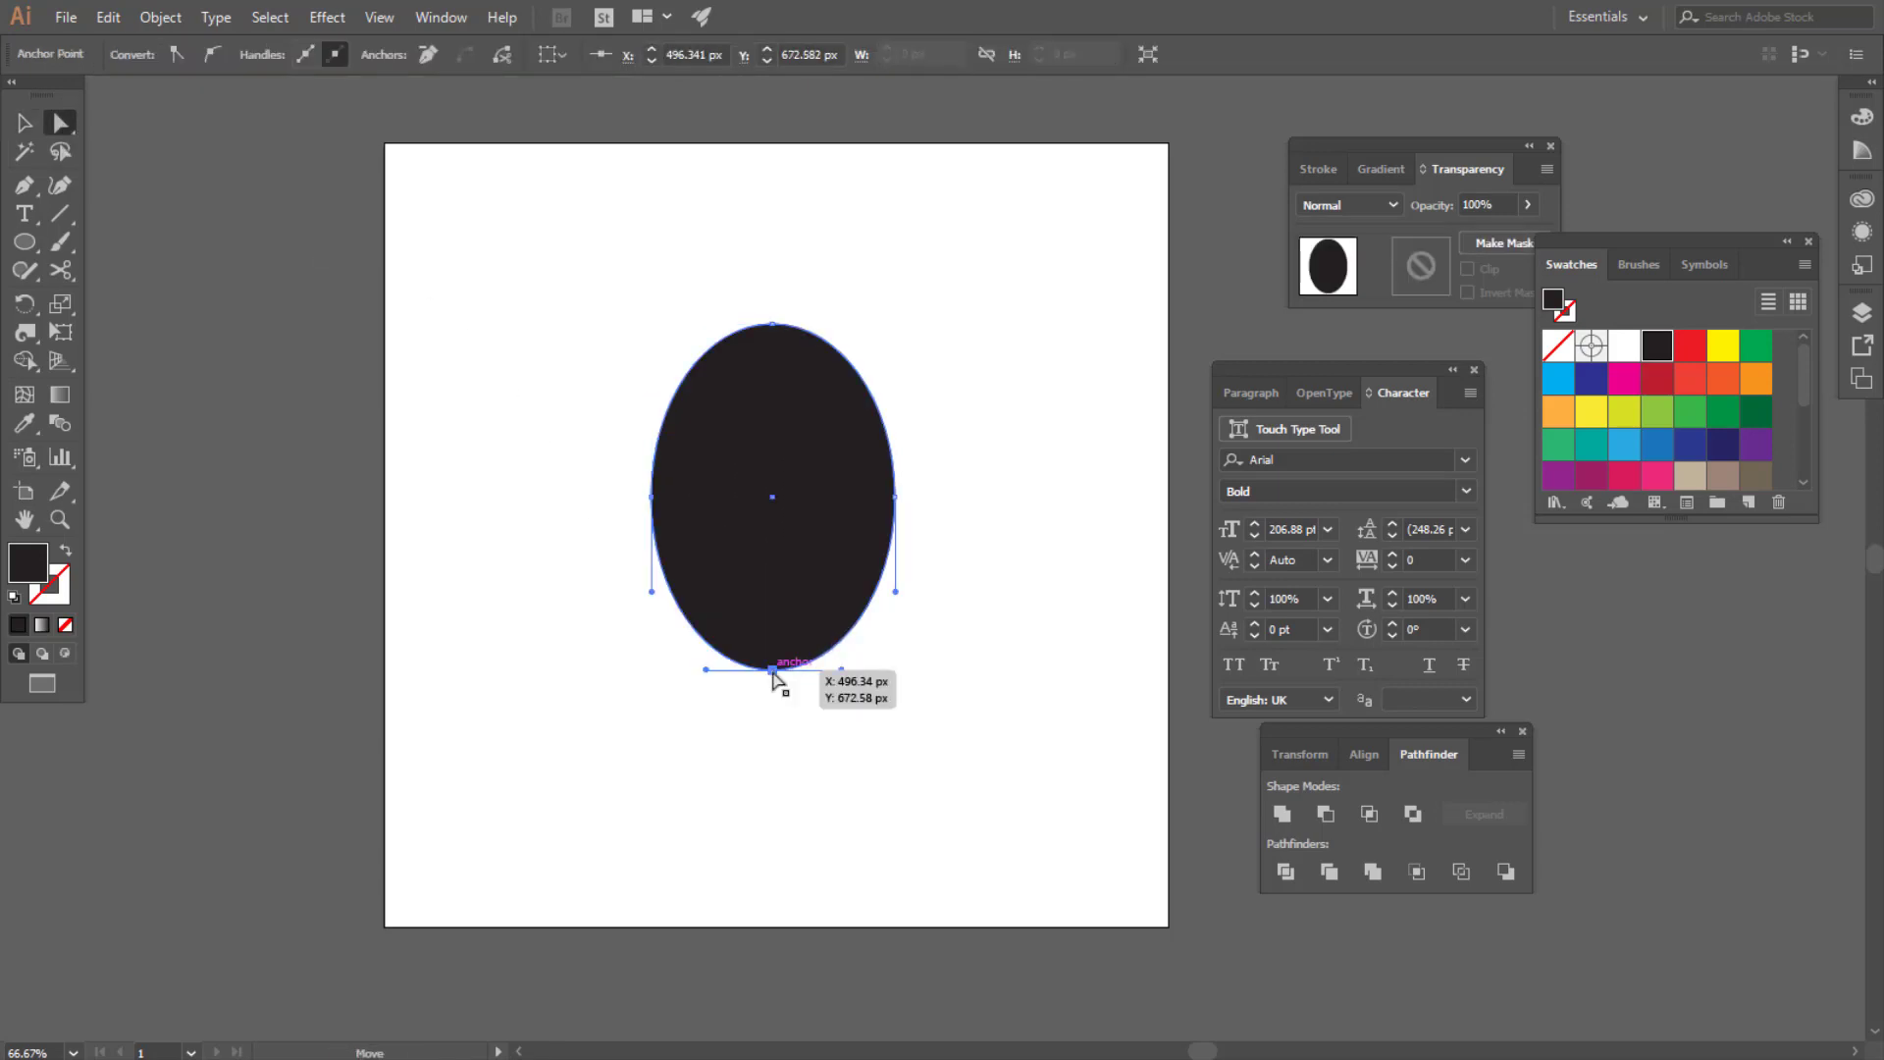
pyautogui.moveTo(776, 671); pyautogui.dragTo(767, 611)
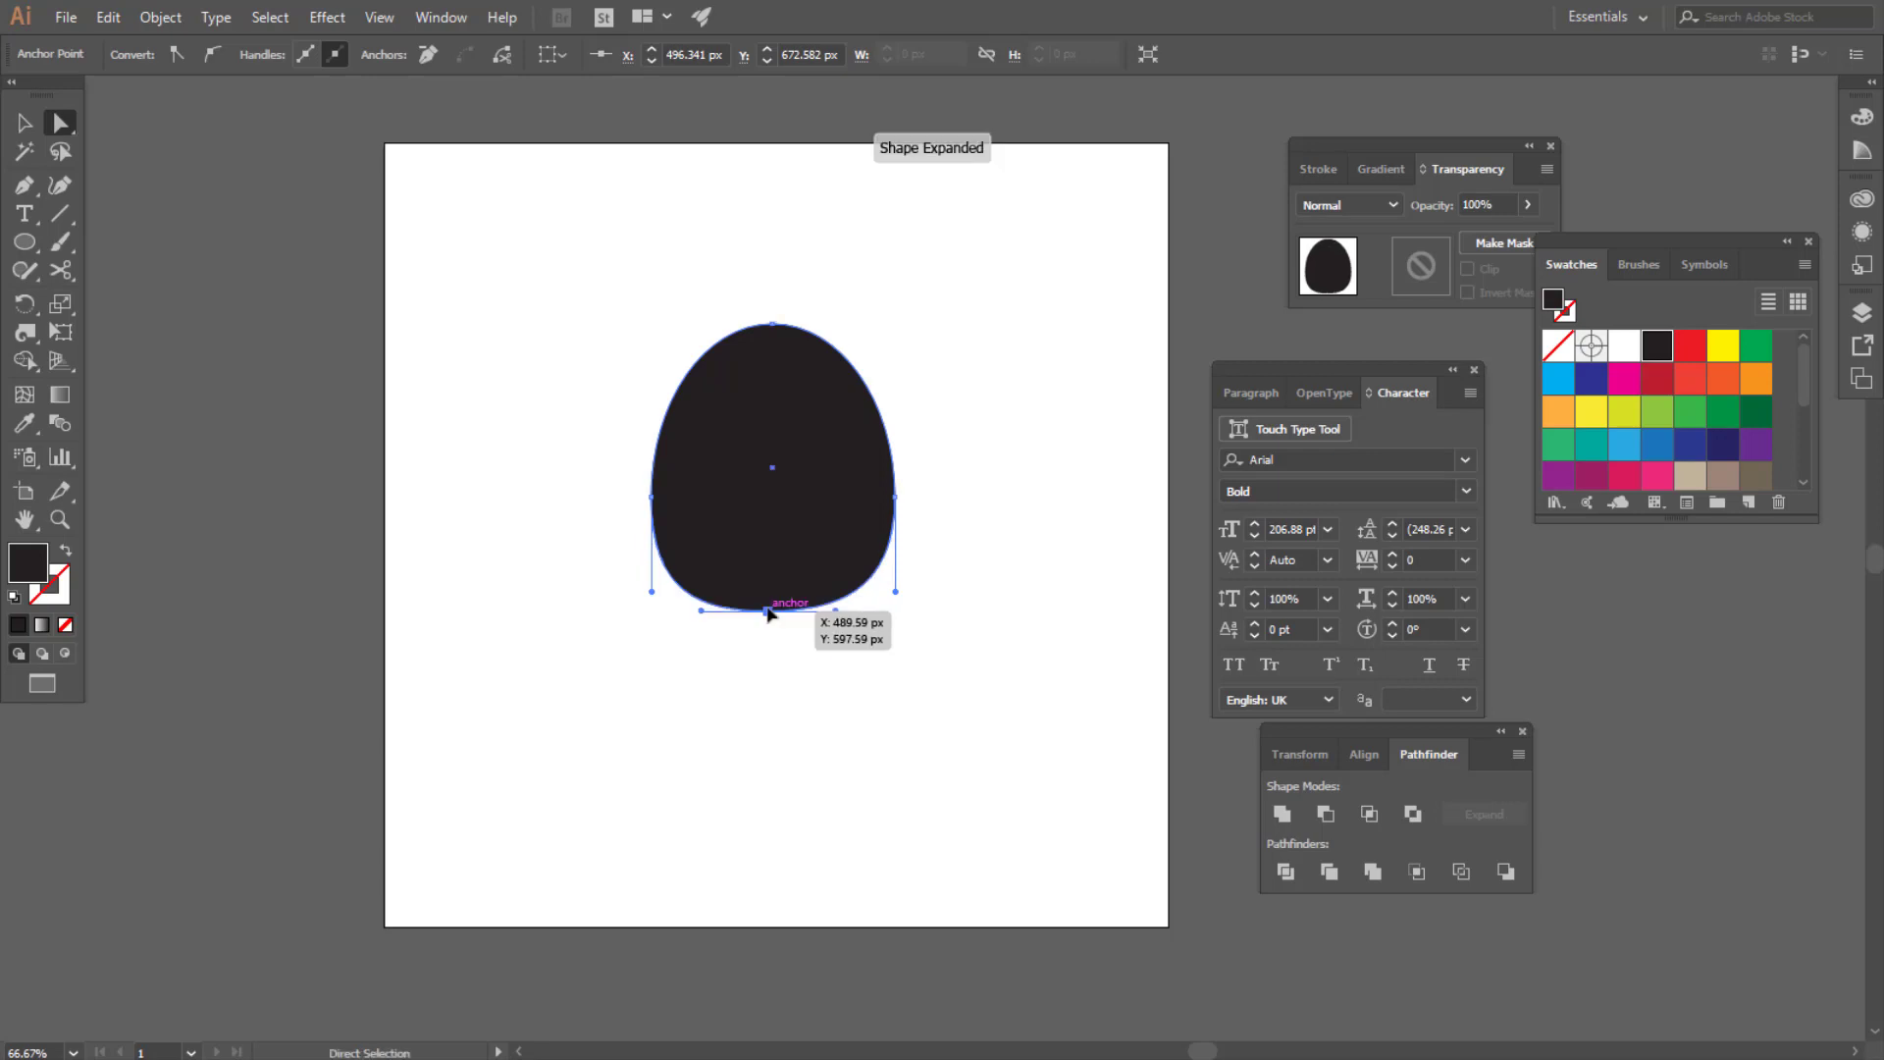
pyautogui.click(772, 326)
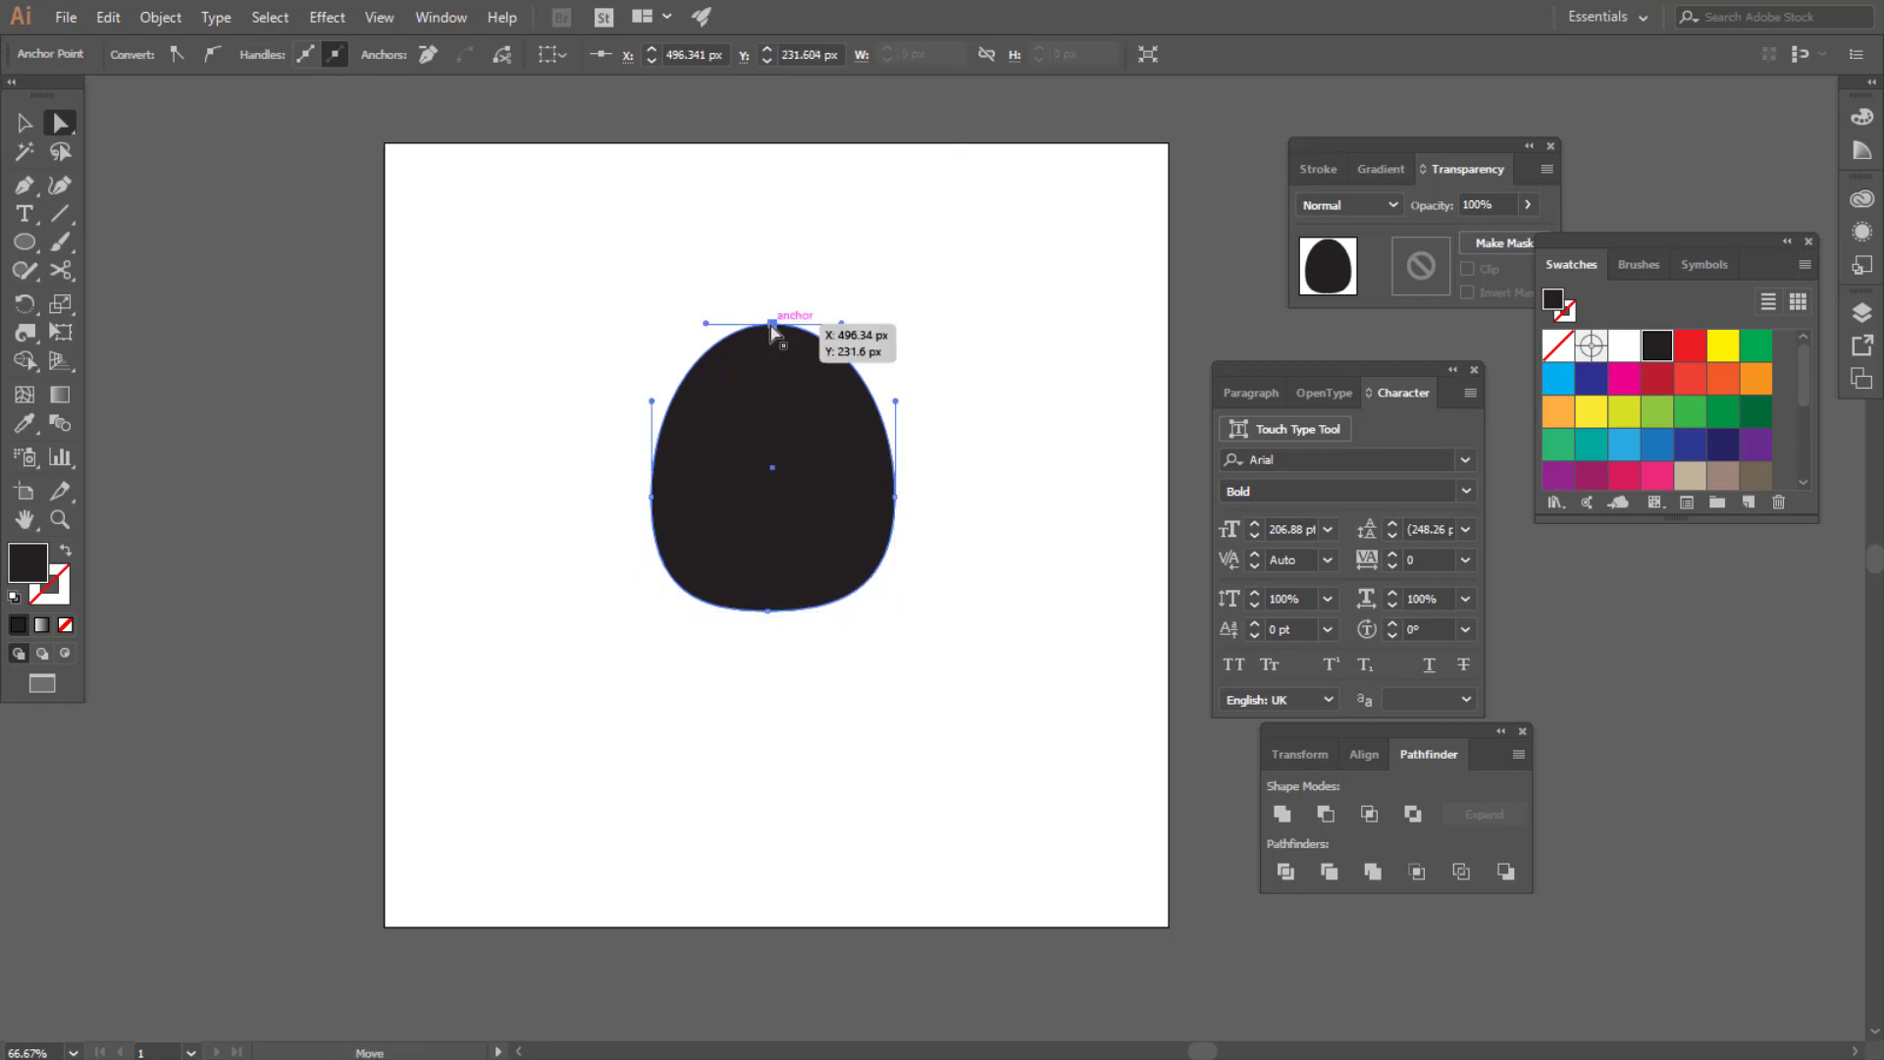
pyautogui.moveTo(771, 327); pyautogui.dragTo(771, 288)
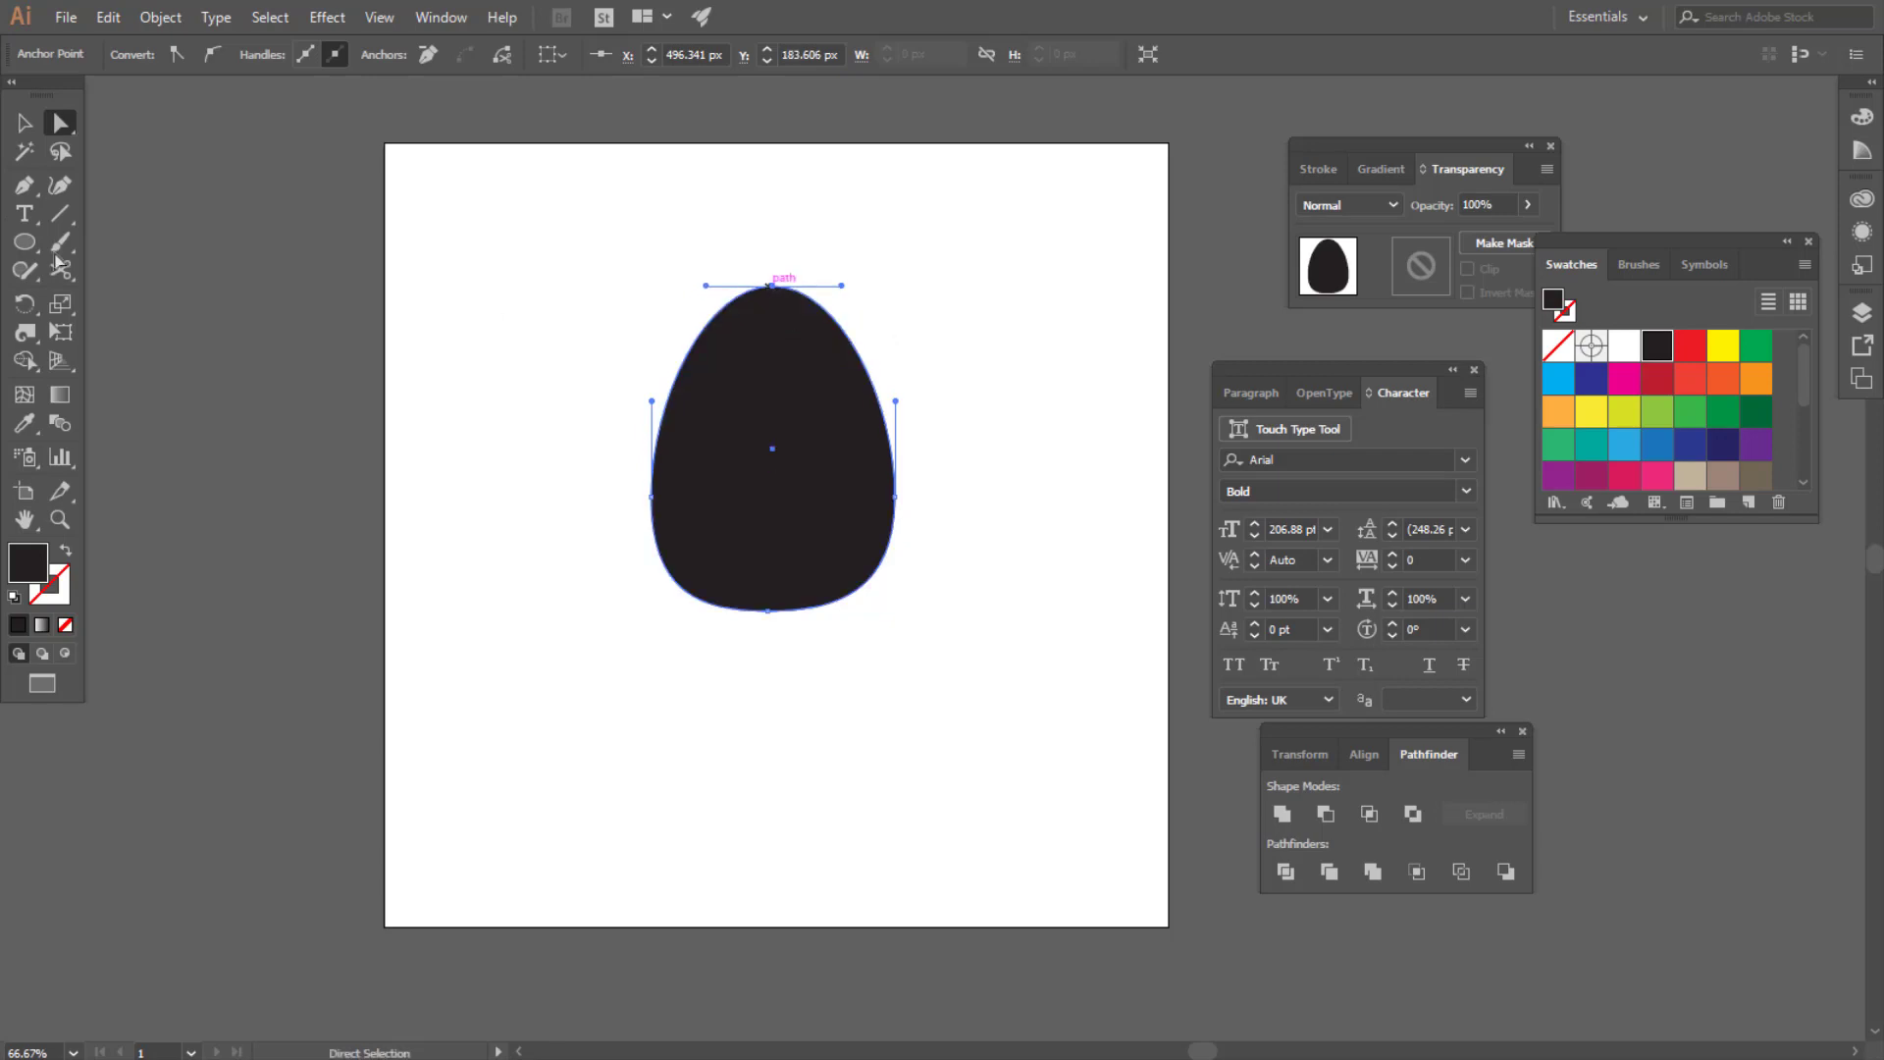
# Move the whole egg shape down to about the middle of the artboard
pyautogui.click(25, 122)
pyautogui.click(285, 312)
pyautogui.moveTo(727, 450); pyautogui.dragTo(734, 549)
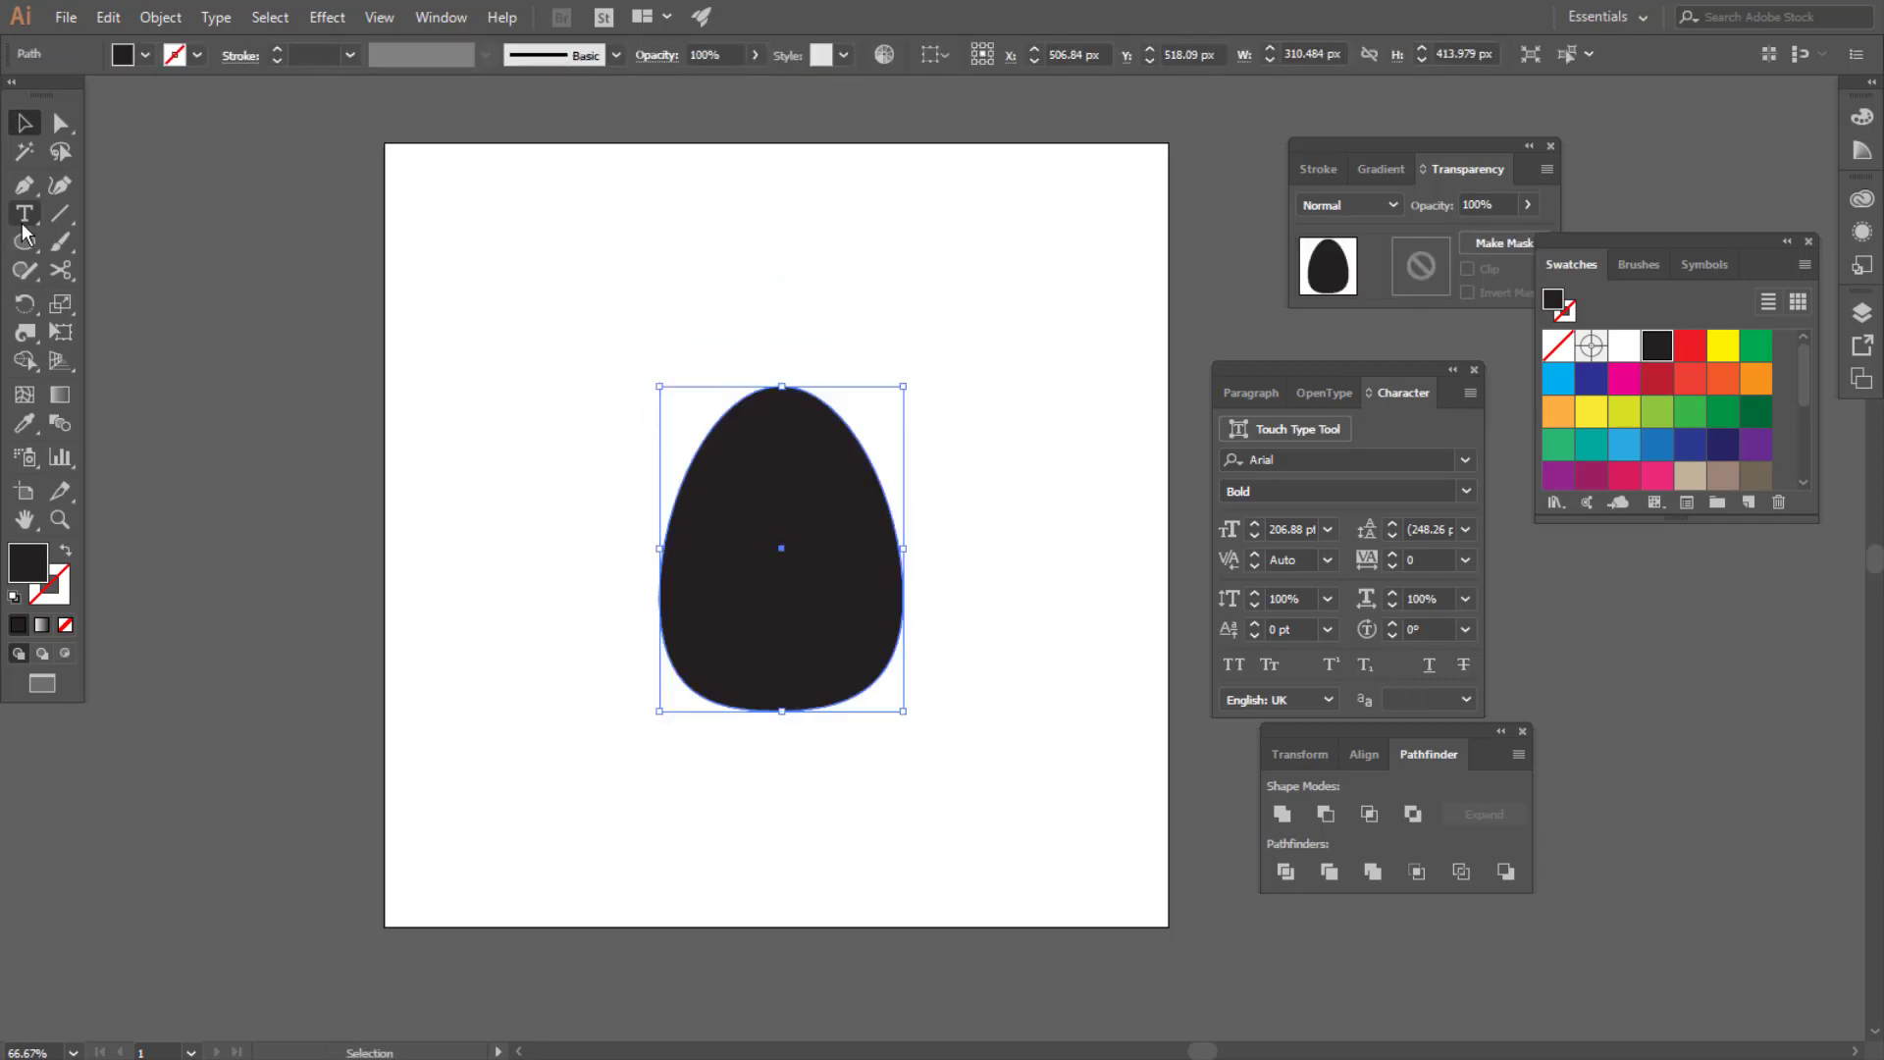
# Draw a black rectangle about 136 by 112 px overlapping the egg's top as the sack's neck
pyautogui.moveTo(22, 241); pyautogui.dragTo(103, 247)
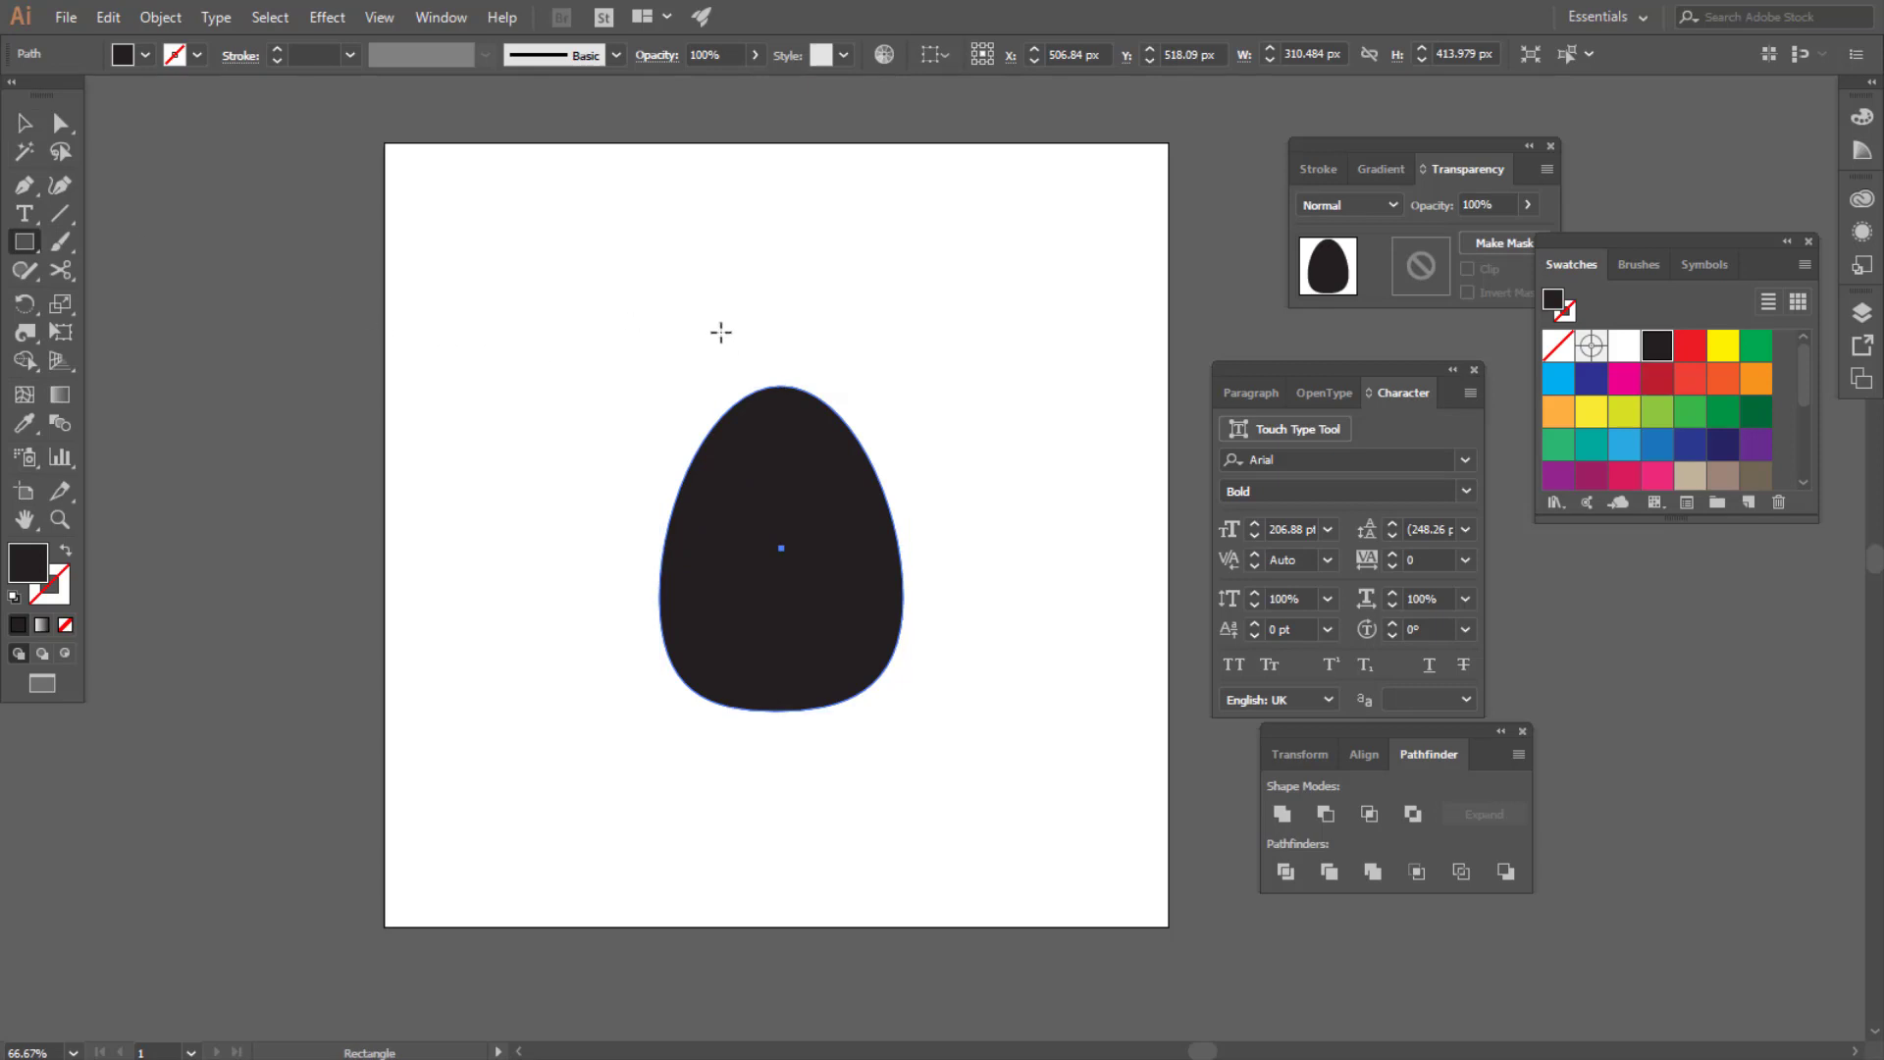
pyautogui.moveTo(721, 333); pyautogui.dragTo(827, 424)
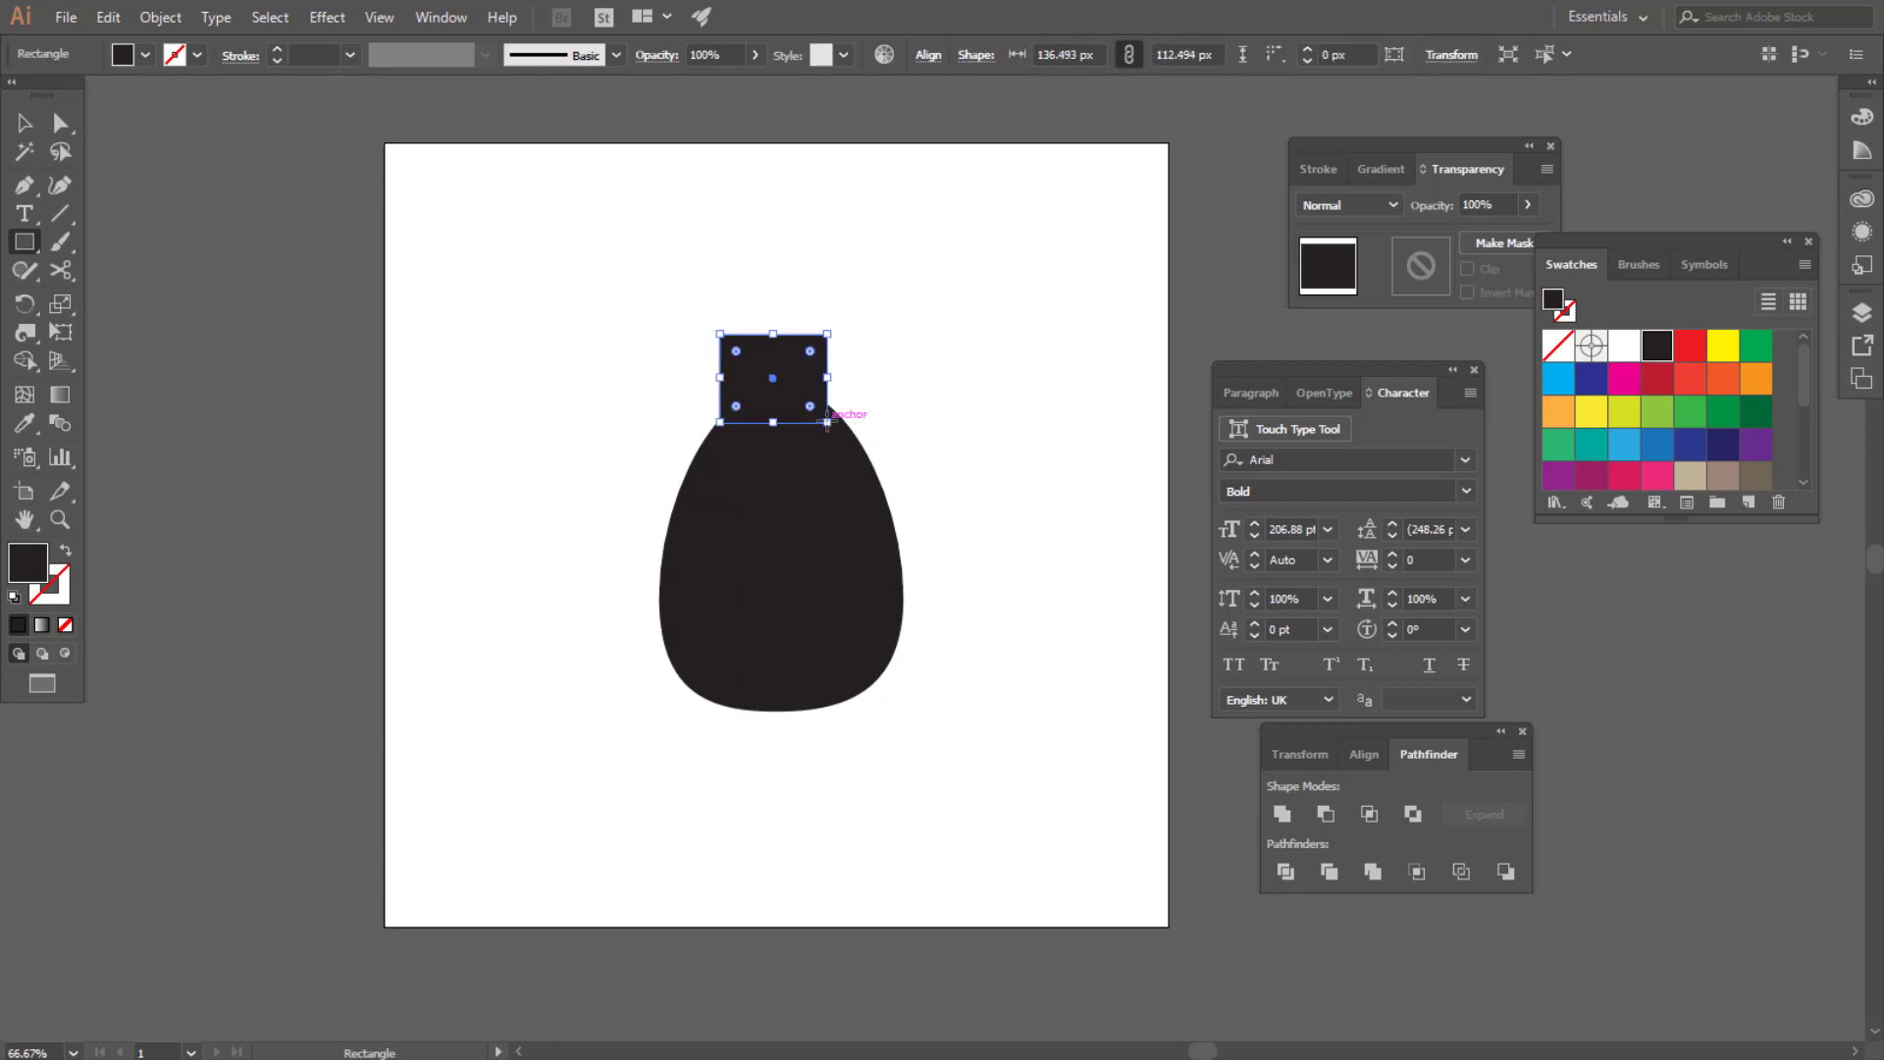
pyautogui.press('v')
# Apply a horizontal Arc warp with 15% bend to the neck rectangle and expand its appearance
pyautogui.click(314, 22)
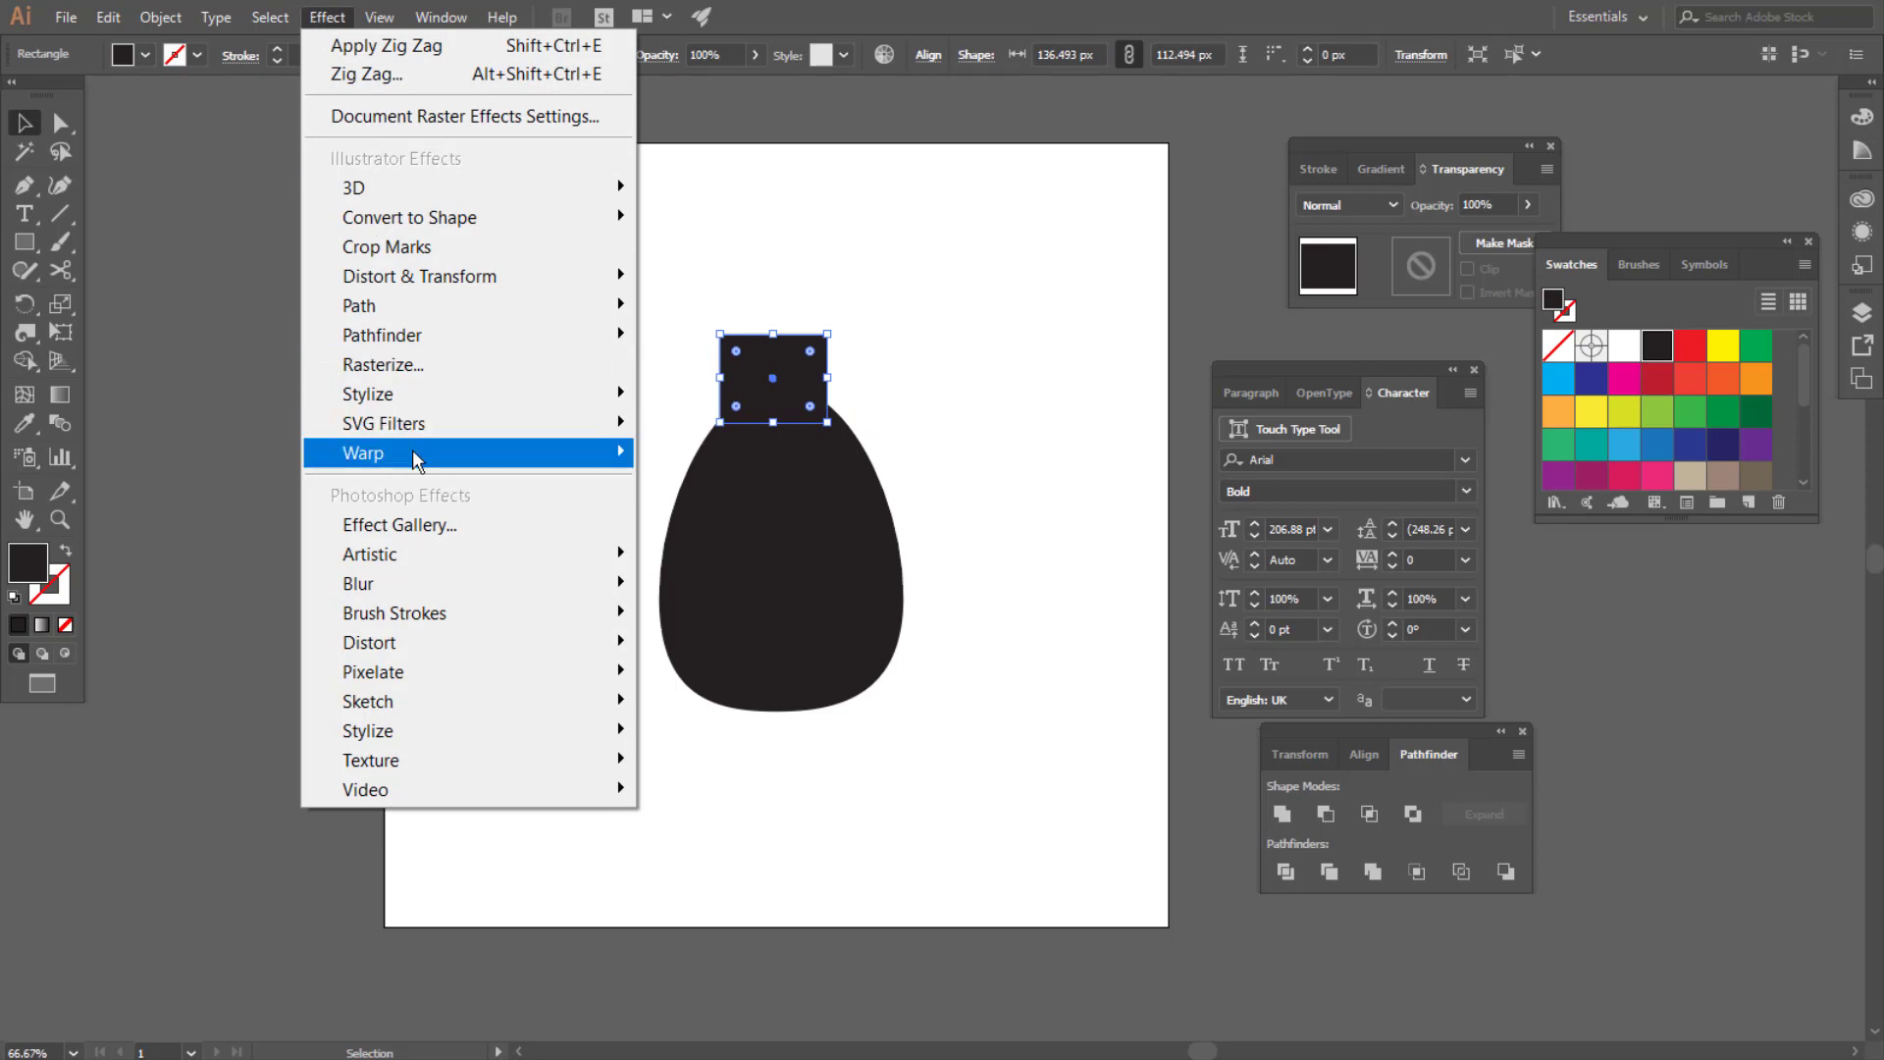
pyautogui.moveTo(565, 459)
pyautogui.click(684, 459)
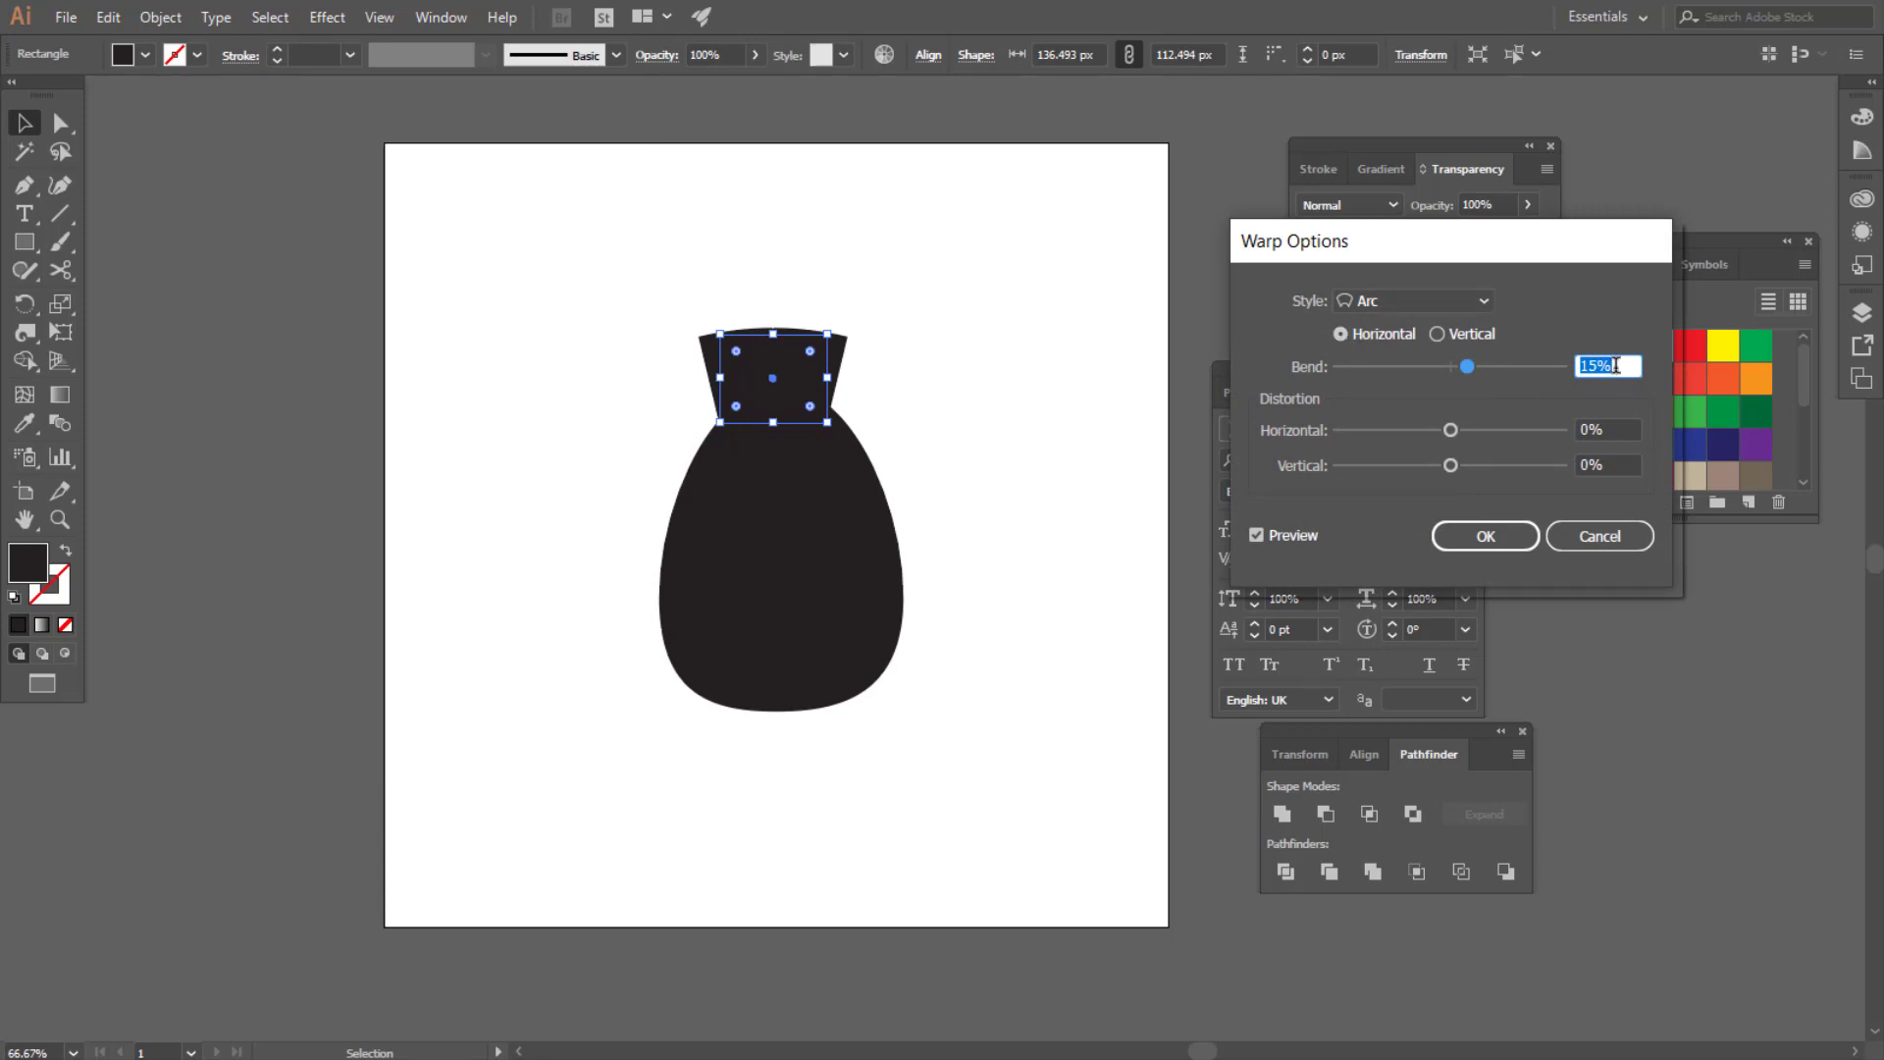
pyautogui.click(1486, 535)
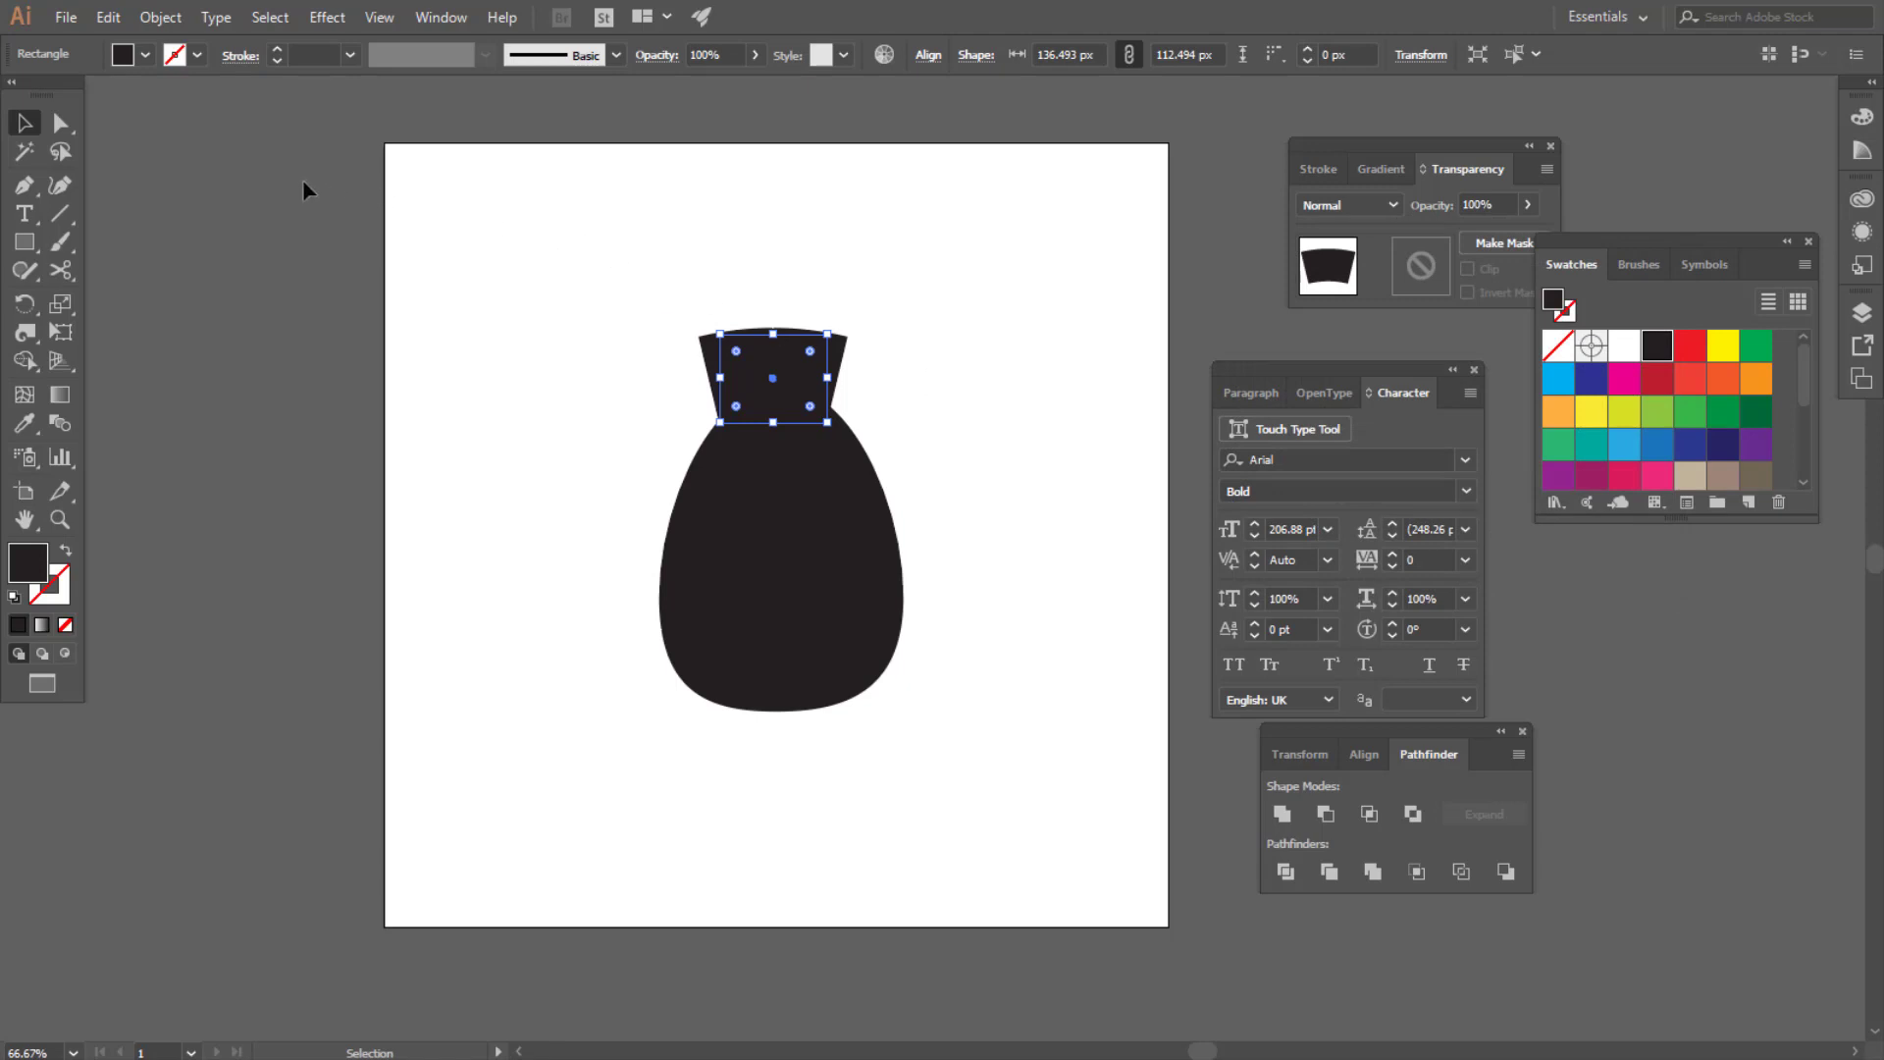
pyautogui.click(160, 19)
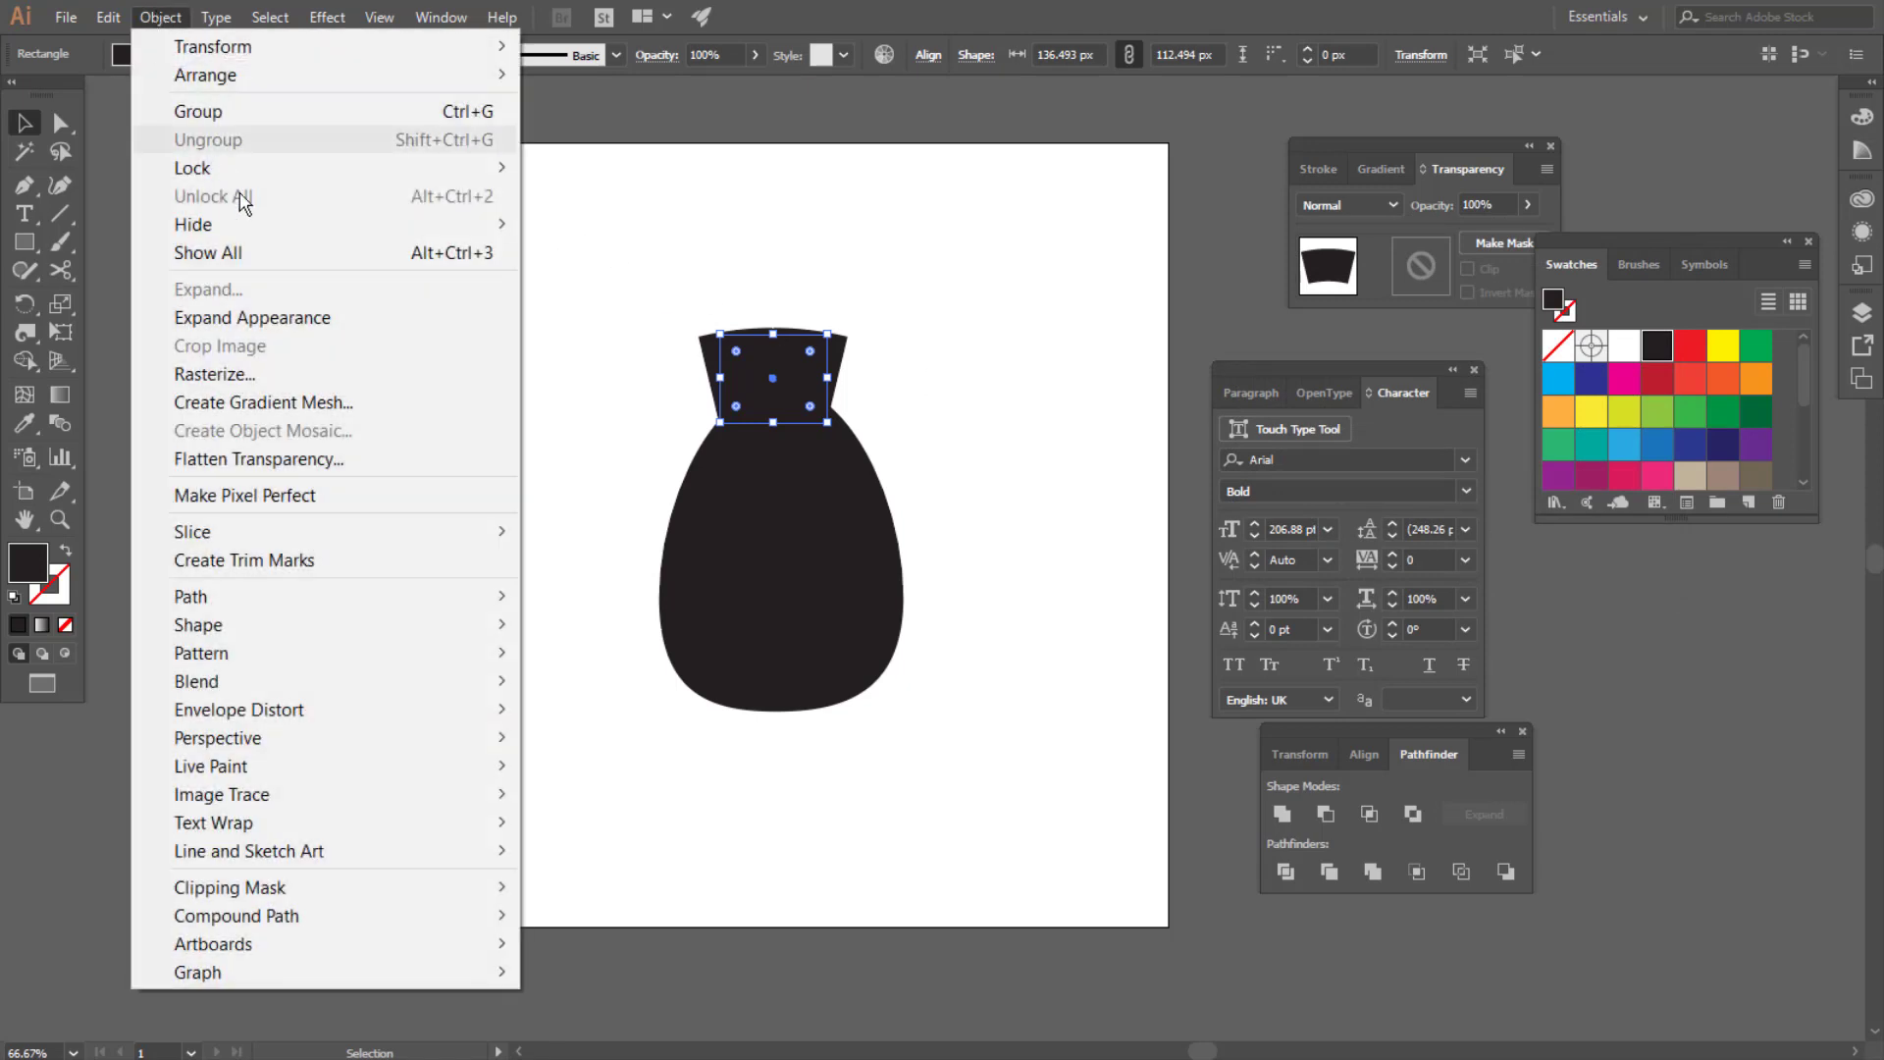
pyautogui.click(280, 314)
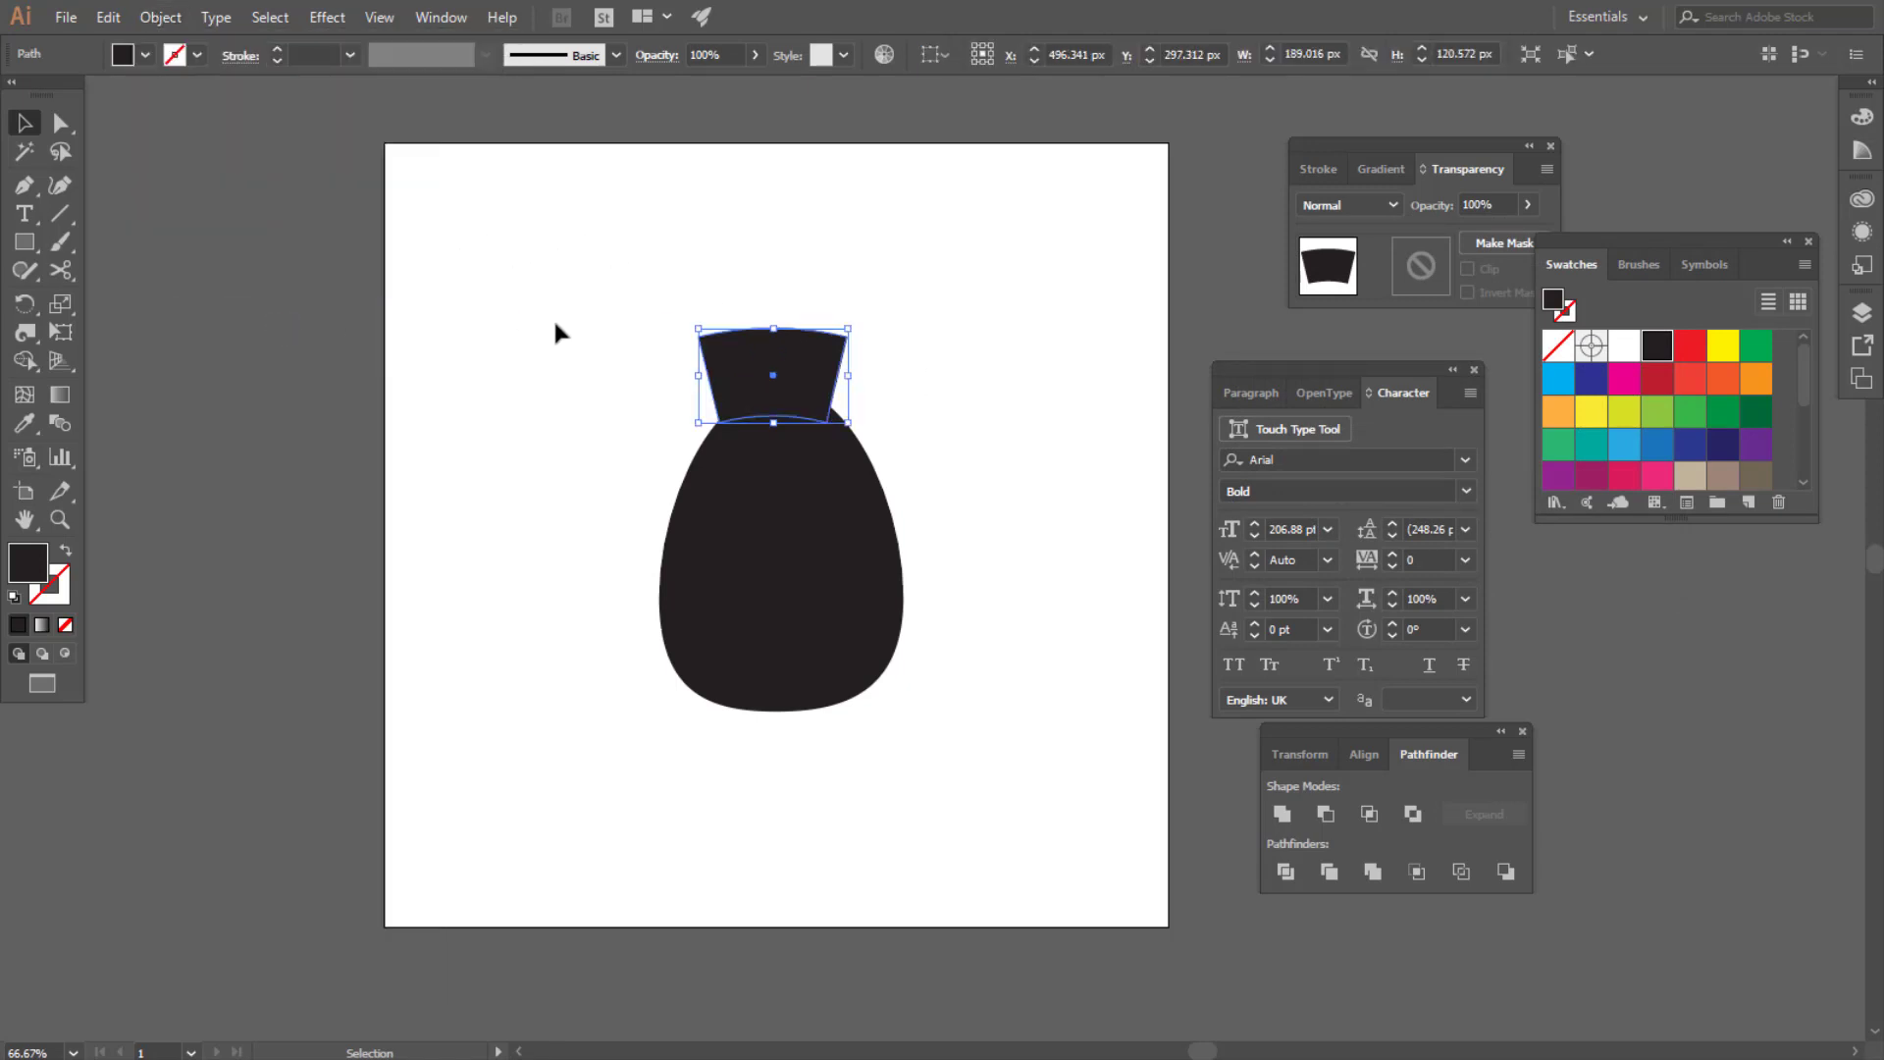
# Align the neck and the egg-shaped body to each other on their horizontal centres
pyautogui.moveTo(553, 316); pyautogui.dragTo(904, 658)
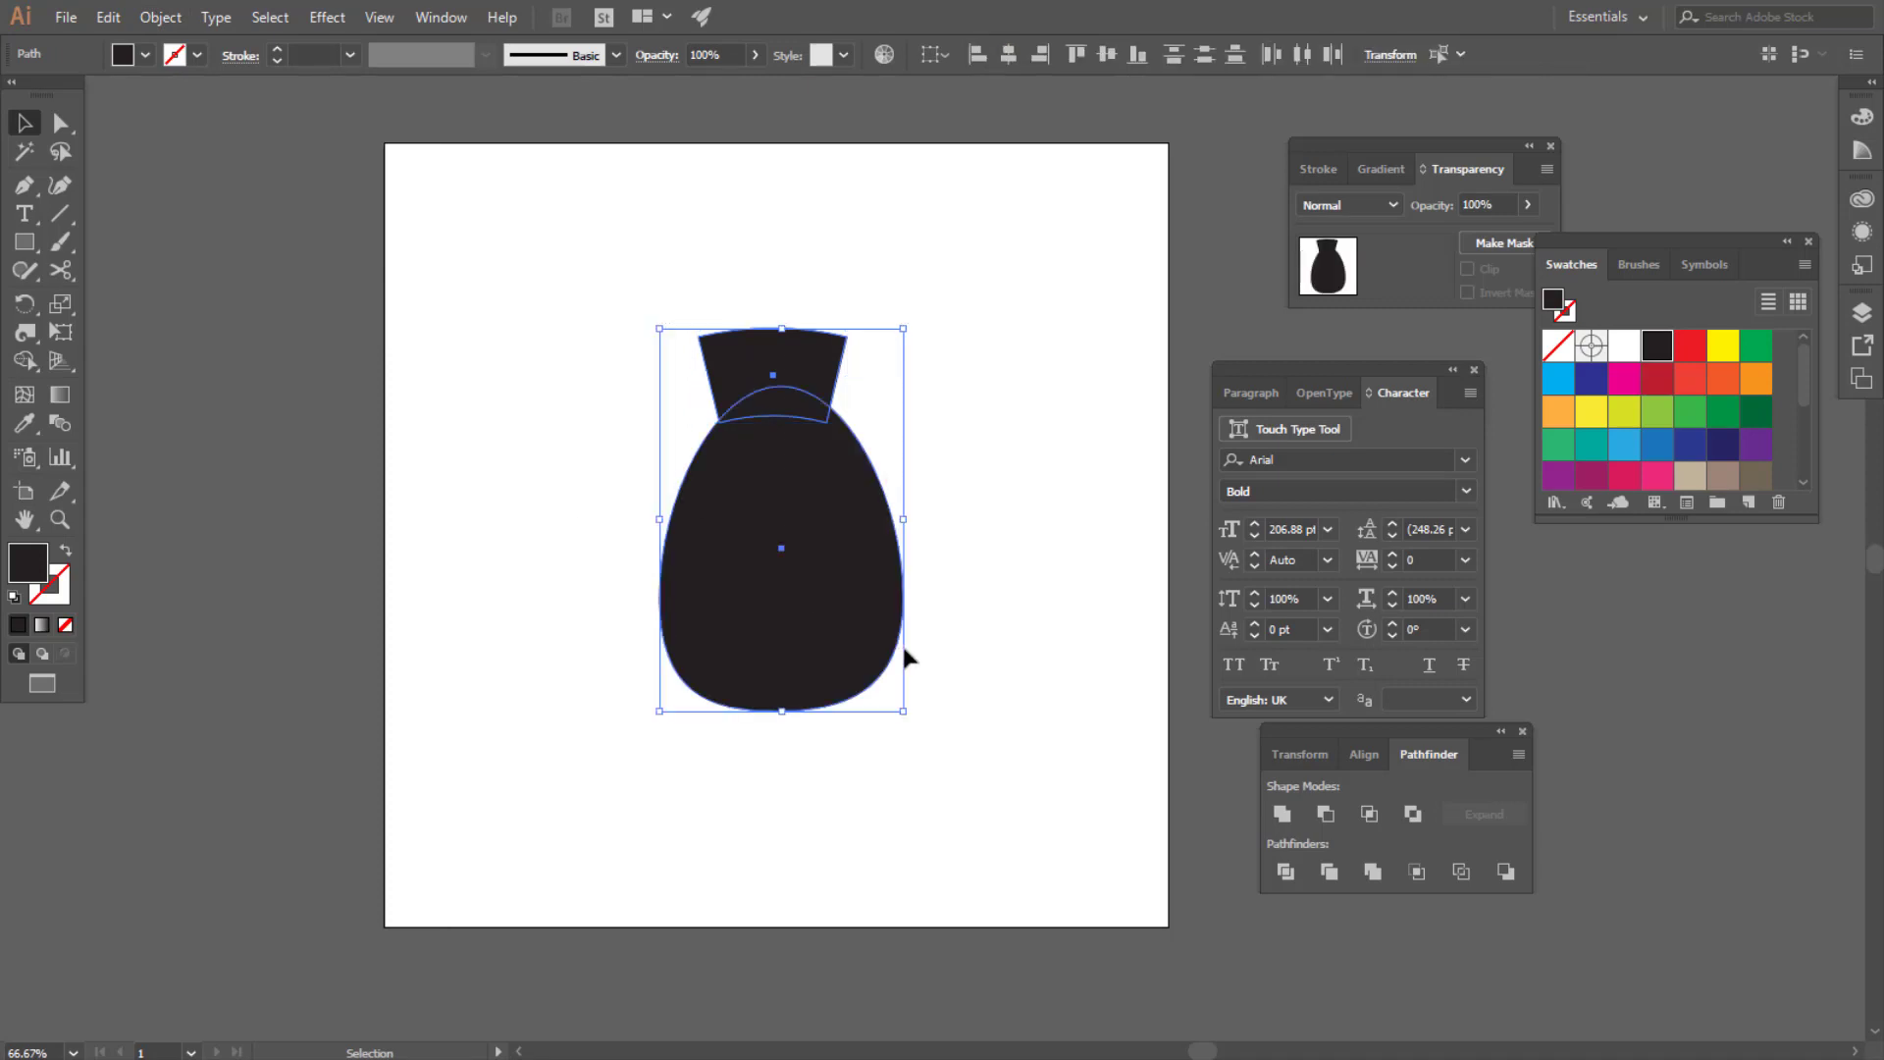
pyautogui.click(1005, 57)
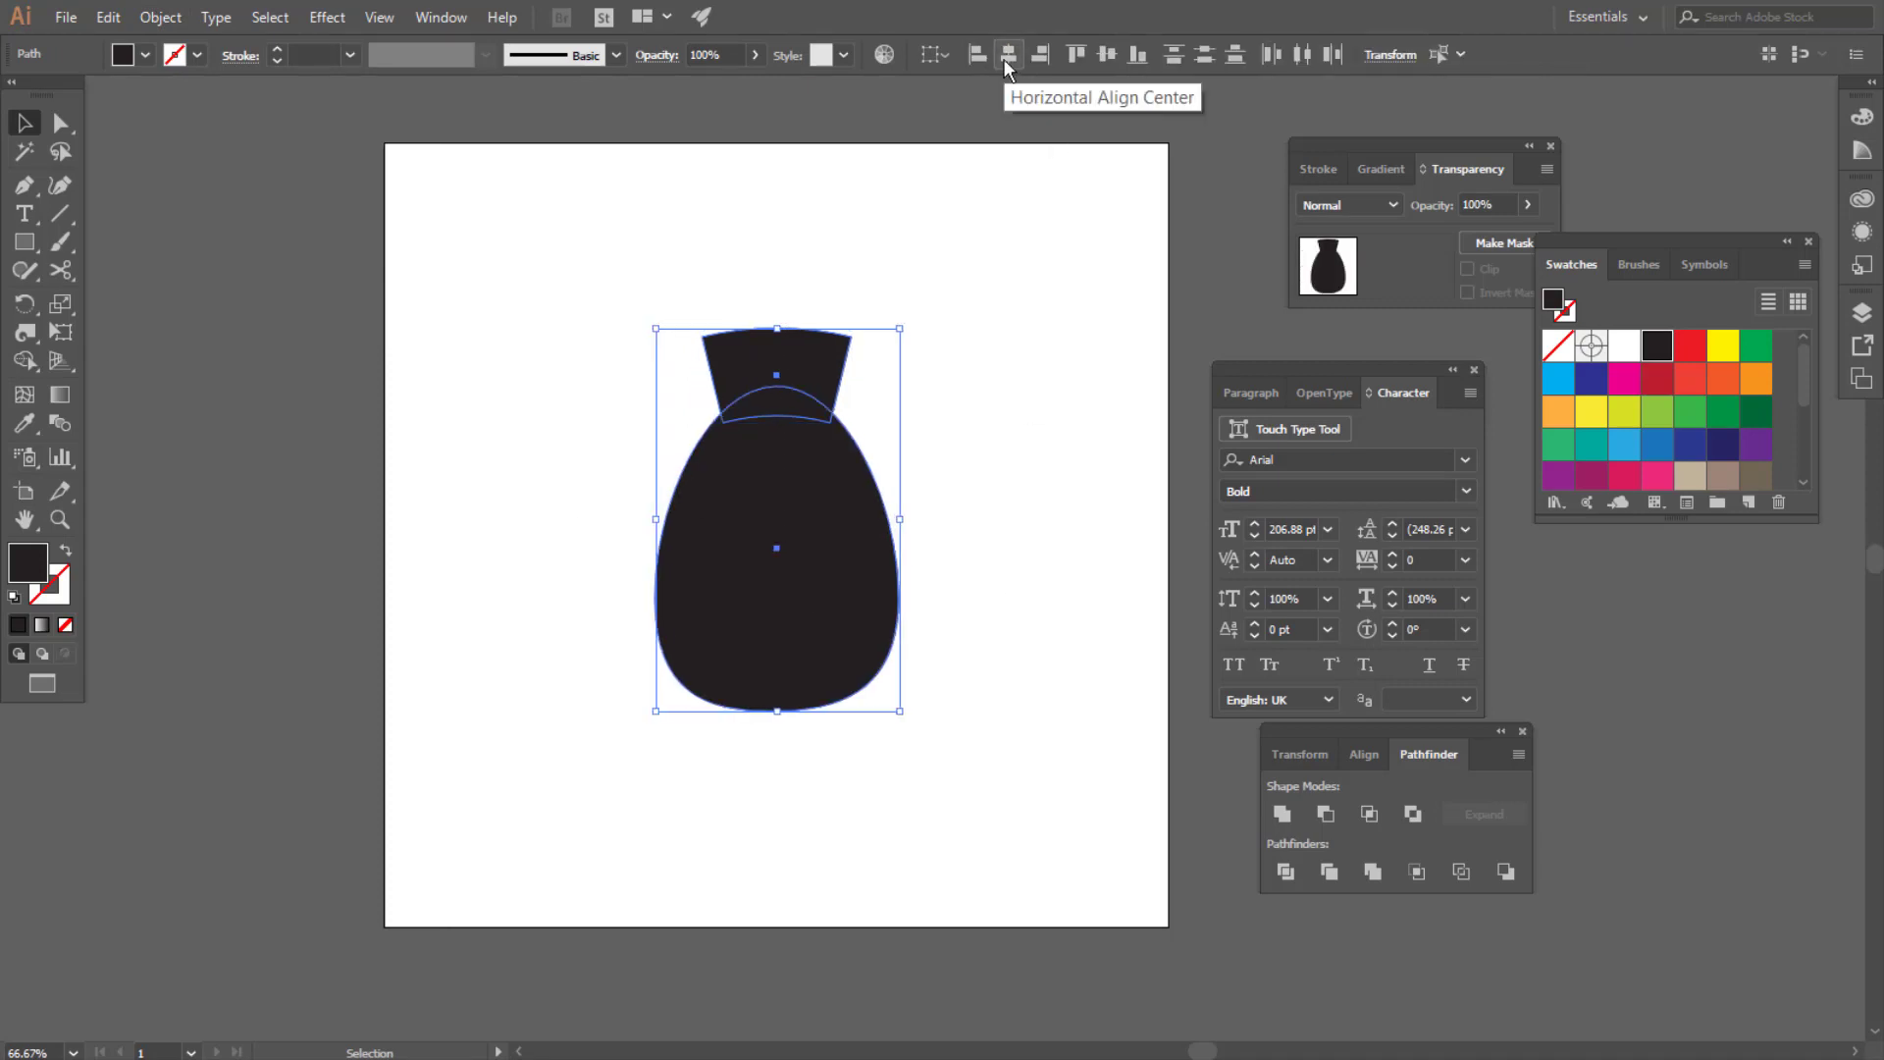
pyautogui.click(976, 366)
# Narrow the neck's base with Free Distort by bringing both lower corners inward, and expand its appearance
pyautogui.click(780, 358)
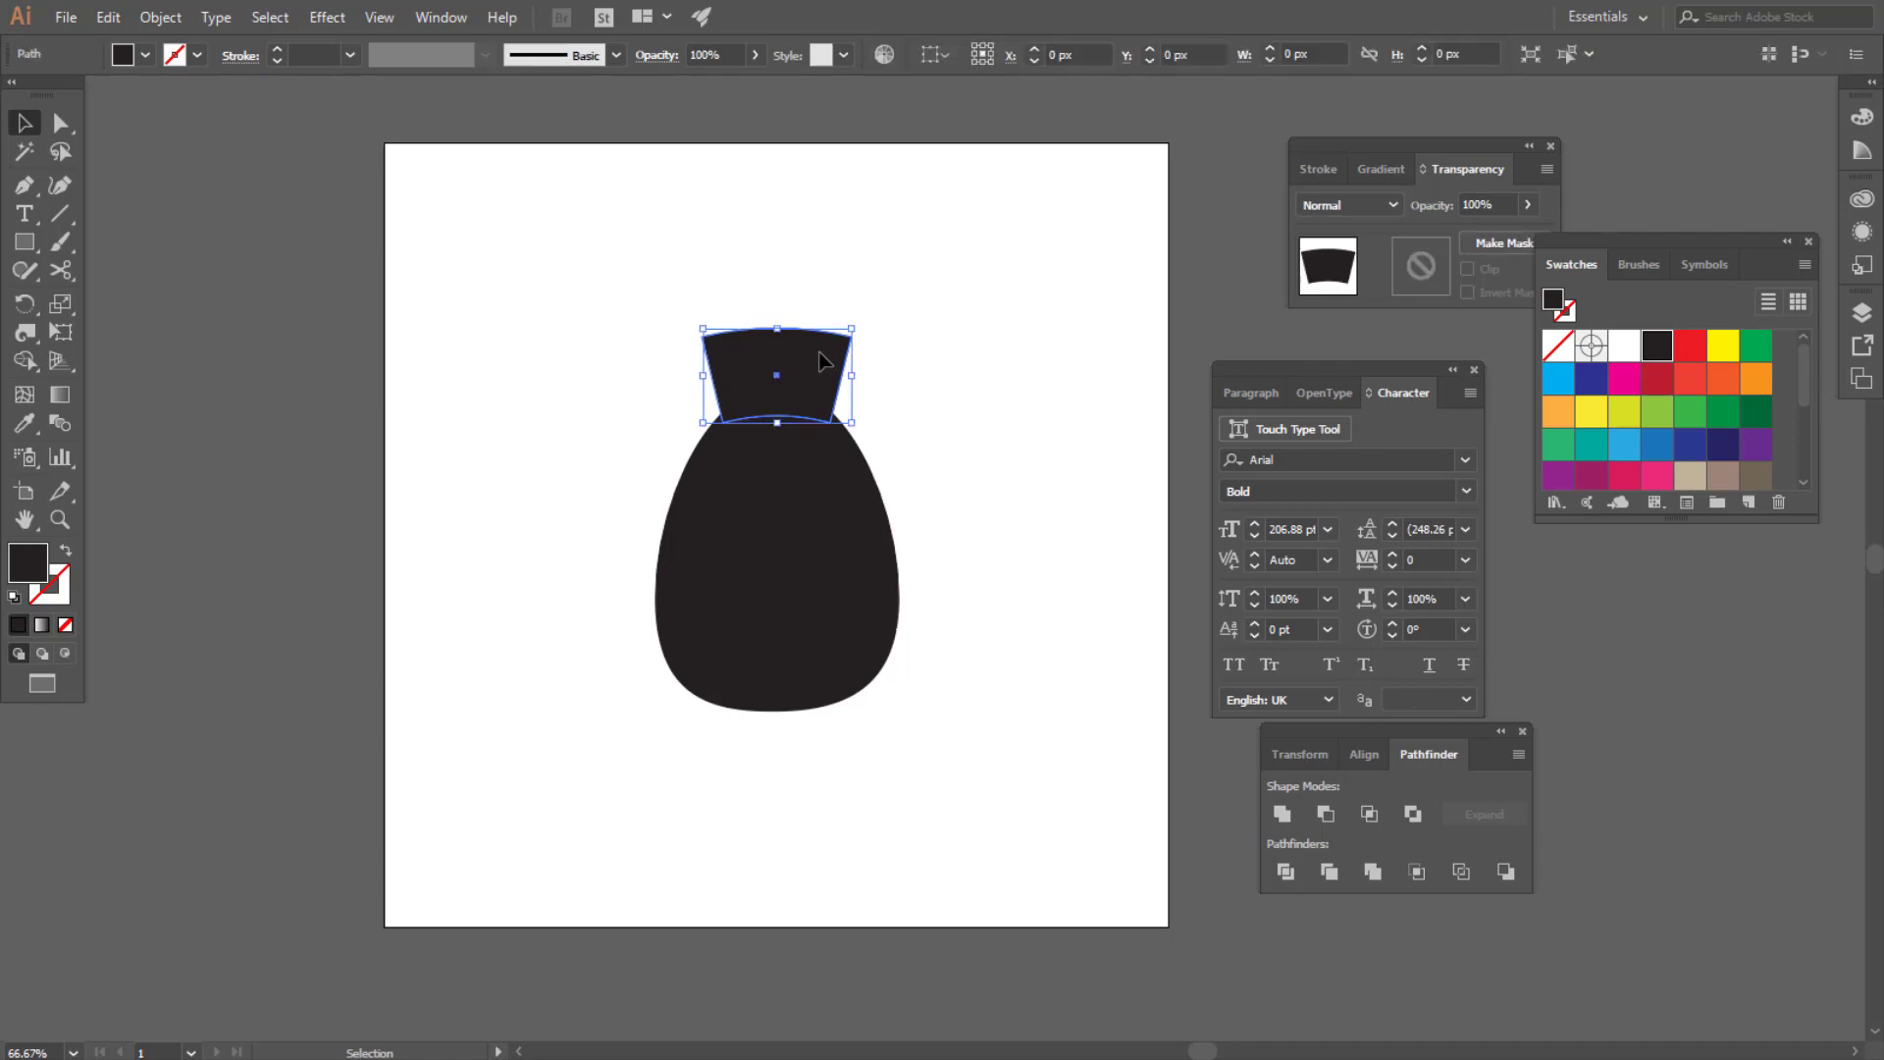
pyautogui.click(332, 17)
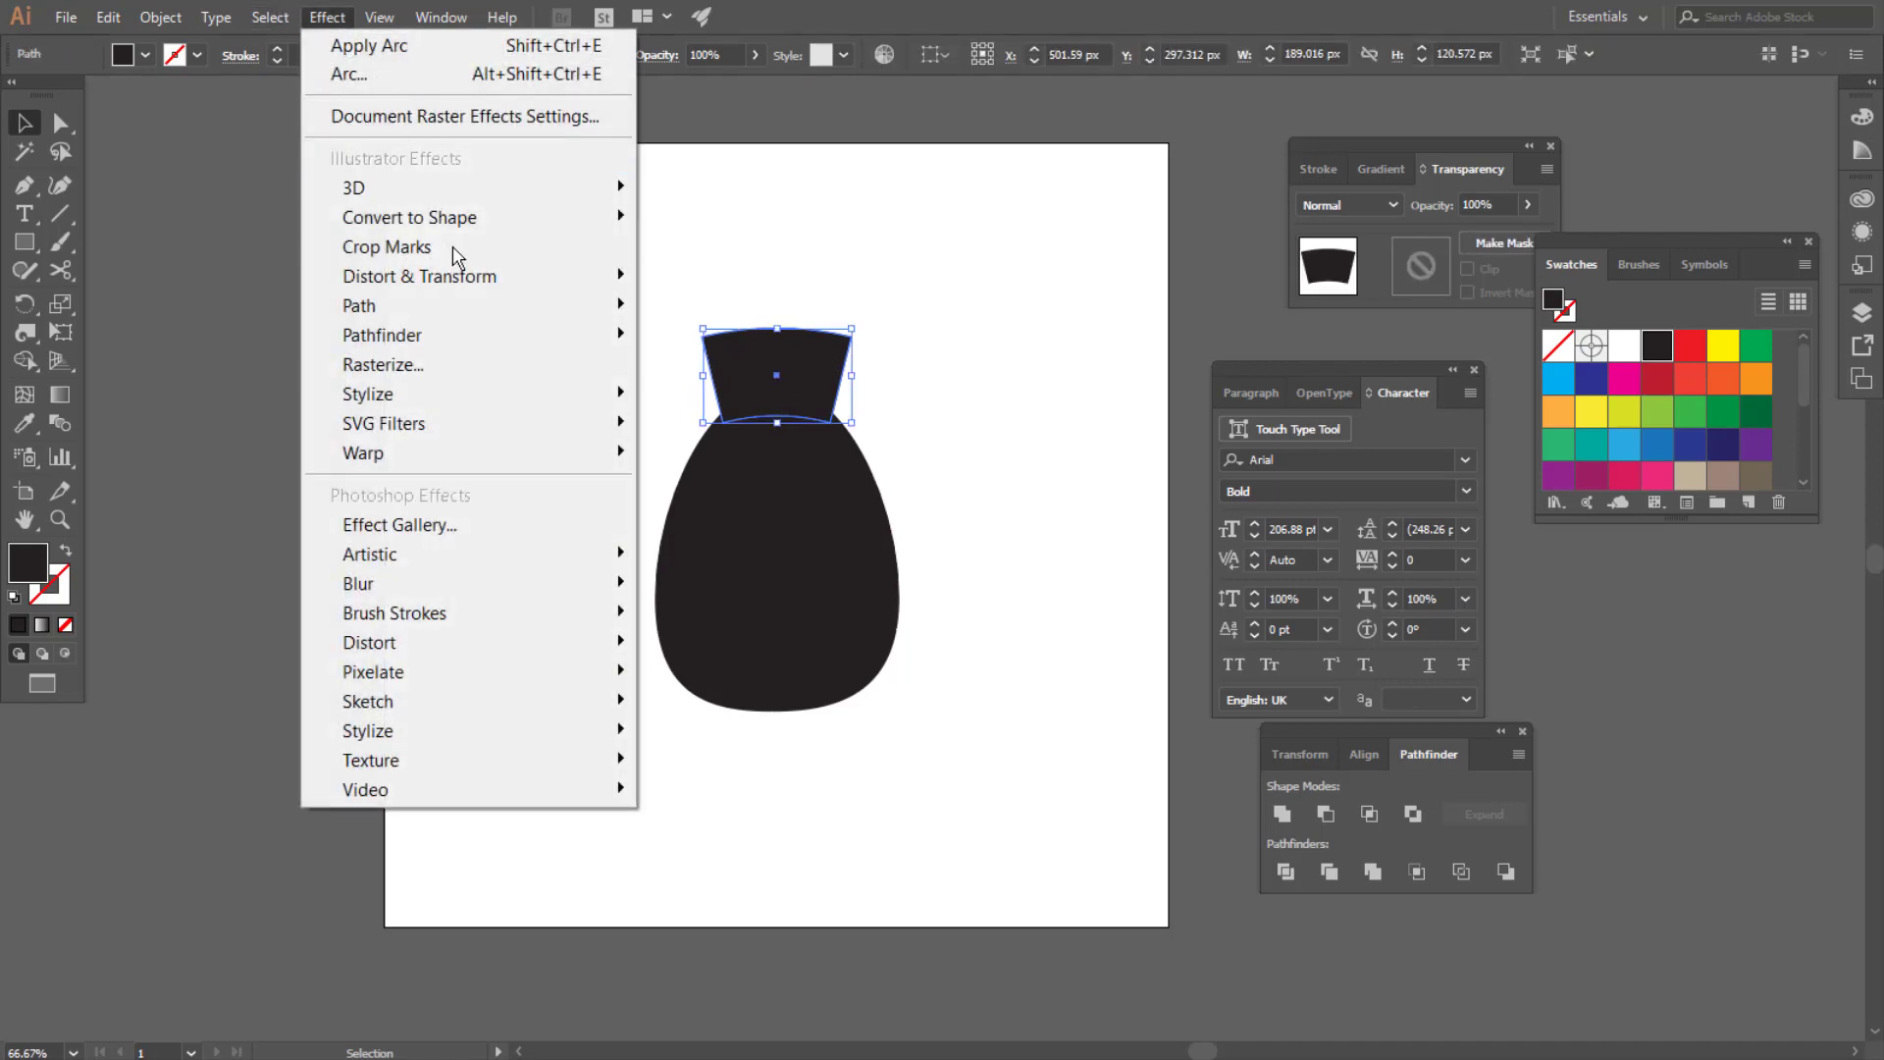
pyautogui.moveTo(460, 276)
pyautogui.click(829, 274)
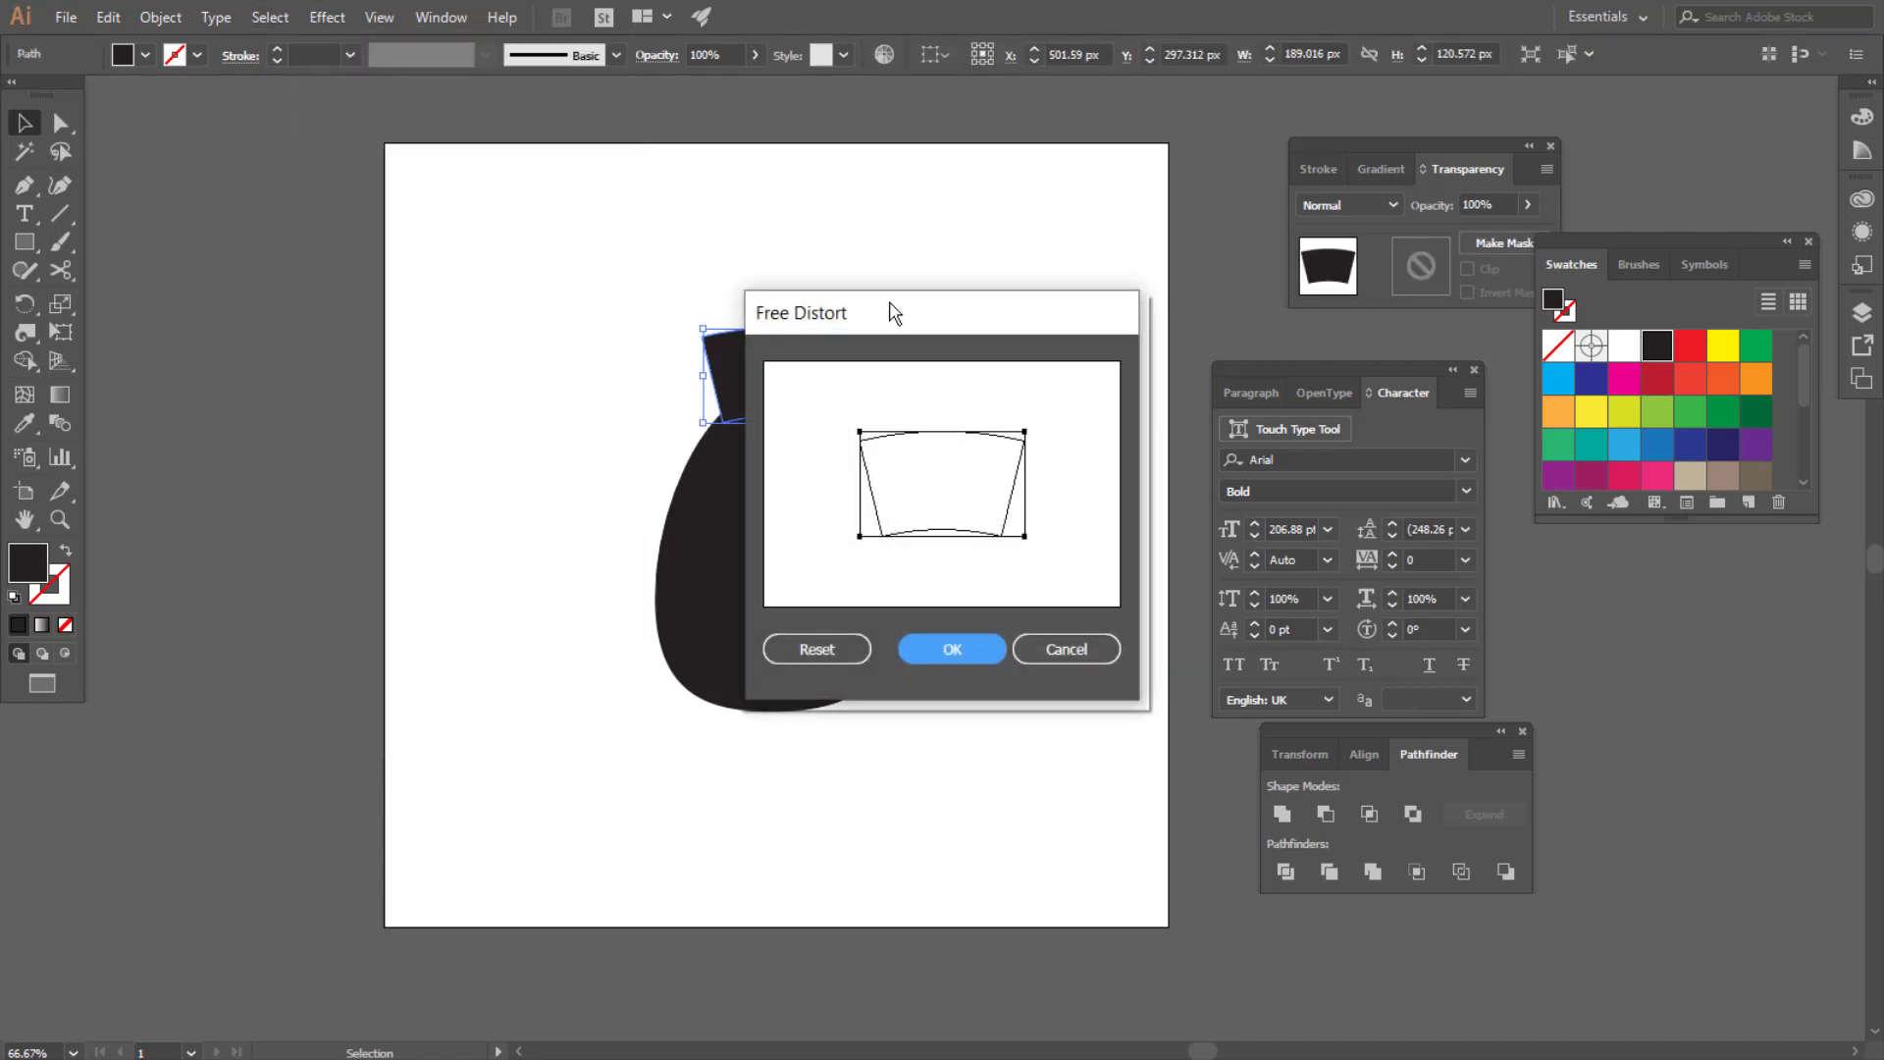
pyautogui.moveTo(887, 311); pyautogui.dragTo(1127, 258)
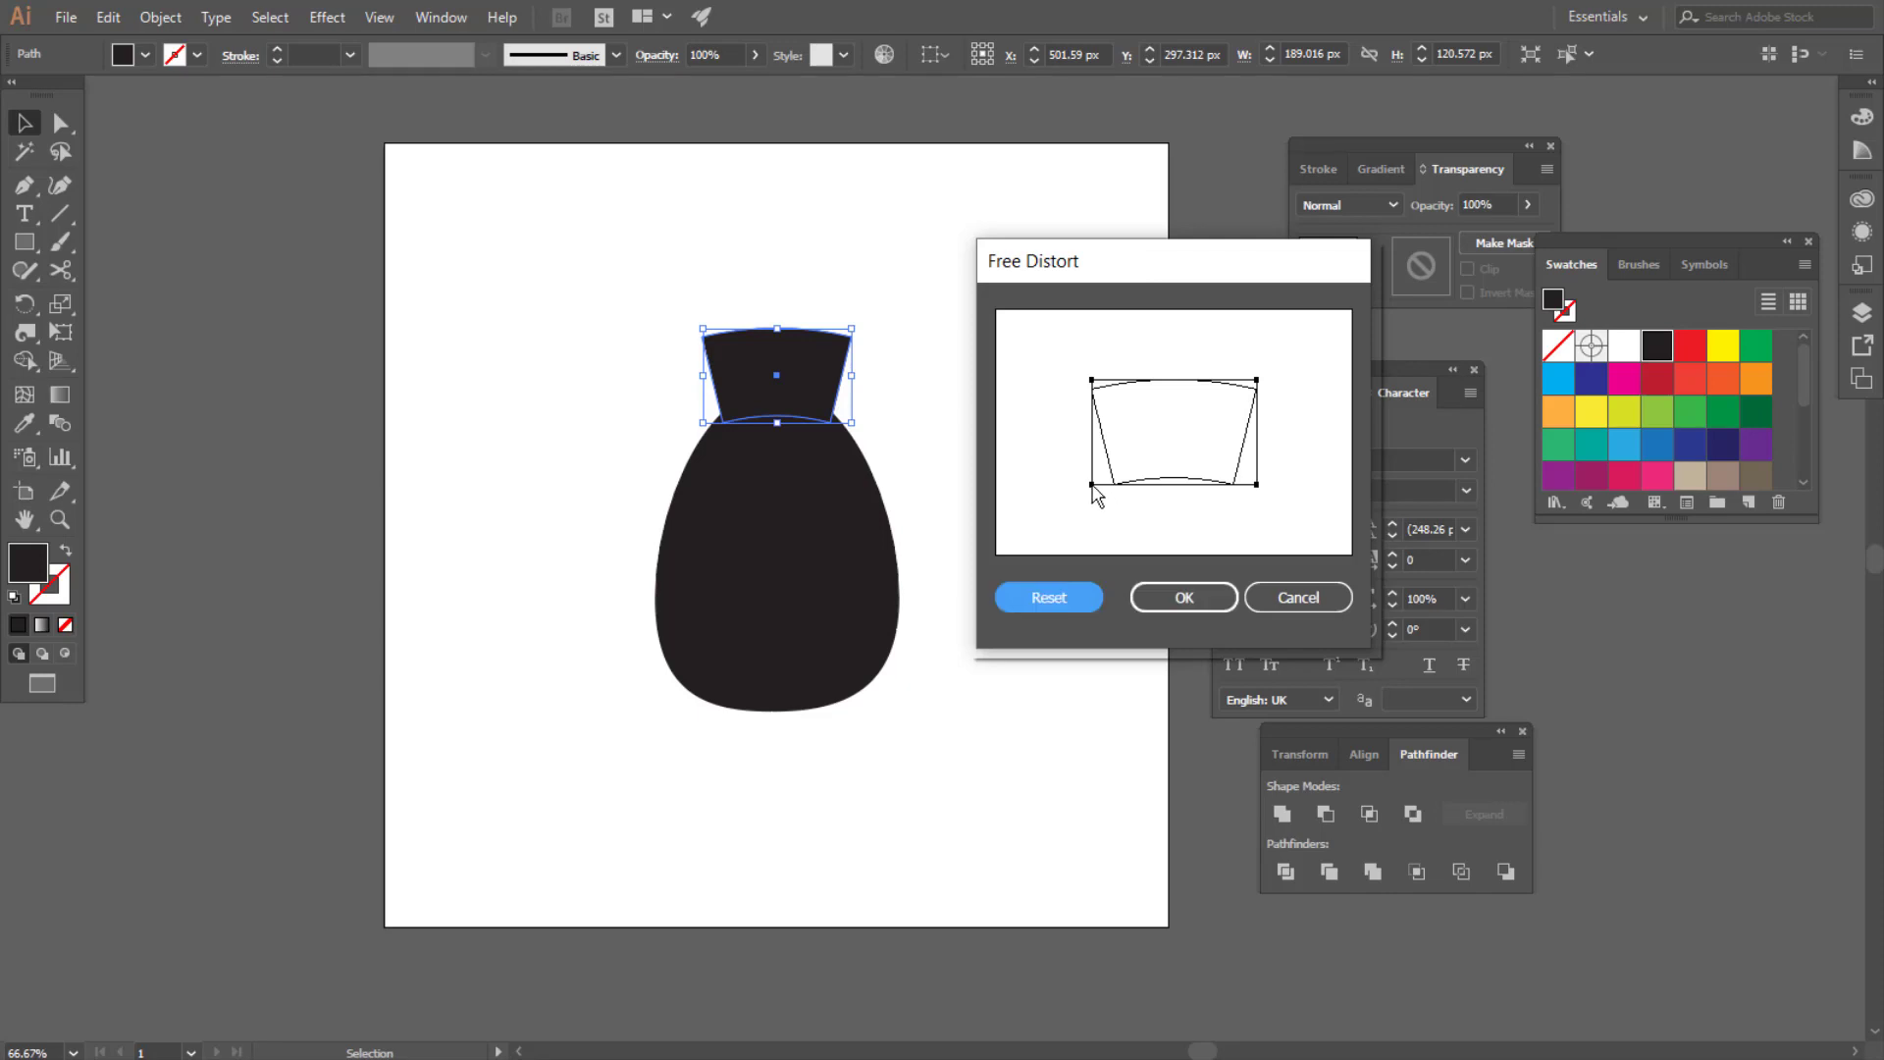
pyautogui.moveTo(1094, 485); pyautogui.dragTo(1119, 488)
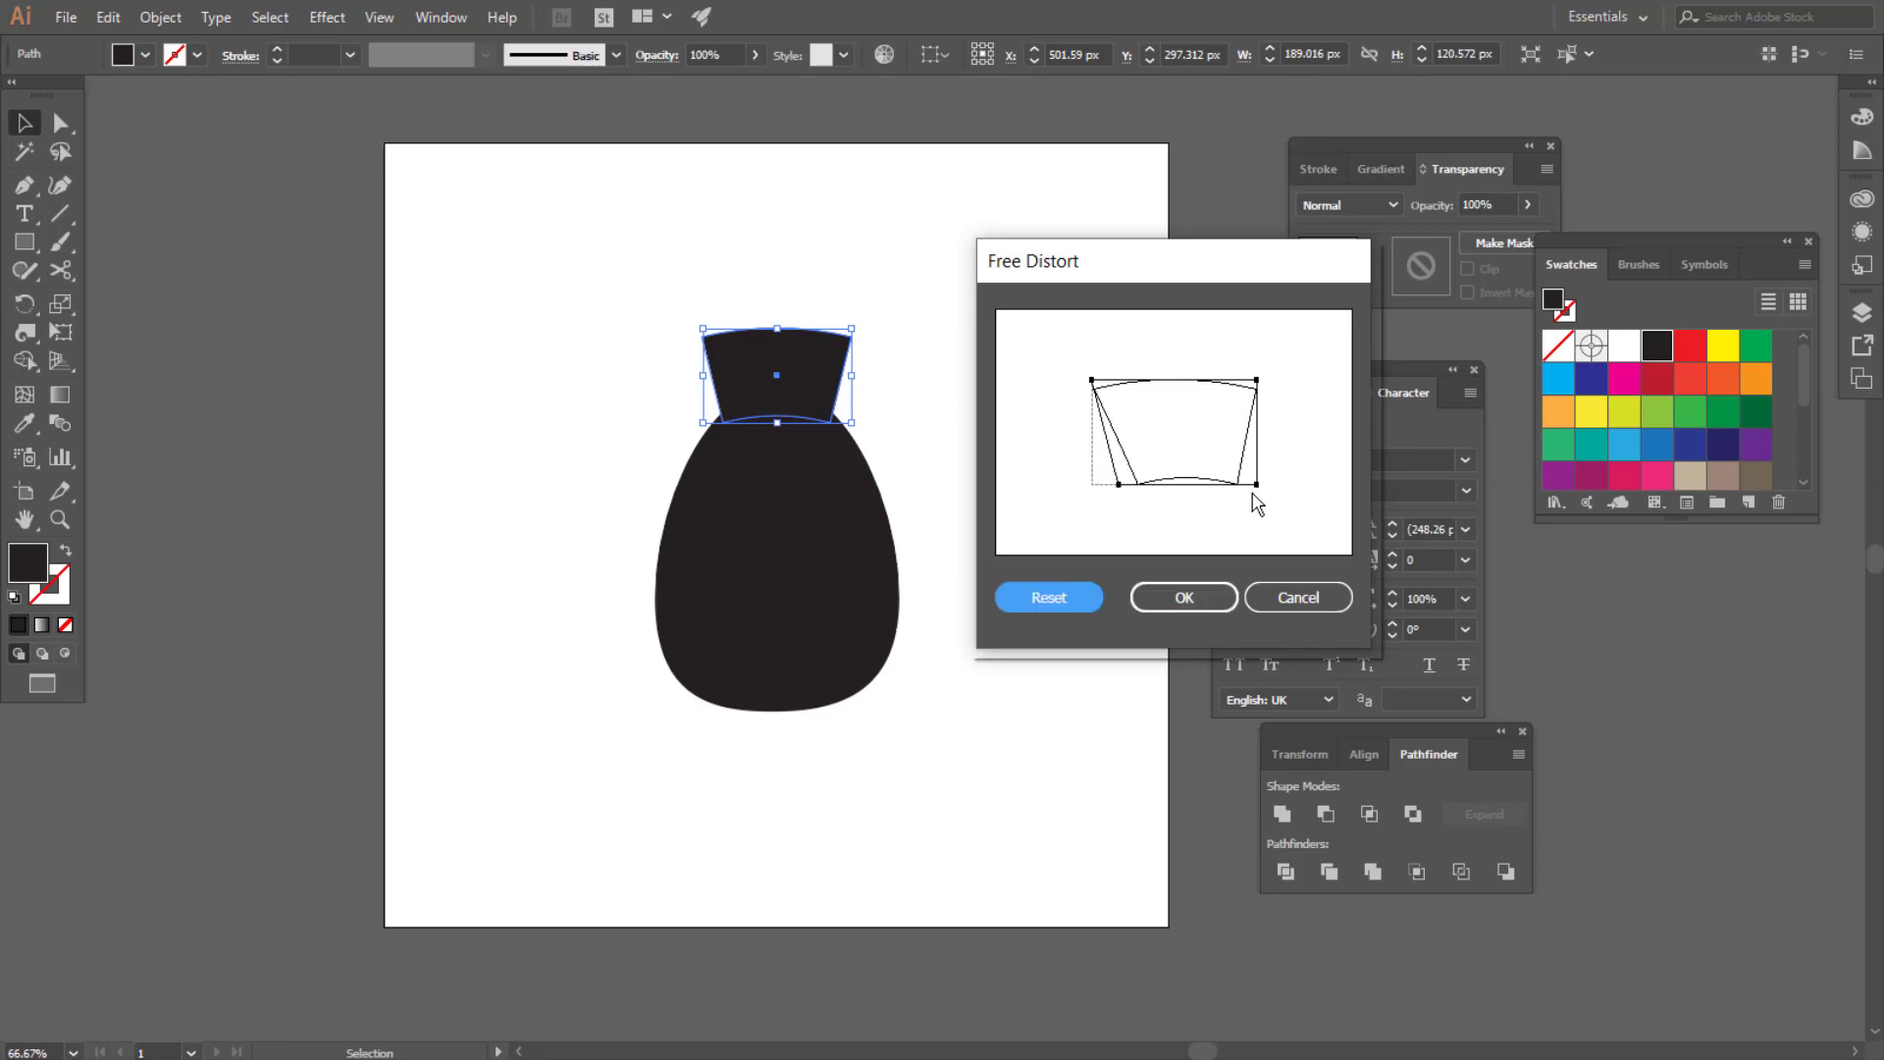
pyautogui.moveTo(1257, 486); pyautogui.dragTo(1232, 492)
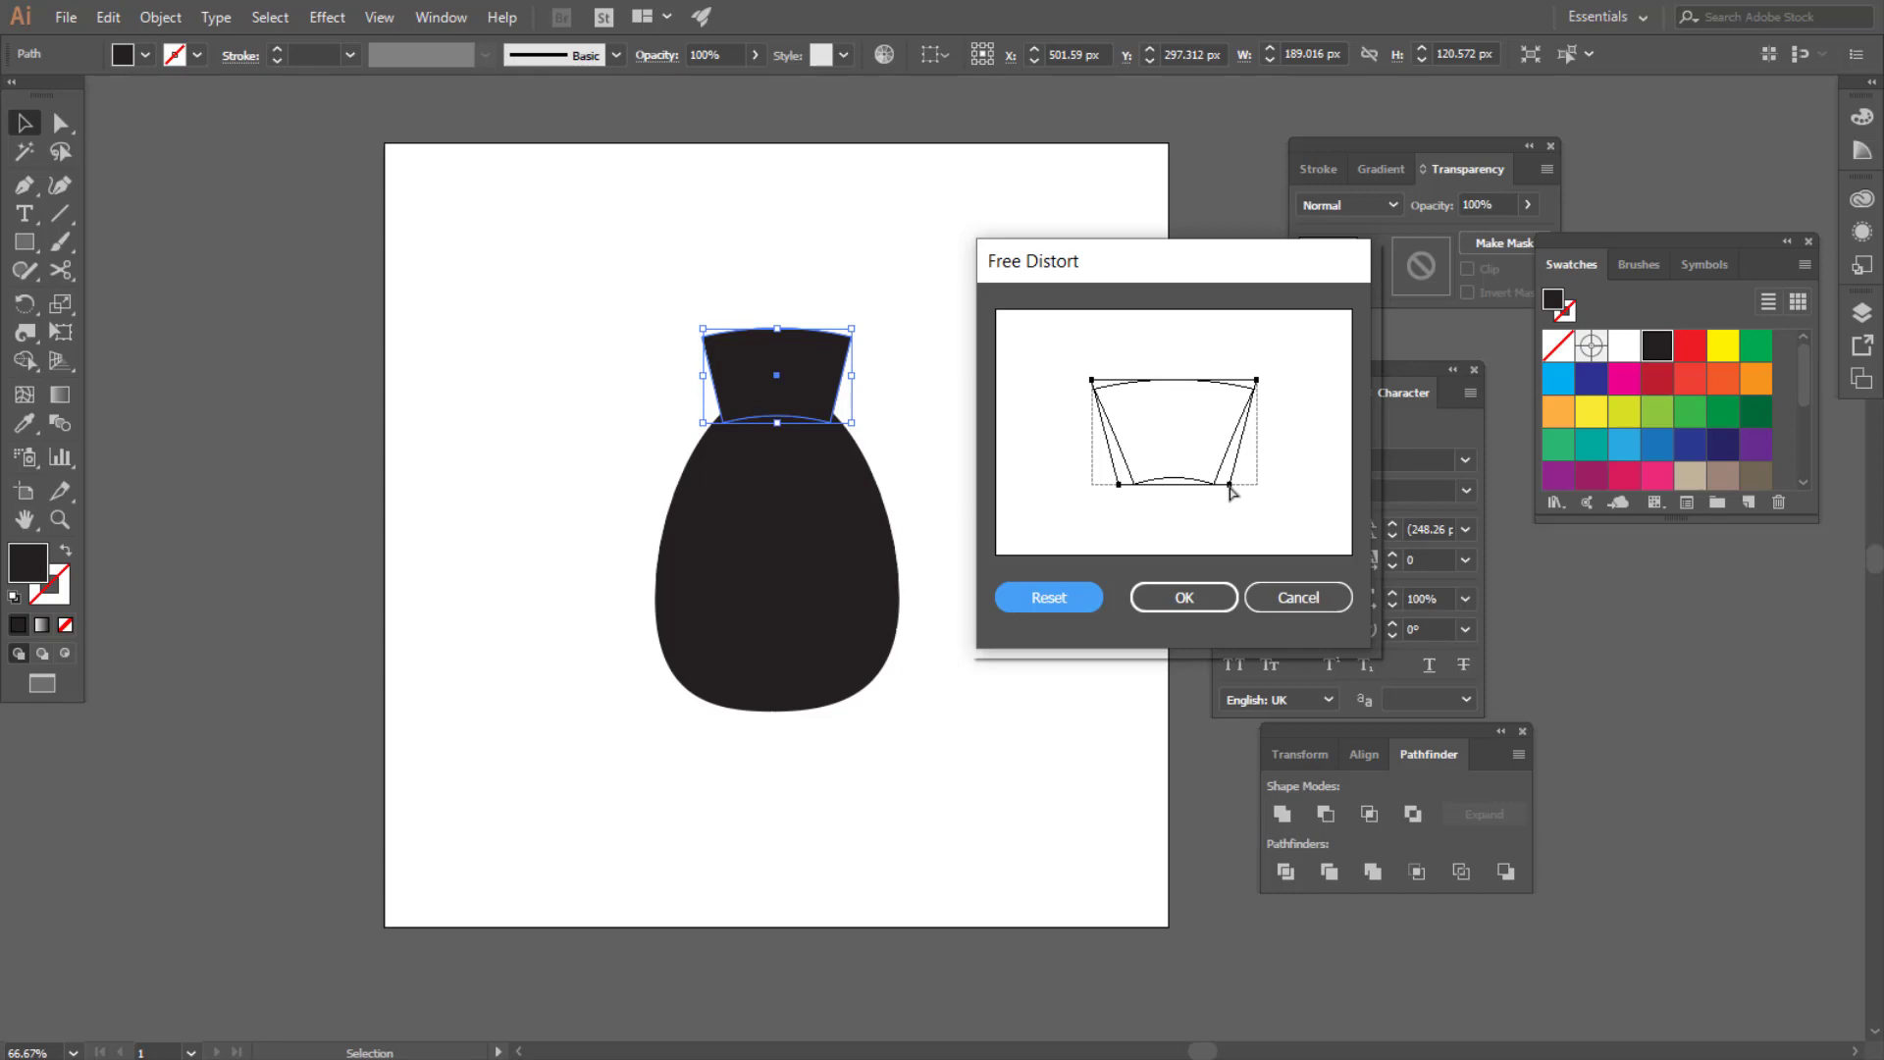
pyautogui.moveTo(1224, 487); pyautogui.dragTo(1131, 488)
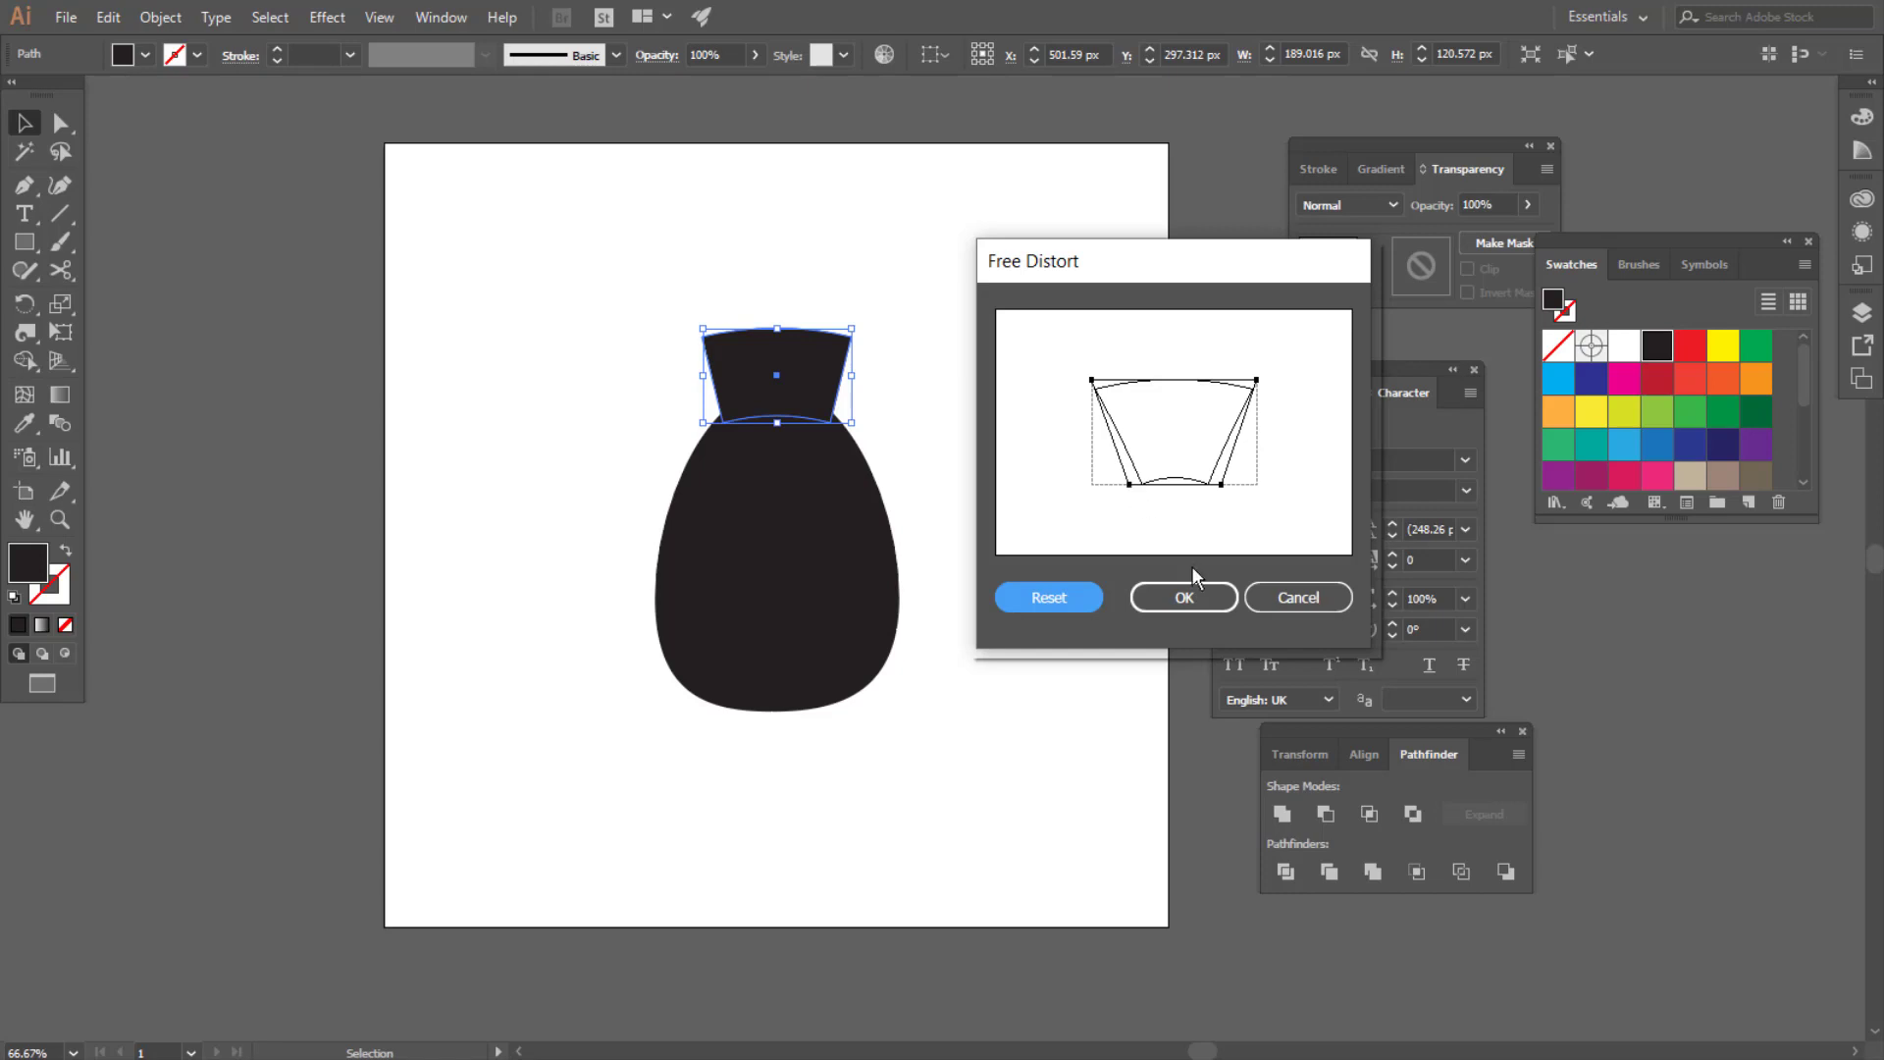
pyautogui.click(1193, 600)
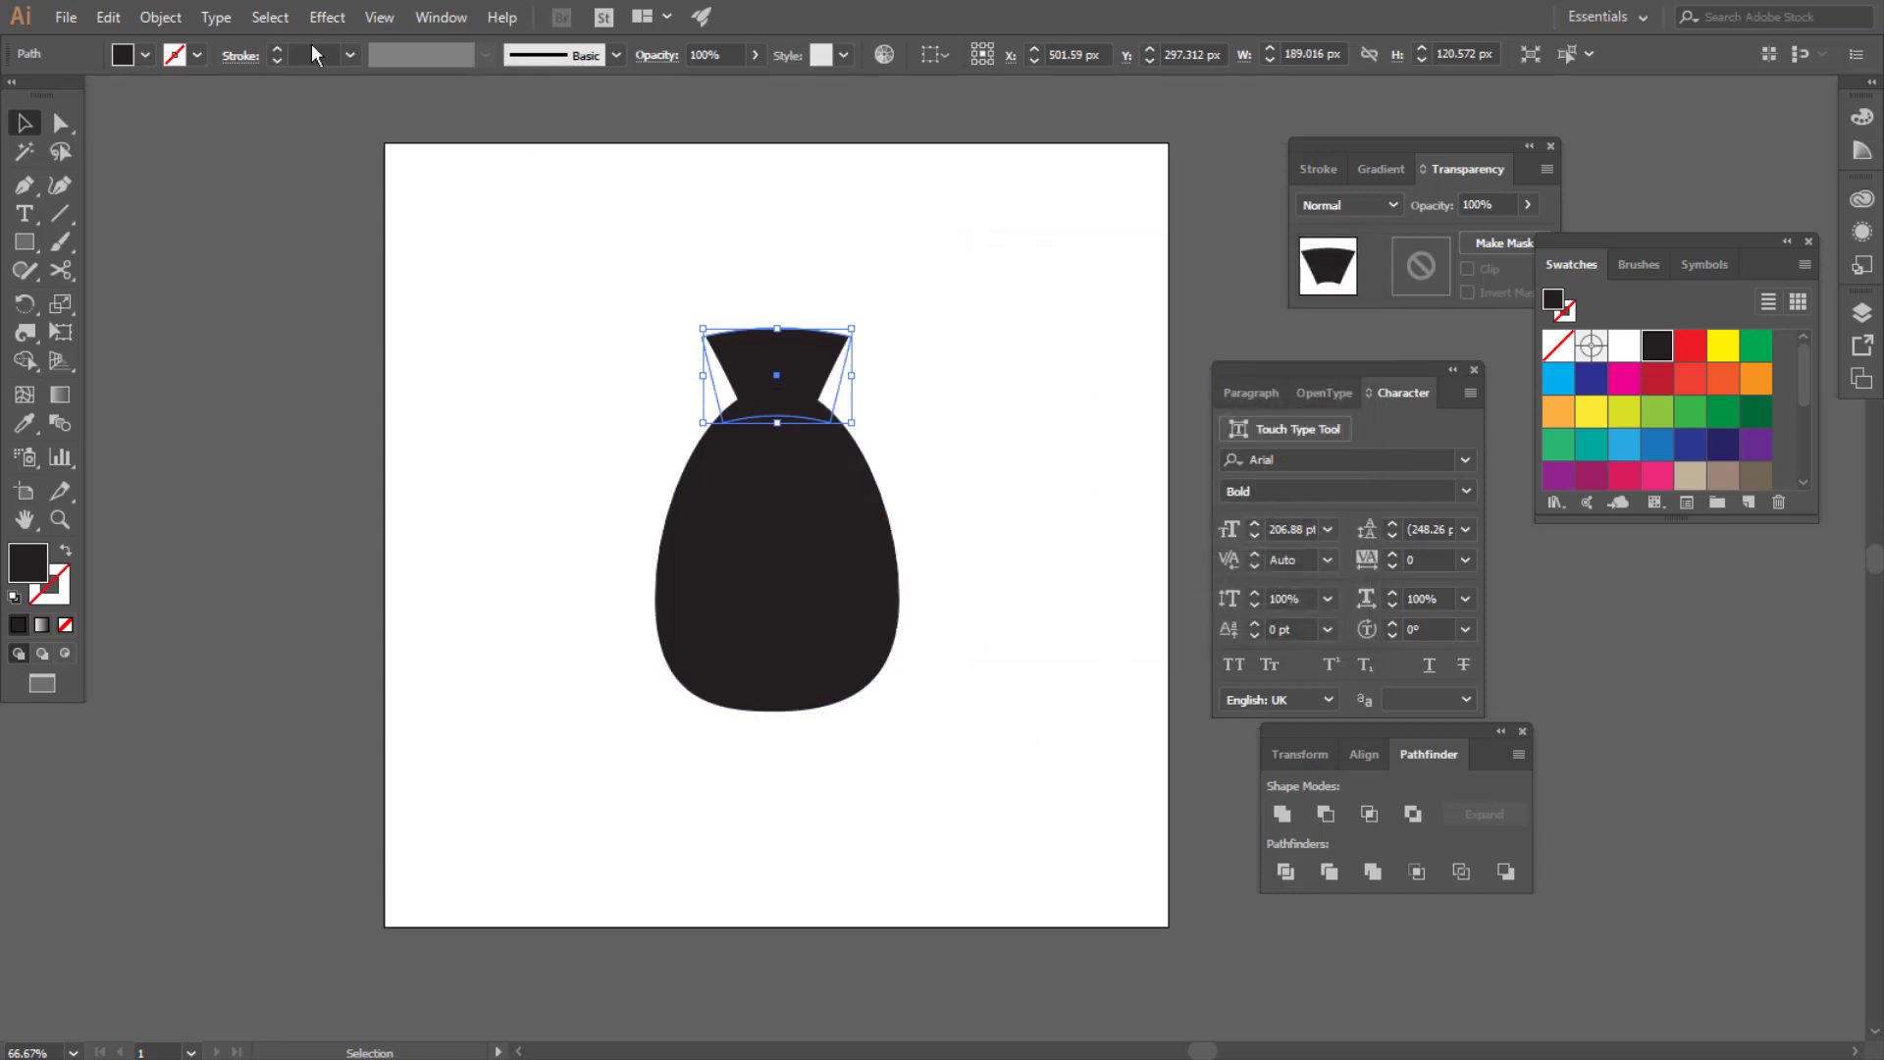
pyautogui.click(163, 18)
pyautogui.click(253, 315)
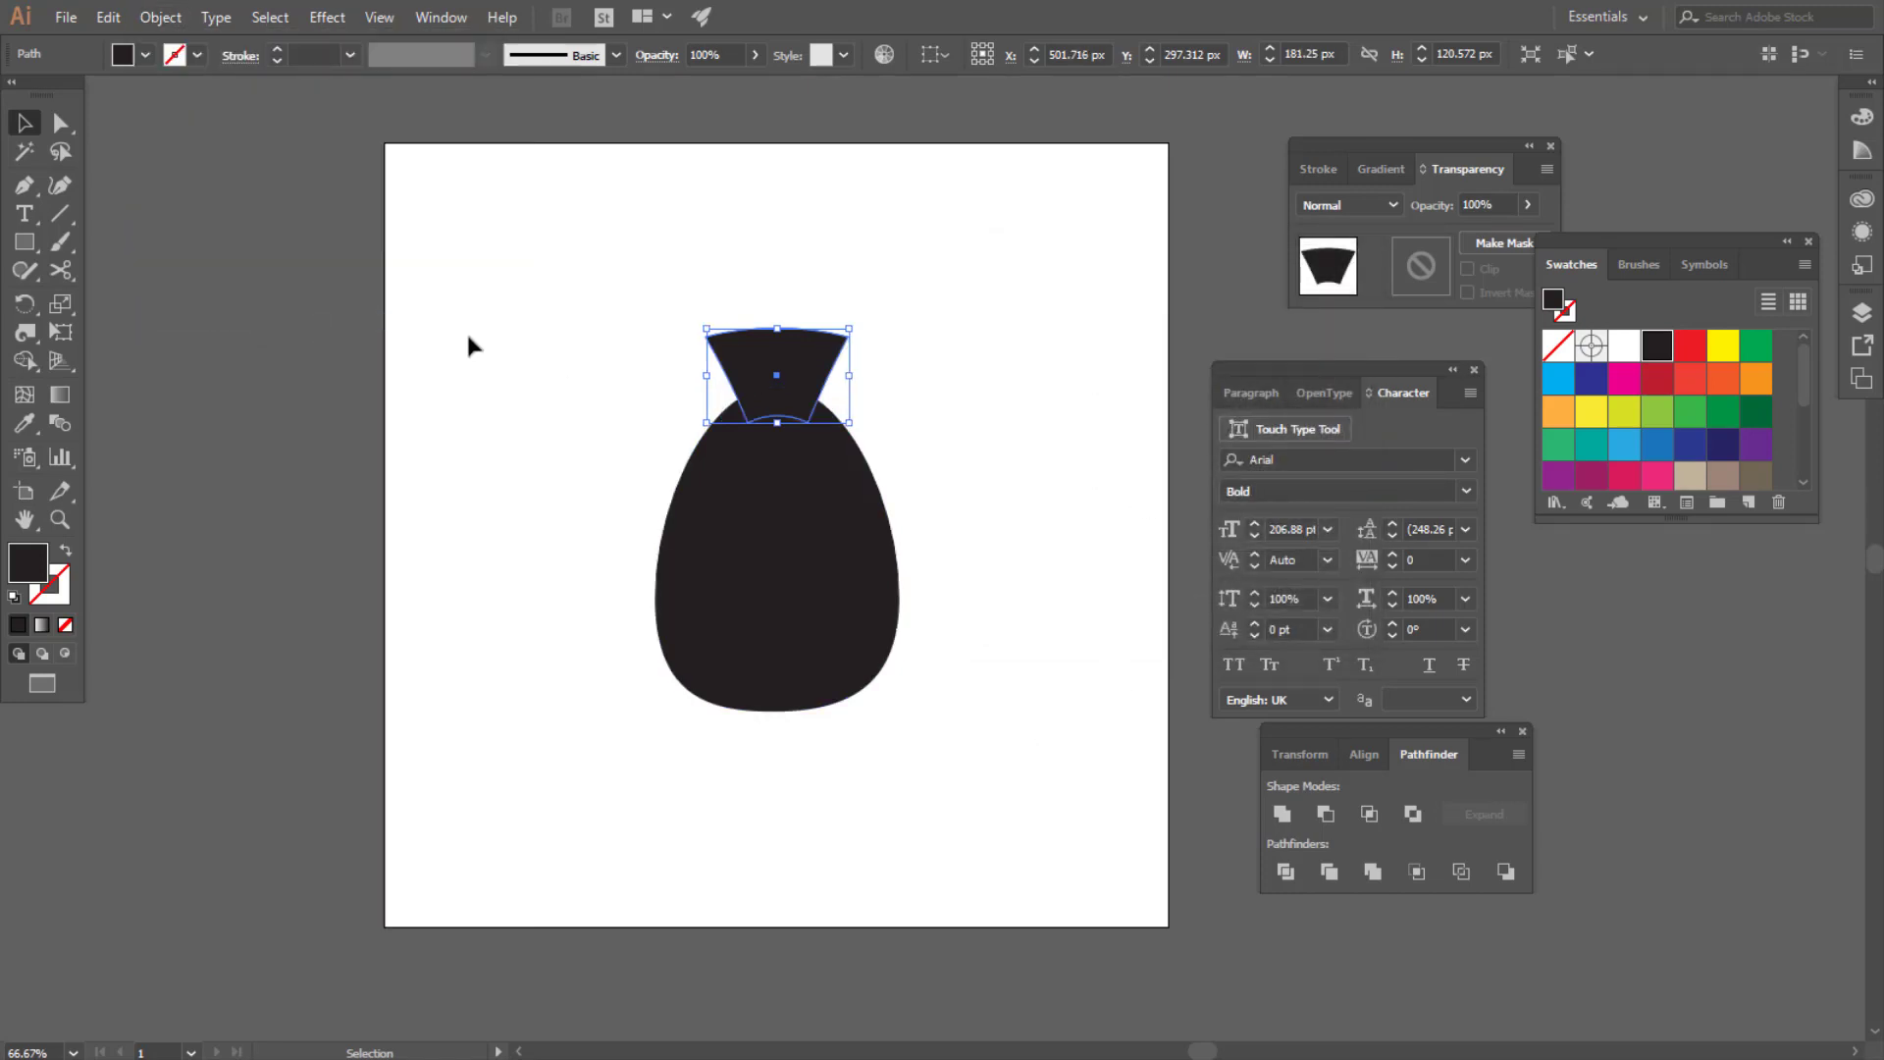
pyautogui.click(468, 337)
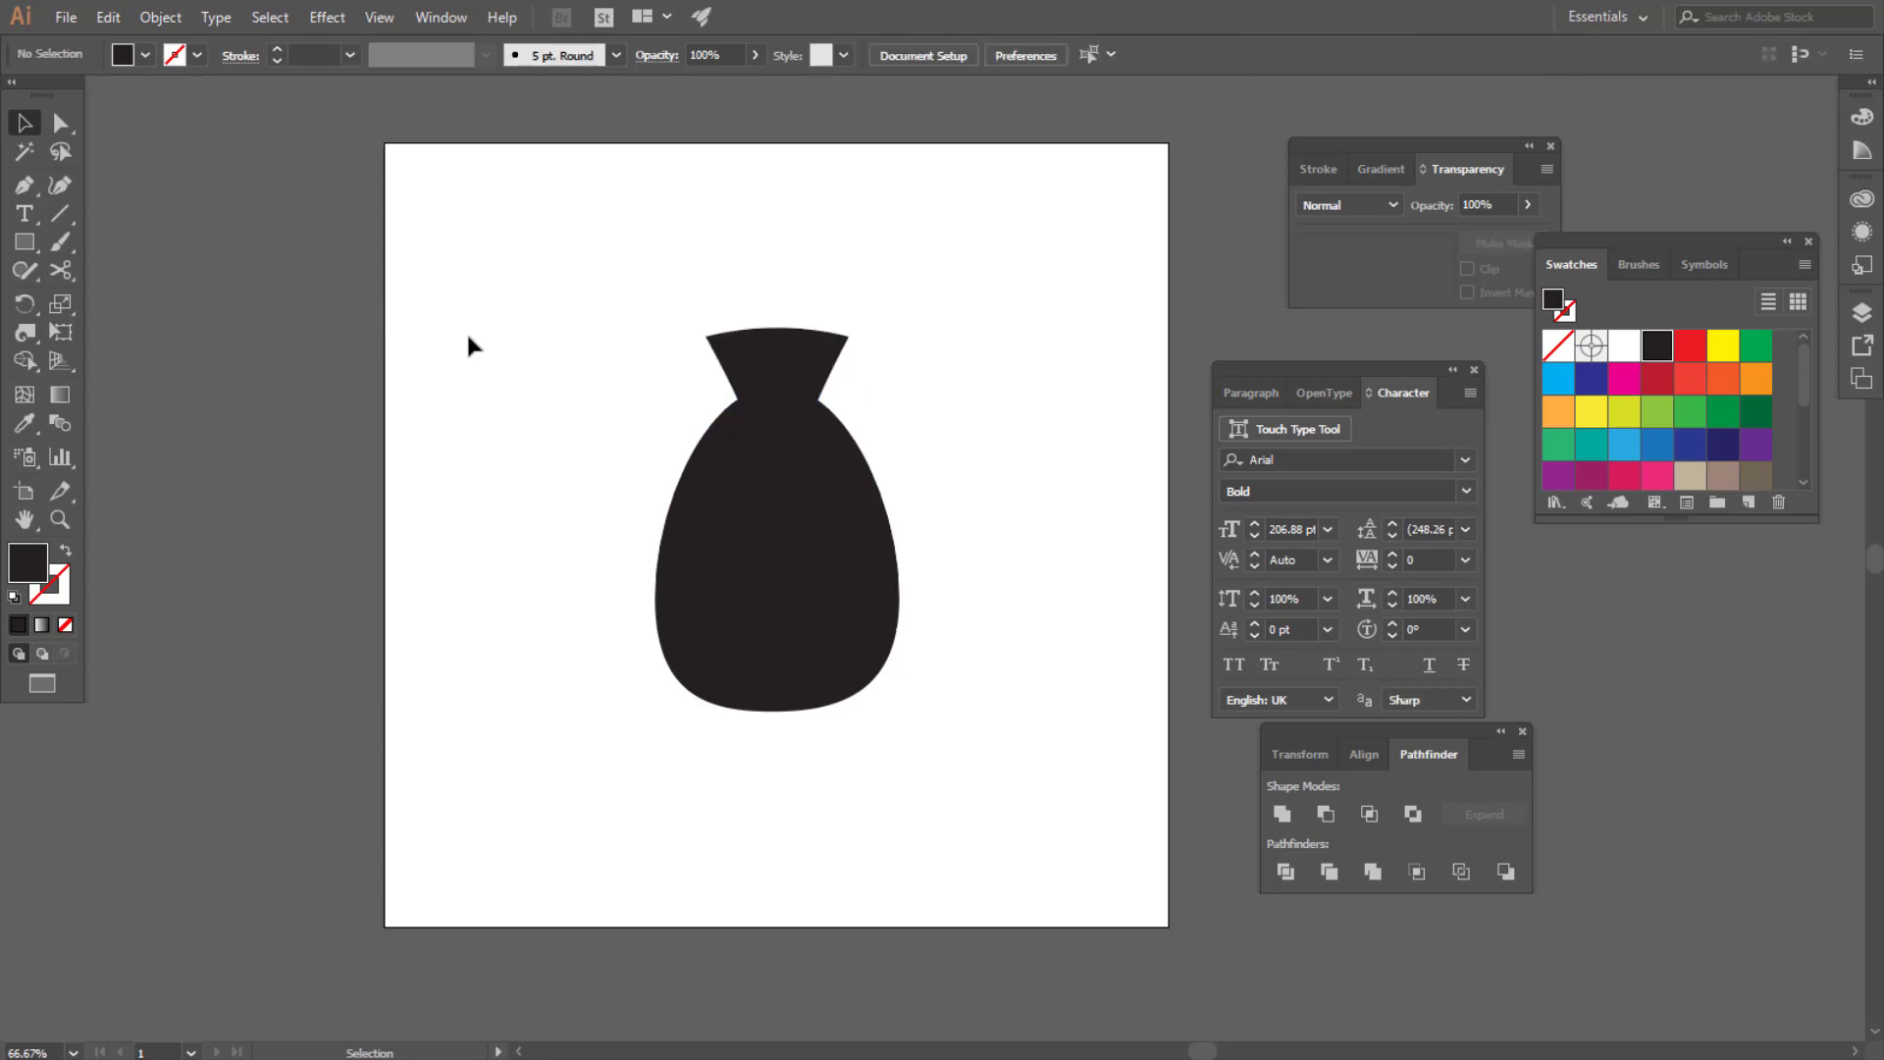
# Draw a white triangular notch about 29 px wide and 79 px tall into the left part of the neck's top edge with the Pen tool
pyautogui.click(27, 186)
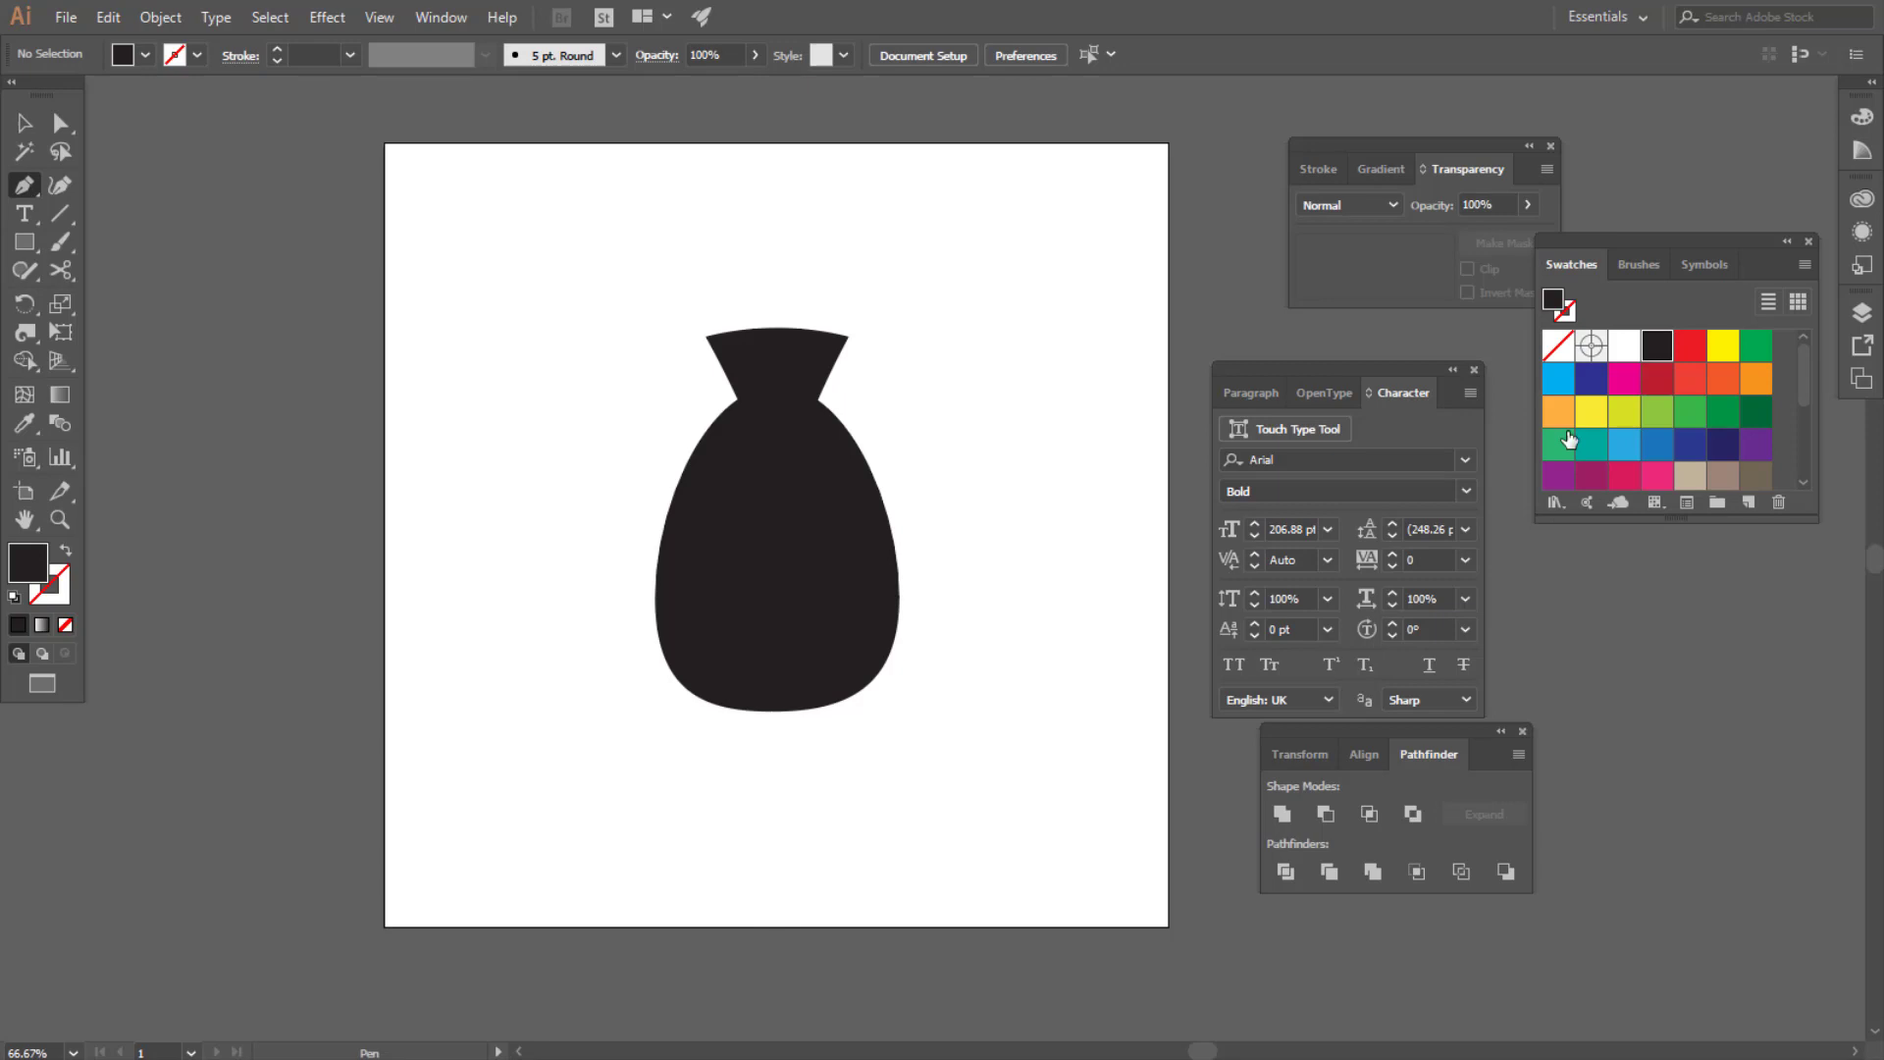
pyautogui.click(1624, 345)
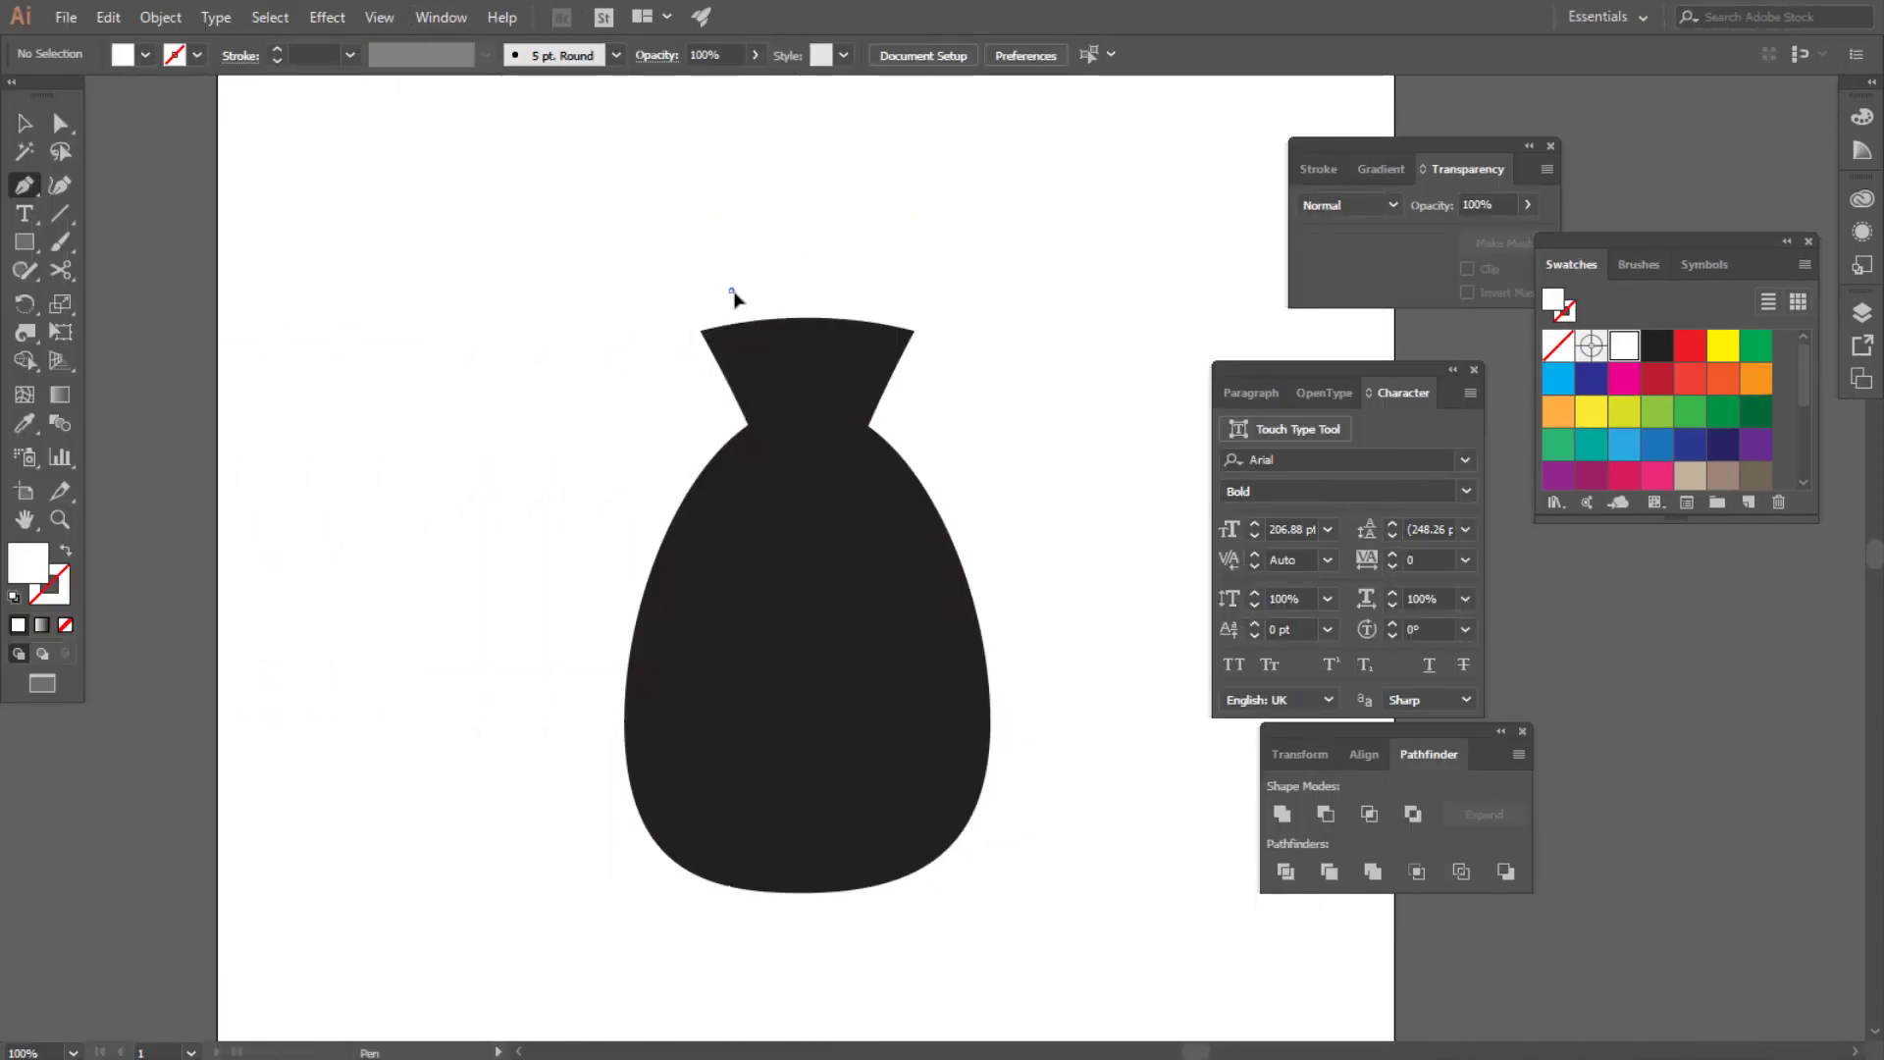
pyautogui.click(731, 290)
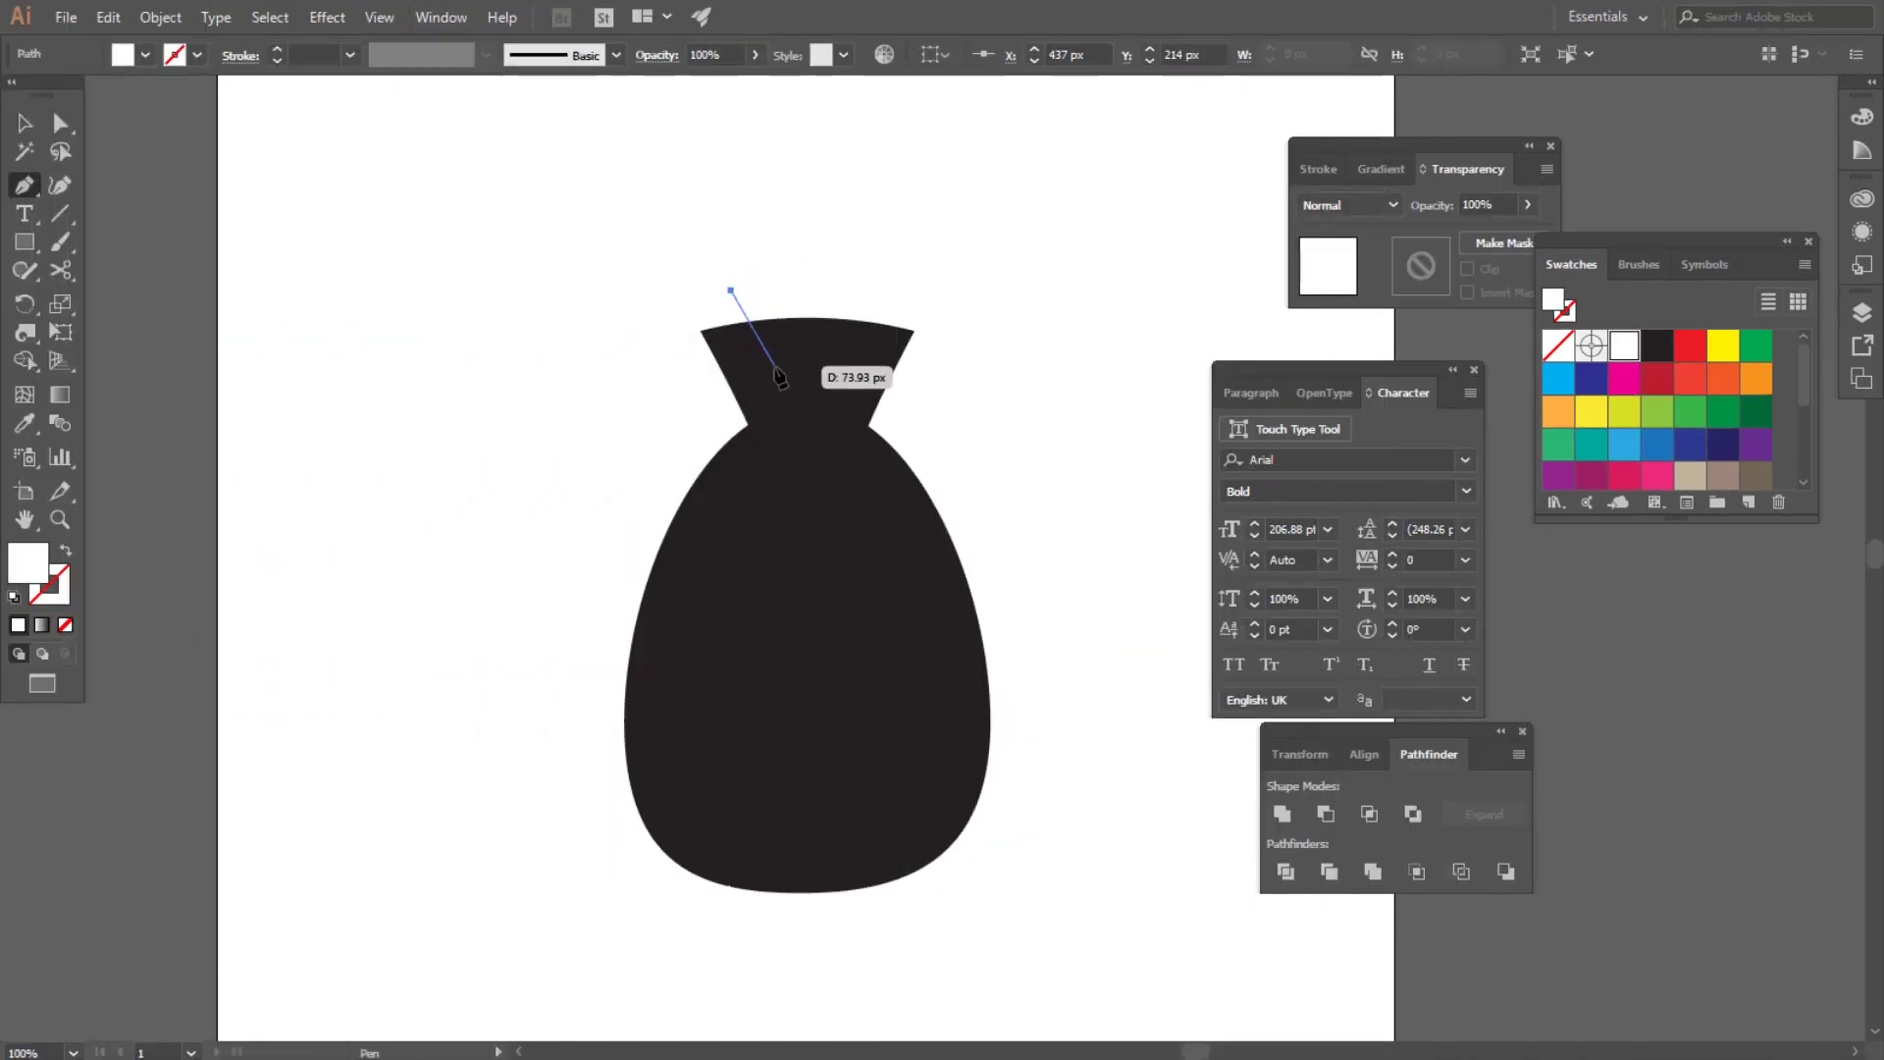
pyautogui.click(764, 378)
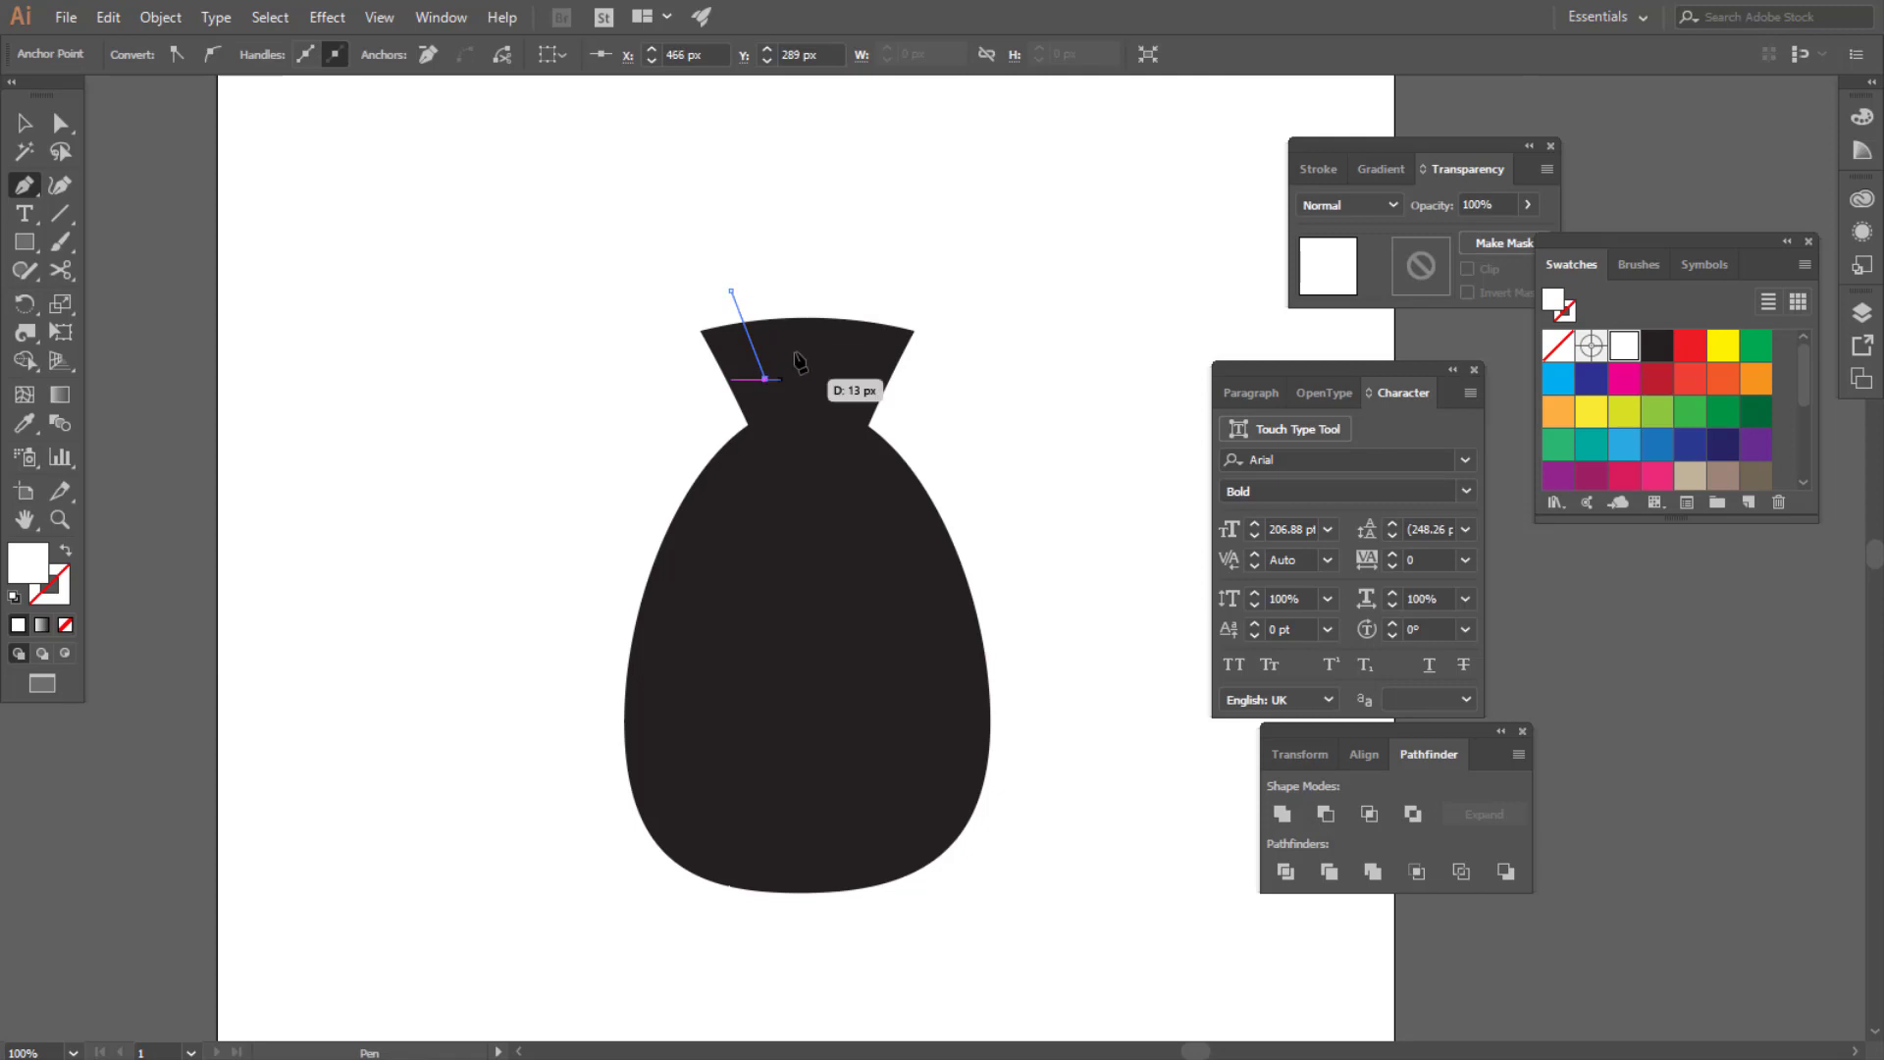
pyautogui.click(765, 285)
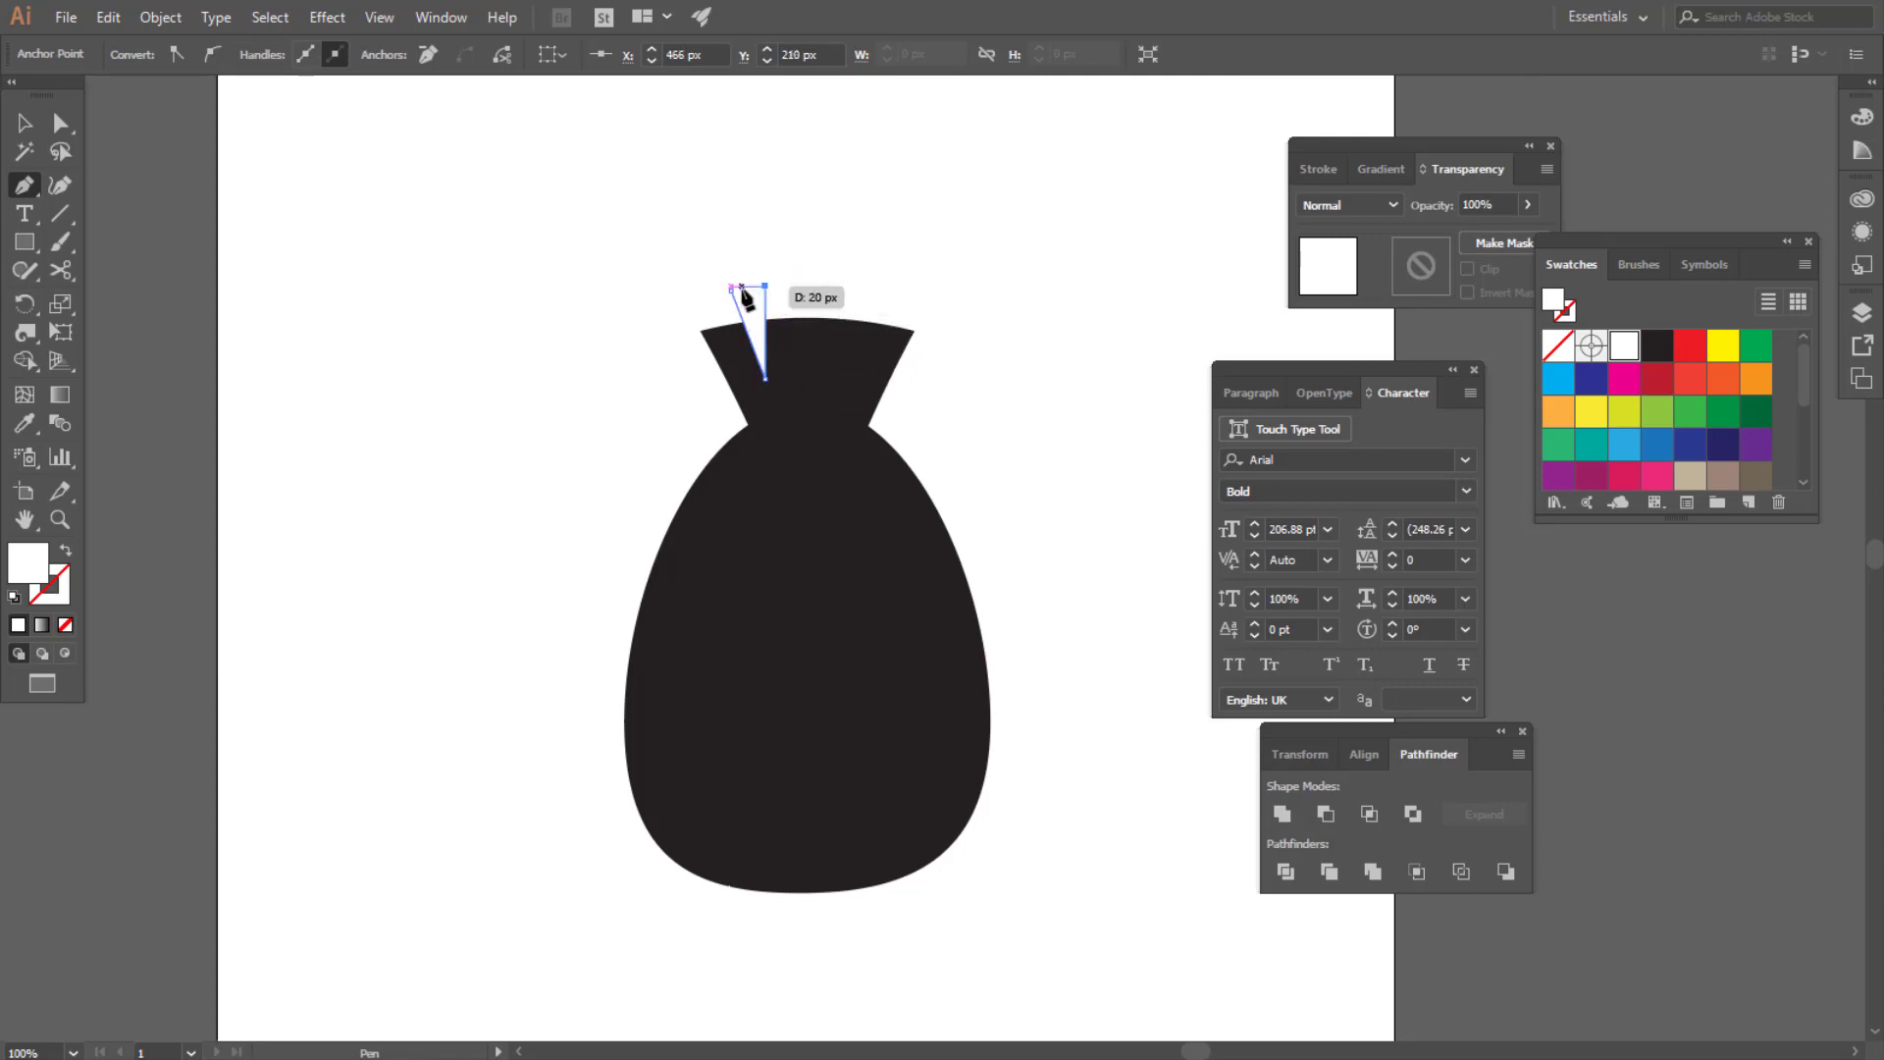
pyautogui.click(734, 289)
pyautogui.hotkey('ctrl', 'shift', 'a')
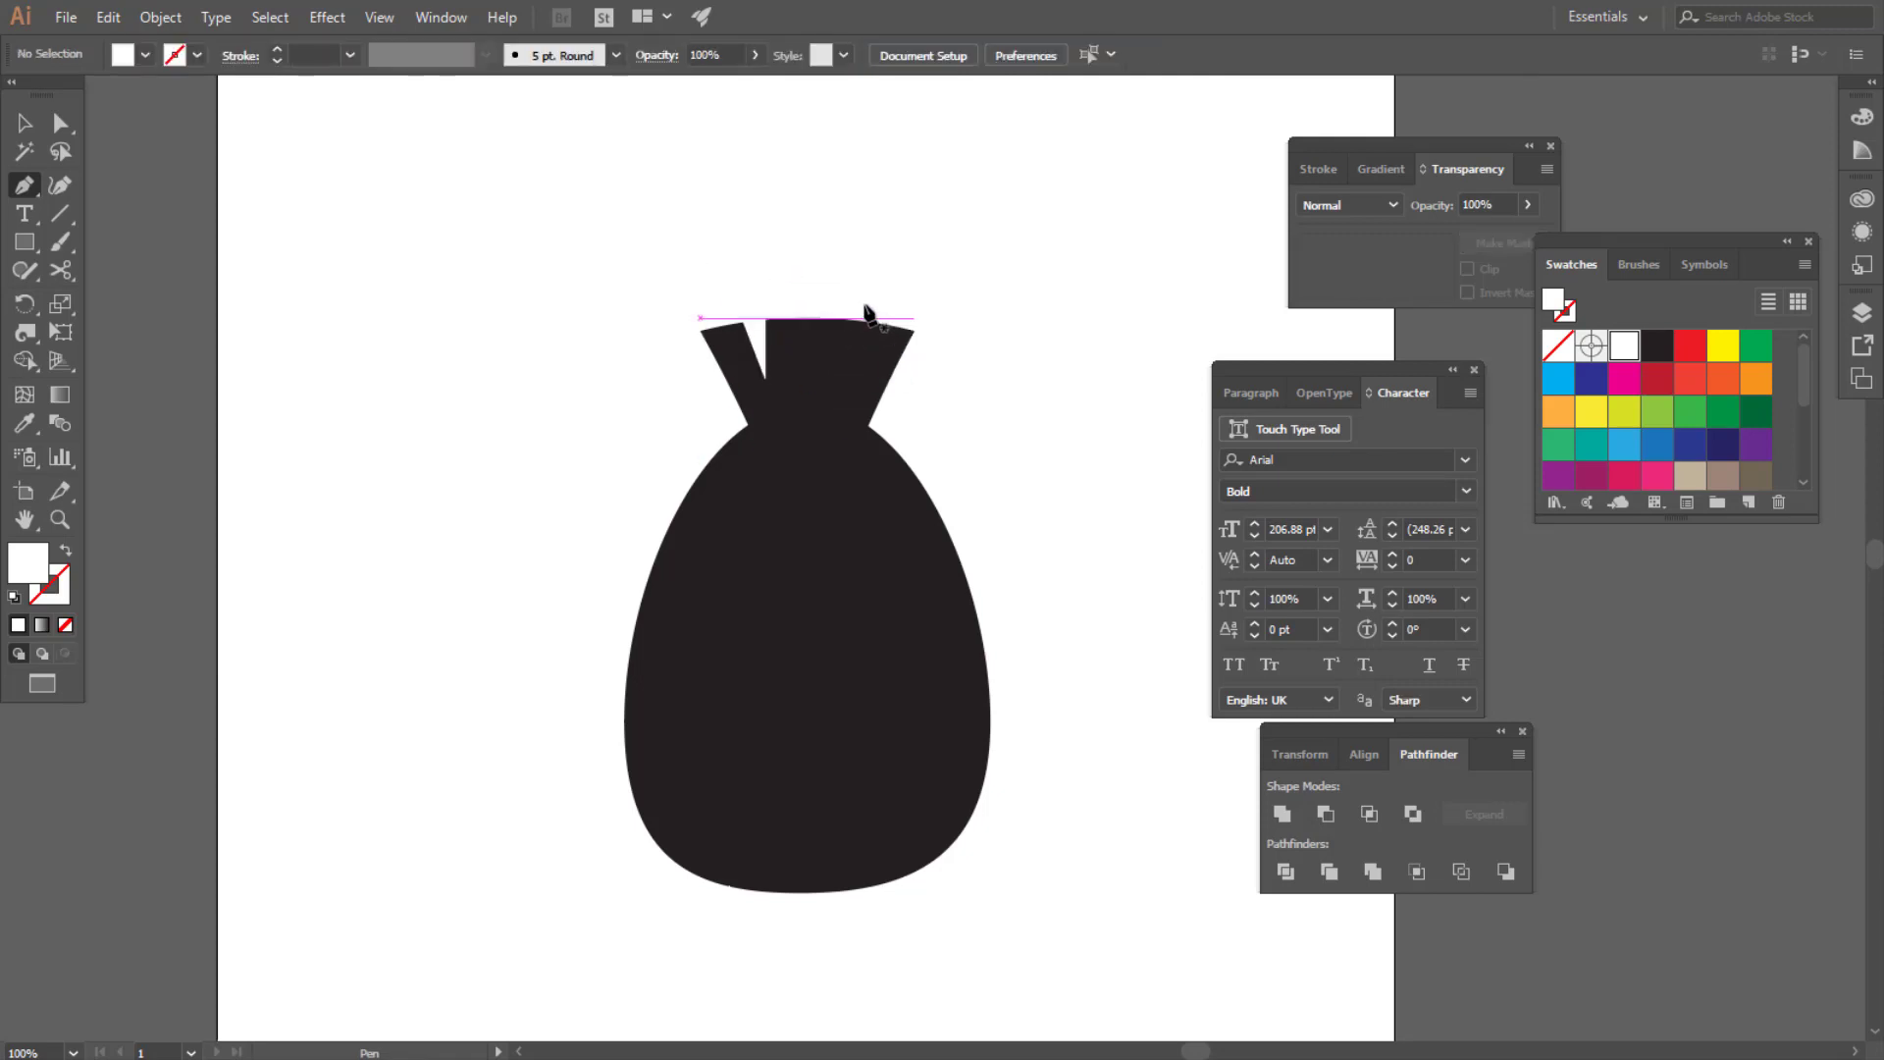
# Draw a white triangular notch about 60 px wide and 67 px tall into the right part of the neck's top edge with the Pen tool
pyautogui.click(868, 300)
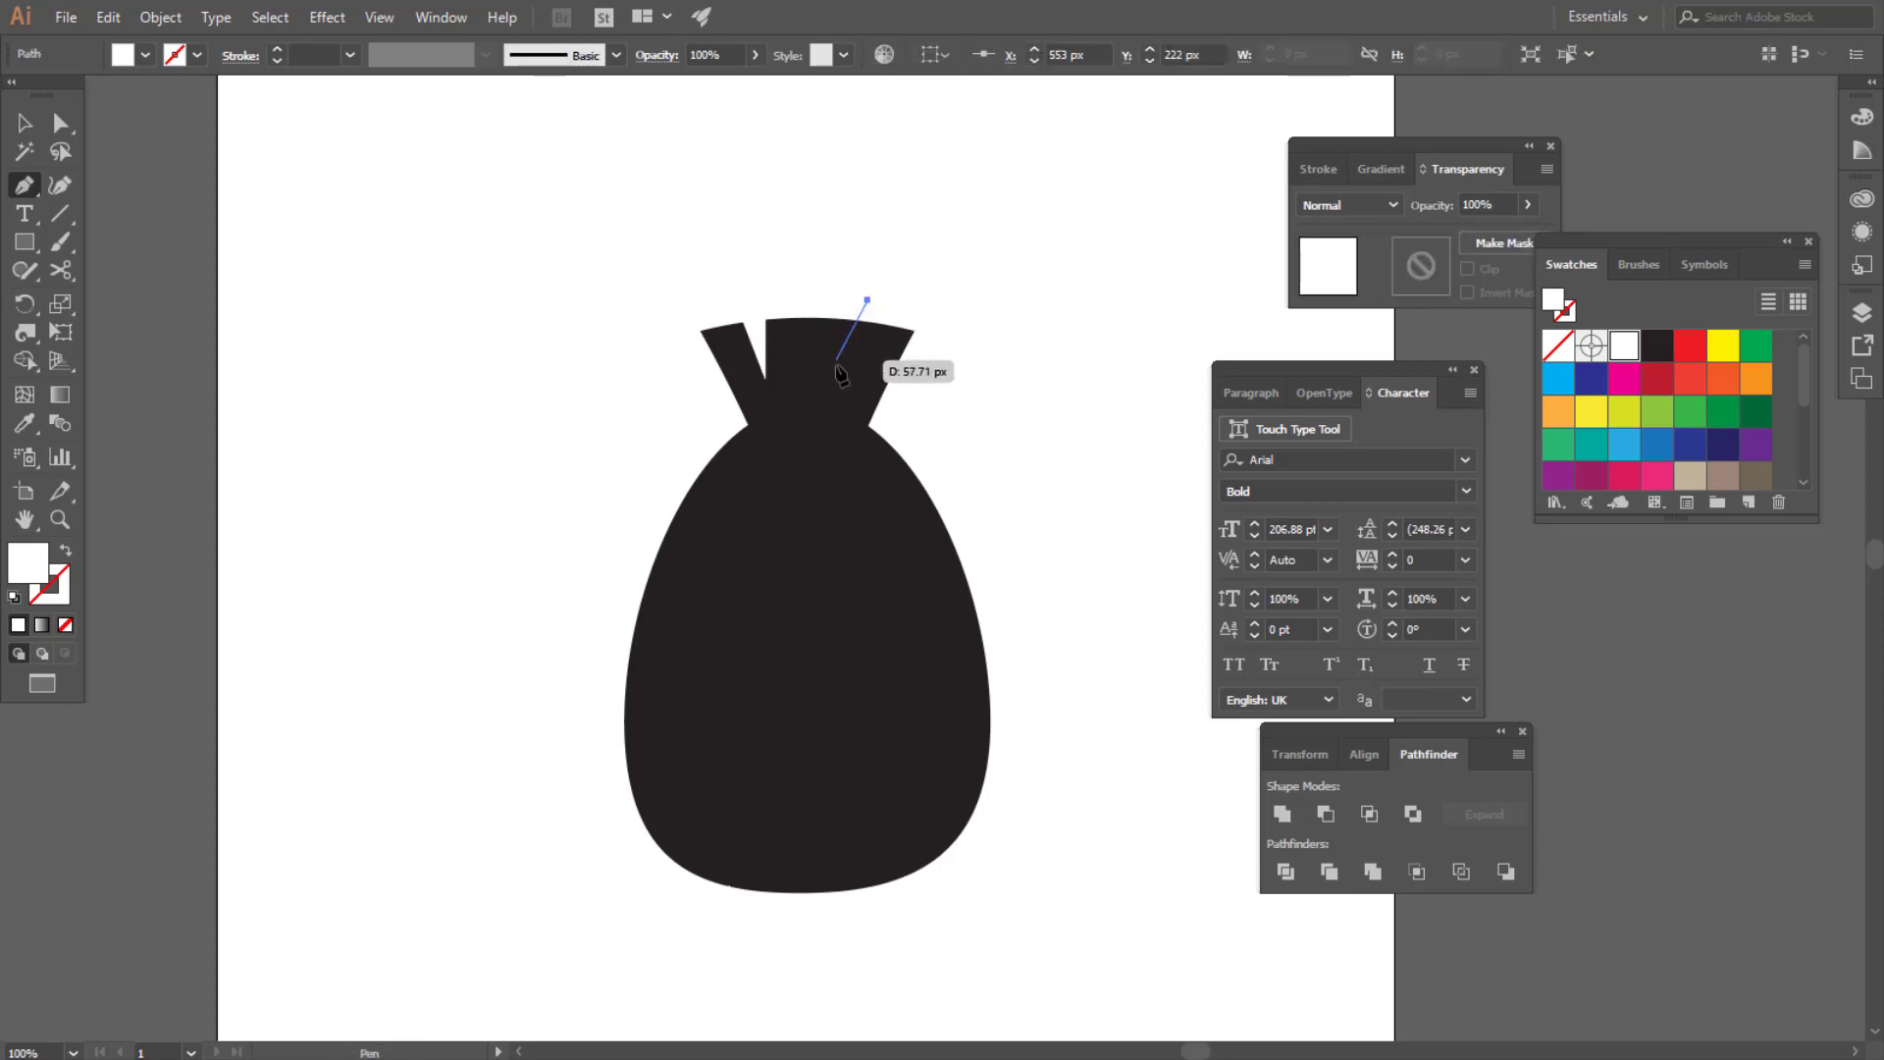
pyautogui.click(833, 379)
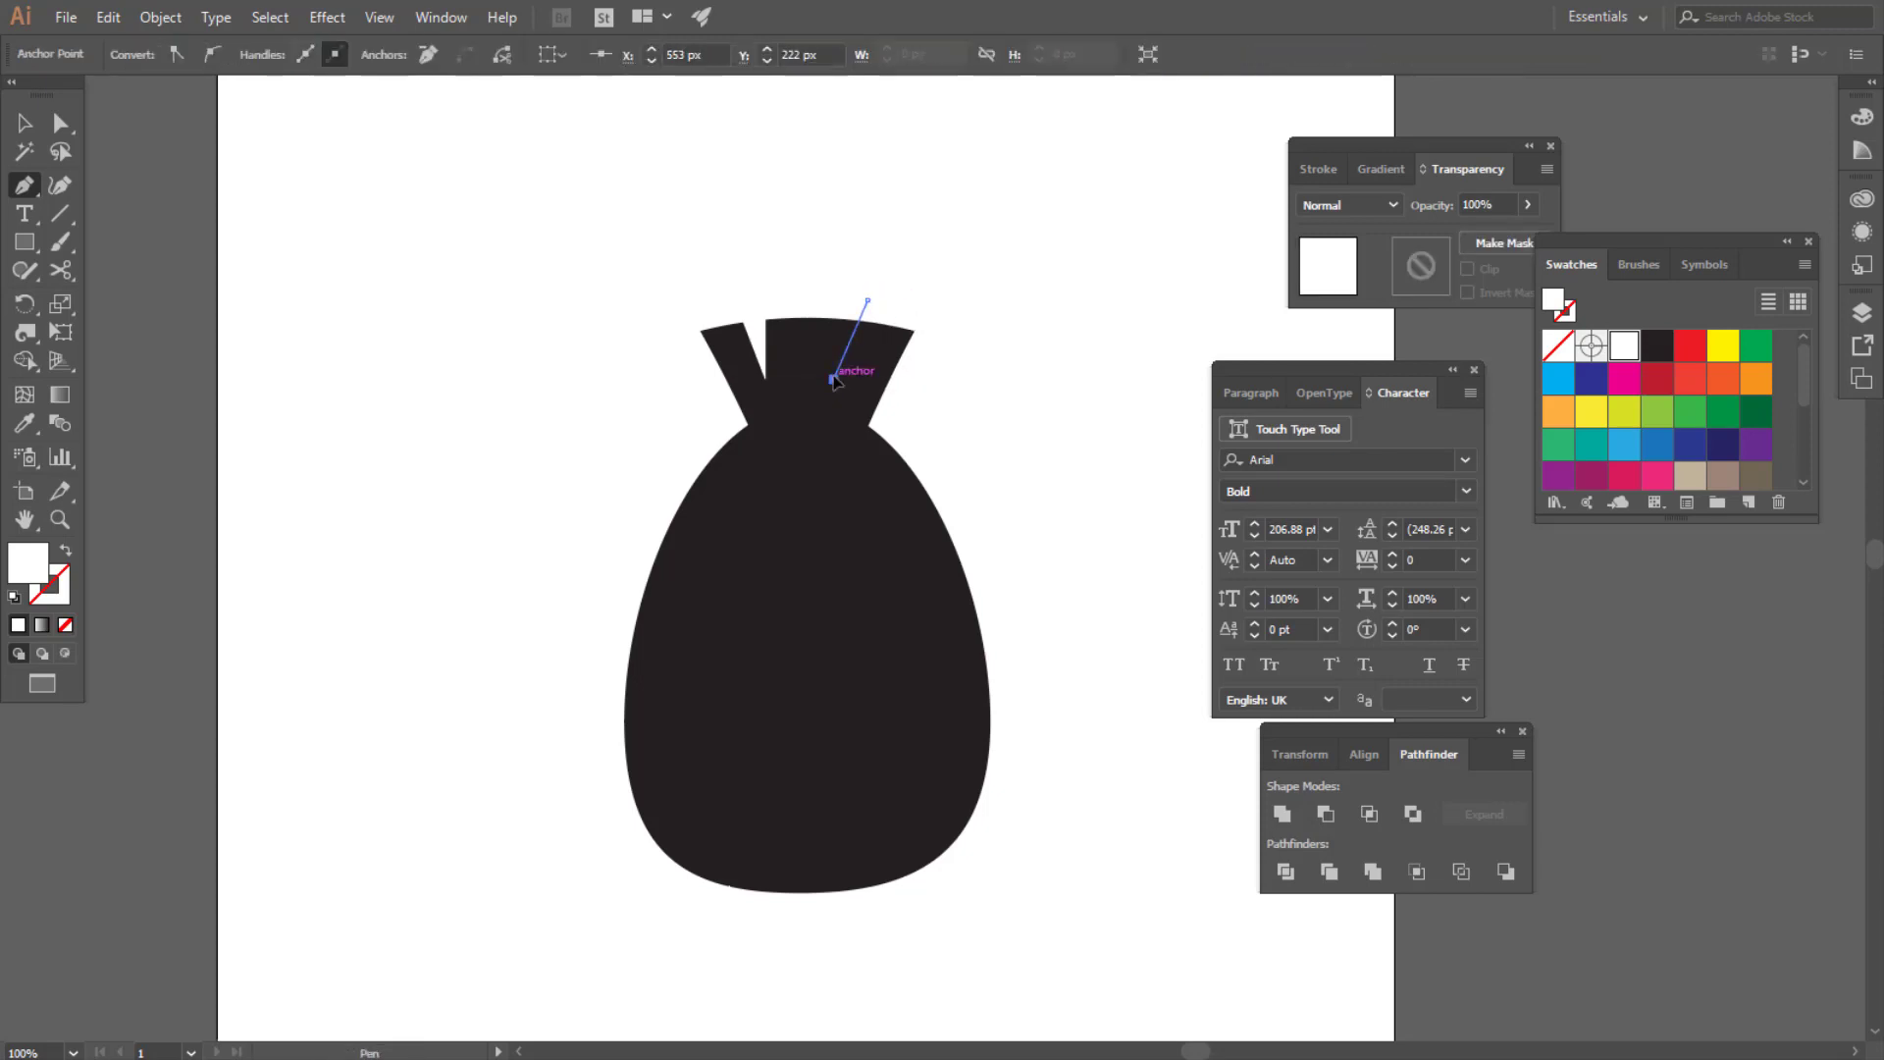
pyautogui.click(904, 307)
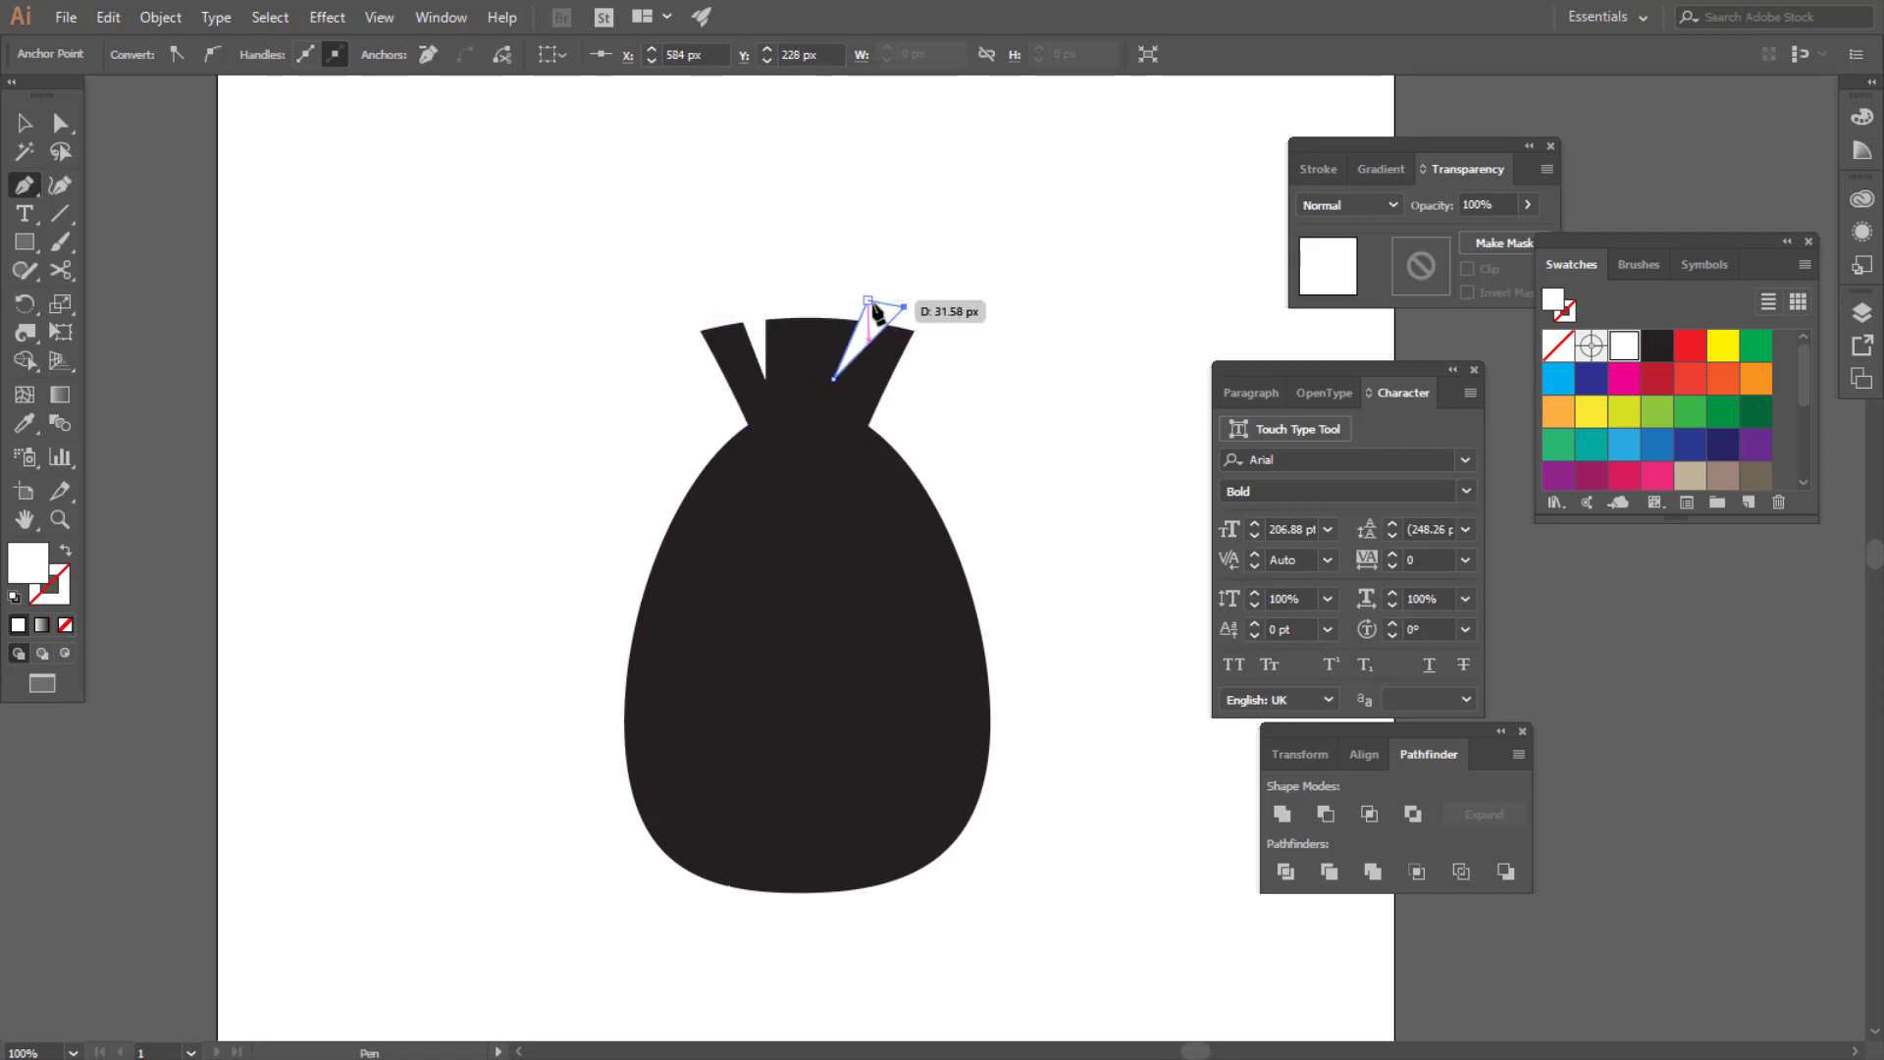
pyautogui.click(868, 300)
pyautogui.click(25, 122)
pyautogui.click(475, 202)
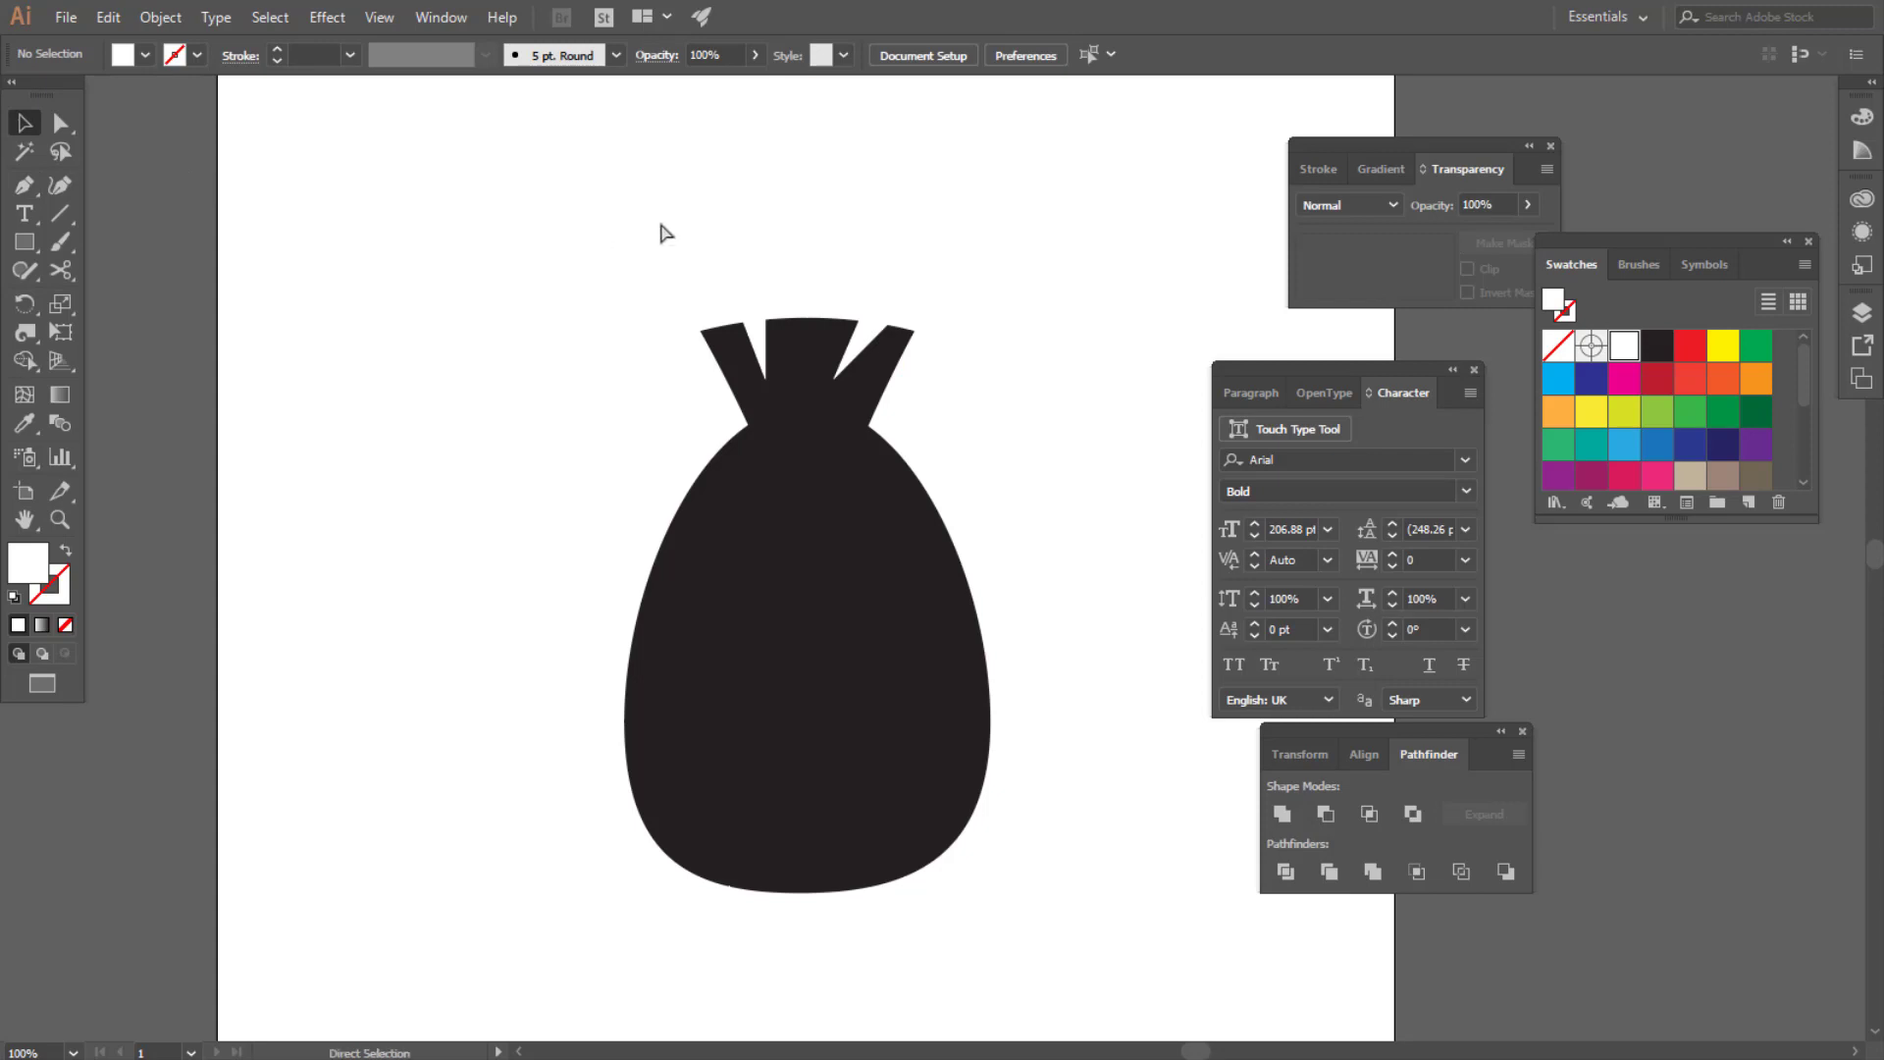
# Rotate the right triangular notch slightly counterclockwise so it stands more upright
pyautogui.click(878, 324)
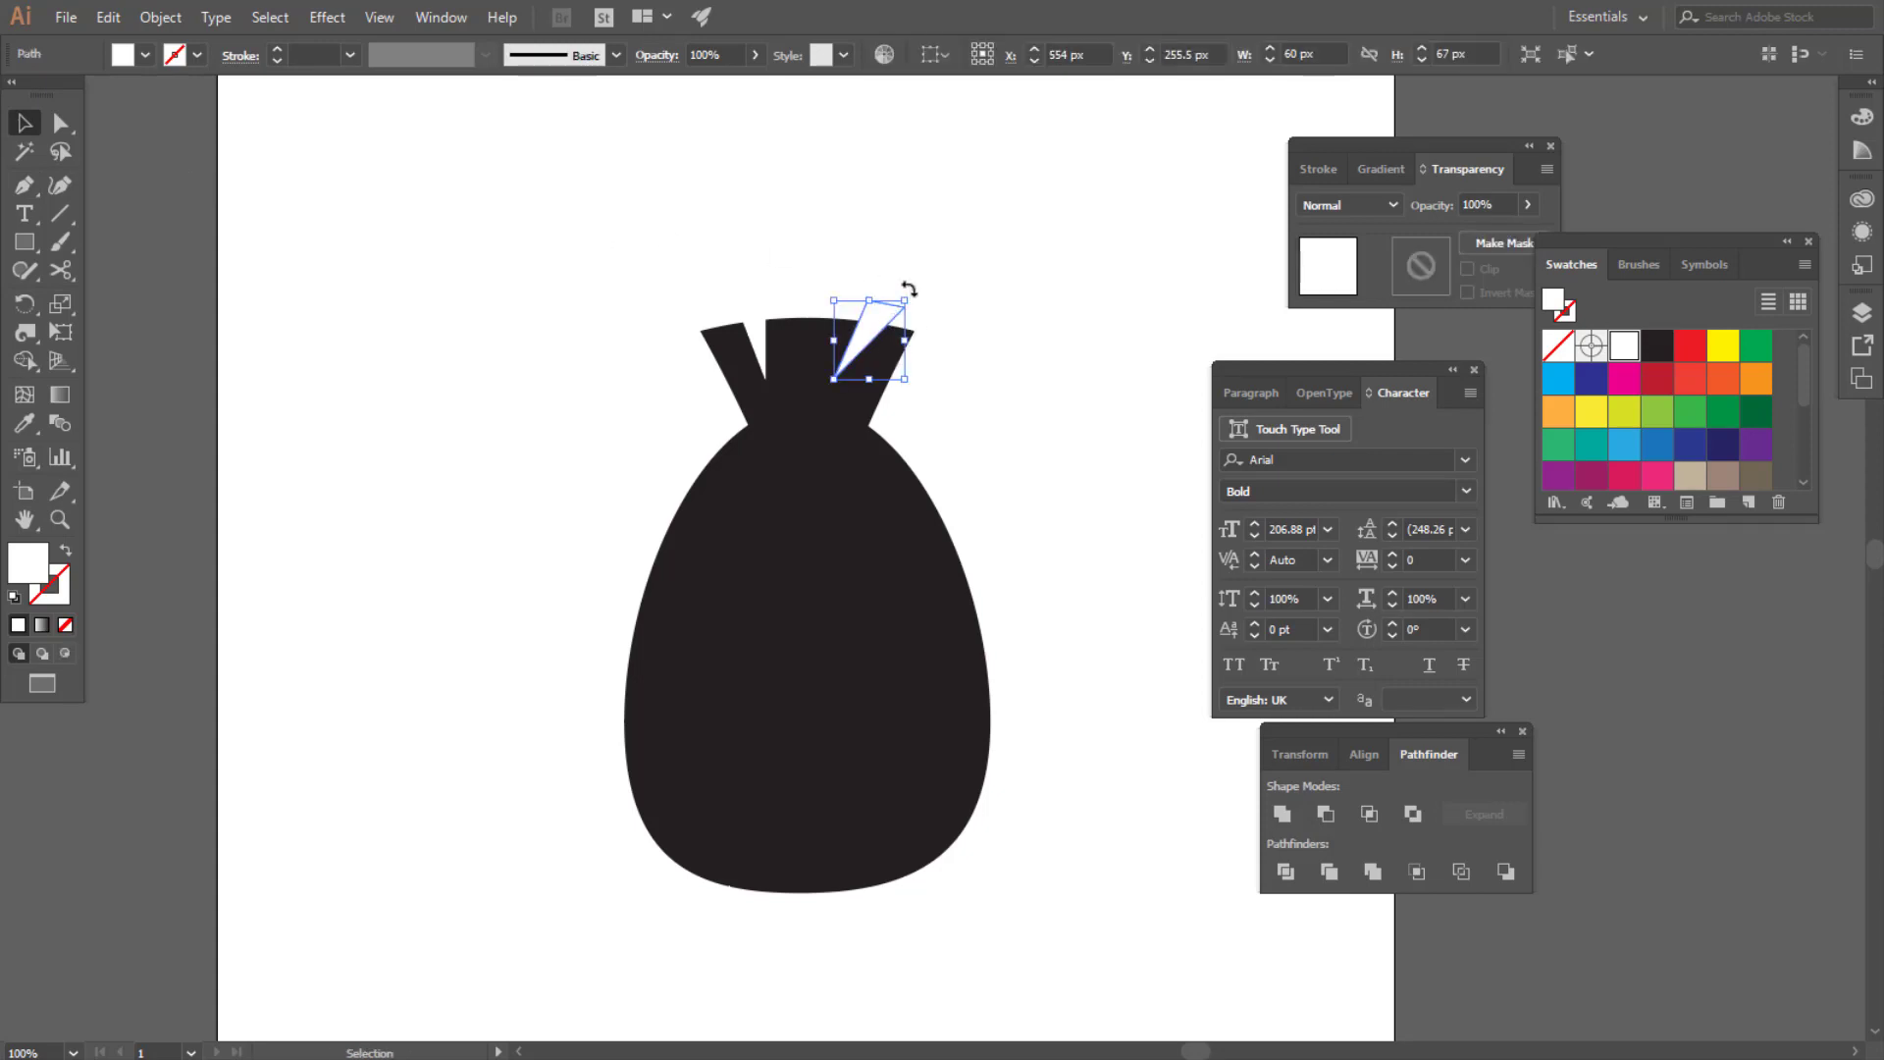
pyautogui.moveTo(909, 288); pyautogui.dragTo(895, 289)
pyautogui.click(1000, 284)
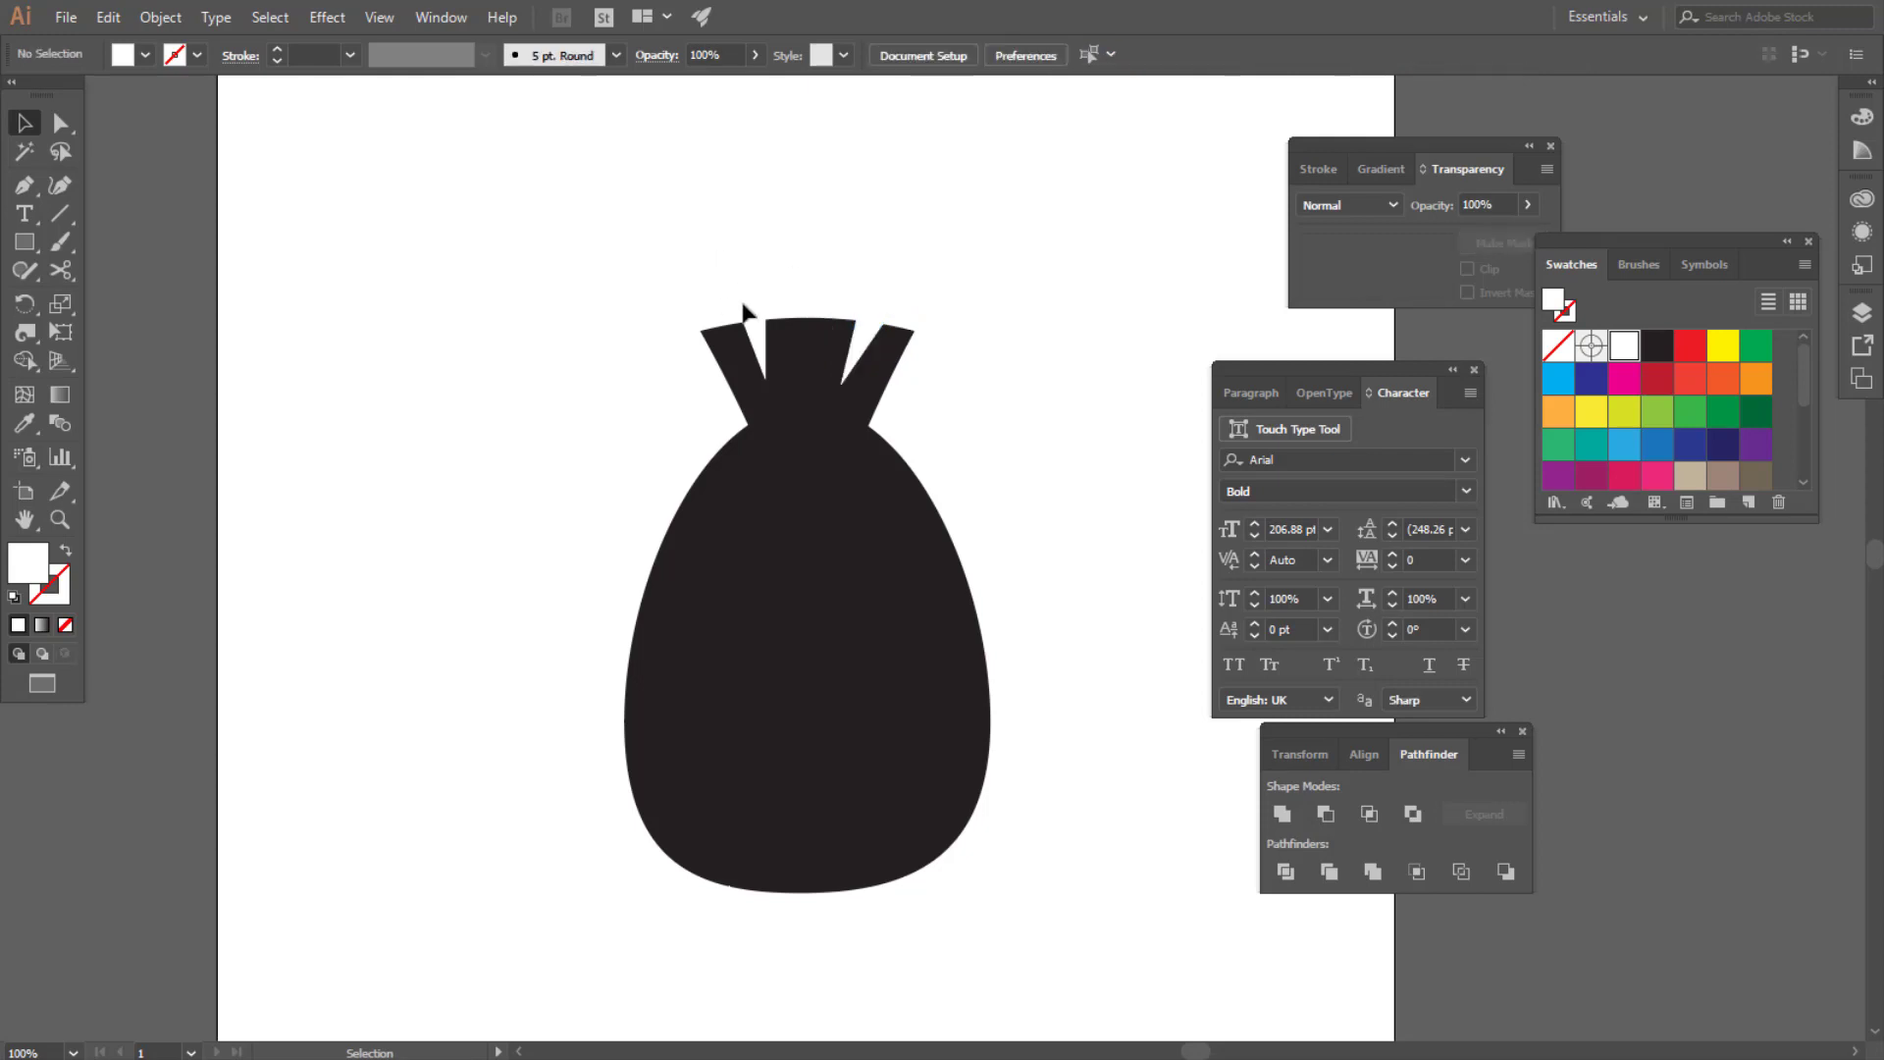
# Cut both white notches out of the neck with the Minus Front shape mode
pyautogui.moveTo(677, 270); pyautogui.dragTo(909, 357)
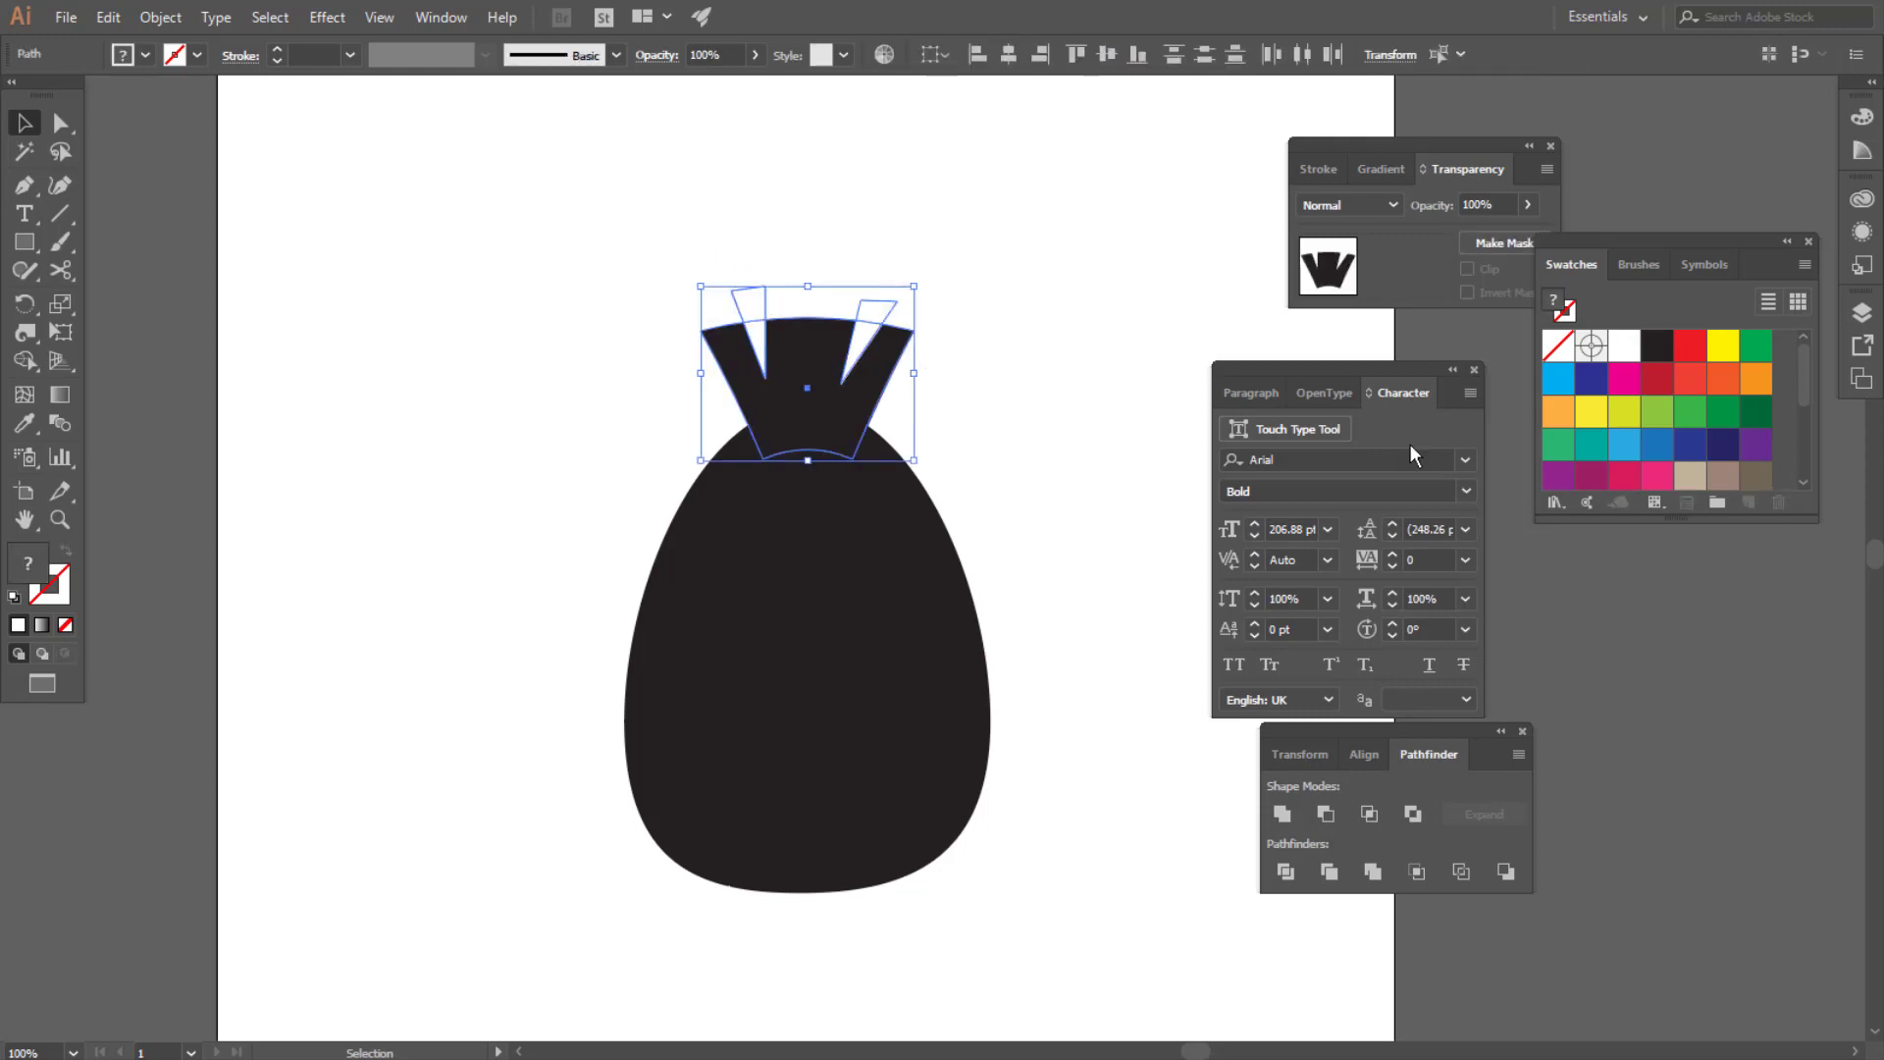
pyautogui.click(1325, 814)
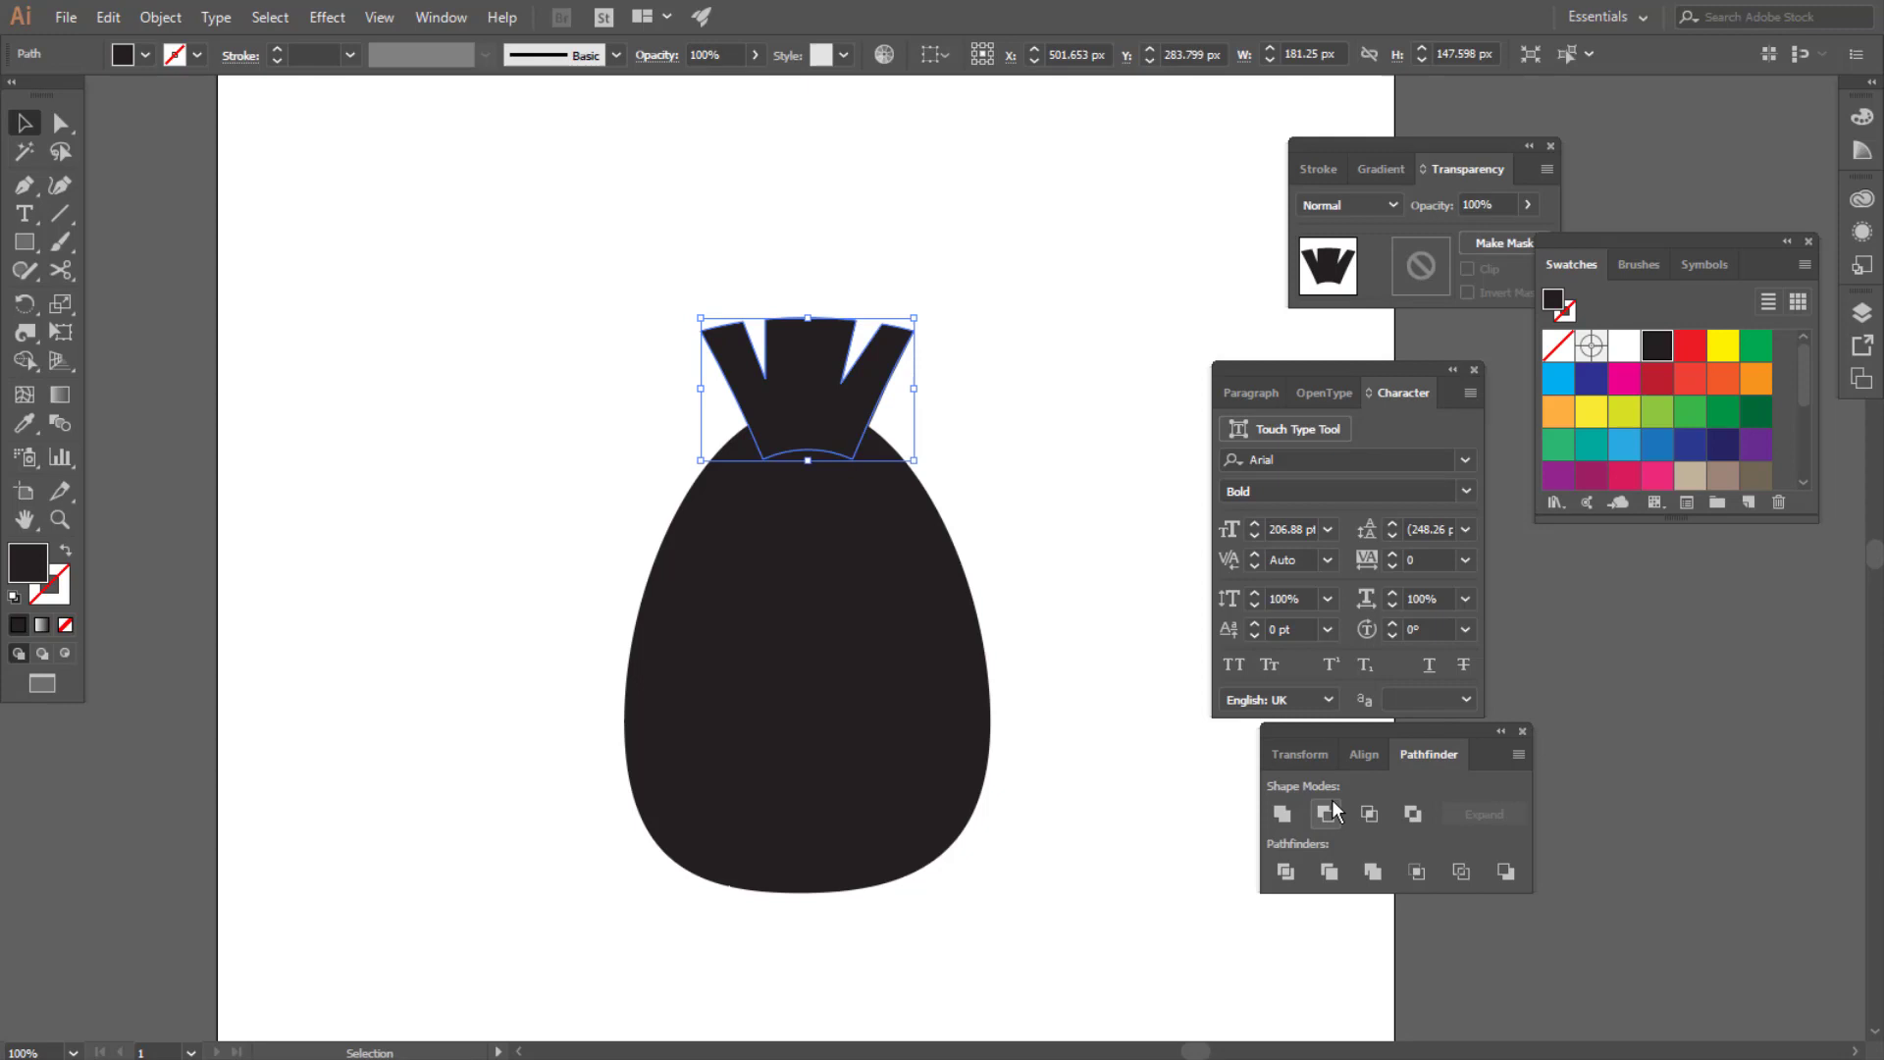
pyautogui.click(1048, 380)
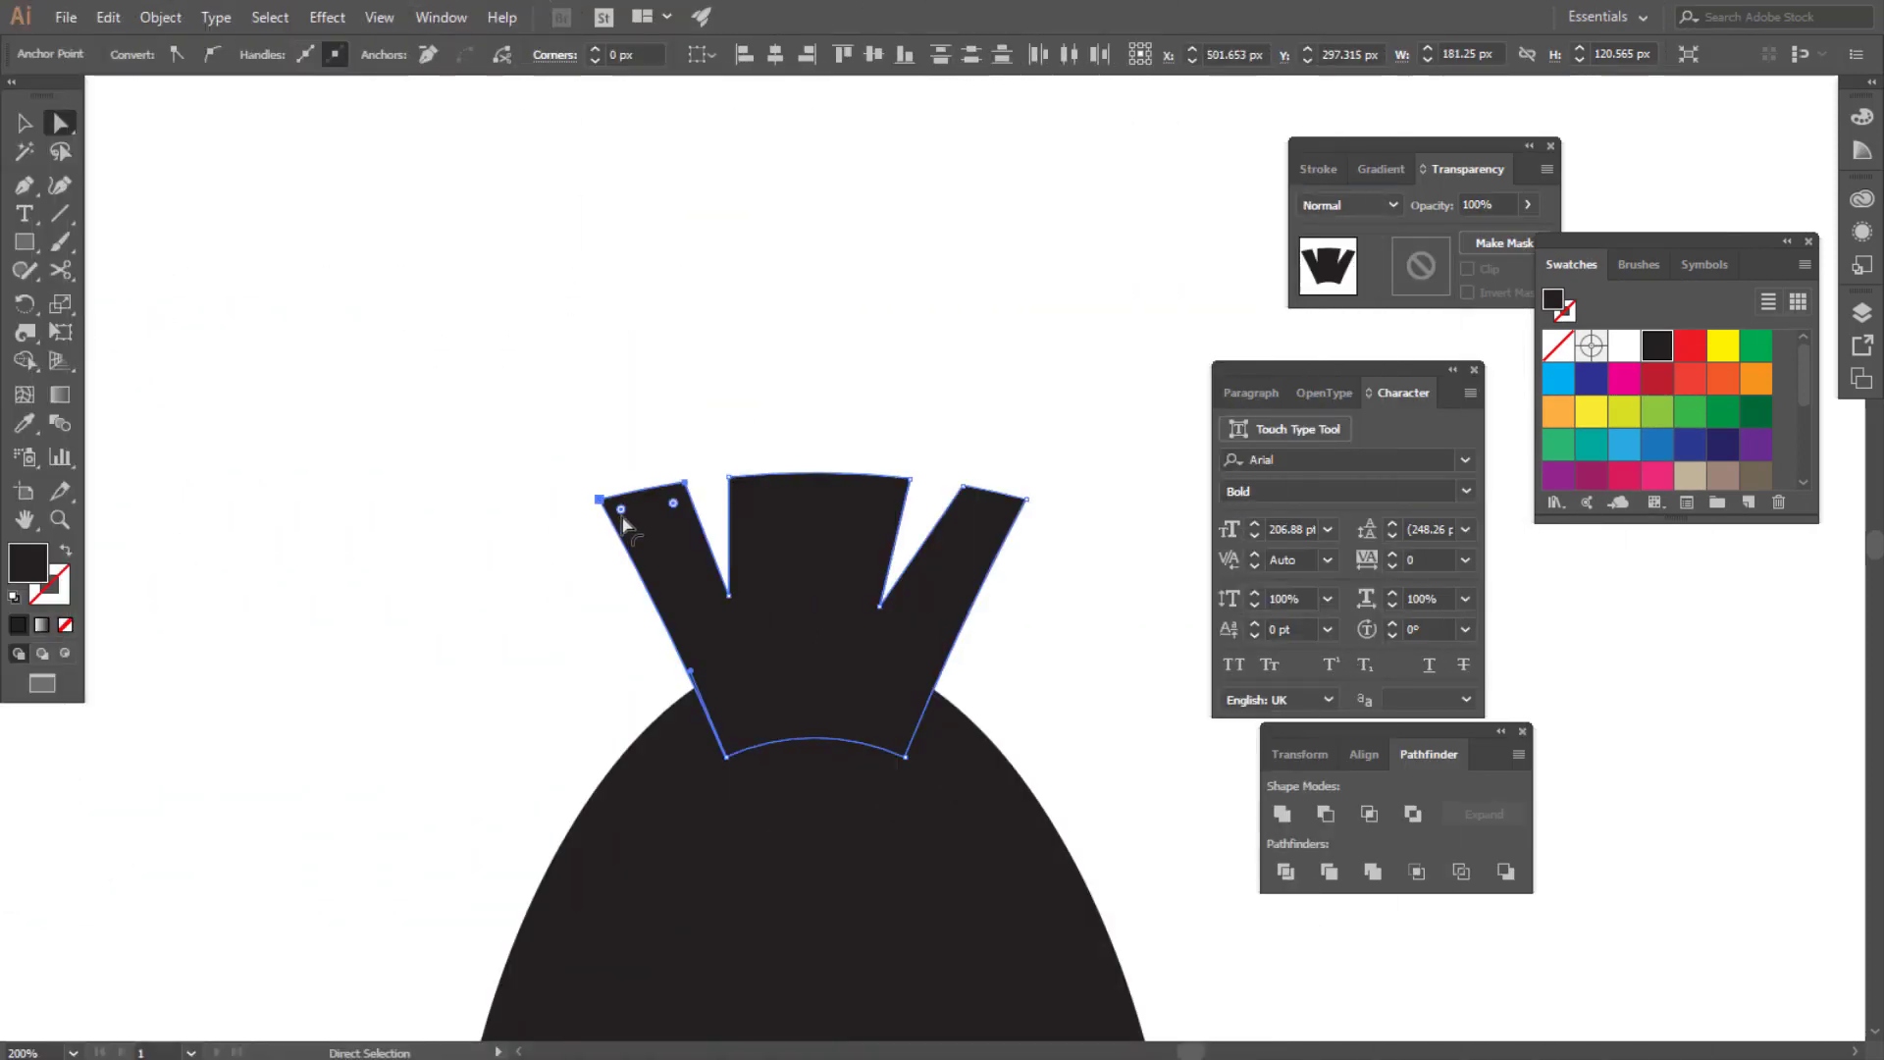
# Slightly round the top corners of the neck's two outer flaps with the live corner controls
pyautogui.moveTo(625, 513); pyautogui.dragTo(631, 514)
pyautogui.click(1040, 451)
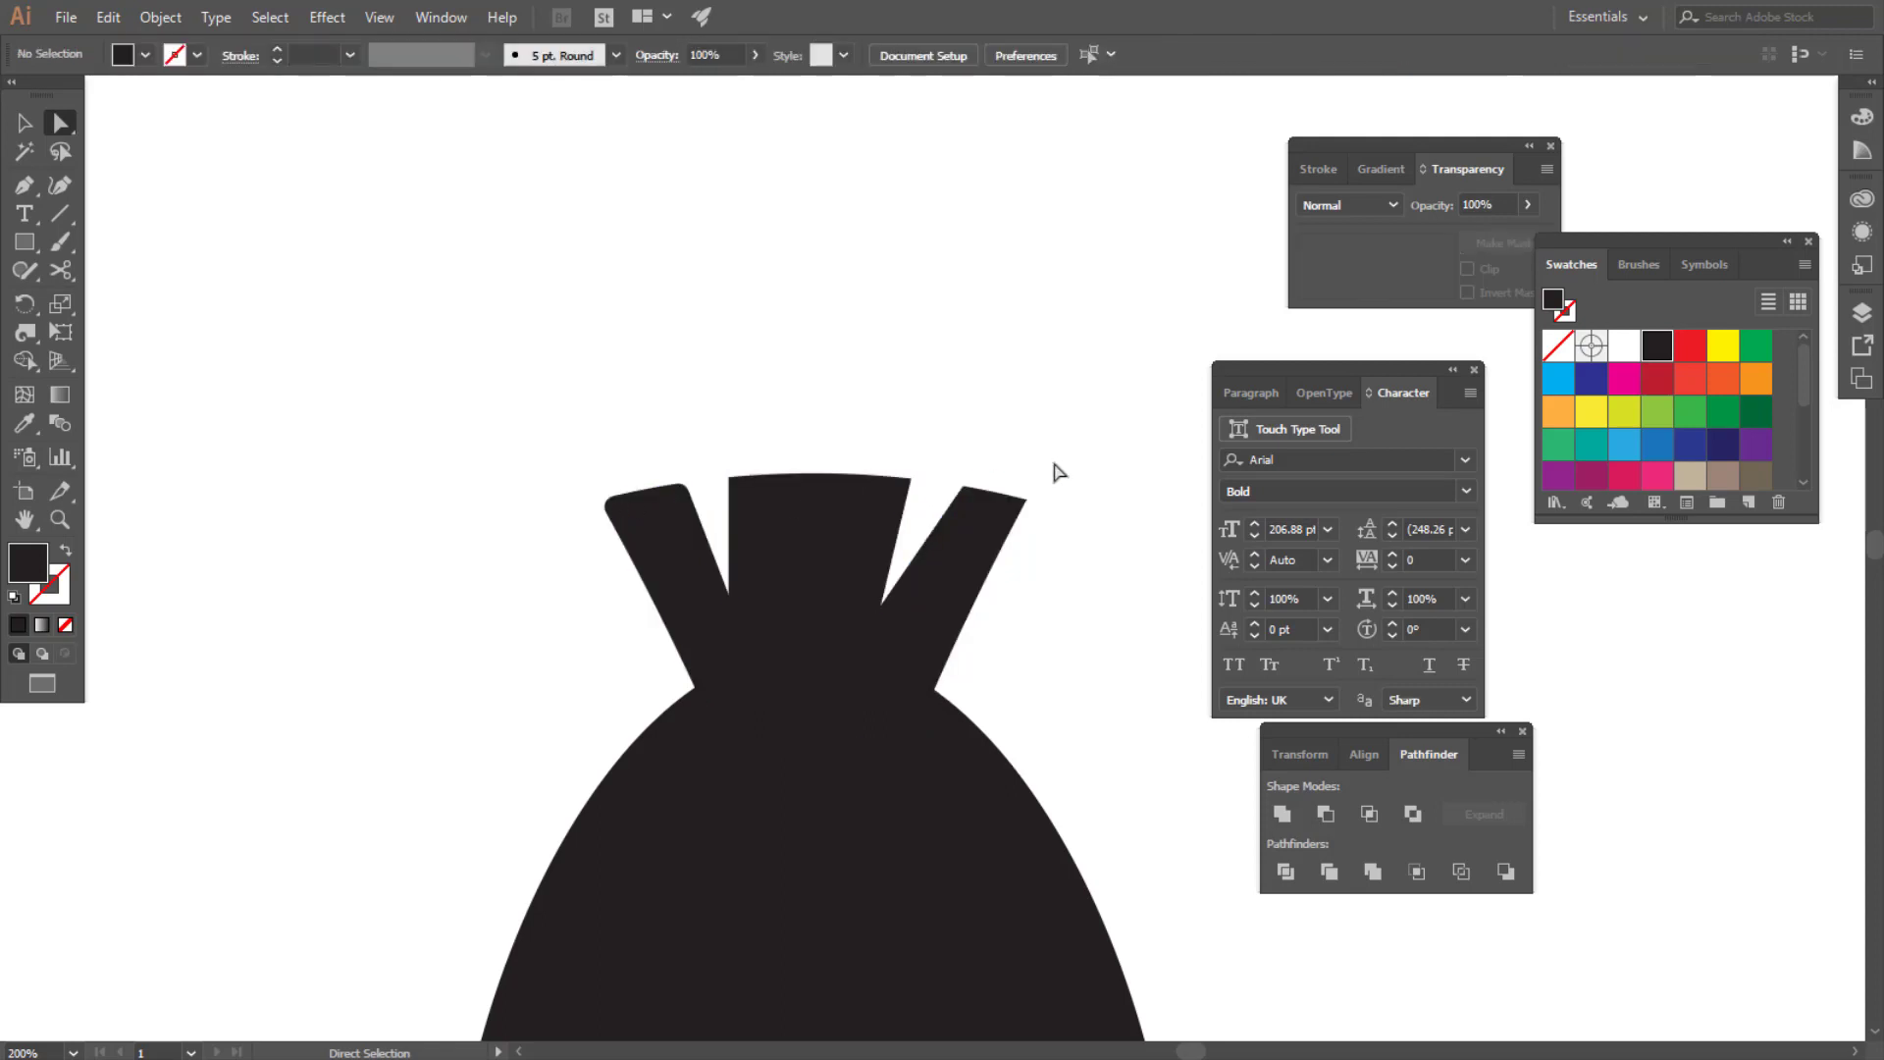
pyautogui.moveTo(1045, 477); pyautogui.dragTo(1020, 515)
pyautogui.click(1042, 437)
# Shorten the egg-shaped sack body by raising its bottom edge, keeping its width and top position
pyautogui.hotkey('ctrl', '-')
pyautogui.hotkey('ctrl', '-')
pyautogui.hotkey('ctrl', '-')
pyautogui.press('v')
pyautogui.click(776, 738)
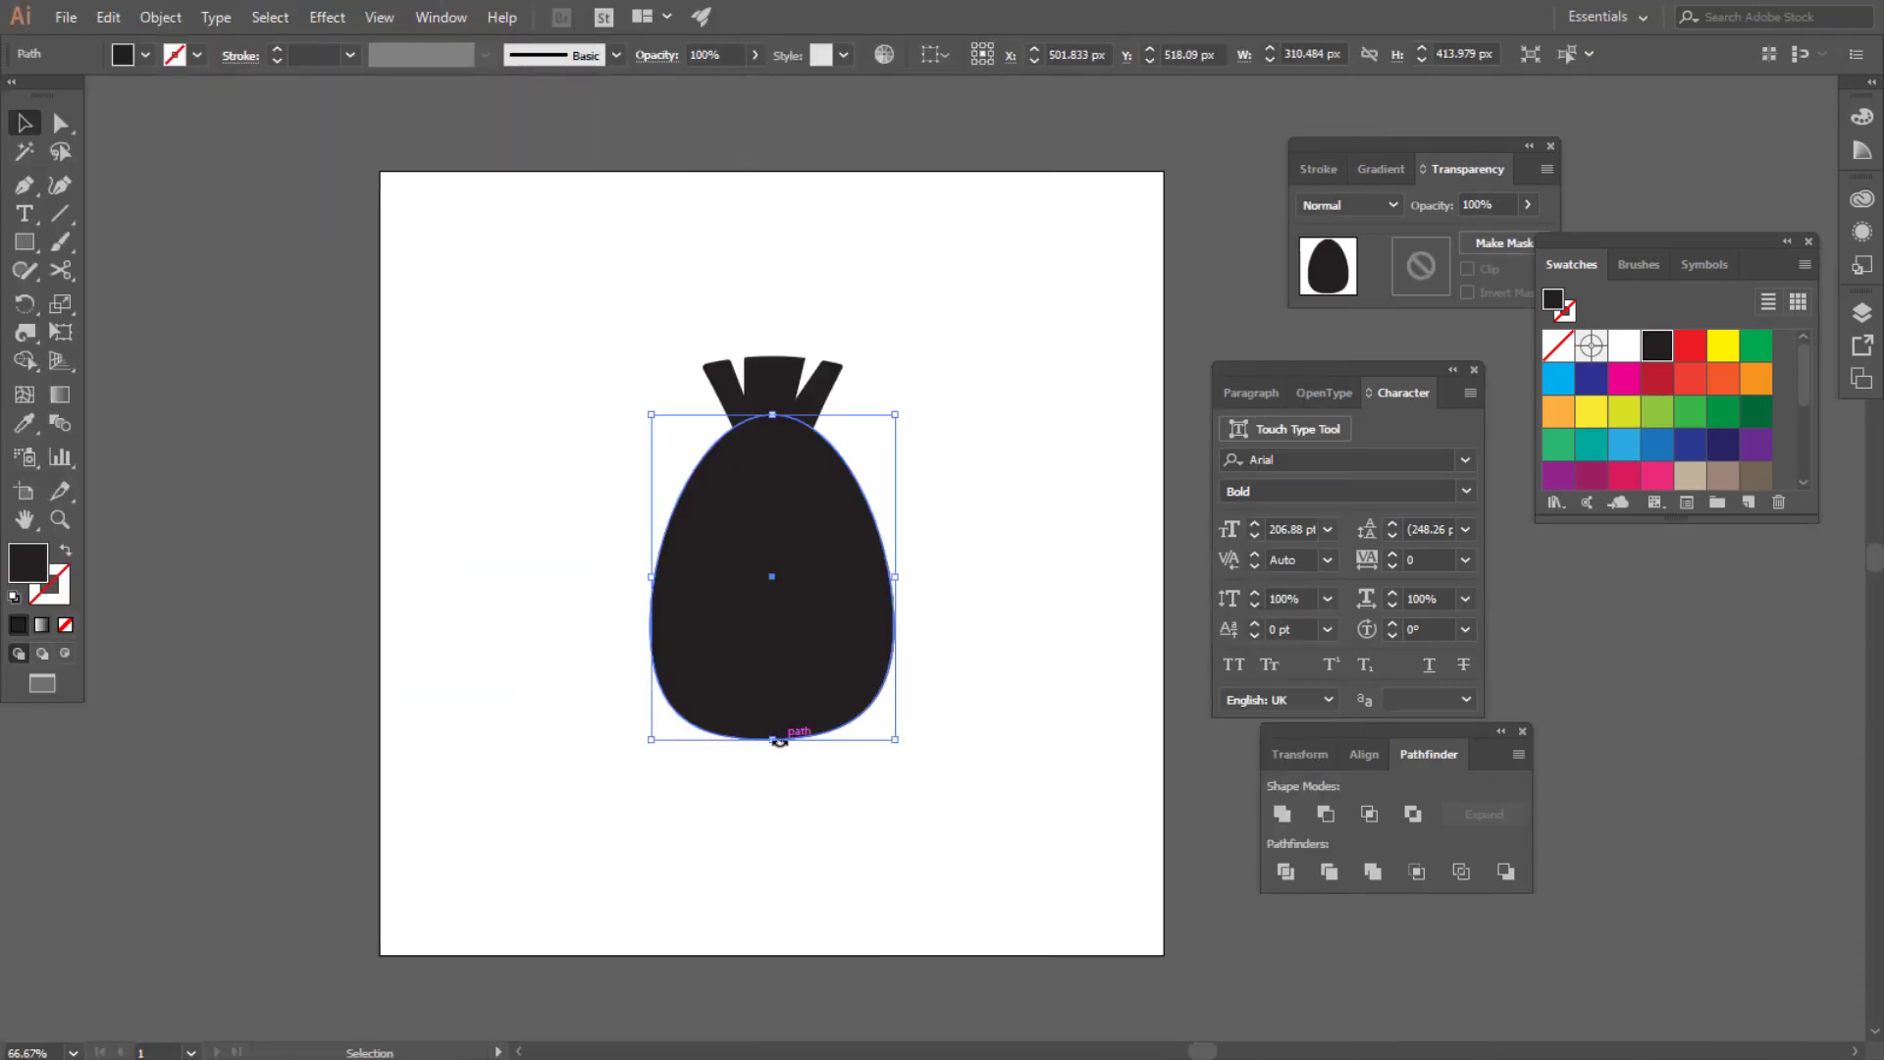
pyautogui.moveTo(778, 742); pyautogui.dragTo(782, 708)
pyautogui.click(989, 520)
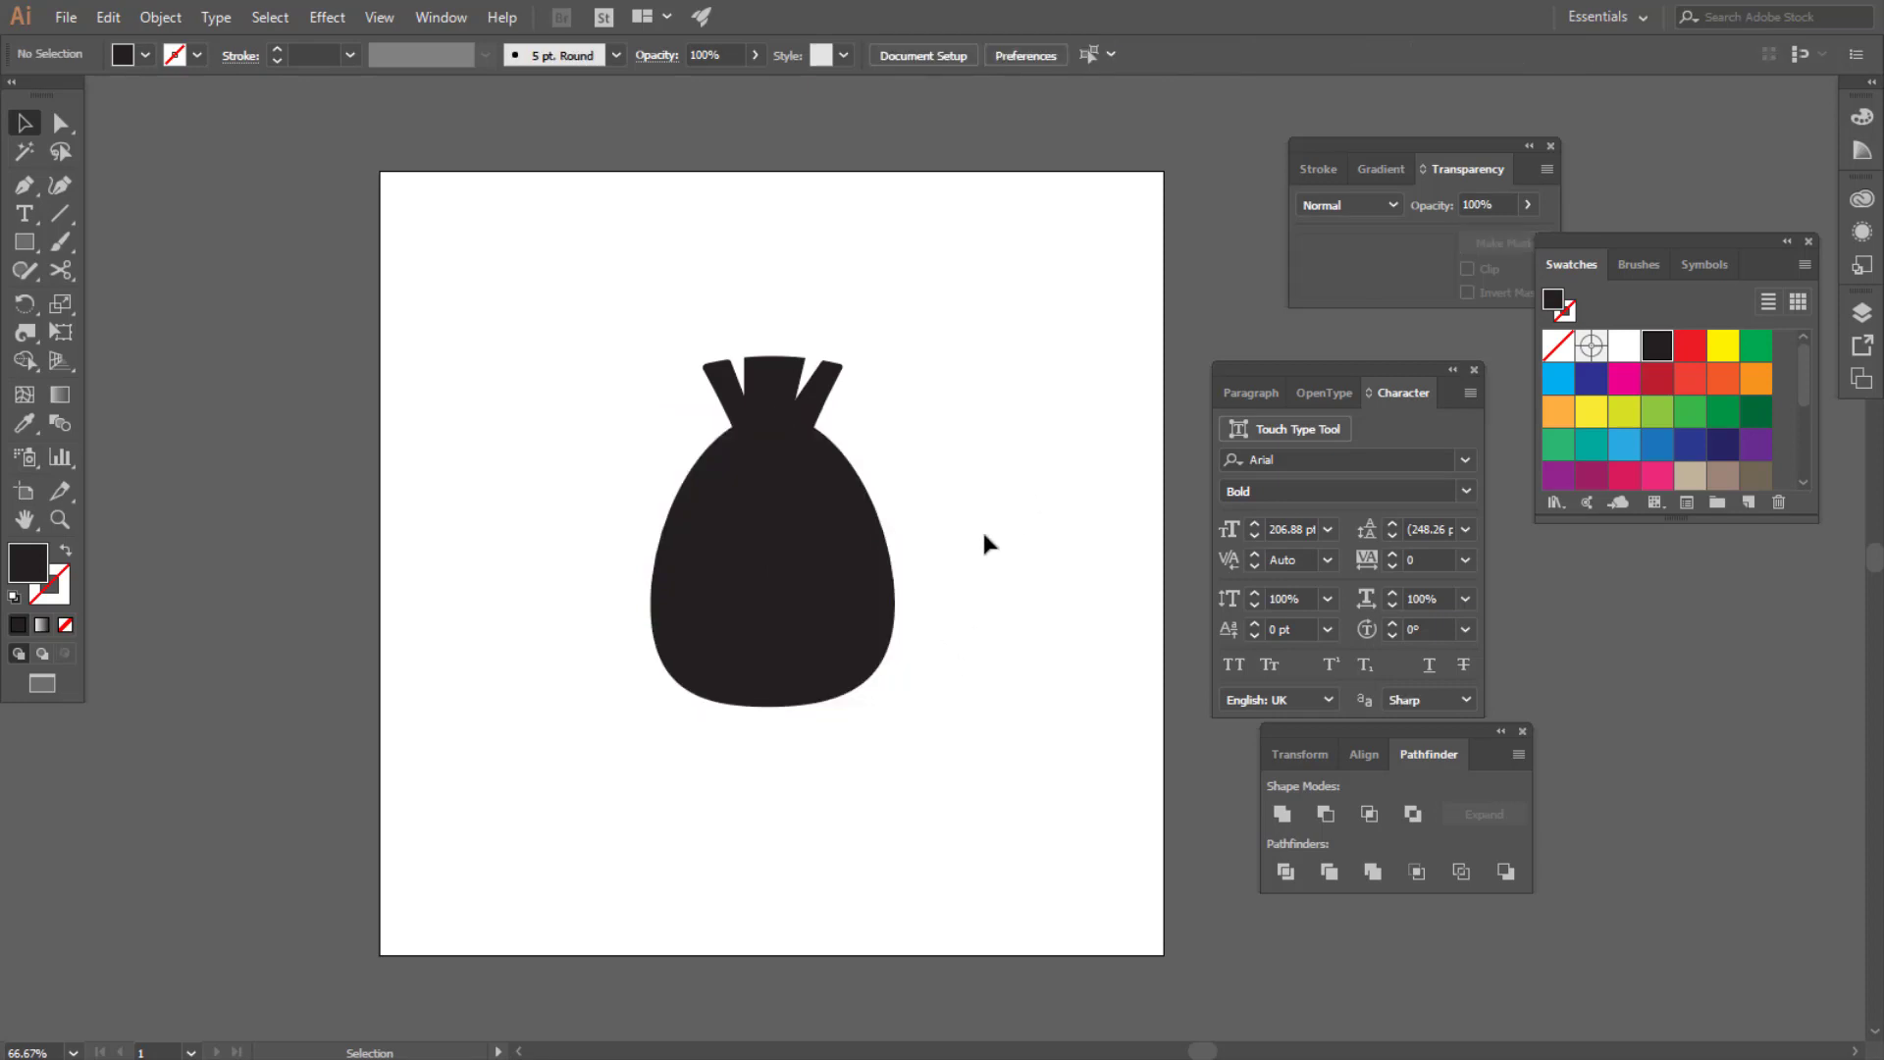
# Nudge the notched neck up about 13 px above the sack body
pyautogui.hotkey('ctrl', '+')
pyautogui.hotkey('ctrl', '+')
pyautogui.press('m')
pyautogui.click(22, 124)
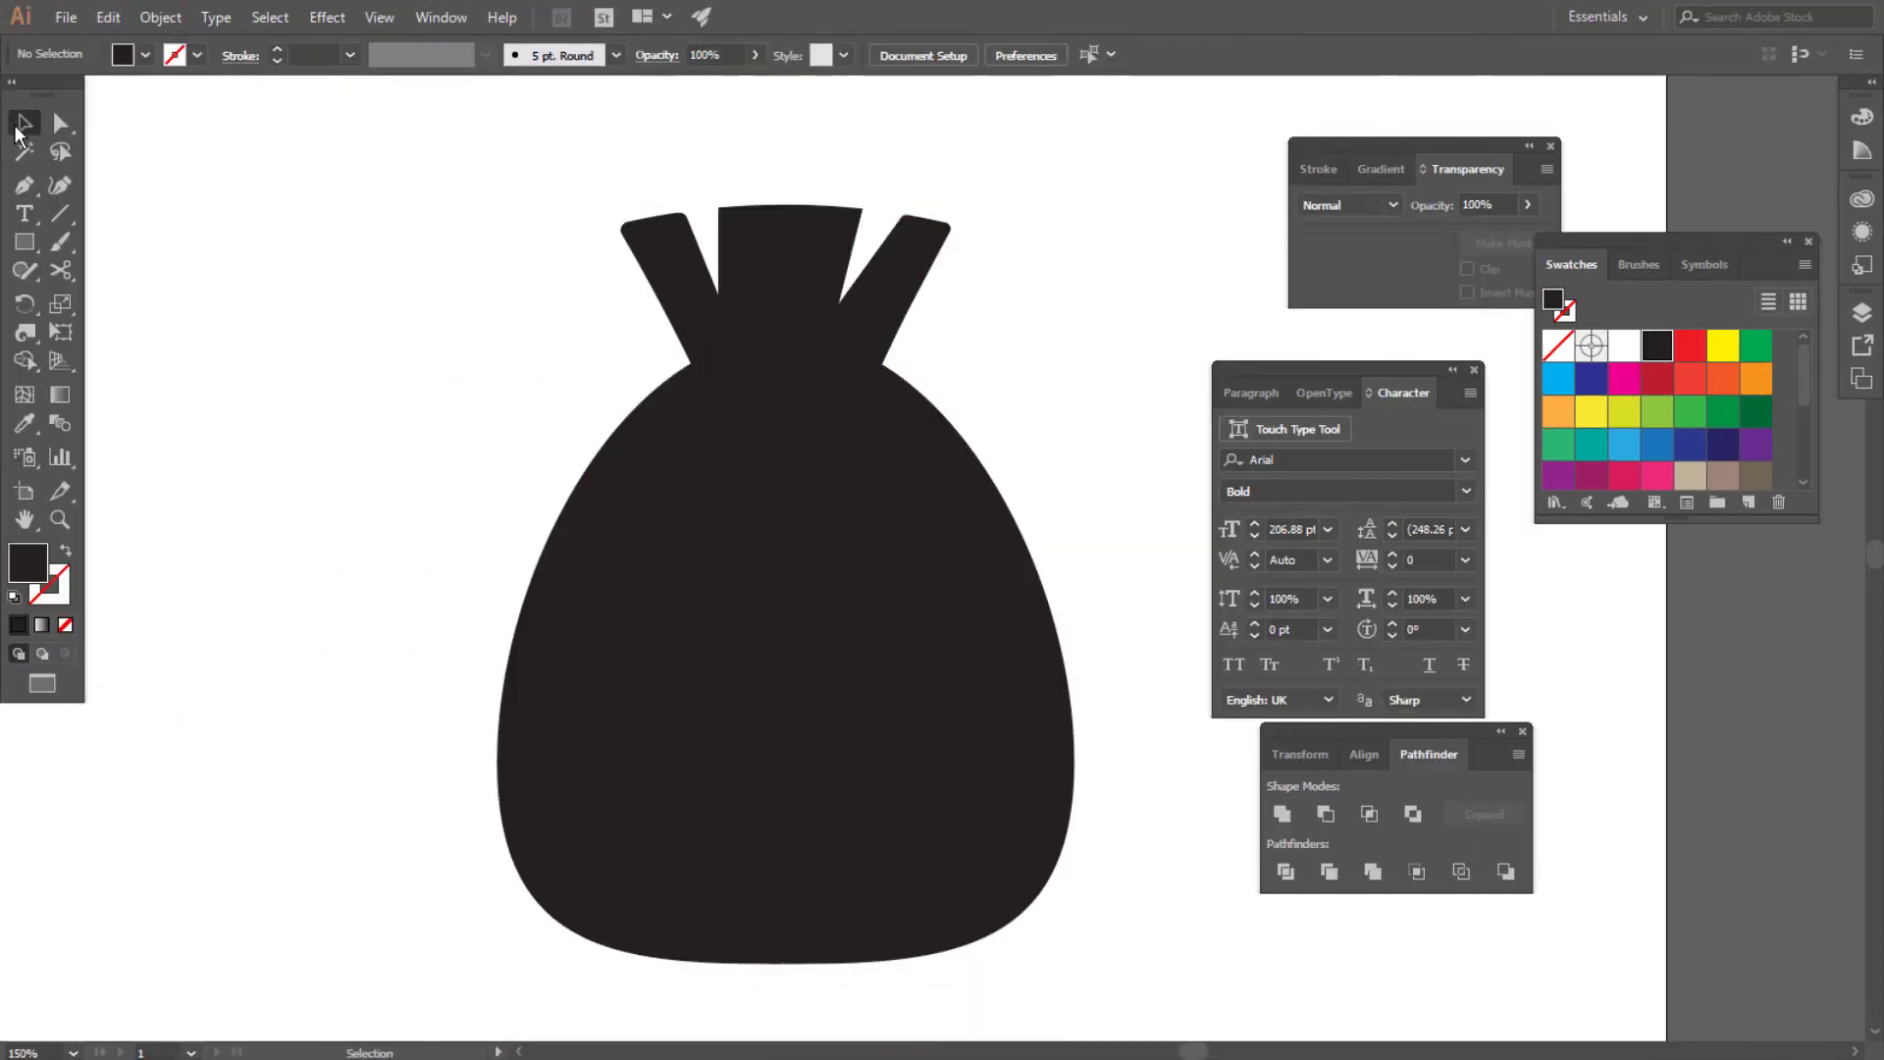
pyautogui.click(746, 290)
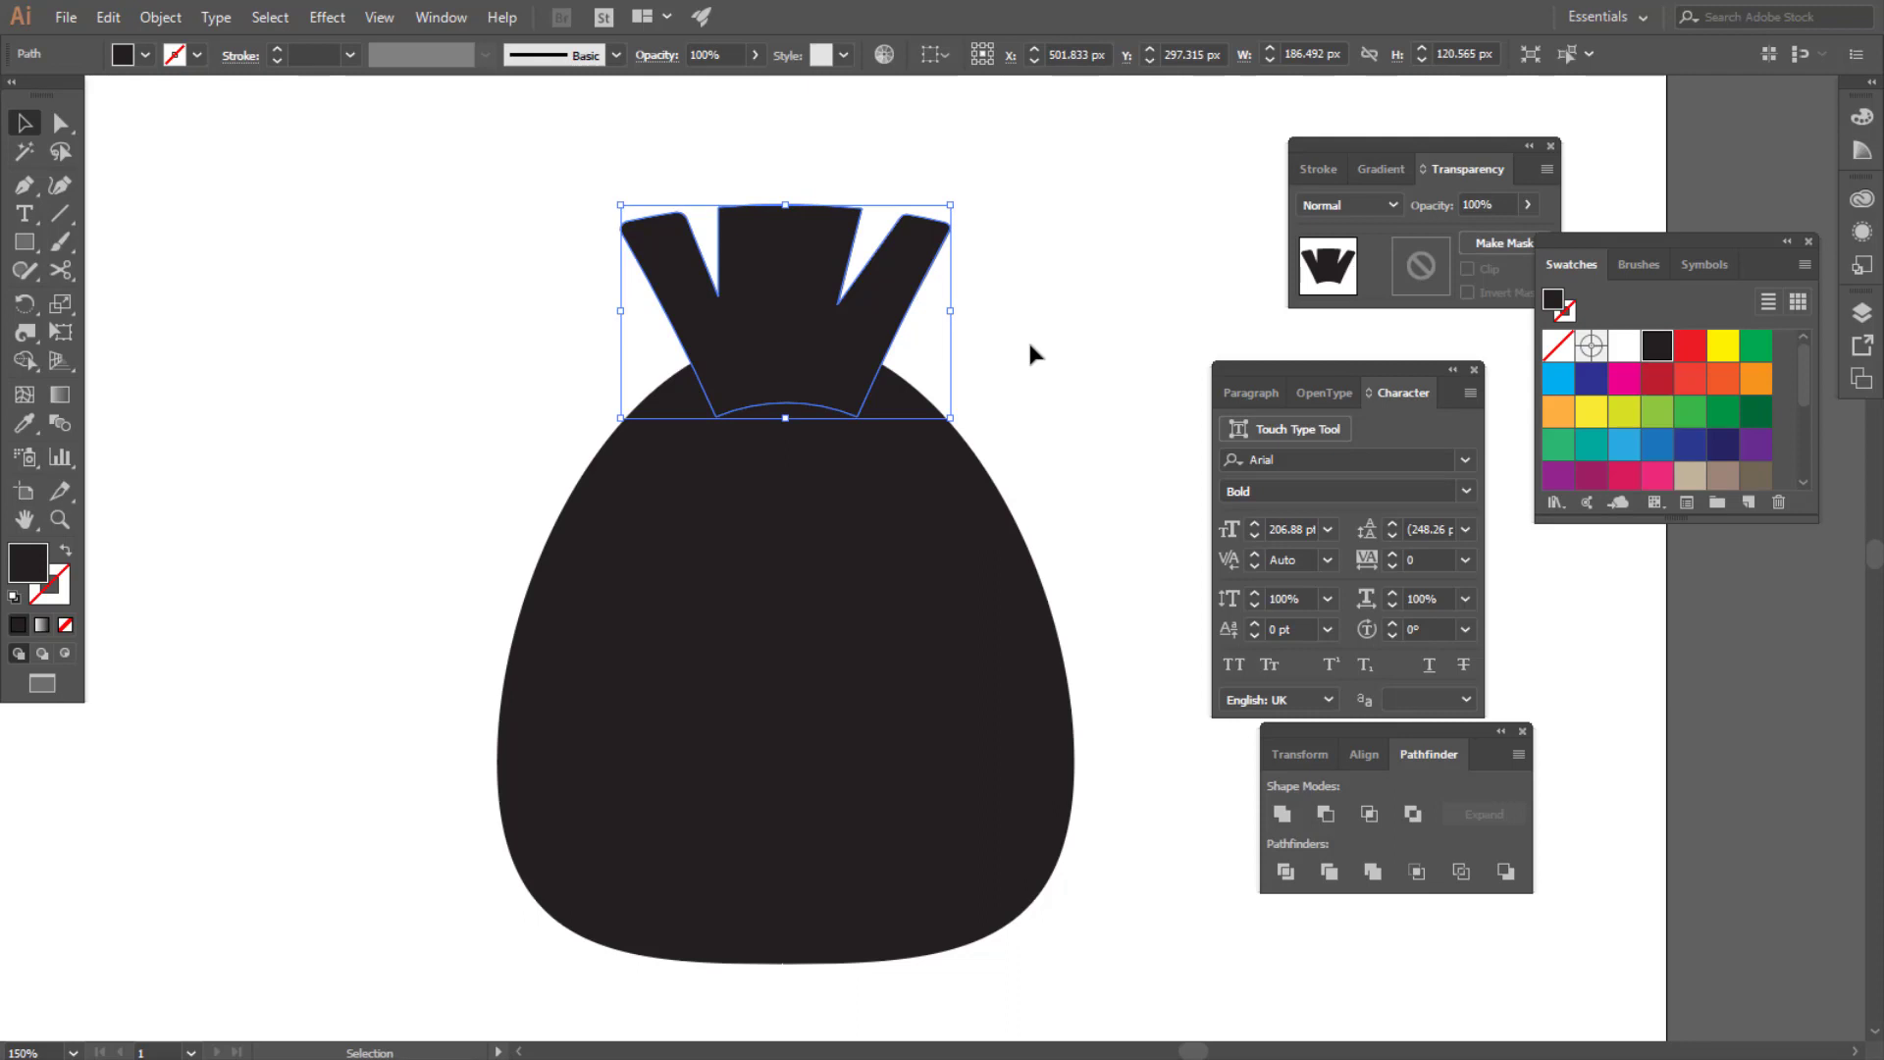
pyautogui.press('Up')
pyautogui.press('Up')
pyautogui.press('Up')
pyautogui.press('Up')
pyautogui.press('Up')
pyautogui.press('Up')
pyautogui.press('Up')
pyautogui.press('Up')
pyautogui.press('Up')
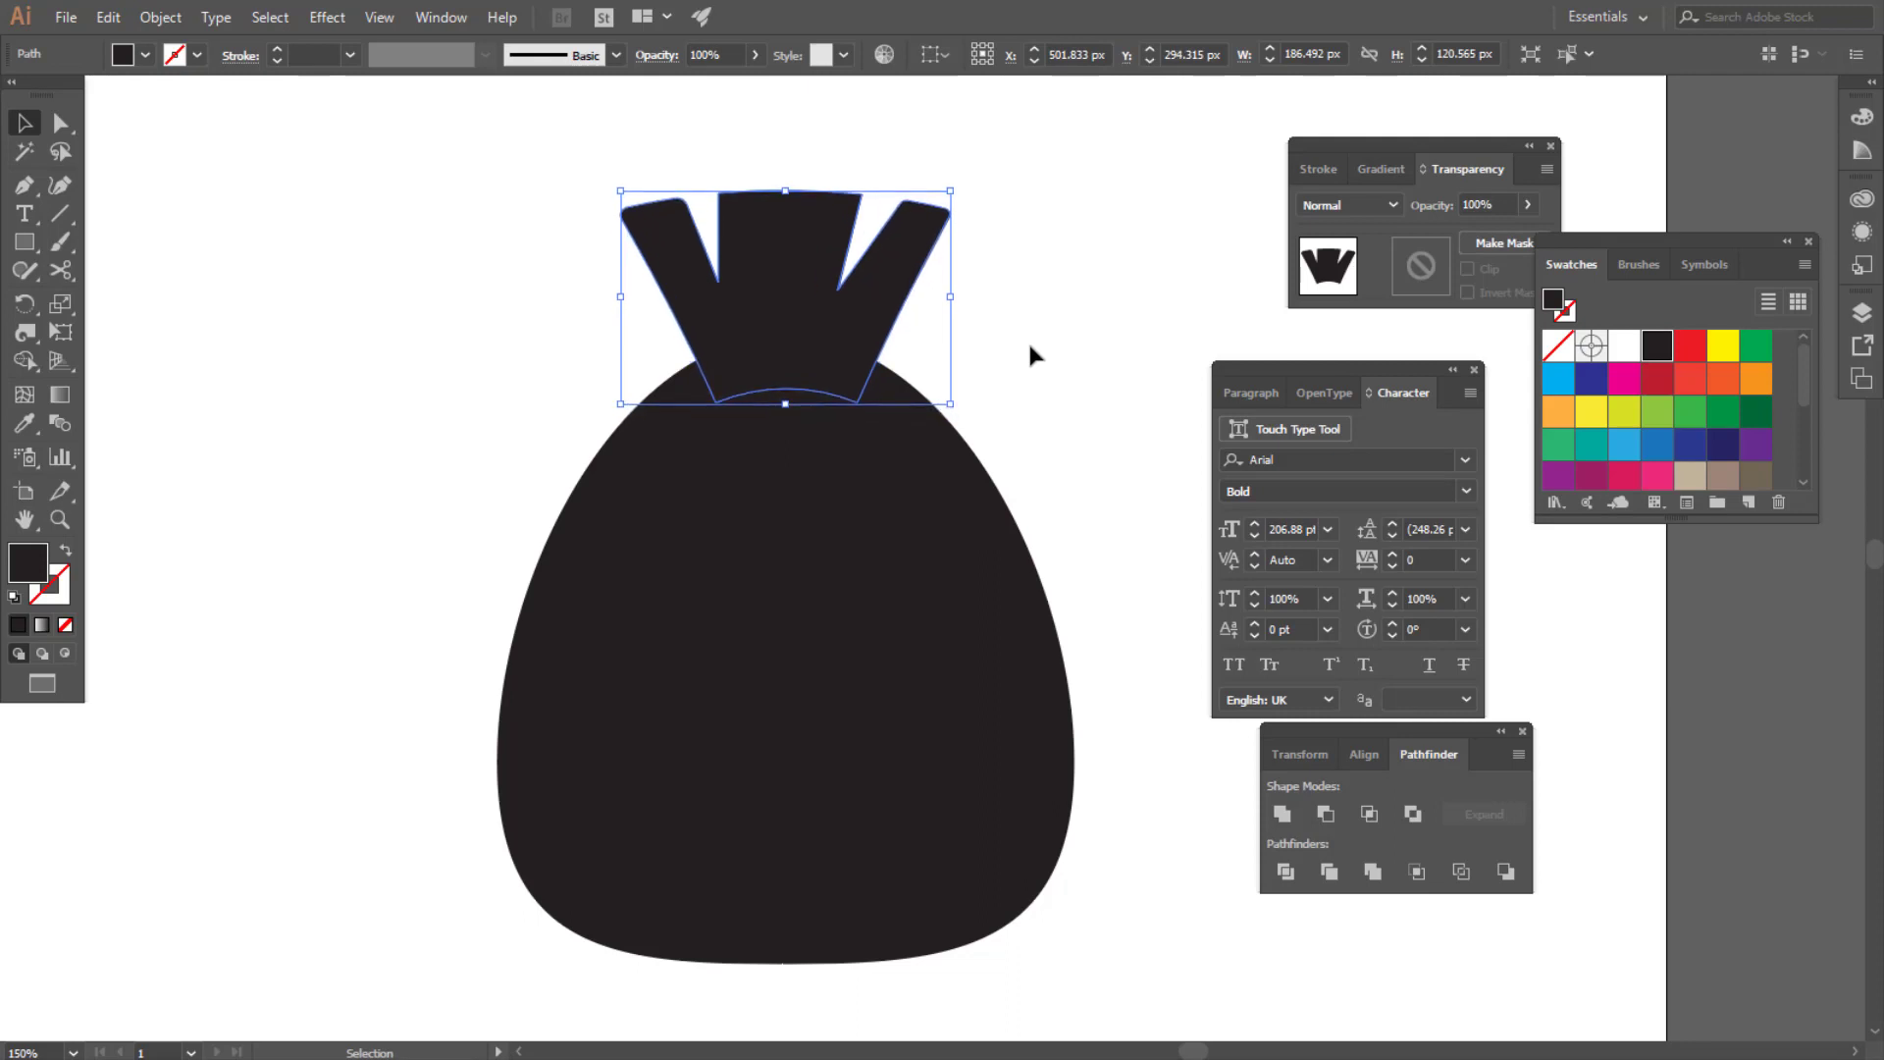
pyautogui.press('Up')
pyautogui.press('Up')
pyautogui.press('Up')
pyautogui.press('Up')
pyautogui.press('Up')
pyautogui.press('Up')
pyautogui.press('Up')
pyautogui.press('Up')
pyautogui.press('Up')
pyautogui.press('Up')
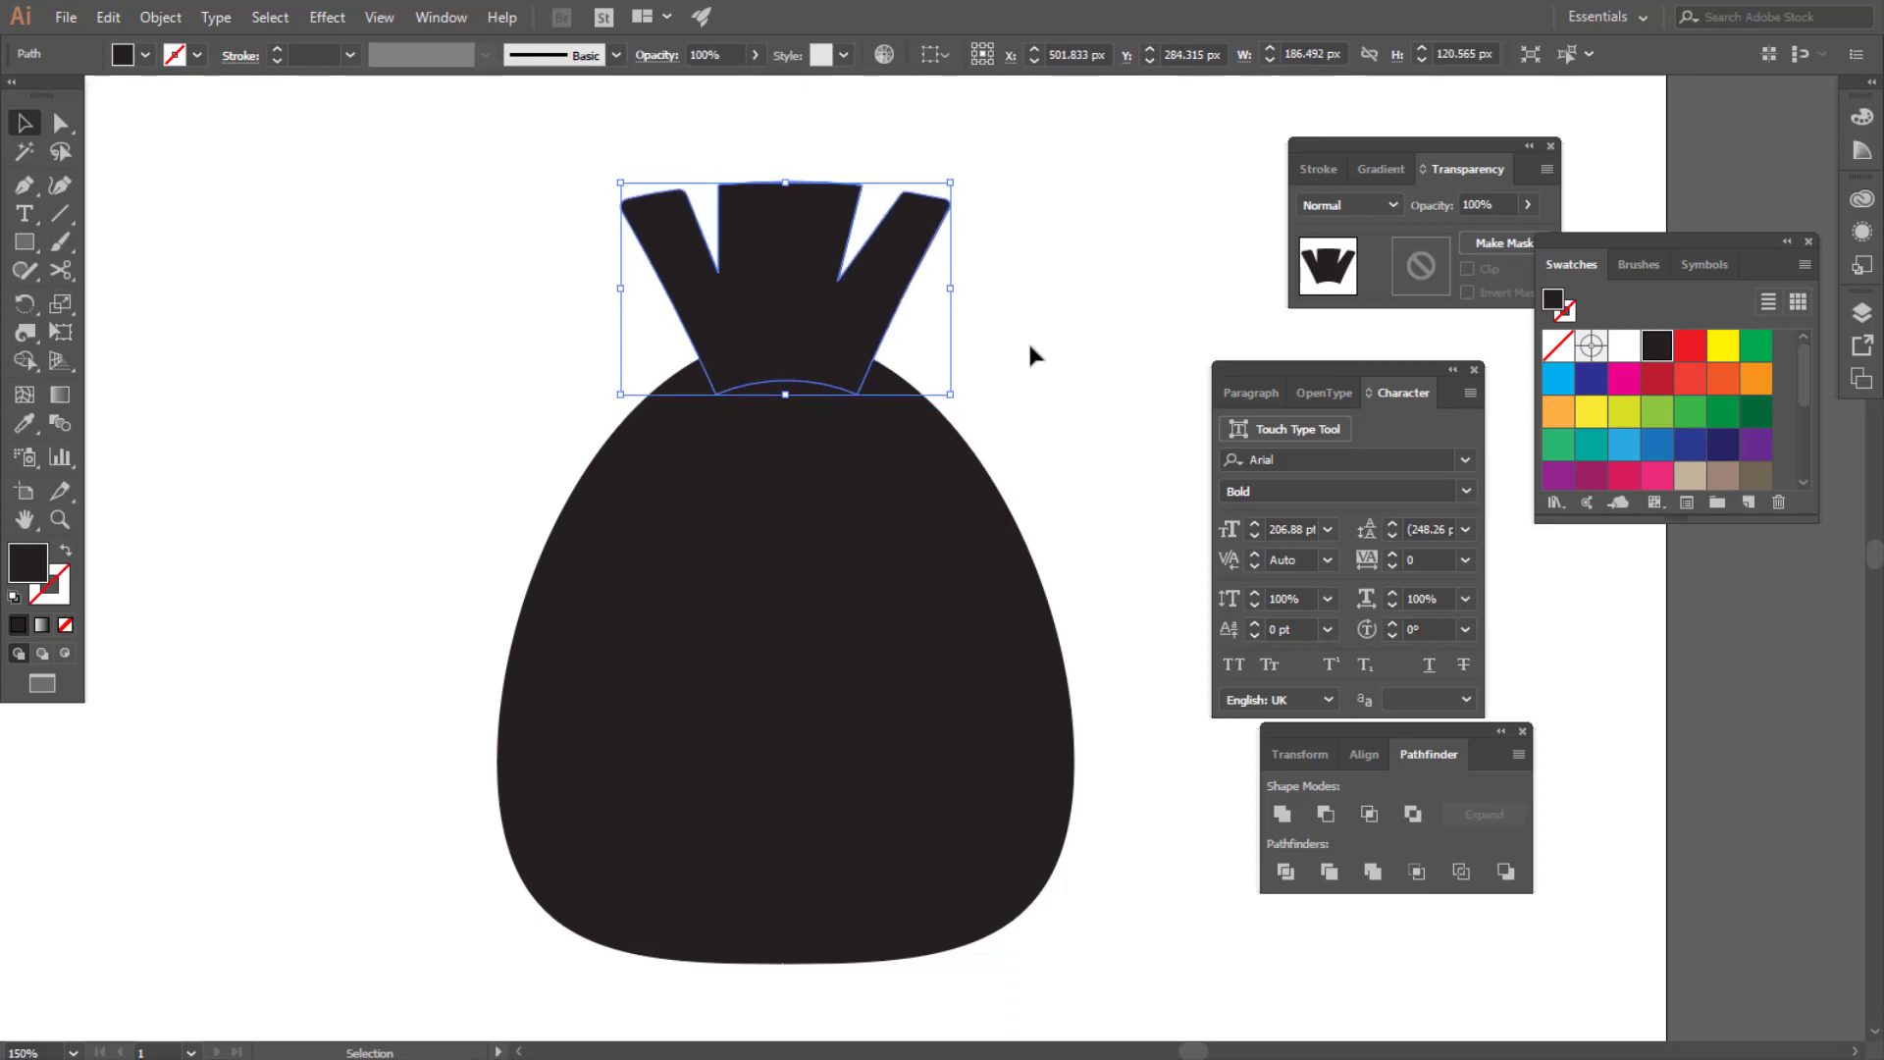
pyautogui.click(1028, 339)
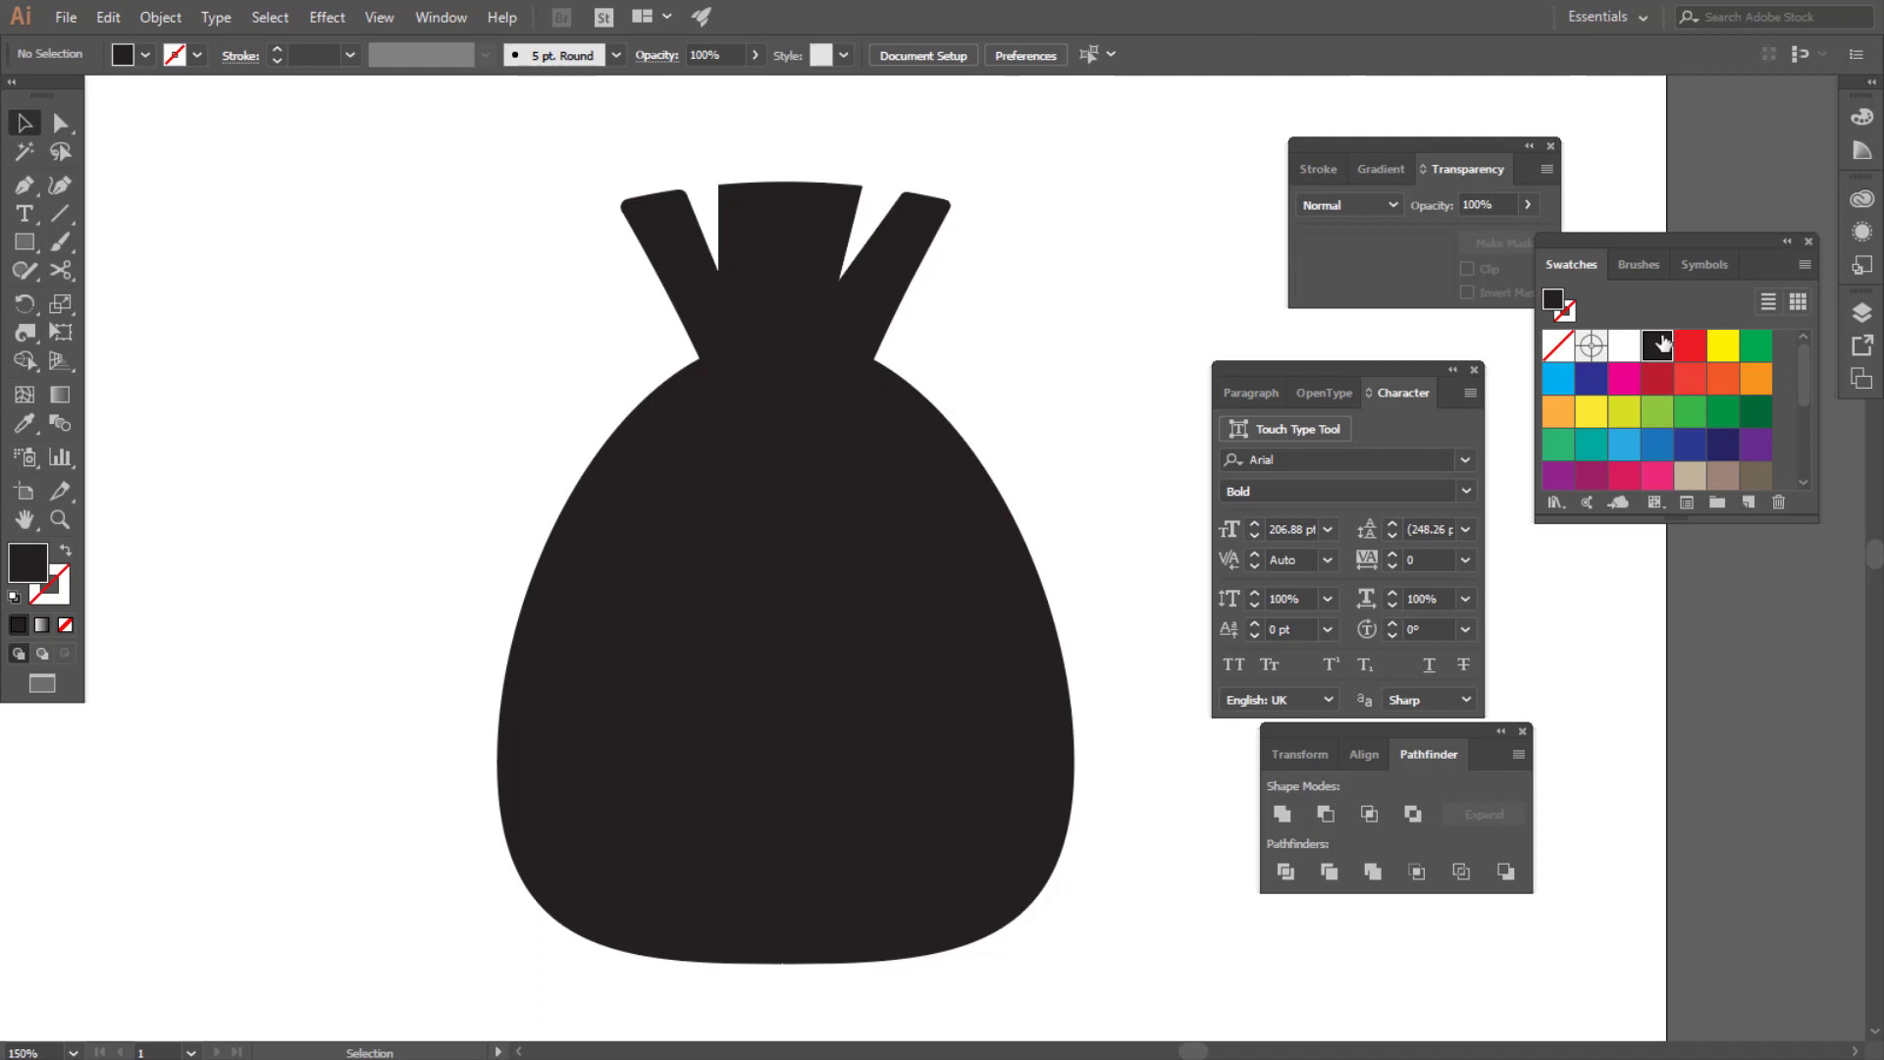
# Draw a white horizontal rectangle about 201 px wide and 22 px tall across the junction of neck and body
pyautogui.click(1624, 345)
pyautogui.click(24, 242)
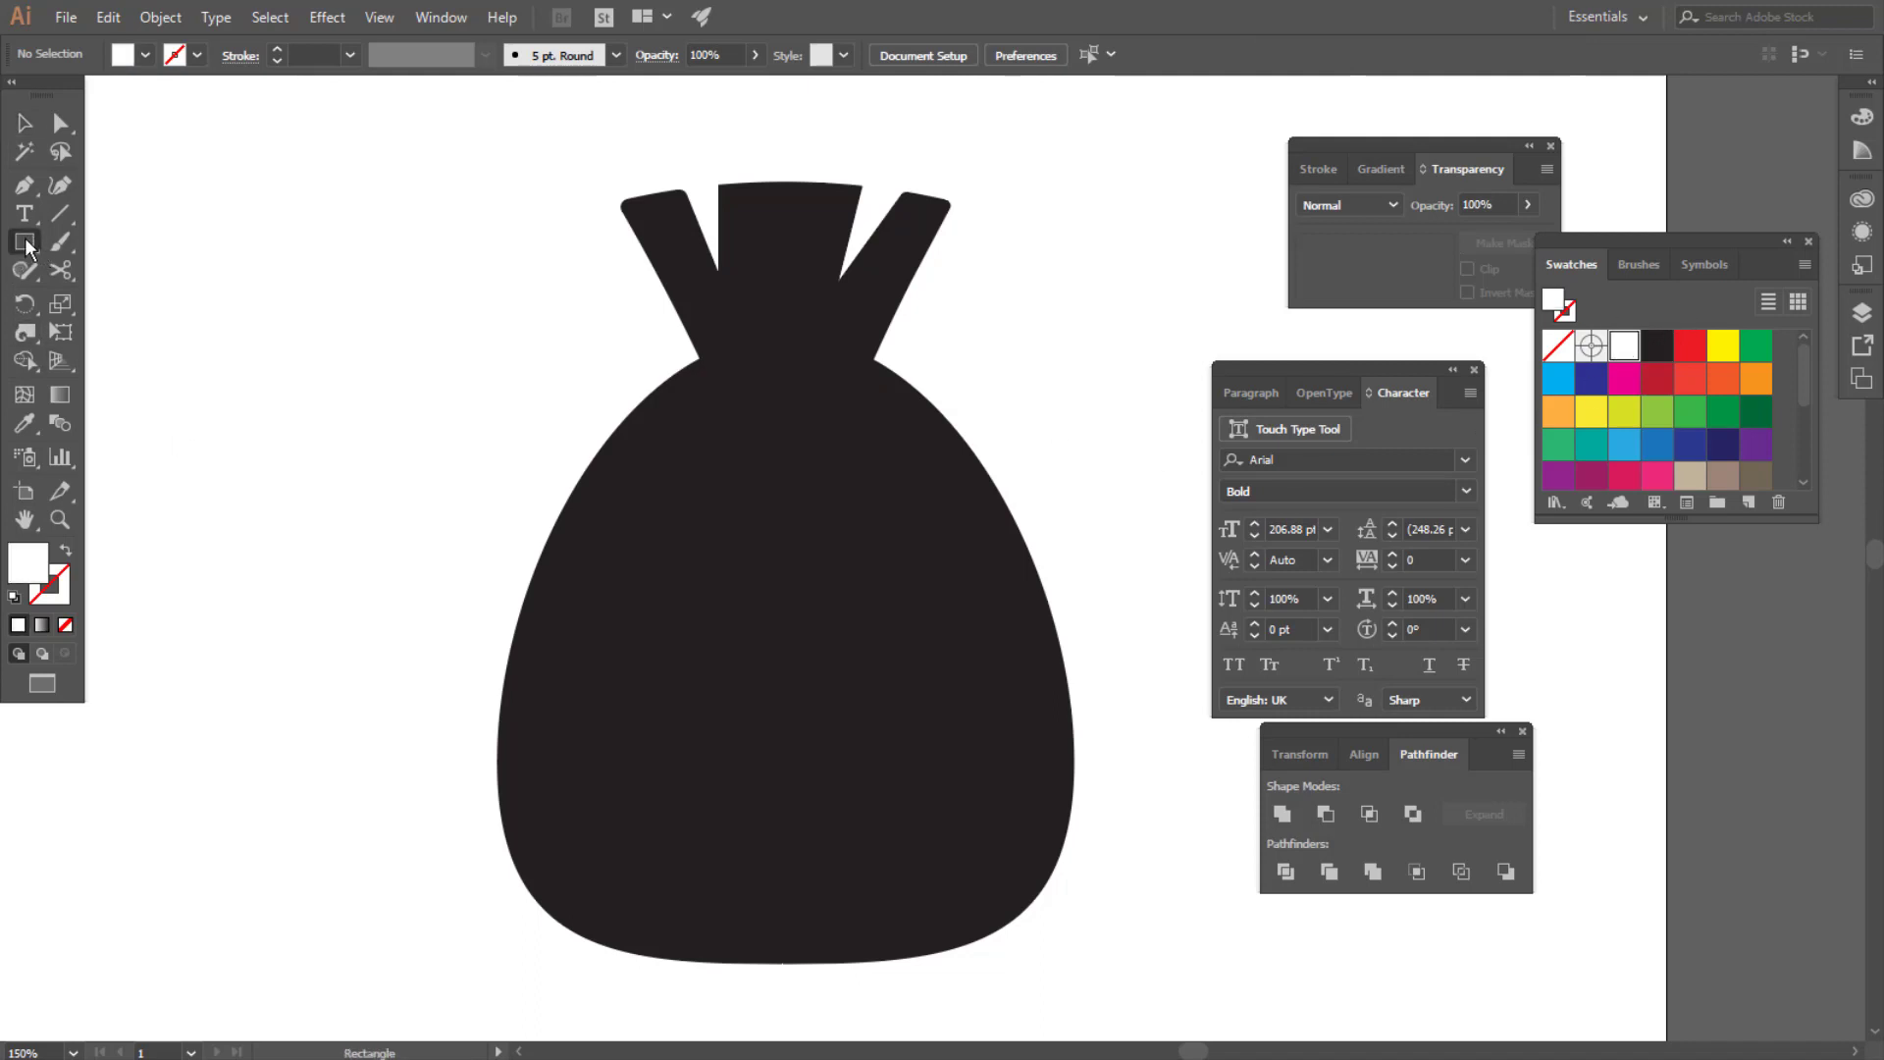
pyautogui.moveTo(601, 346); pyautogui.dragTo(957, 395)
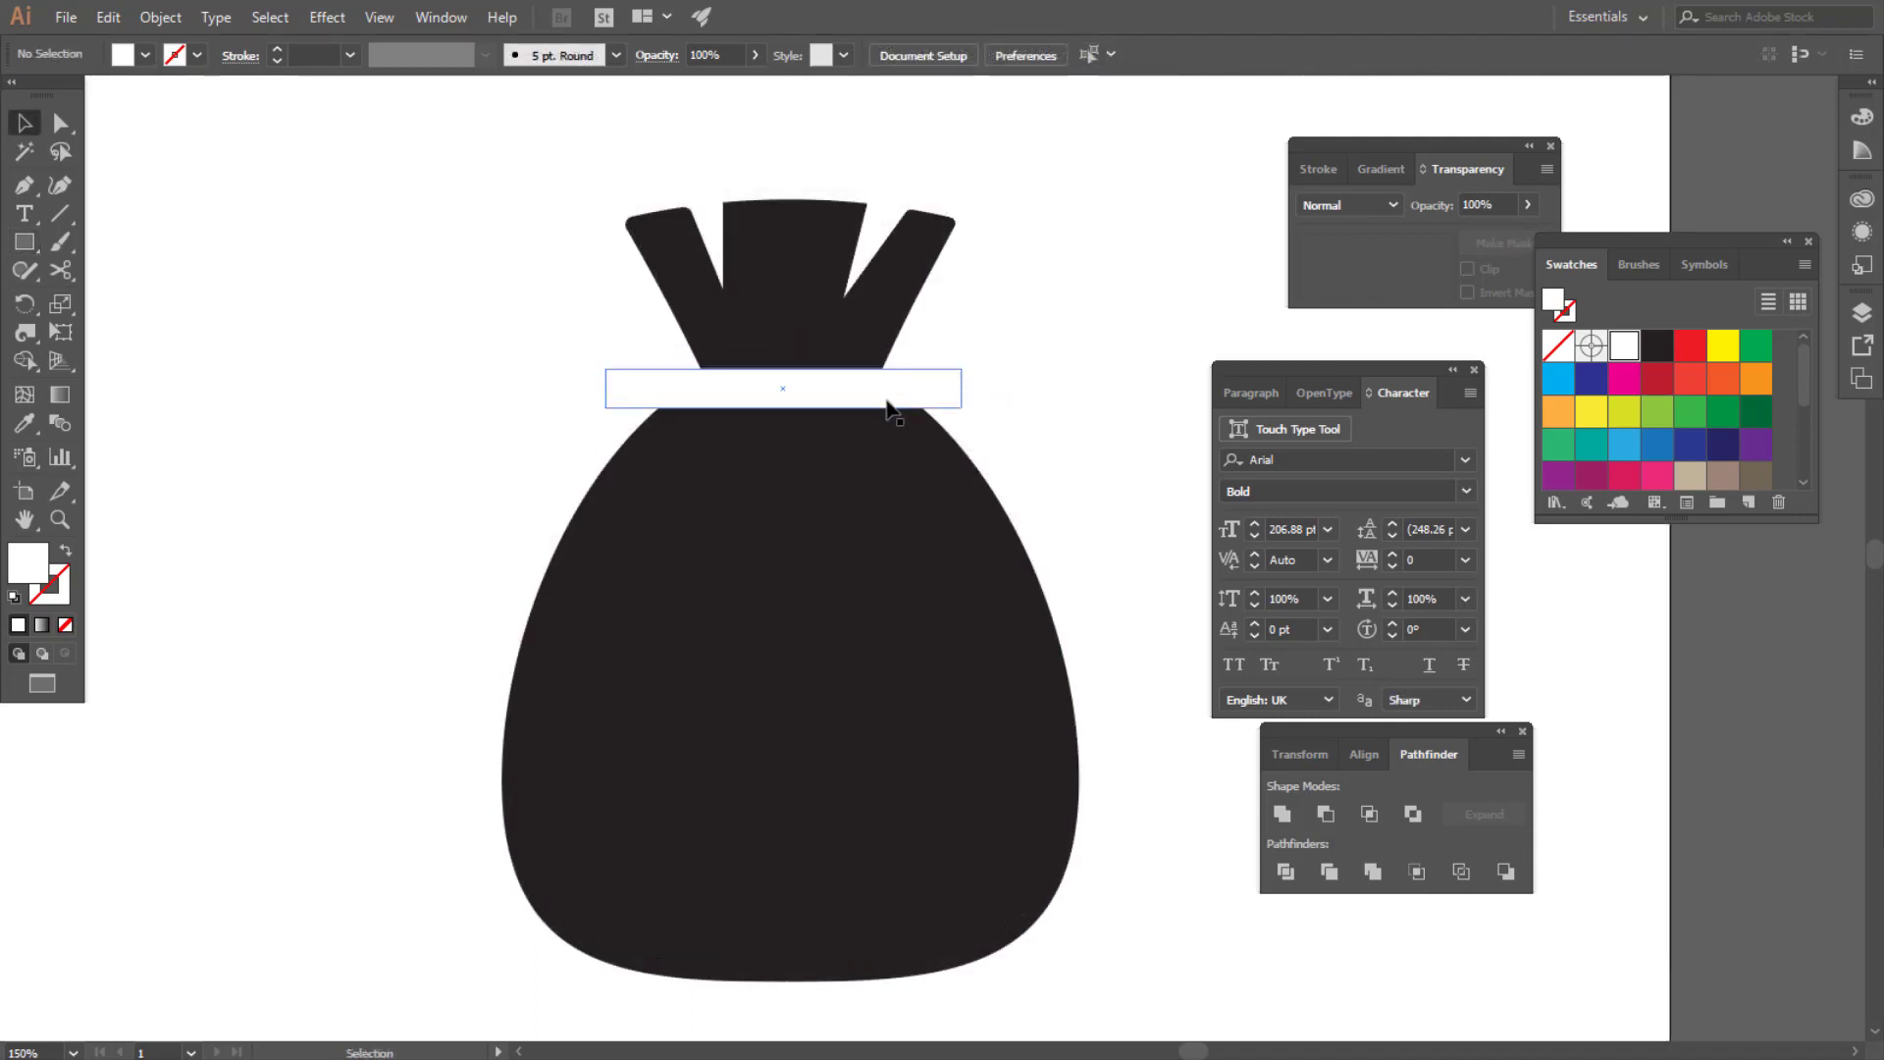
# Align the white band, the neck and the sack body on their horizontal centres
pyautogui.click(887, 402)
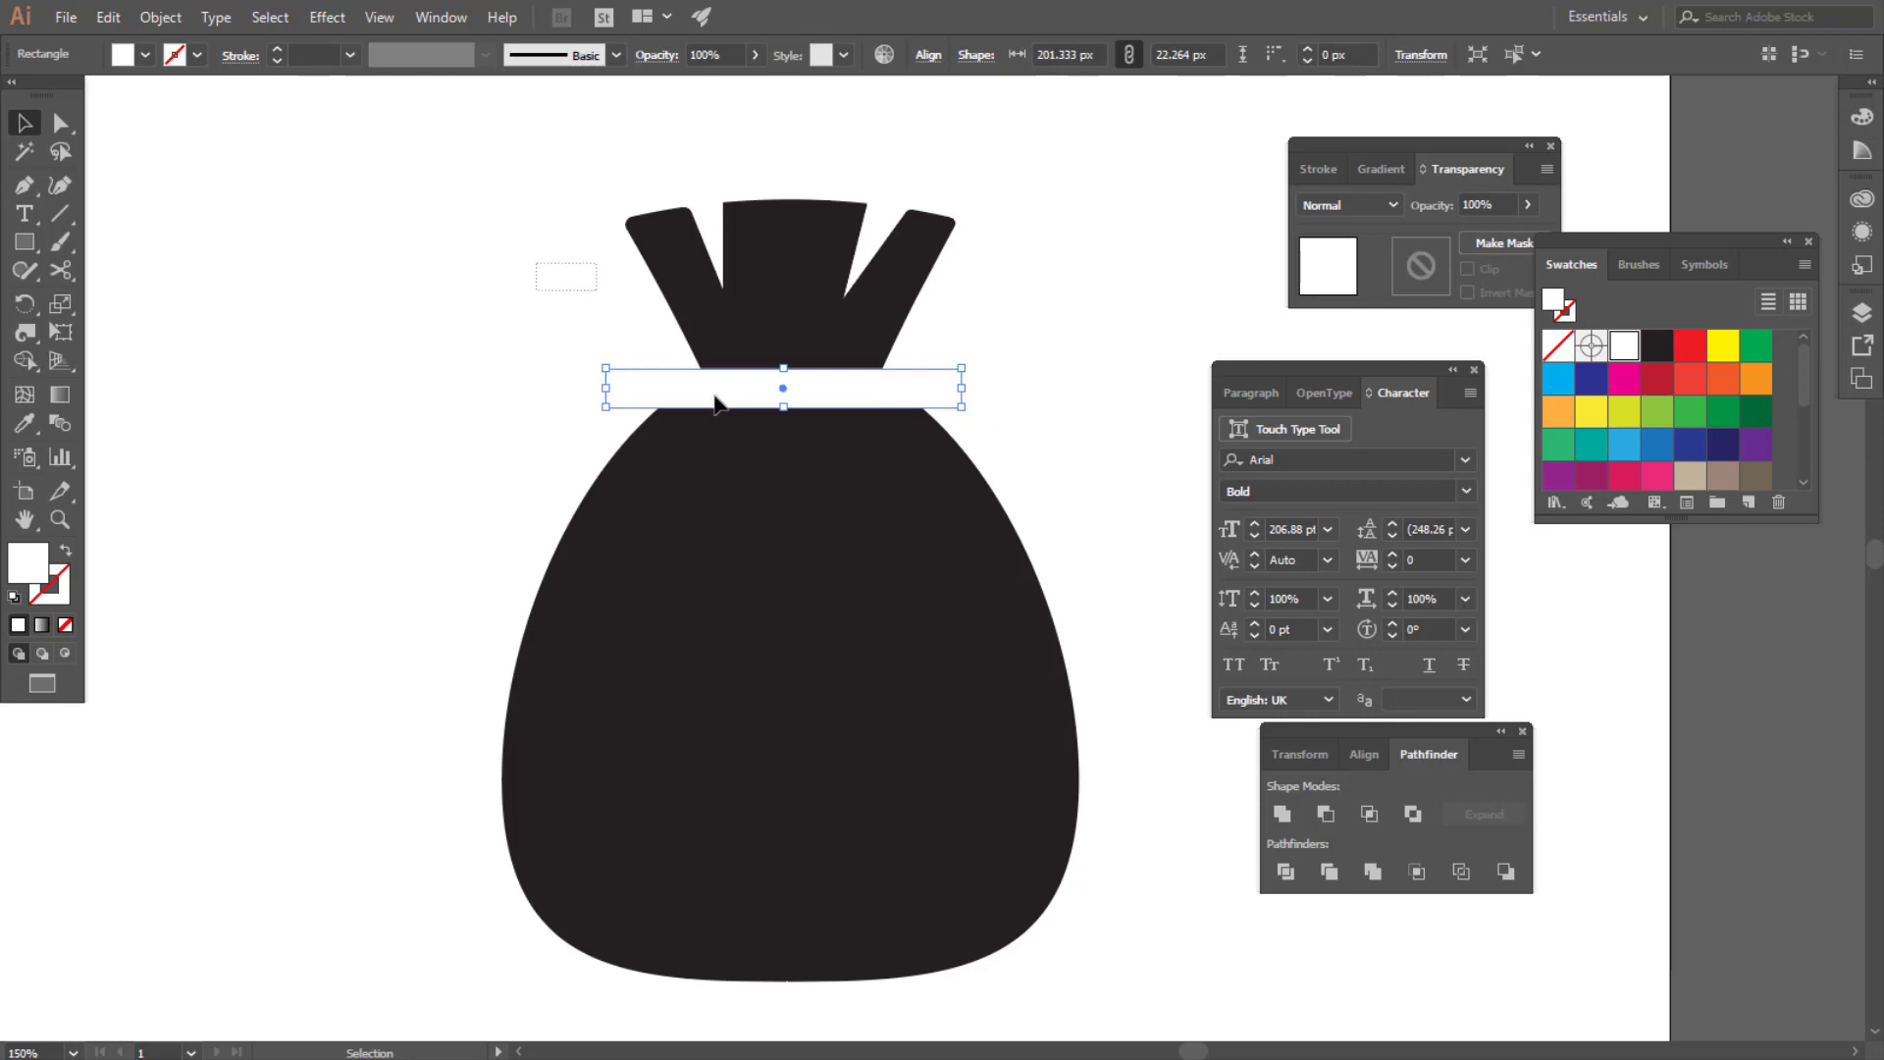
pyautogui.keyDown('shift'); pyautogui.click(883, 504); pyautogui.keyUp('shift')
pyautogui.click(1010, 51)
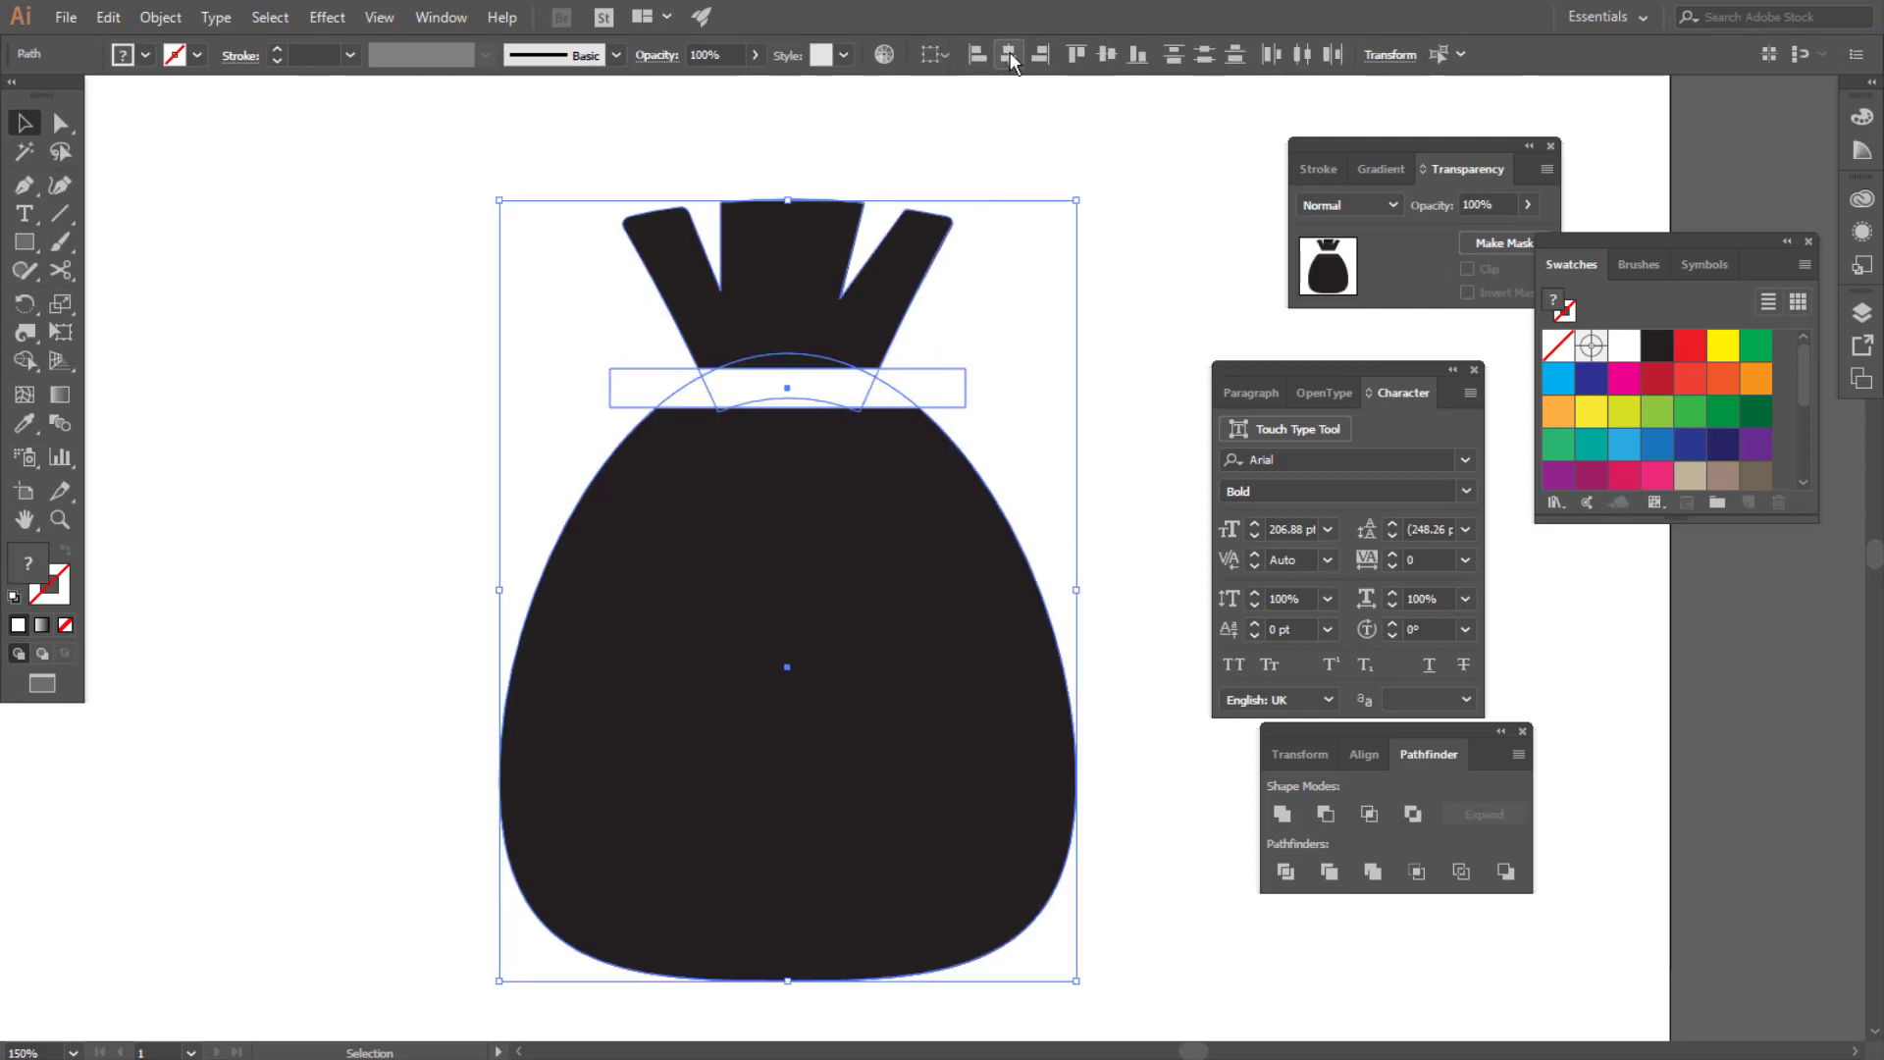
pyautogui.click(1124, 299)
# Narrow the white band symmetrically about its centre to about 148 px wide
pyautogui.click(947, 396)
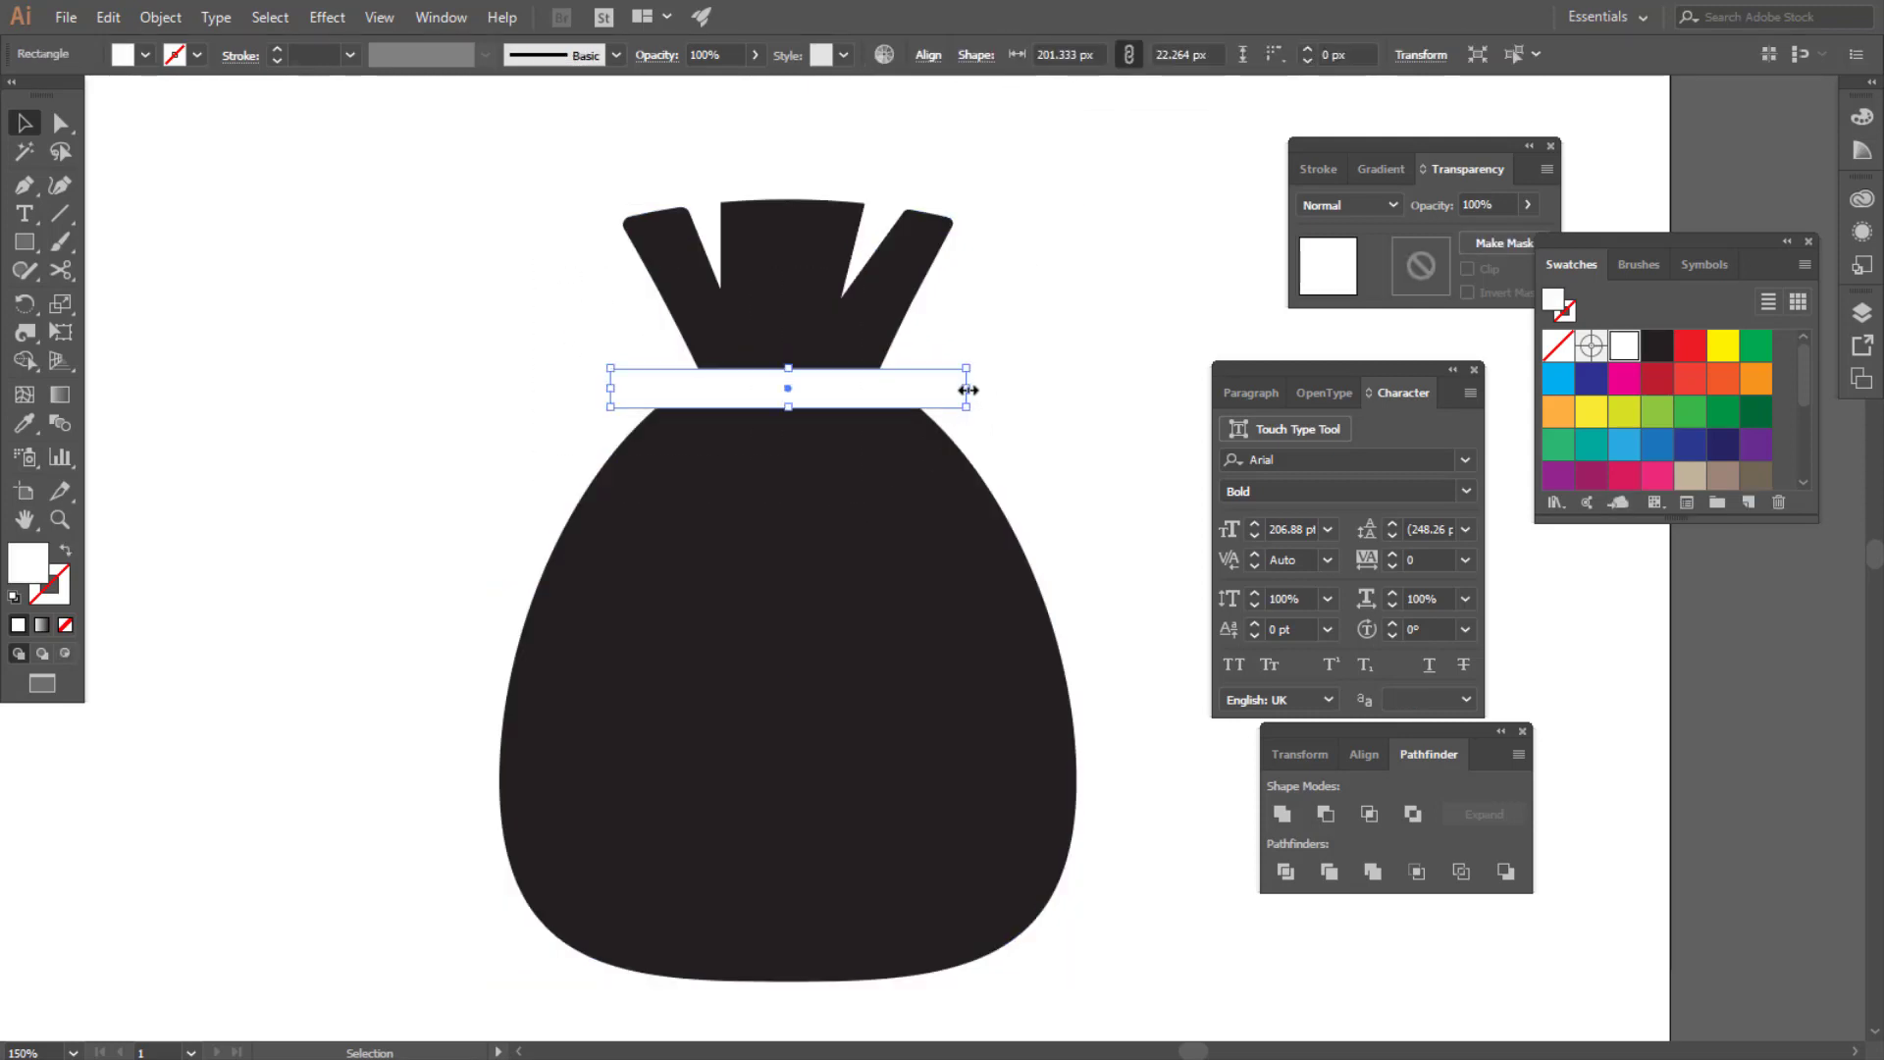
pyautogui.moveTo(967, 389); pyautogui.dragTo(921, 395)
pyautogui.click(1092, 343)
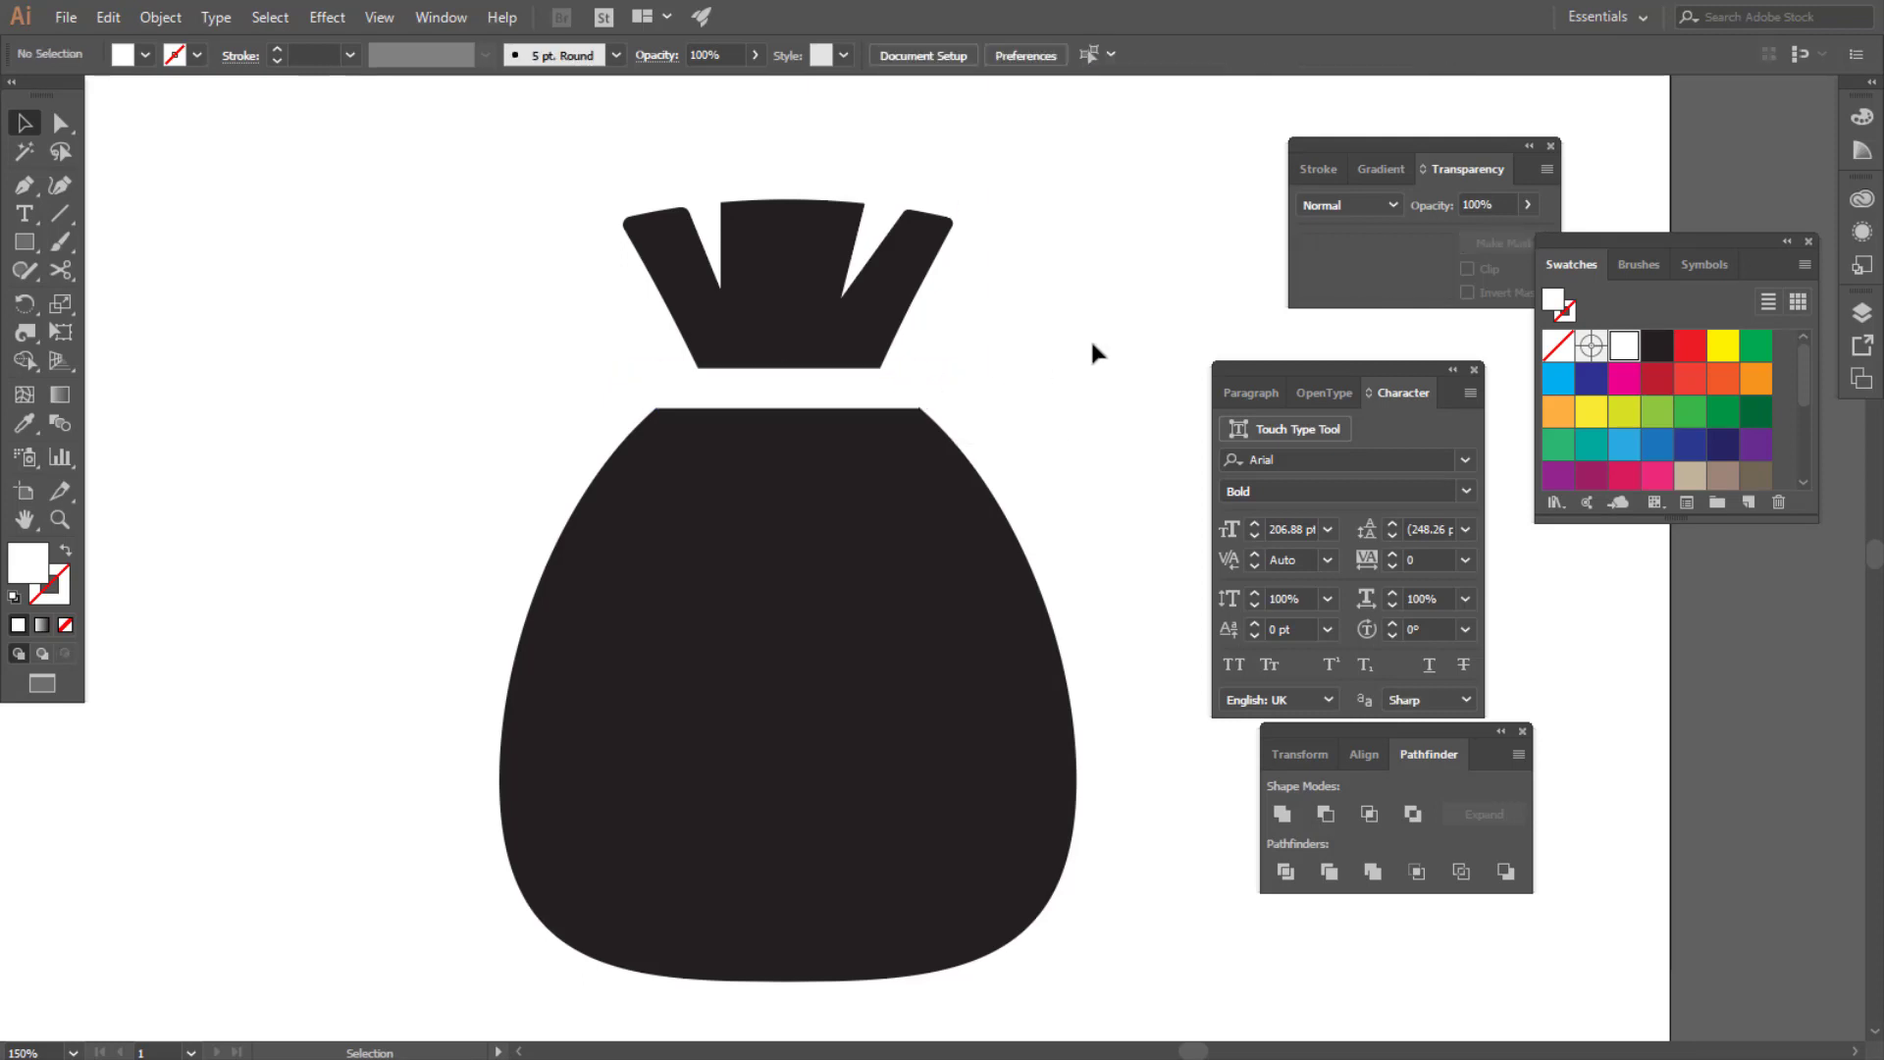
# Nudge the white band slightly upward so it crosses the narrowest part of the sack
pyautogui.click(868, 402)
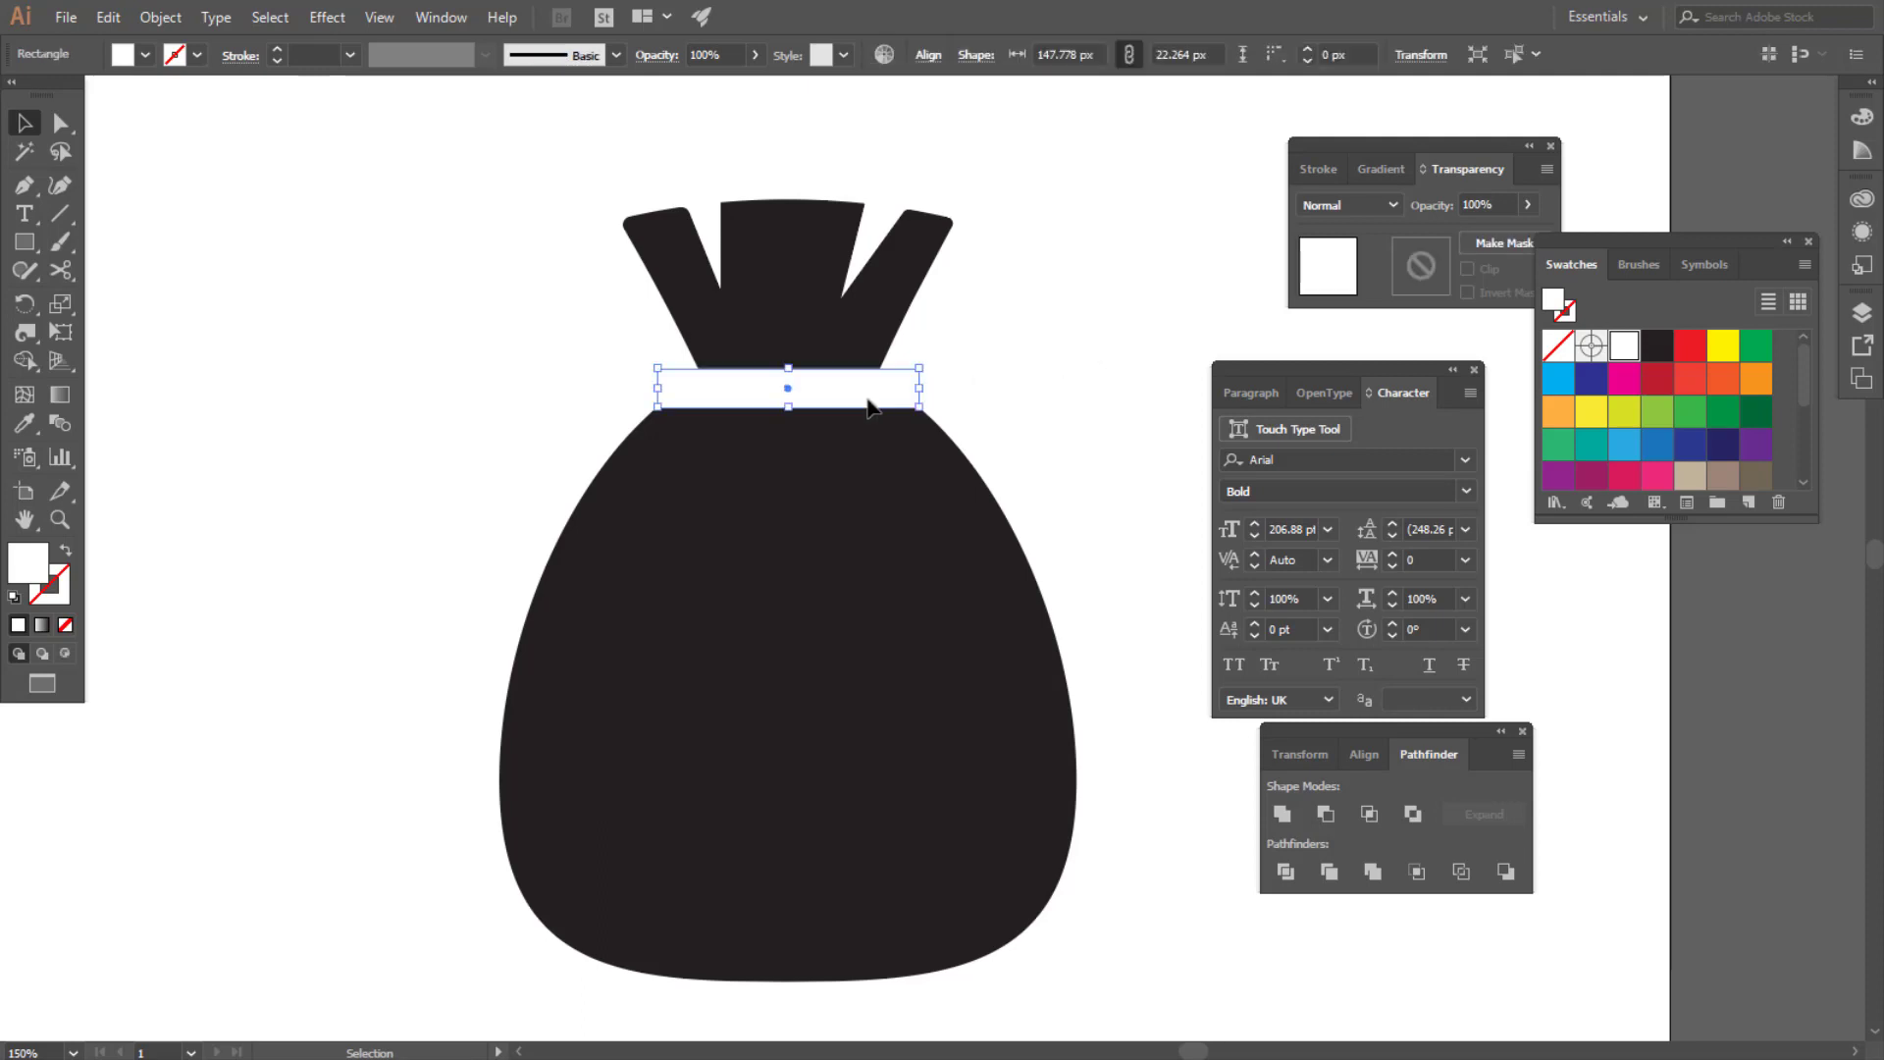
pyautogui.press('Up')
pyautogui.press('Up')
pyautogui.press('Up')
pyautogui.press('Up')
pyautogui.press('Up')
pyautogui.press('Up')
pyautogui.press('Up')
pyautogui.press('Up')
pyautogui.press('Up')
pyautogui.press('Up')
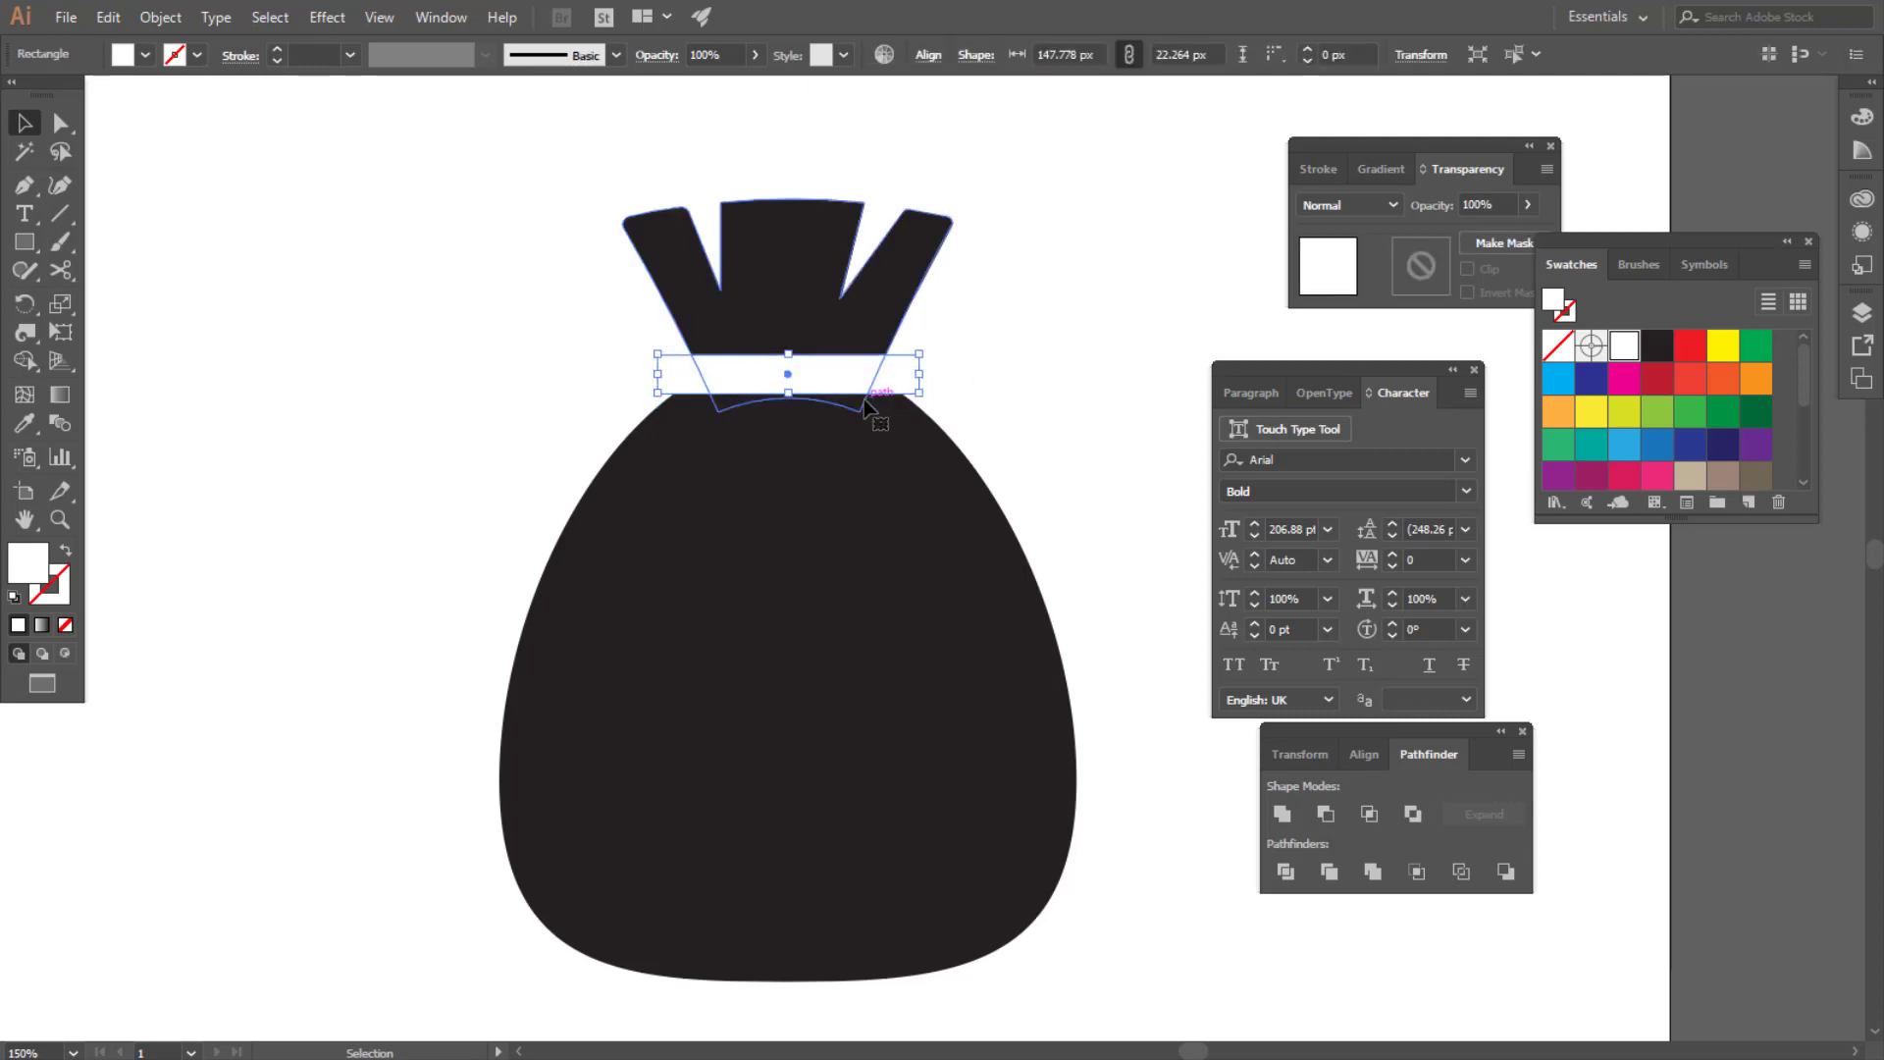
pyautogui.click(1015, 377)
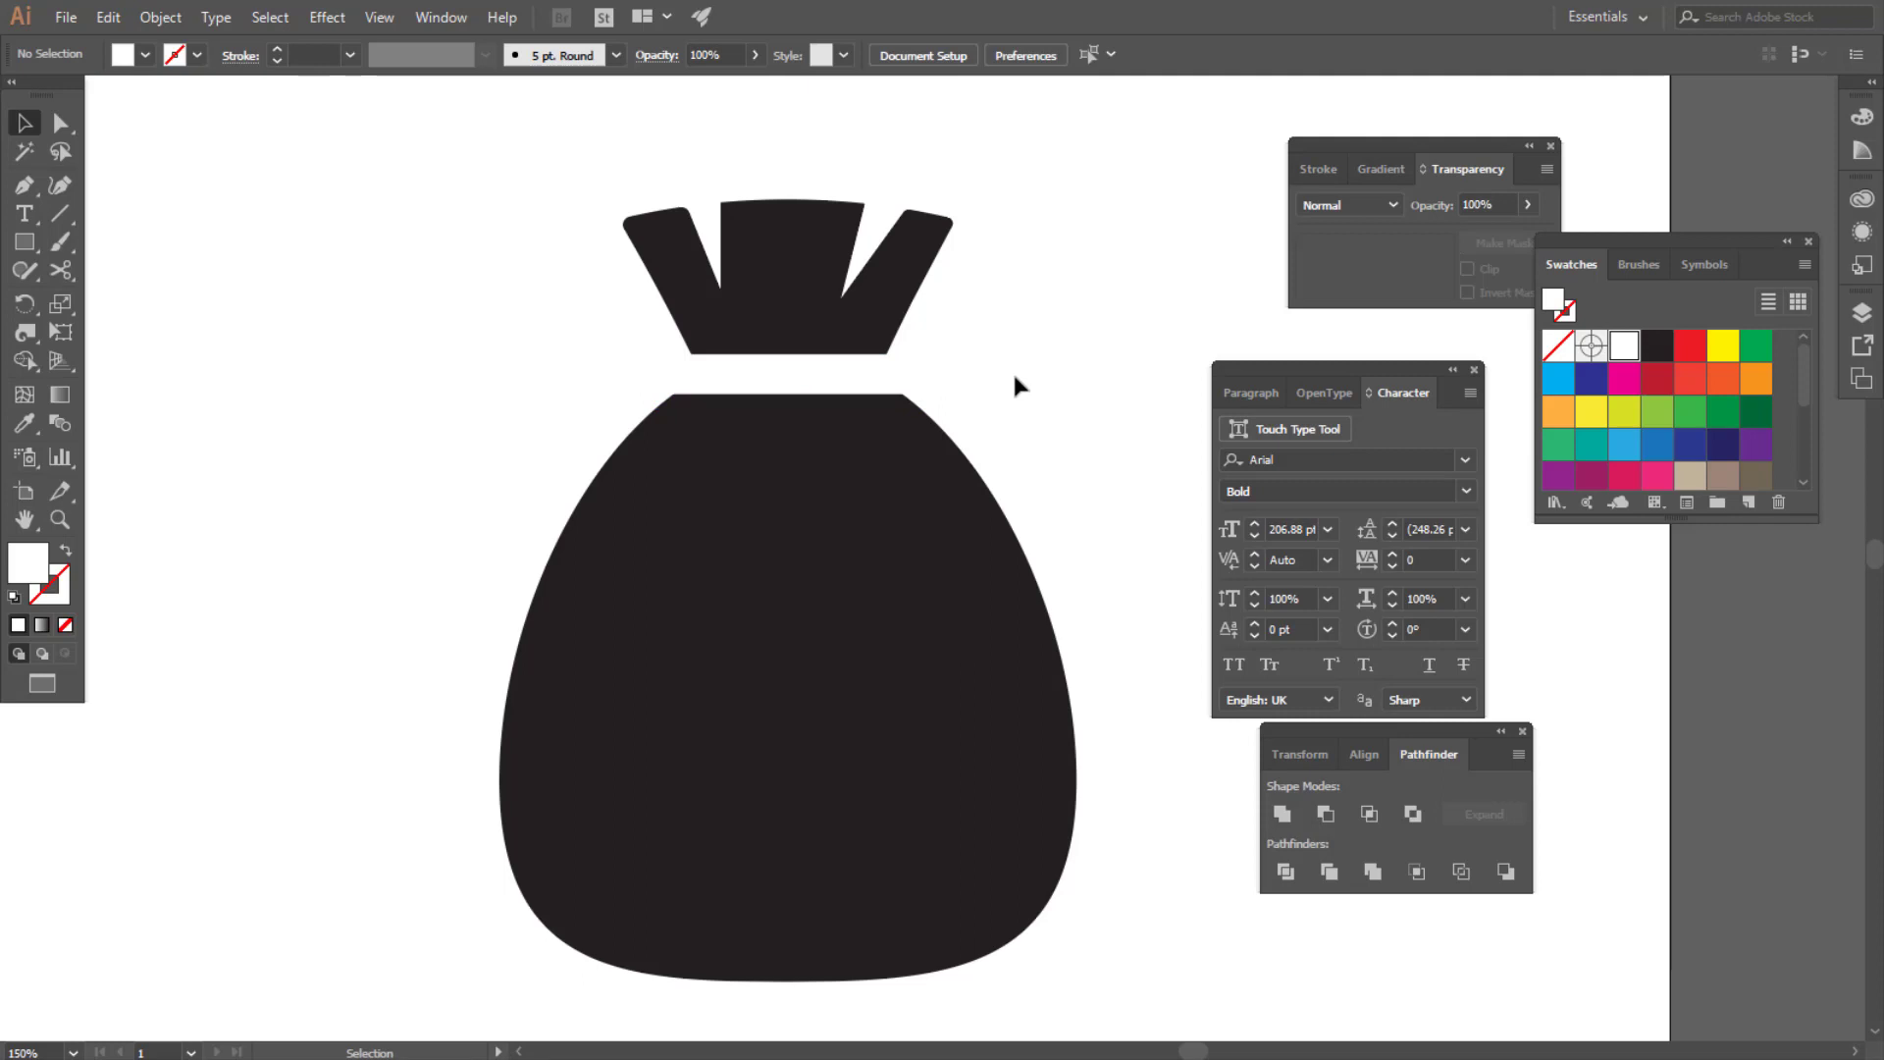
# Reduce the white band's height symmetrically about its centre to about 14 px
pyautogui.click(786, 380)
pyautogui.moveTo(790, 360); pyautogui.dragTo(783, 365)
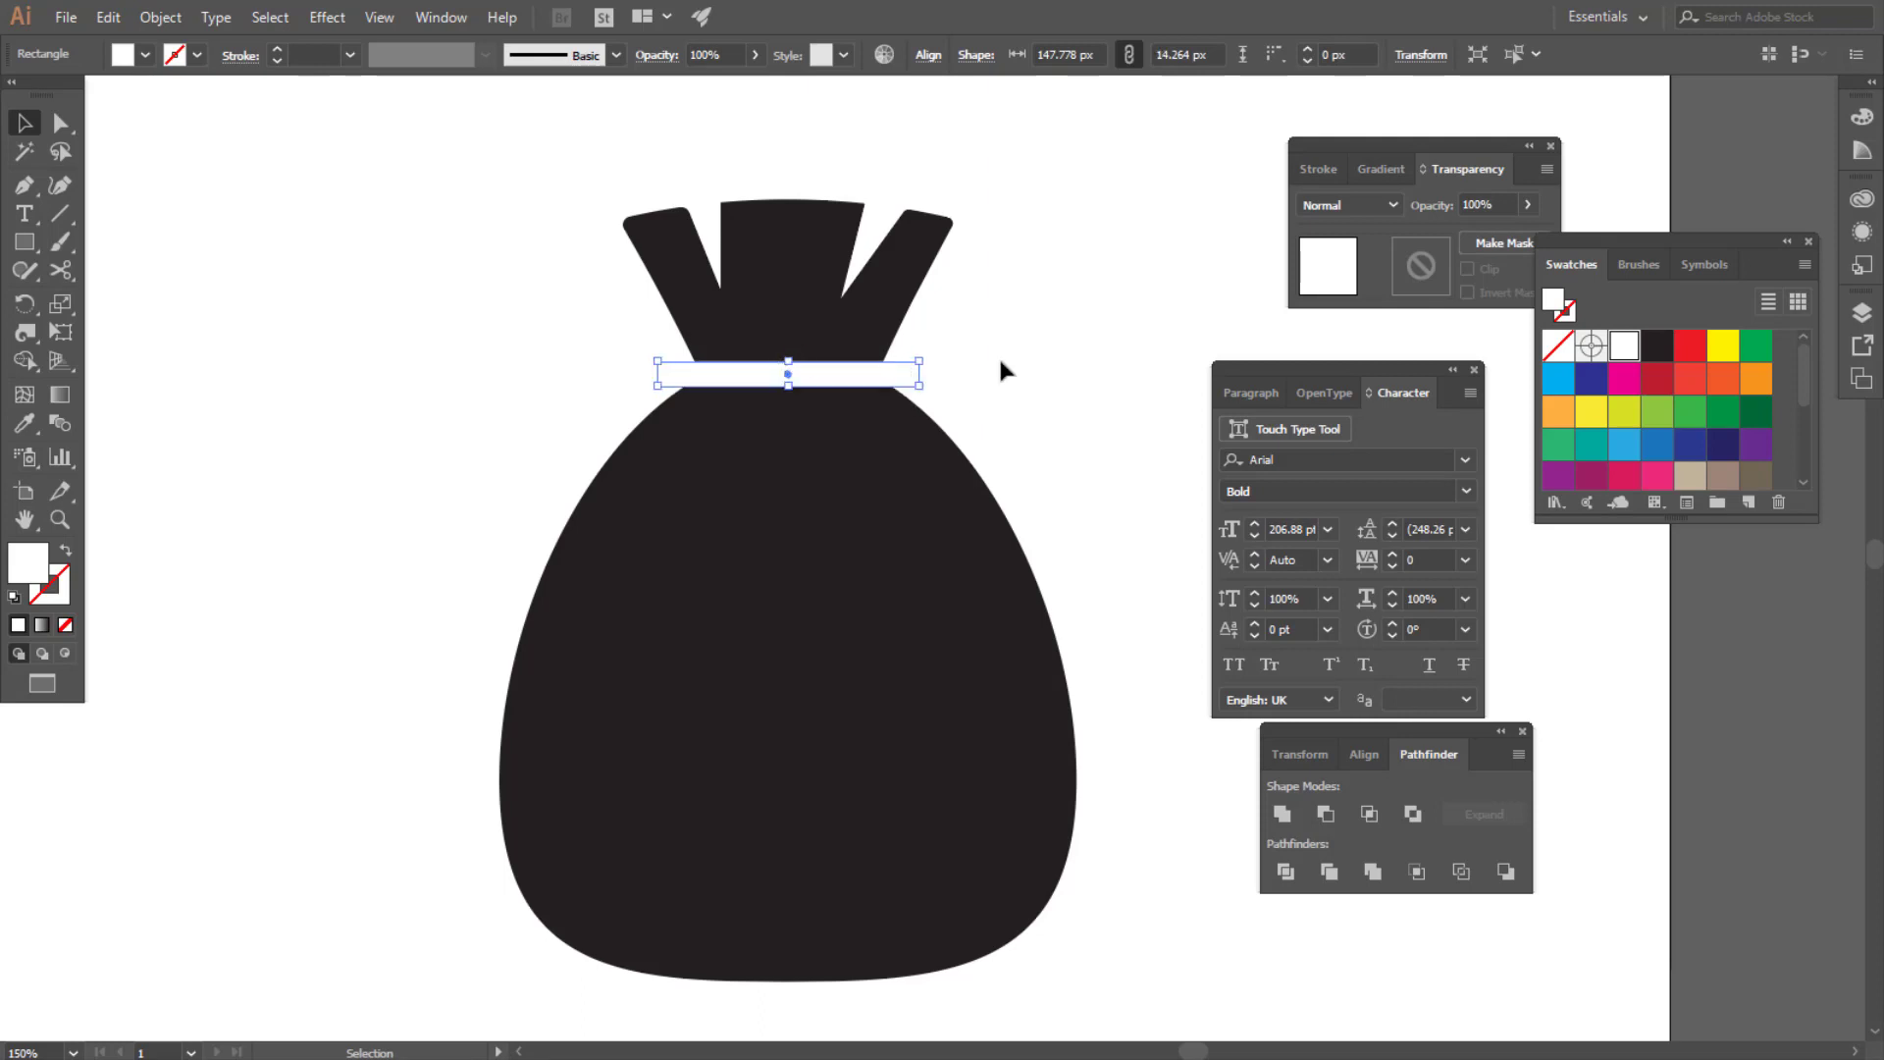
pyautogui.click(1000, 363)
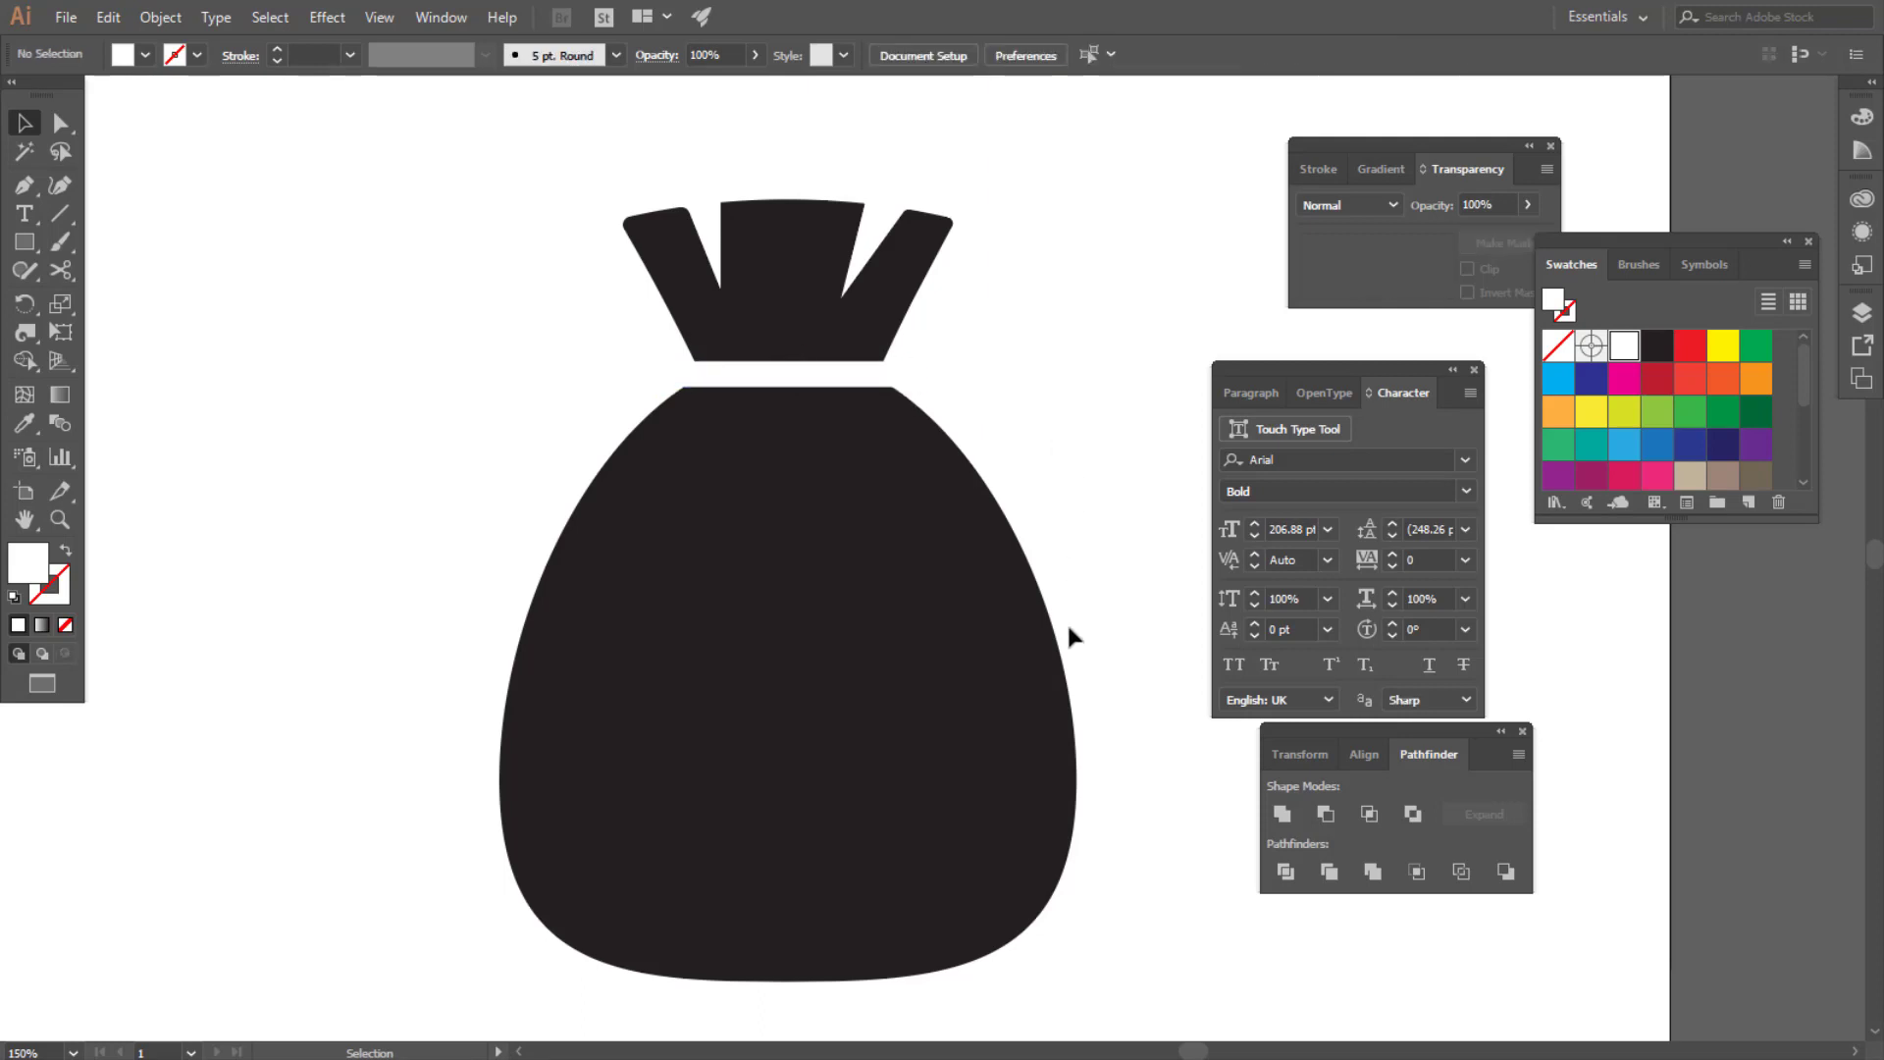
pyautogui.press('m')
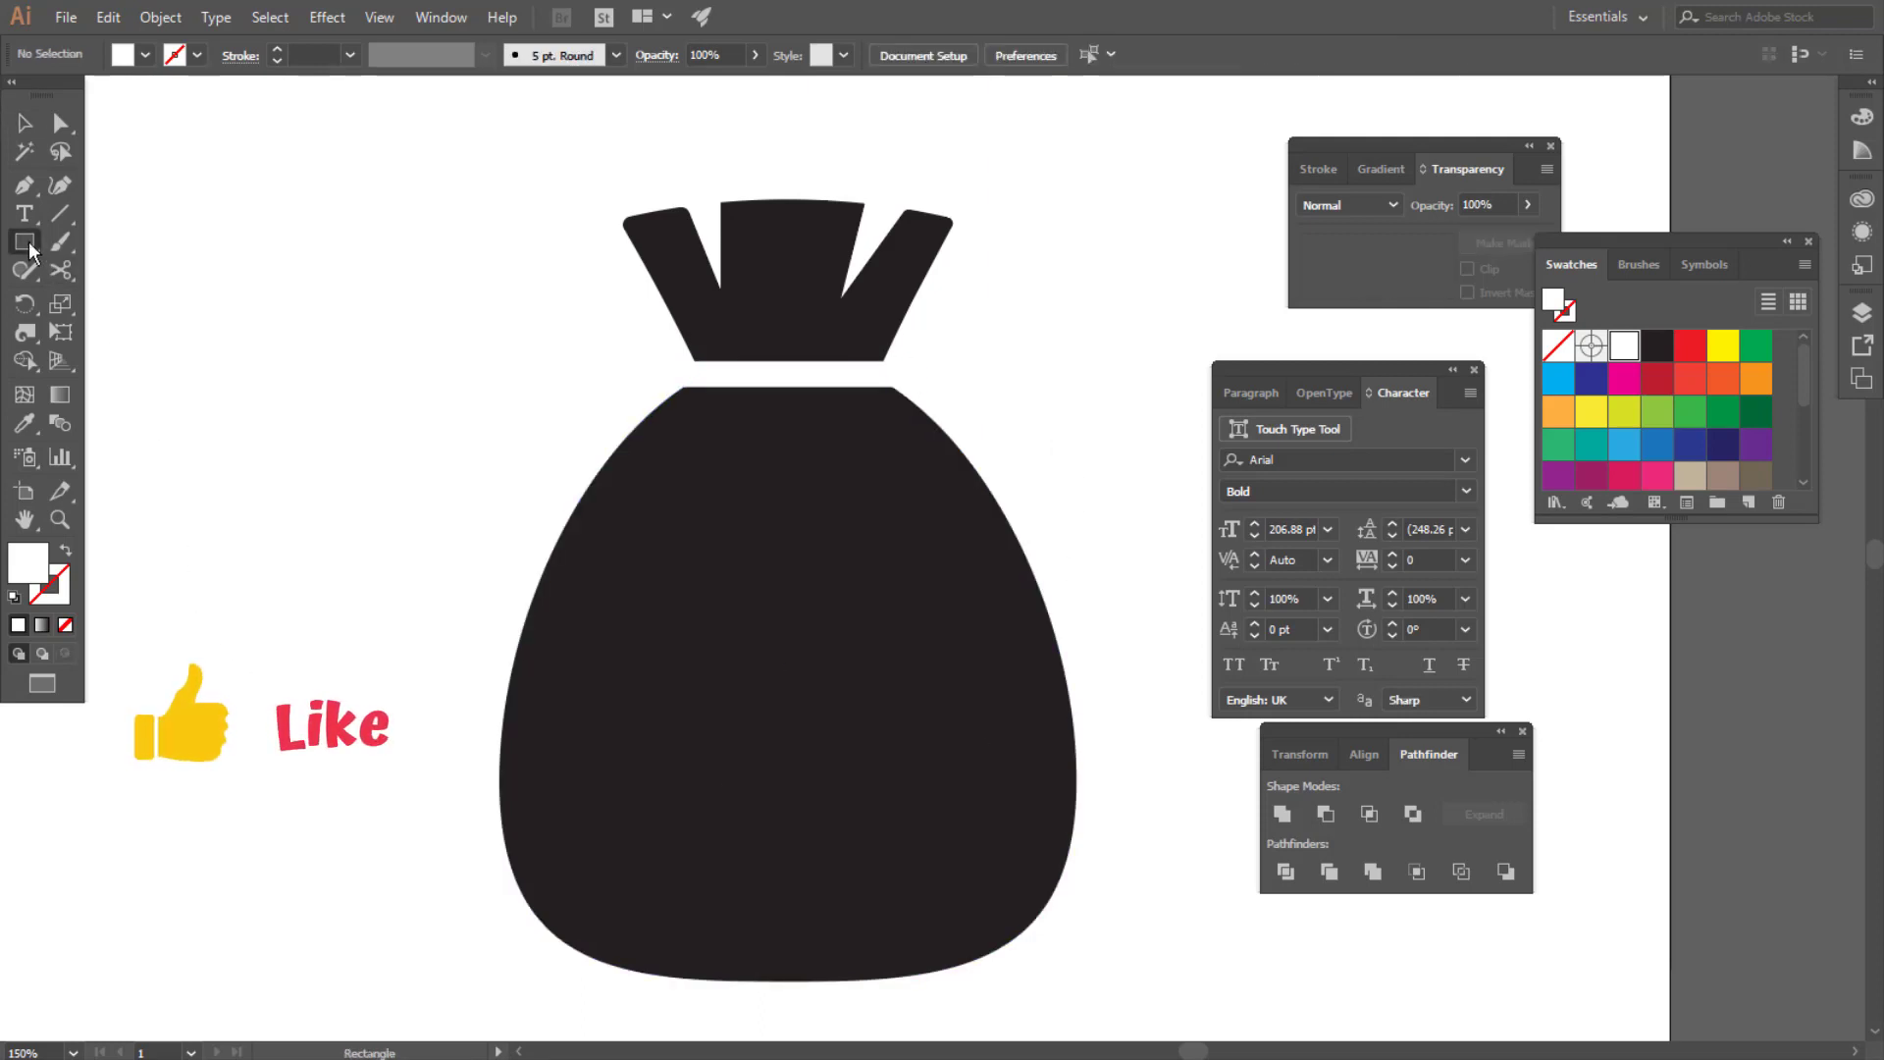
pyautogui.moveTo(713, 445); pyautogui.dragTo(744, 687)
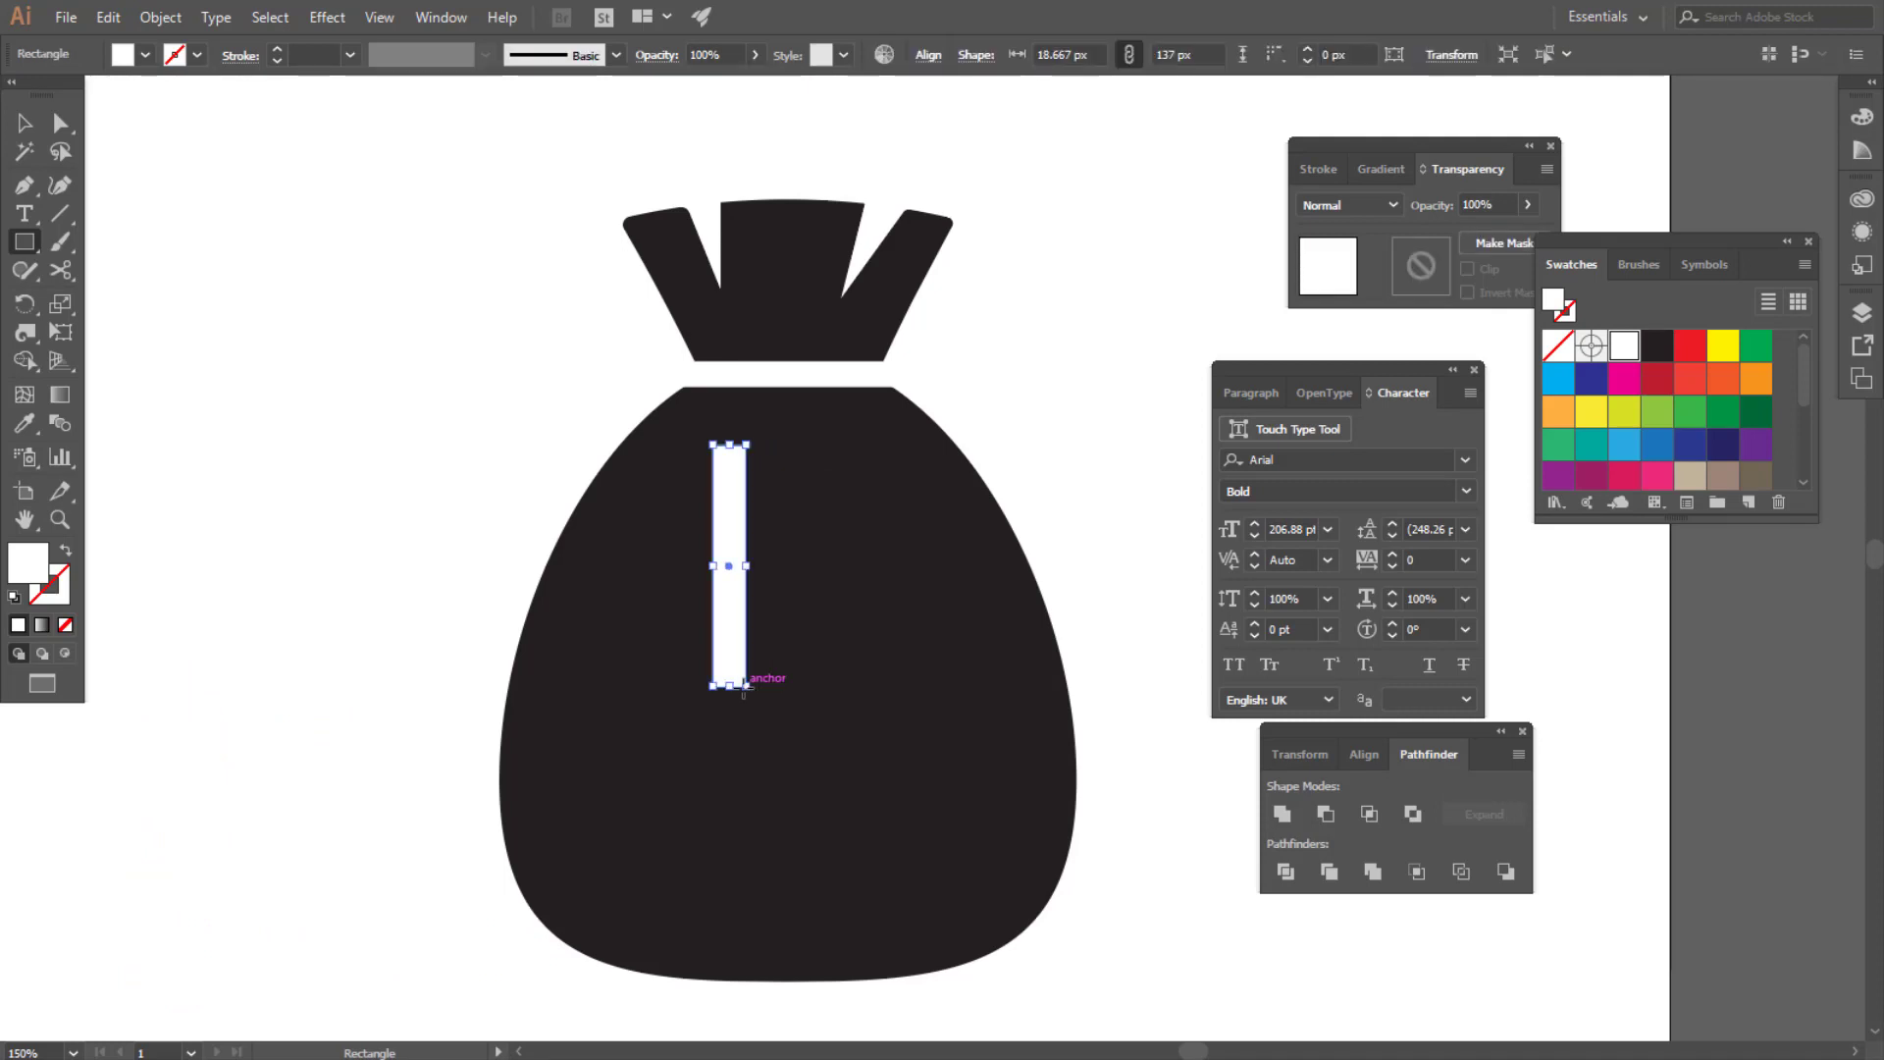
pyautogui.hotkey('ctrl', 'z')
# Duplicate the white band onto the upper sack body and rotate the copy 90° into a vertical strip
pyautogui.click(24, 123)
pyautogui.click(765, 377)
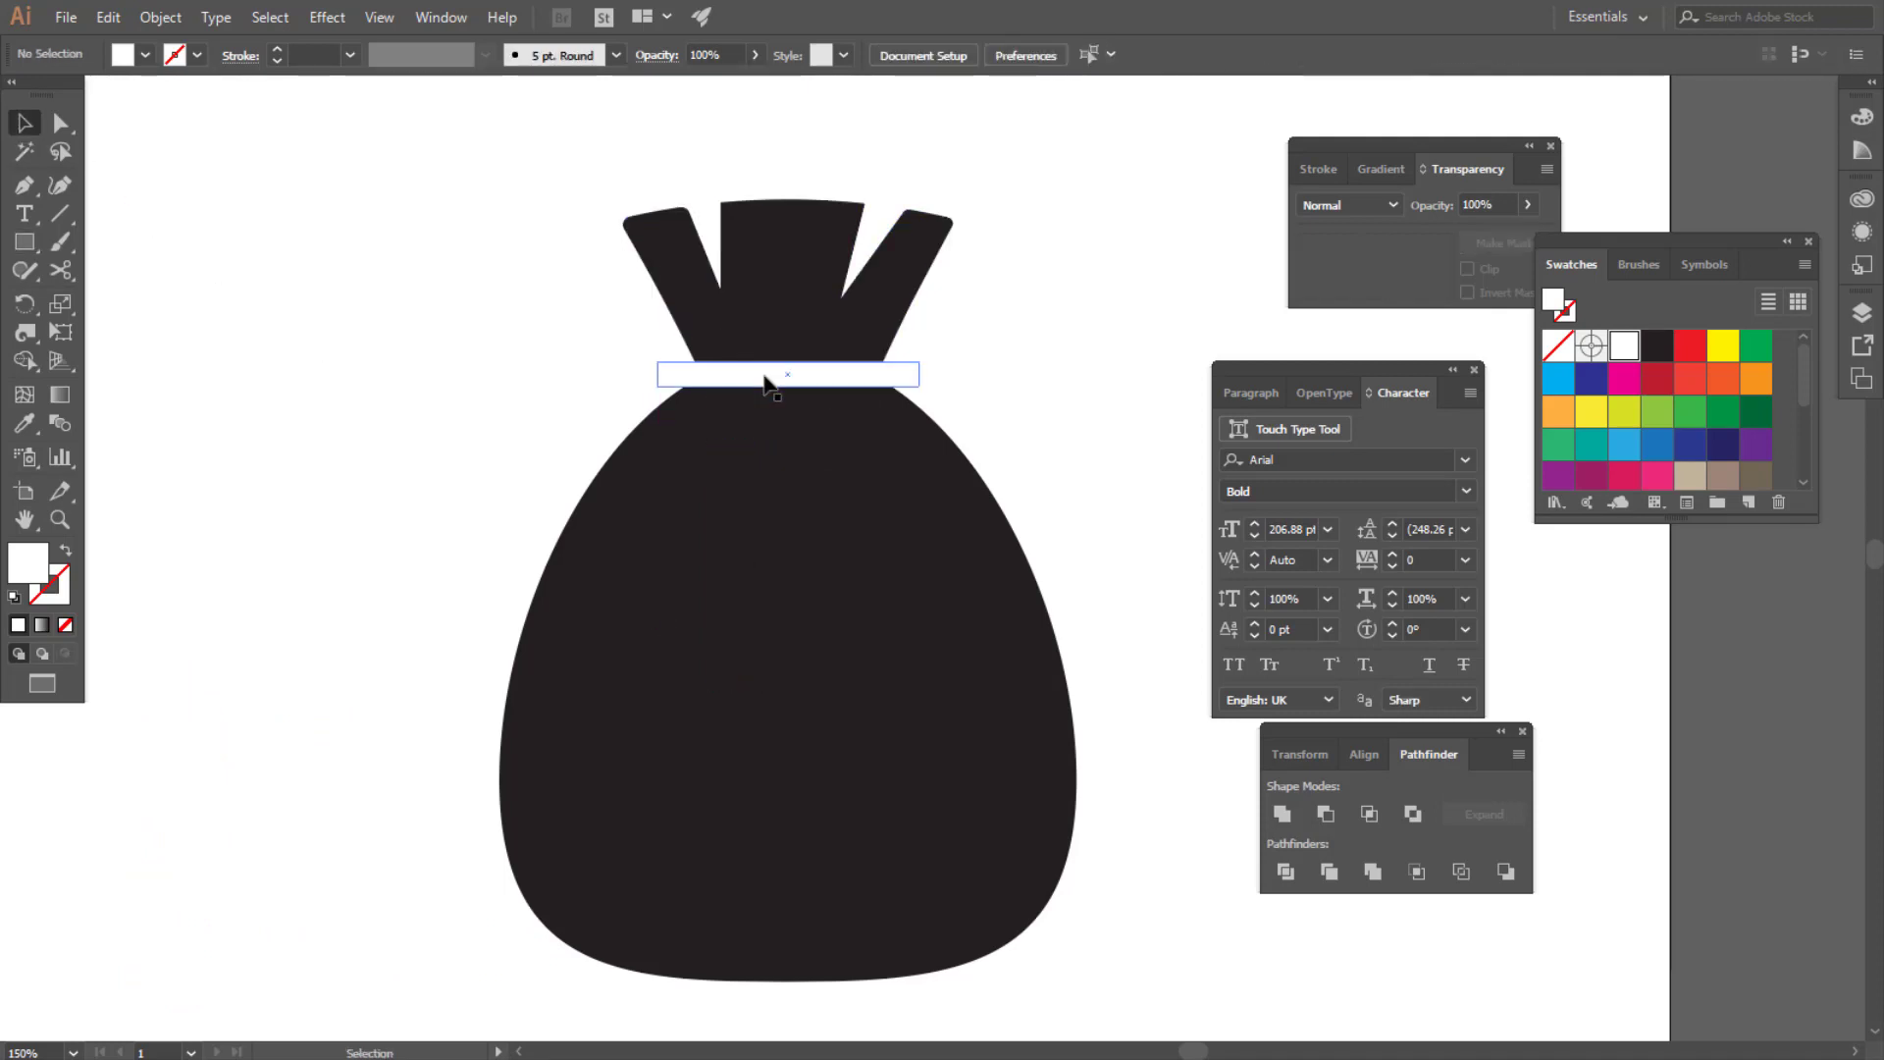
pyautogui.moveTo(765, 388); pyautogui.dragTo(774, 488)
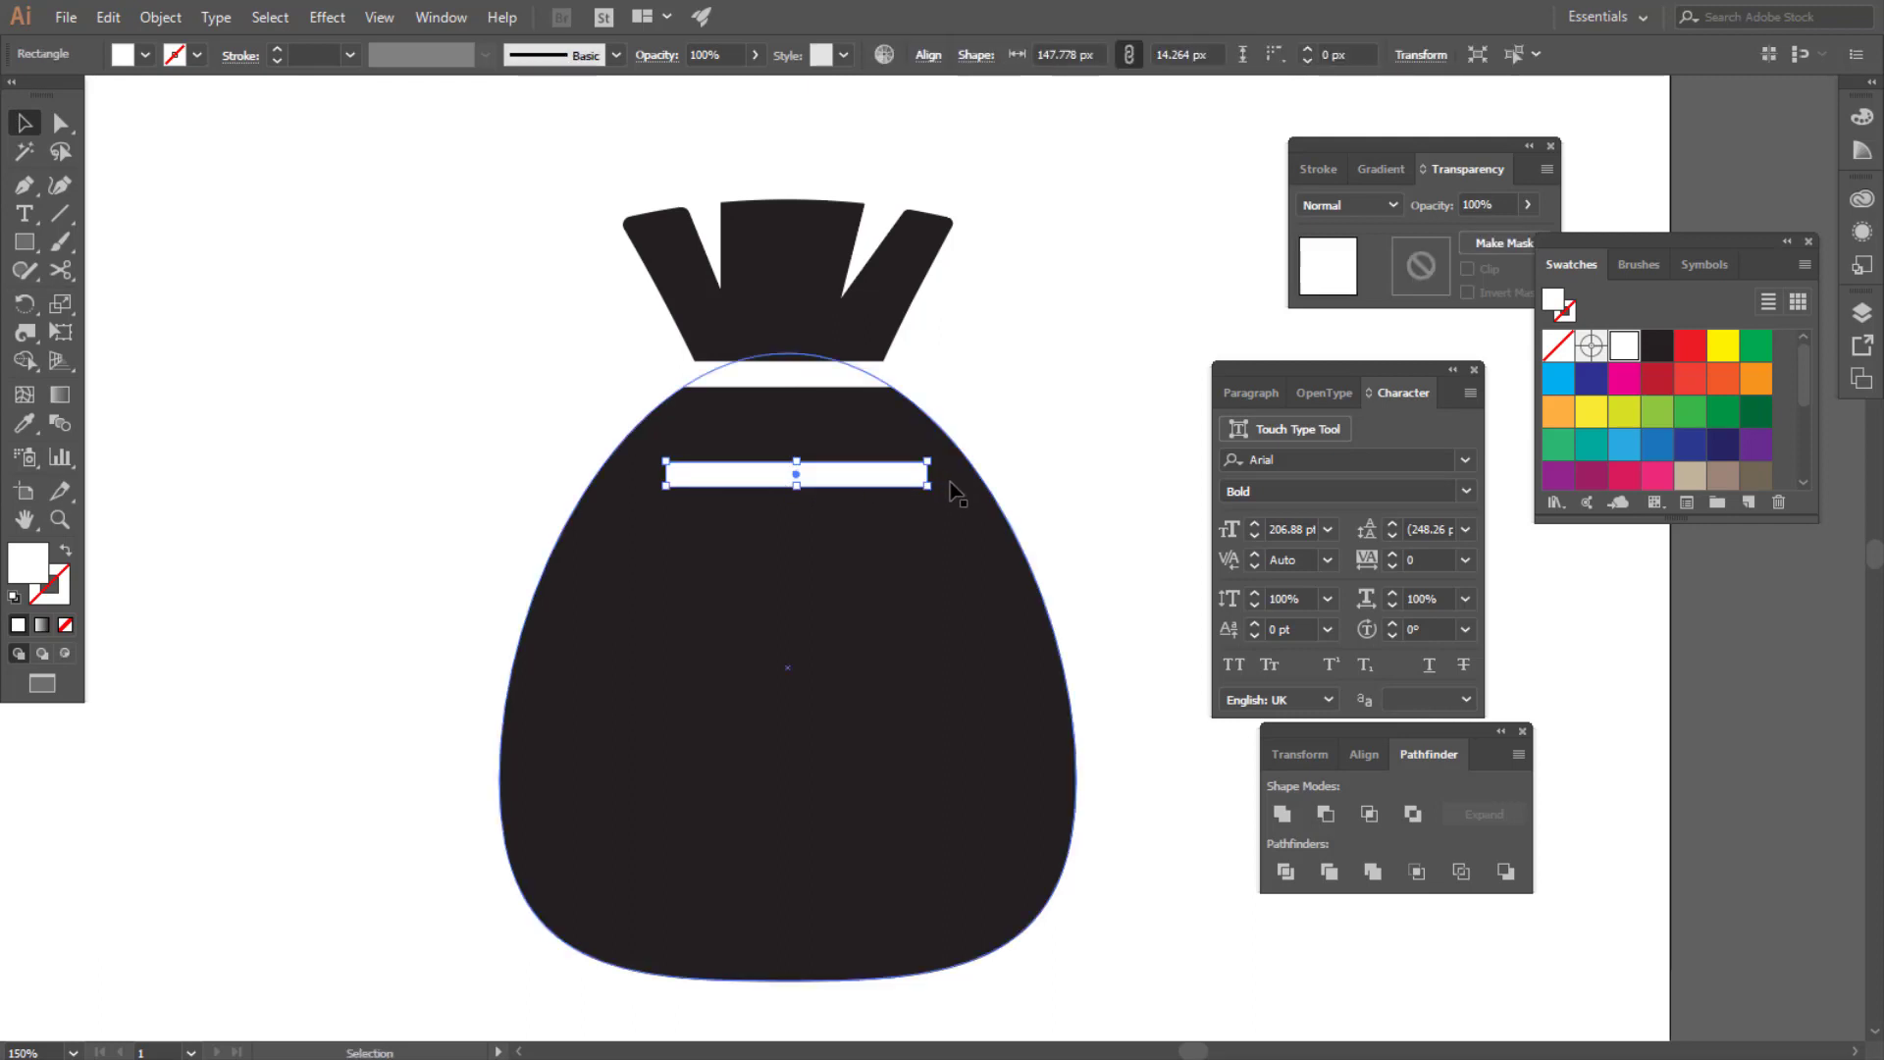
pyautogui.moveTo(922, 499); pyautogui.dragTo(786, 604)
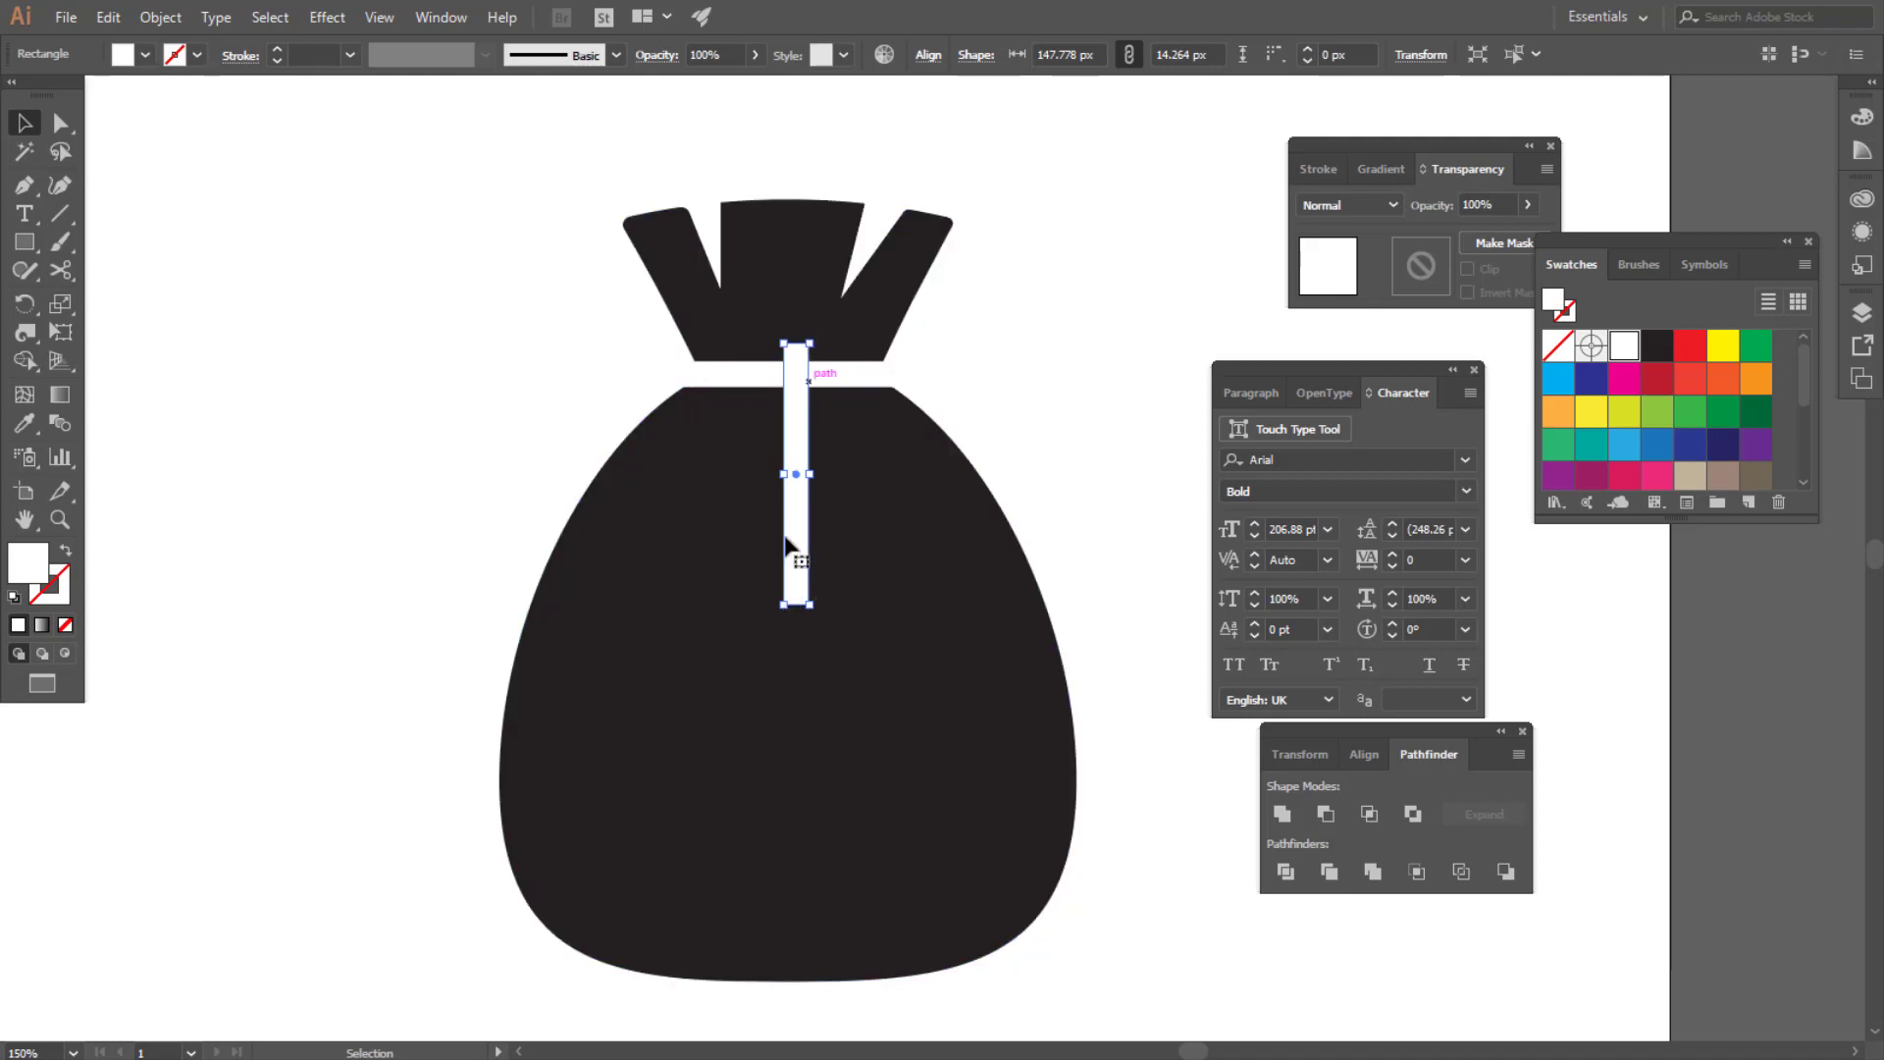
# Fully round the two lower corners of the vertical white strip with the live corner controls
pyautogui.click(60, 123)
pyautogui.keyDown('shift'); pyautogui.click(701, 539); pyautogui.keyUp('shift')
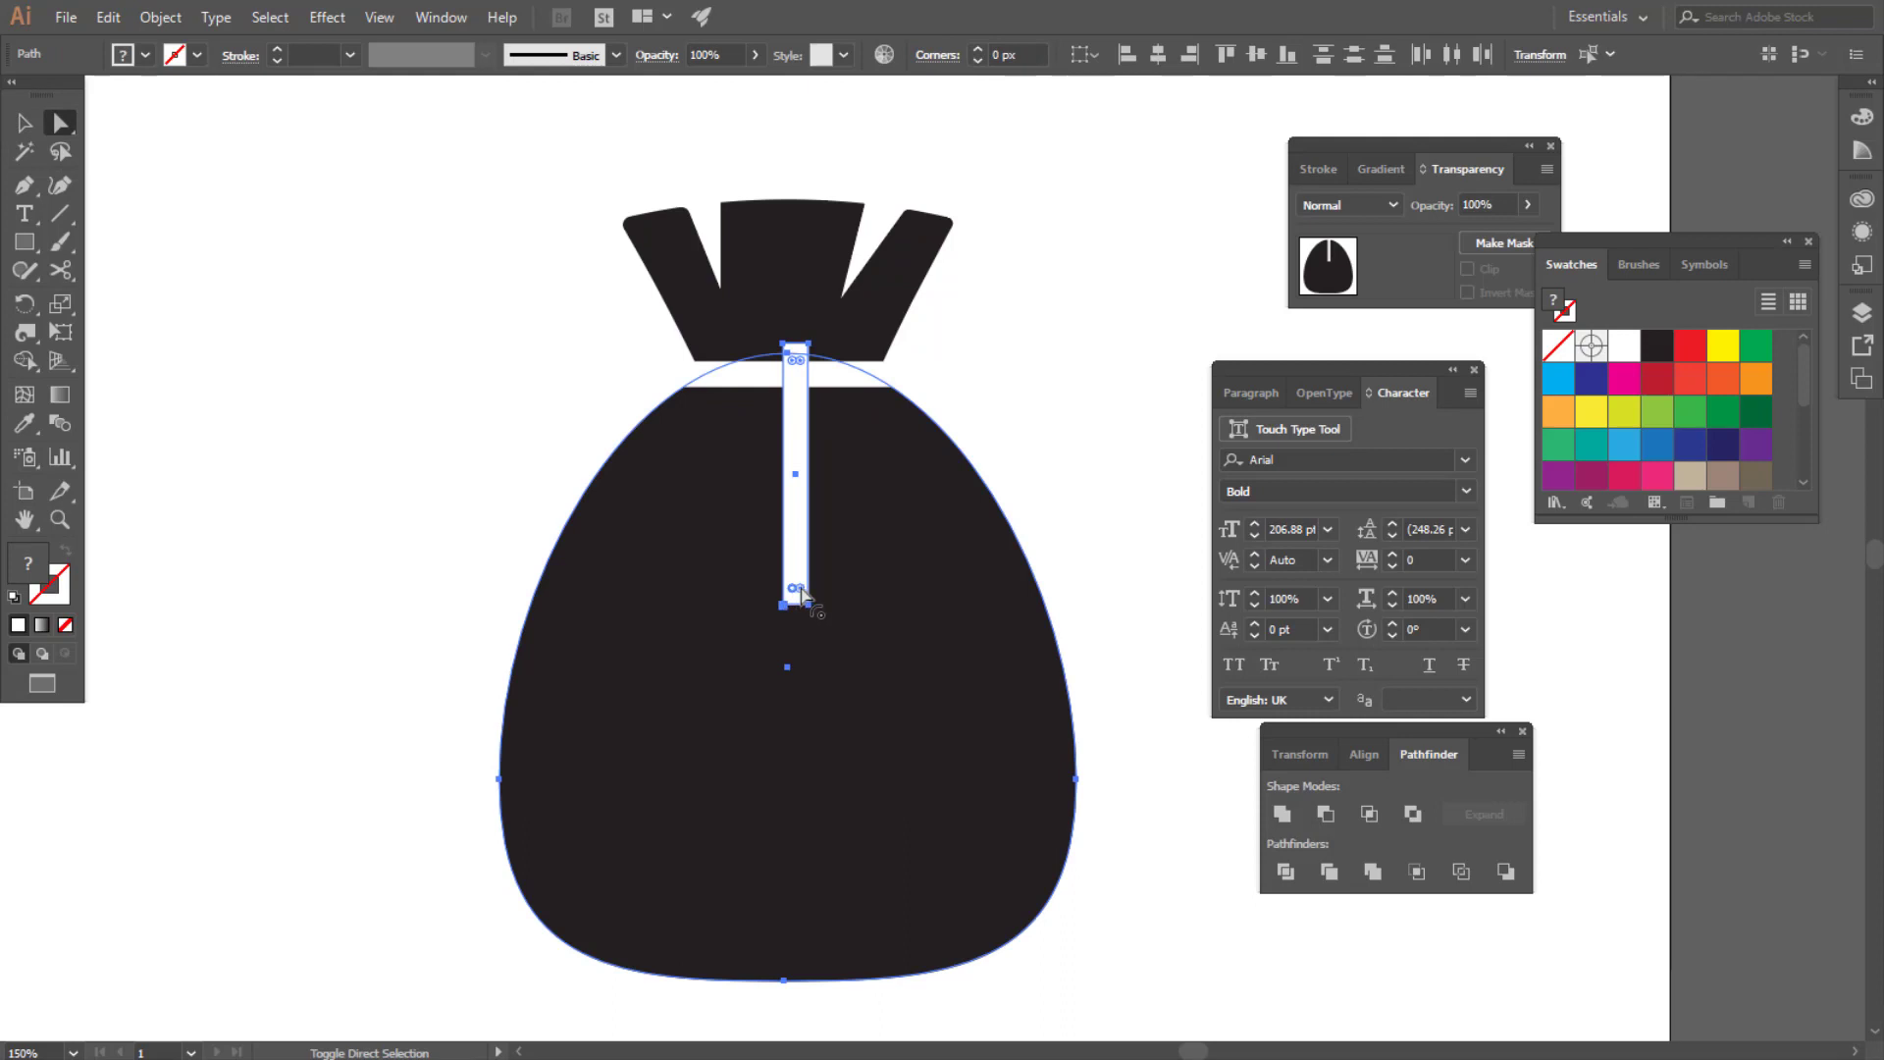
pyautogui.moveTo(797, 589); pyautogui.dragTo(812, 565)
pyautogui.hotkey('ctrl', 'shift', 'a')
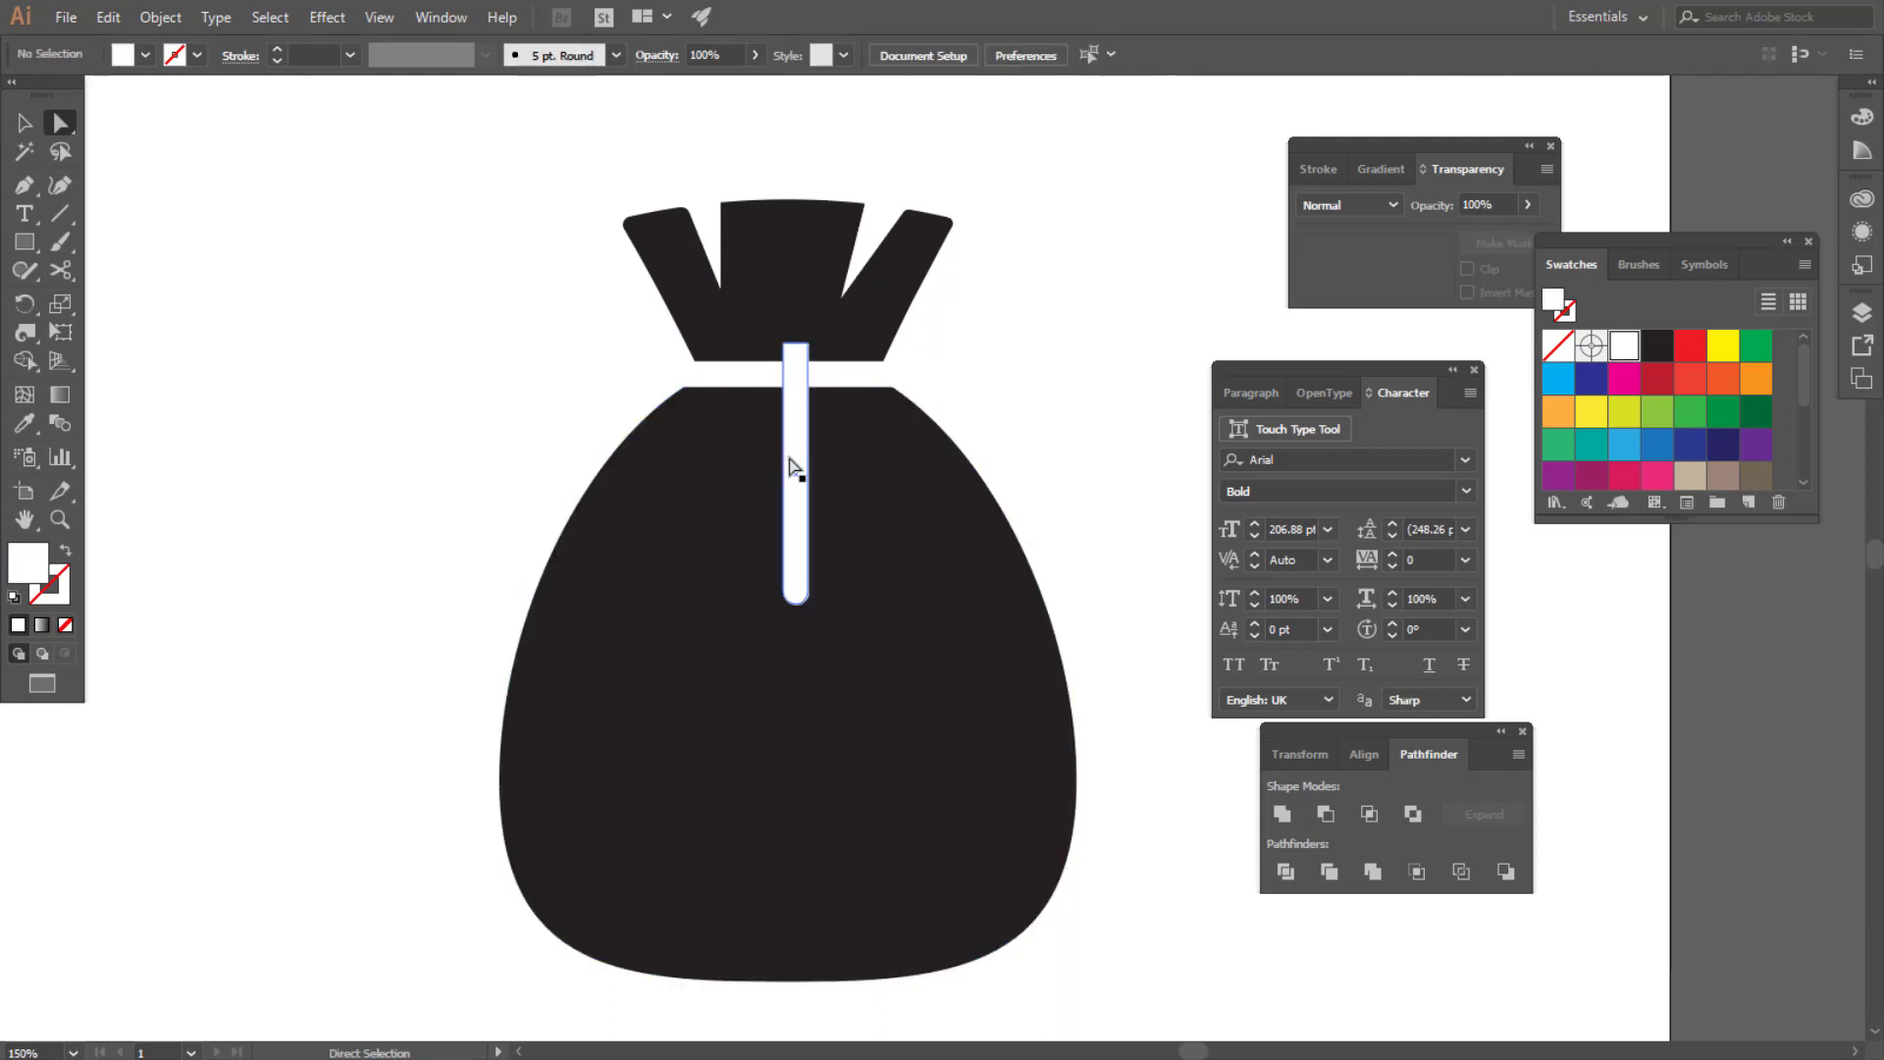
# Bend the white vertical strip with a vertical Arc warp at 15% bend and expand its appearance into a plain path
pyautogui.click(792, 467)
pyautogui.press('v')
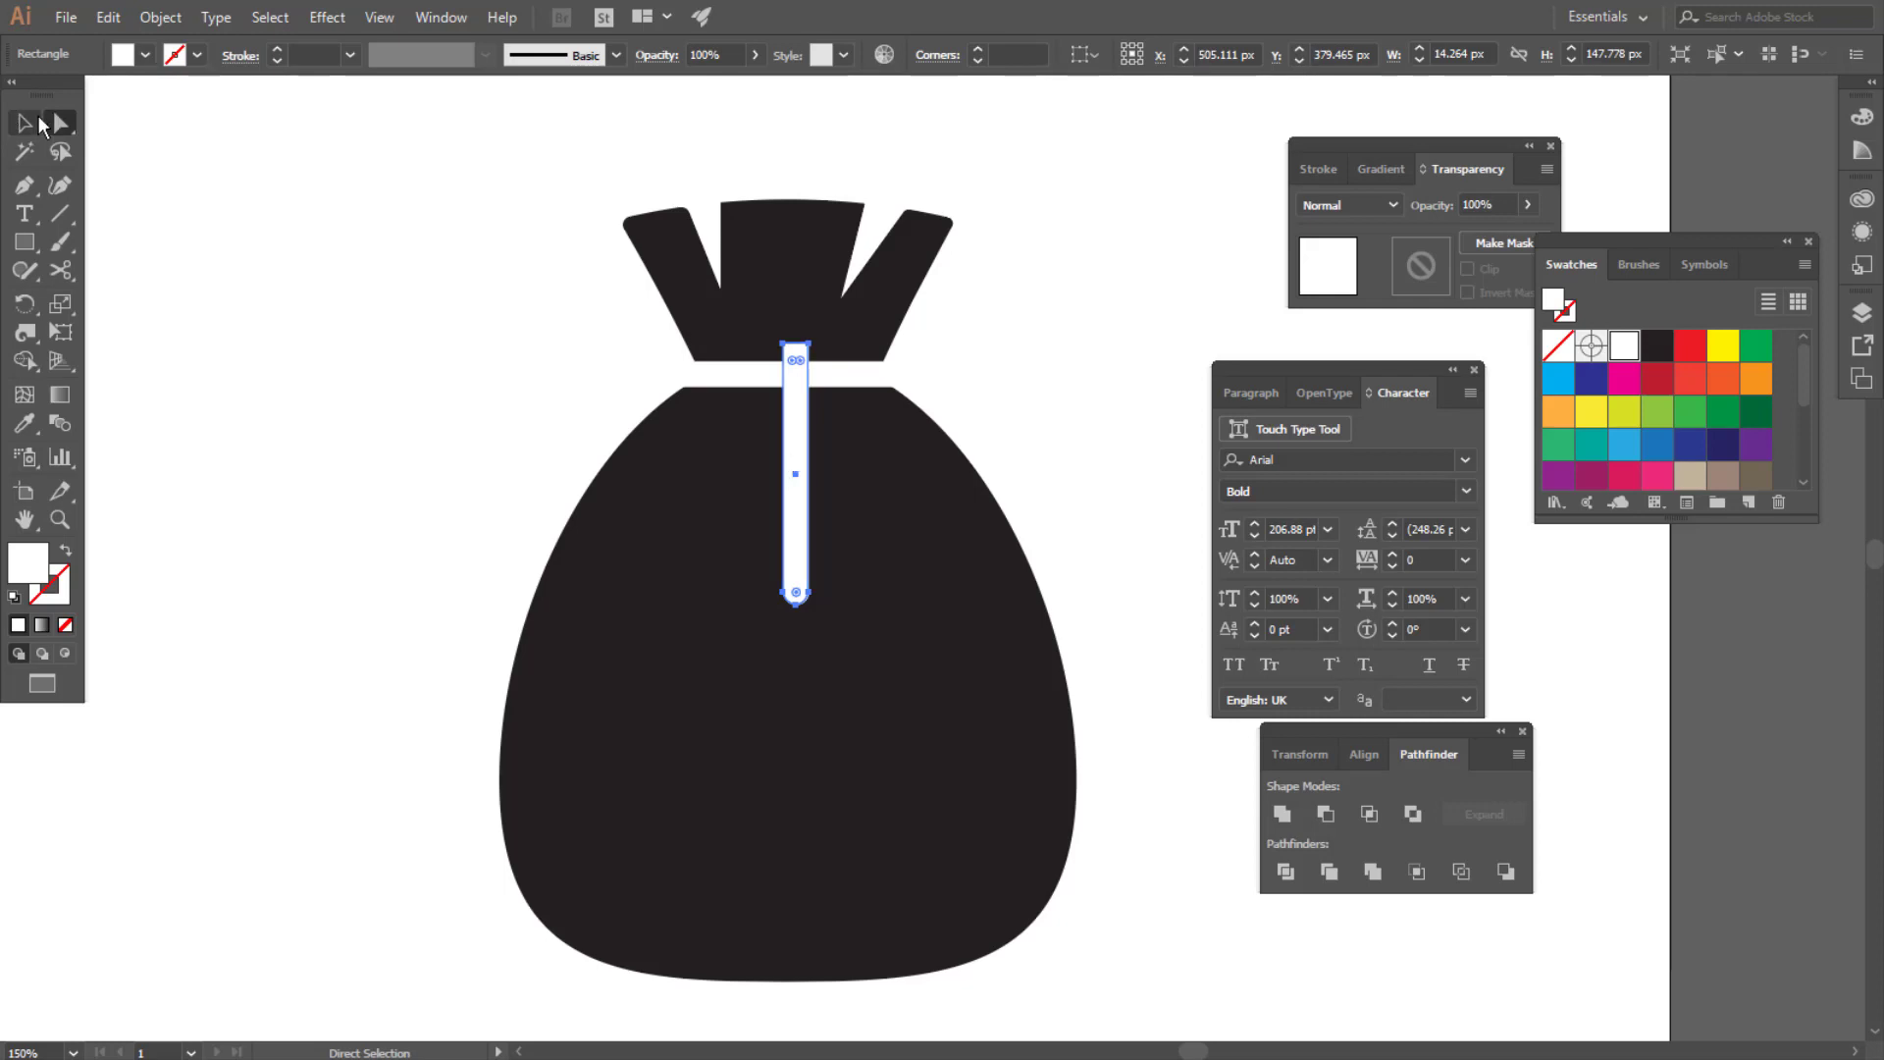
pyautogui.click(1145, 462)
pyautogui.click(802, 404)
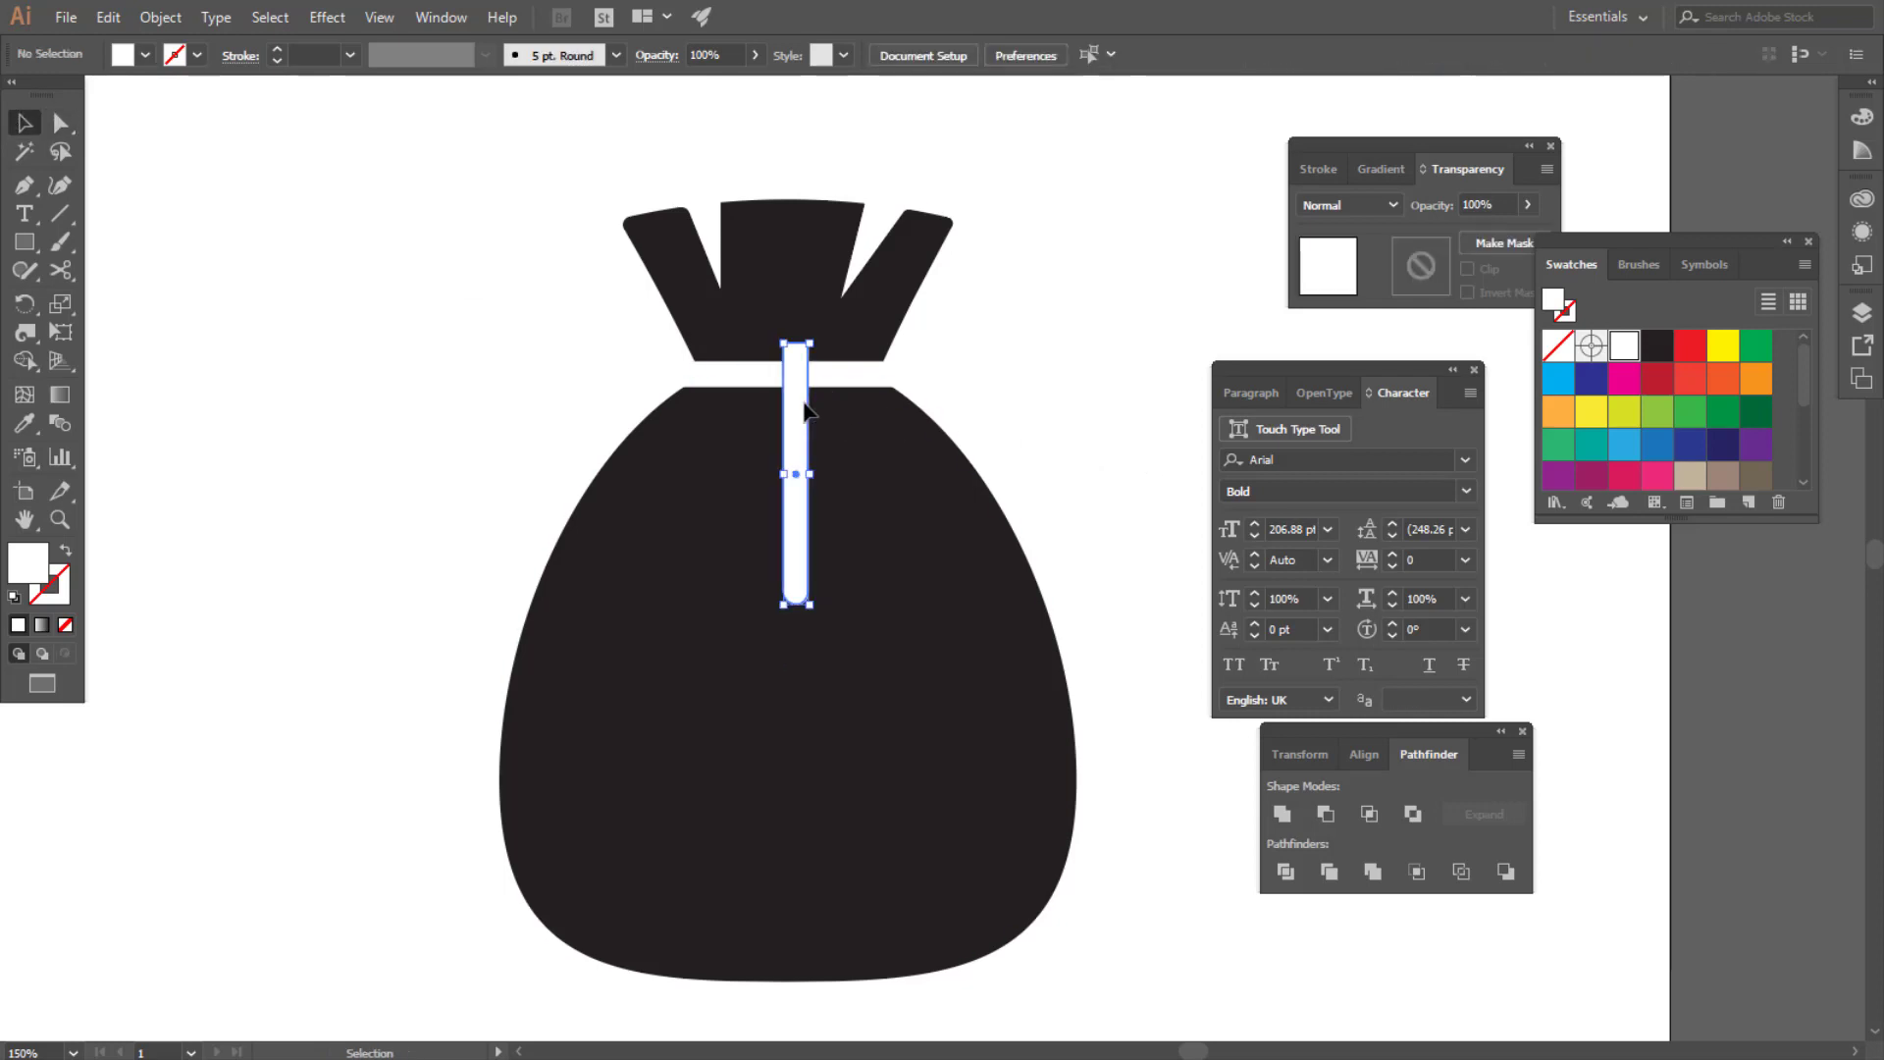
pyautogui.click(351, 16)
pyautogui.moveTo(432, 457)
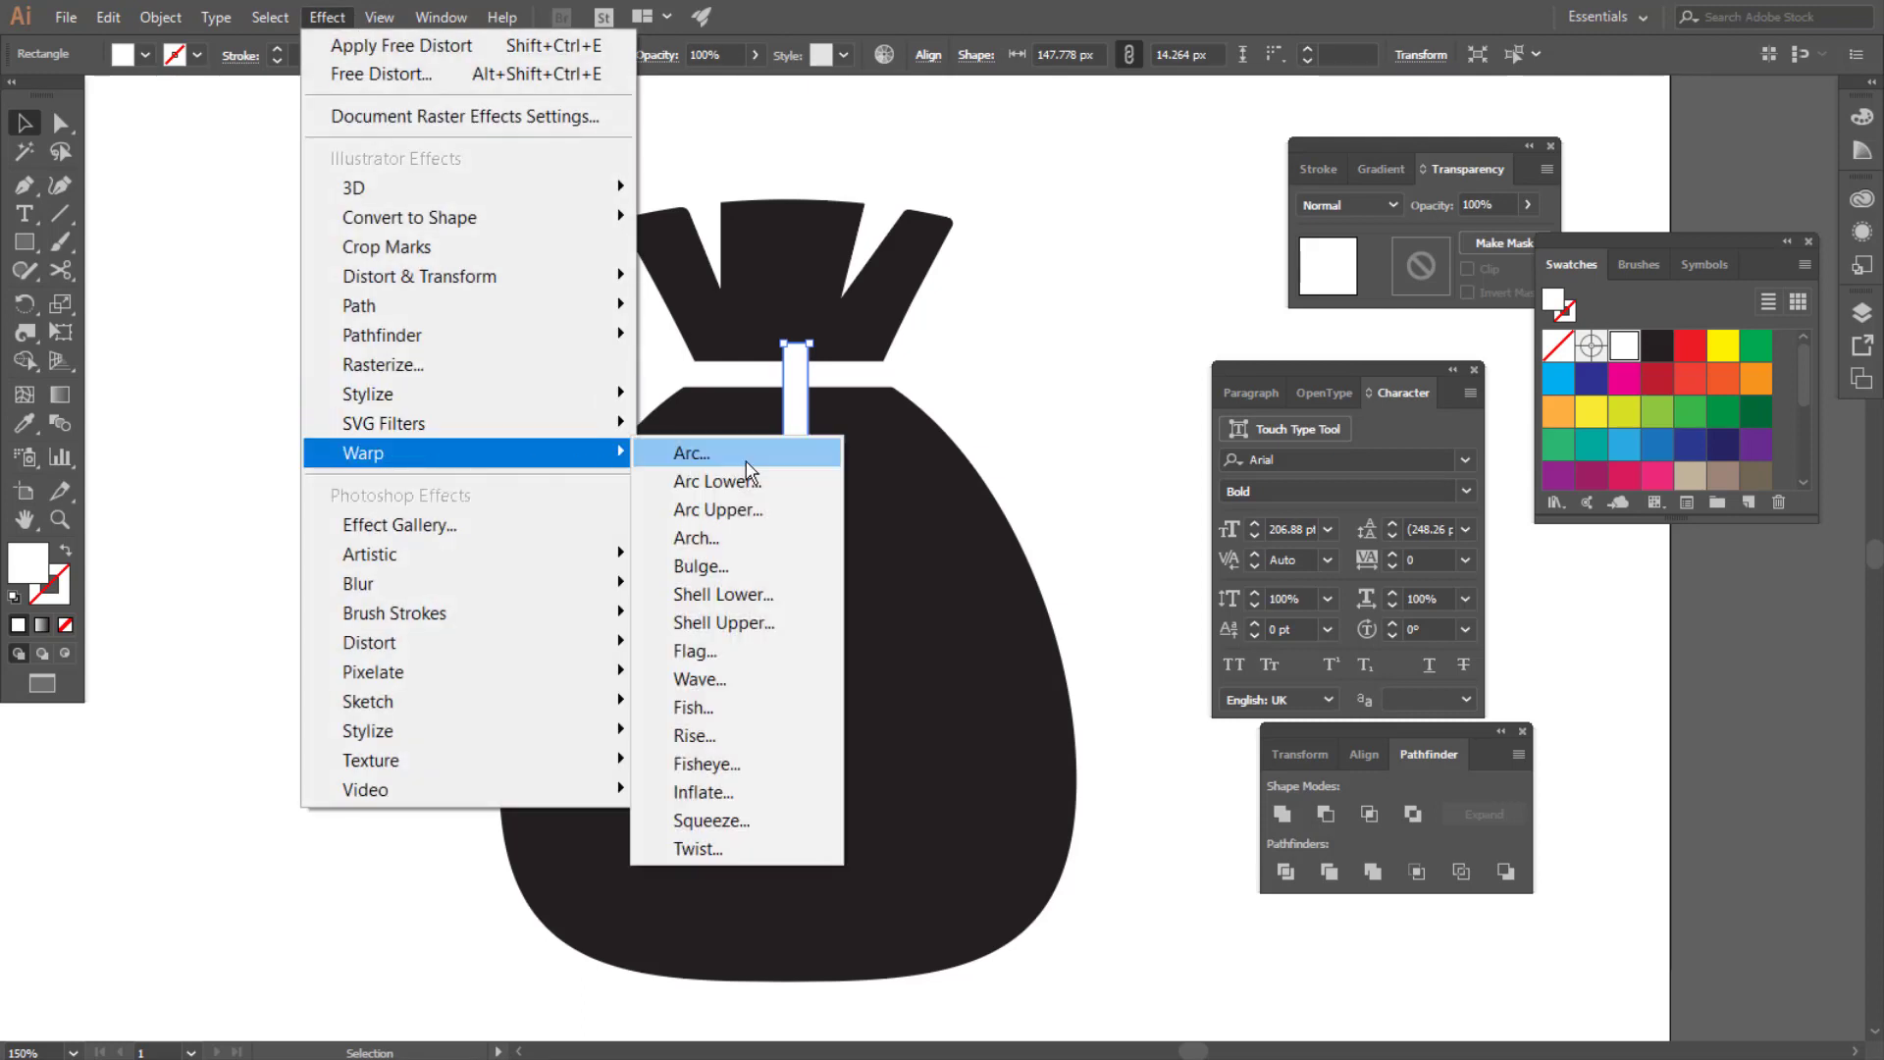
pyautogui.click(746, 460)
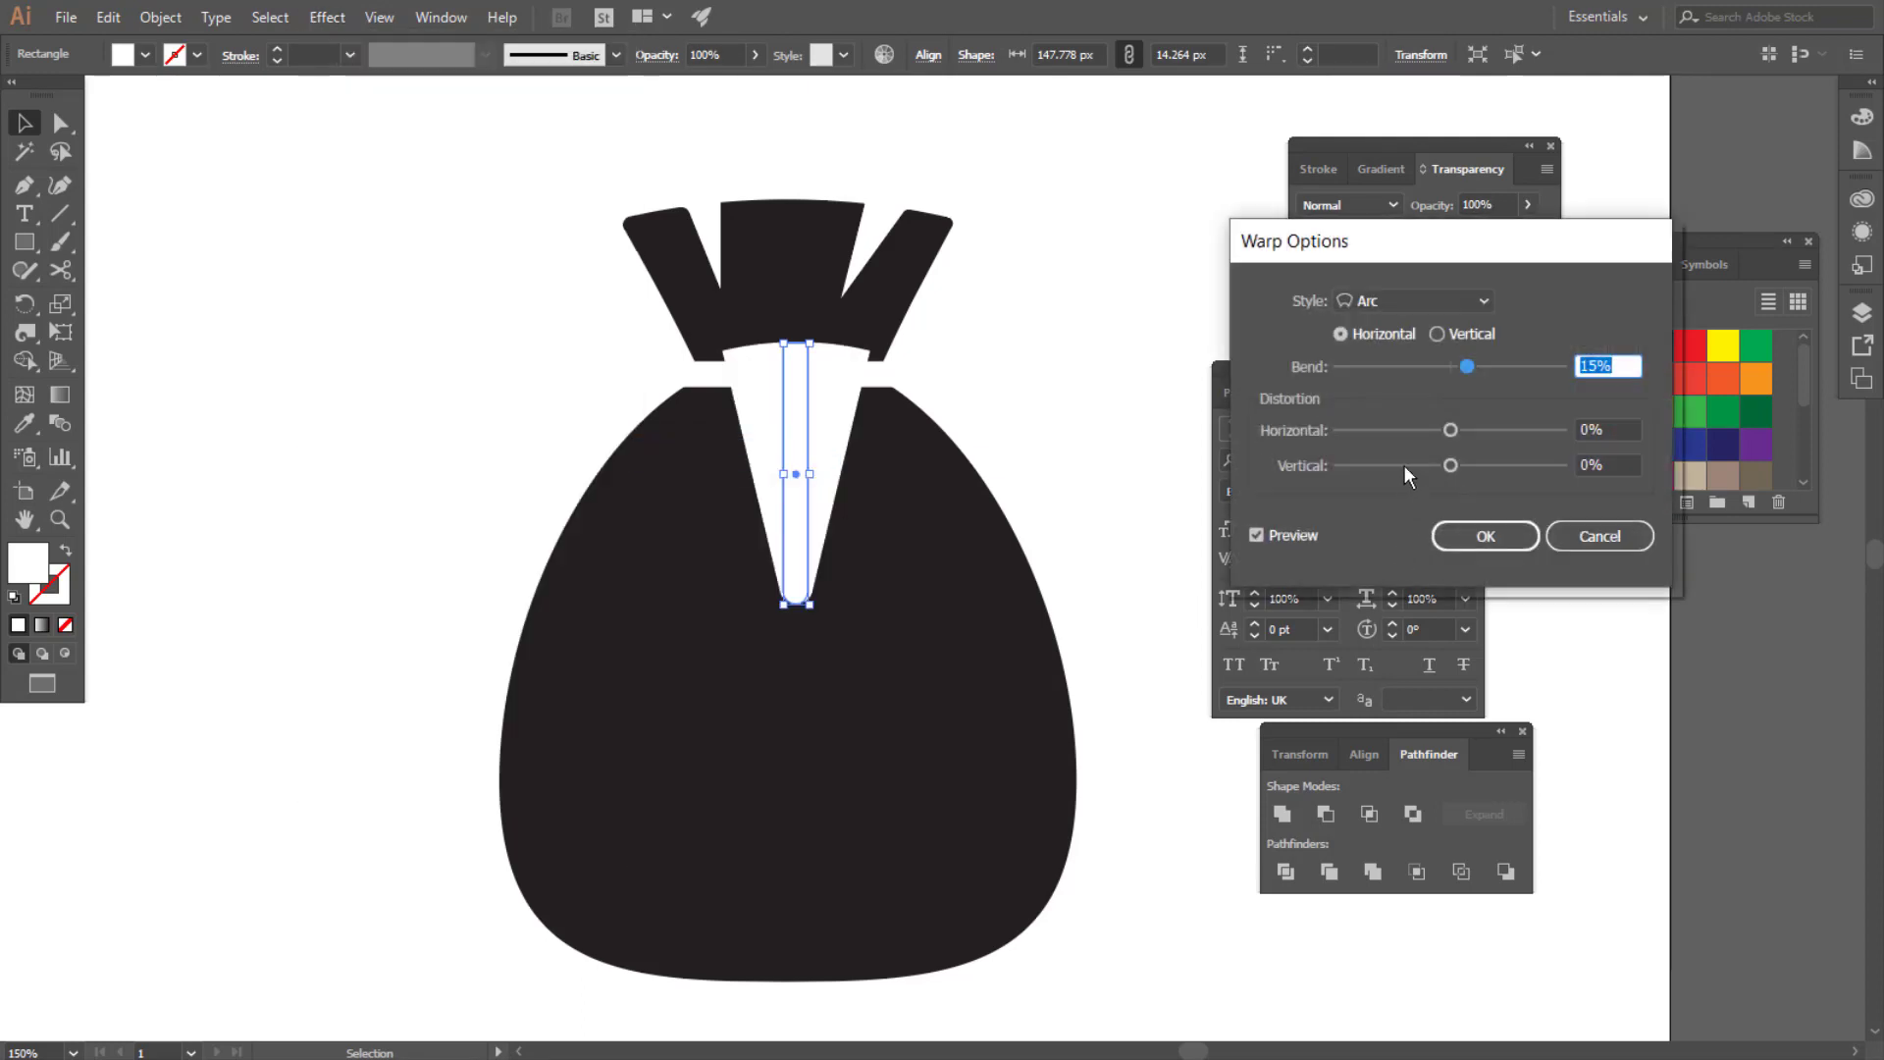
pyautogui.click(1438, 335)
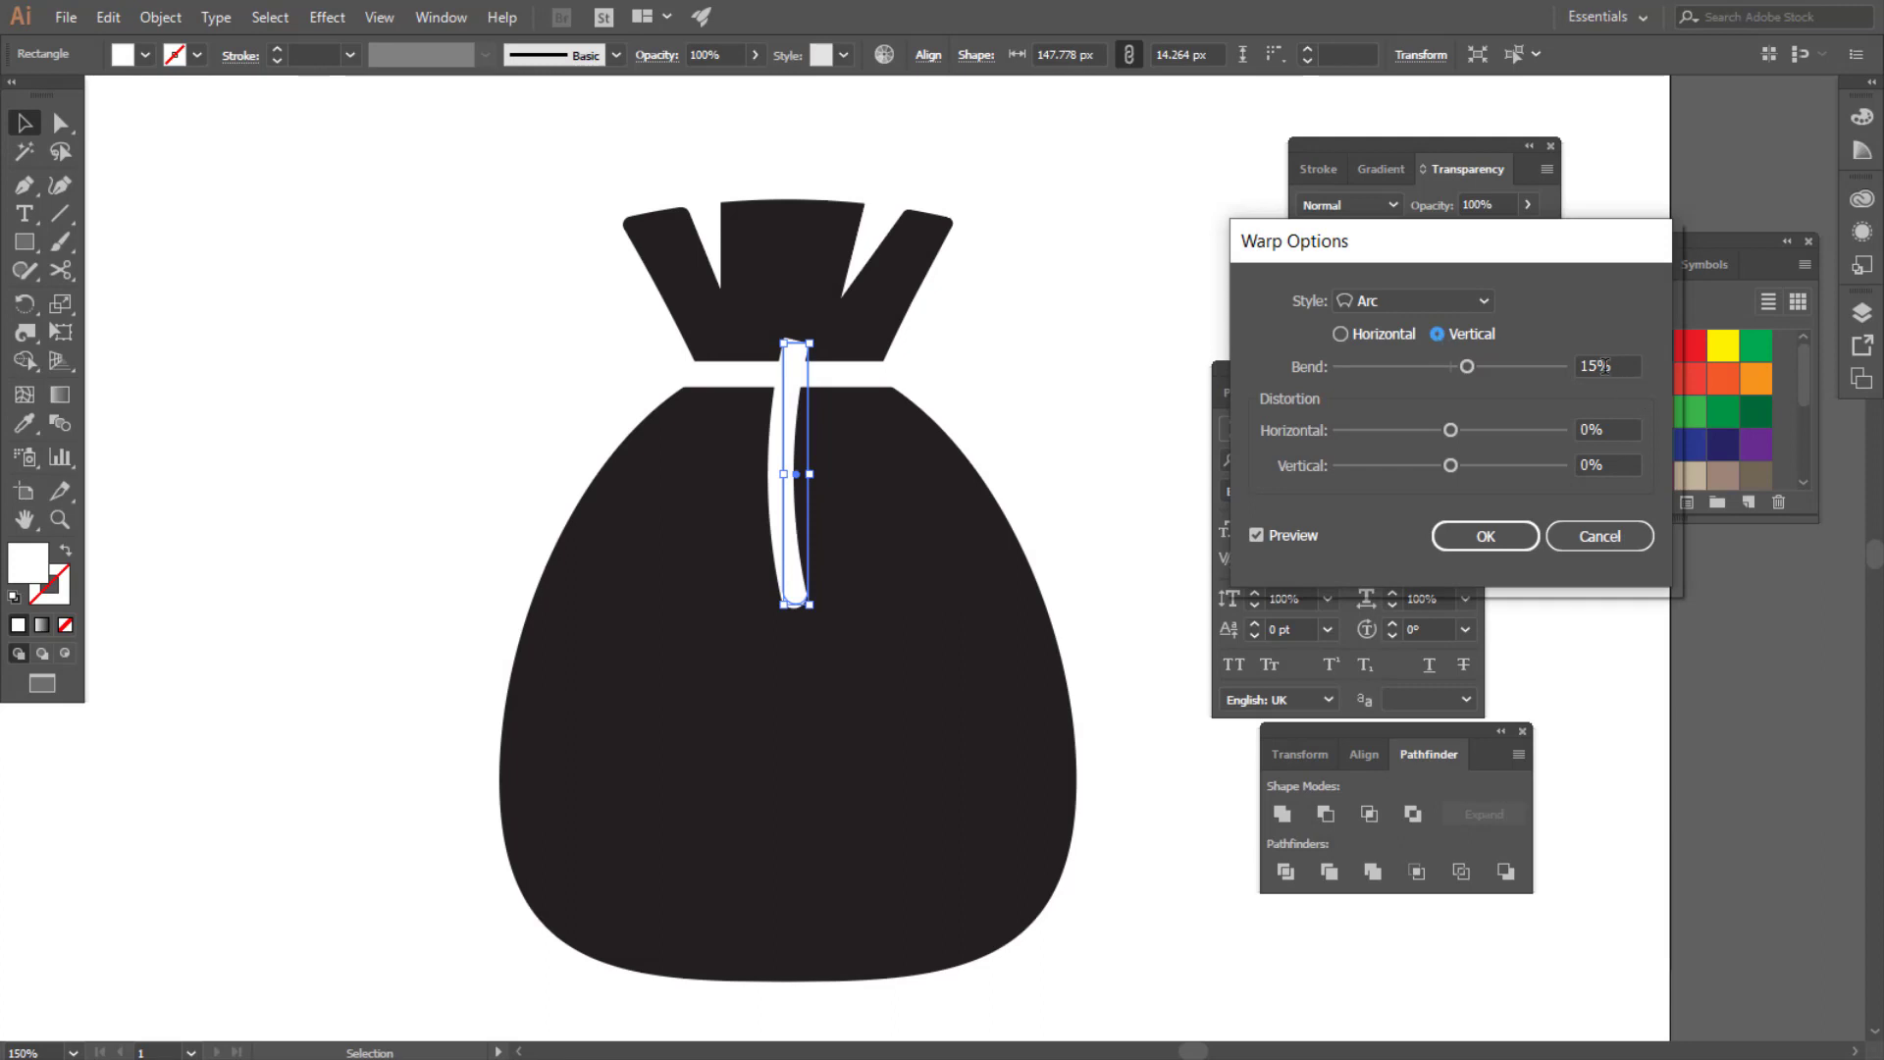
pyautogui.moveTo(1604, 366); pyautogui.dragTo(1562, 366)
pyautogui.click(1488, 540)
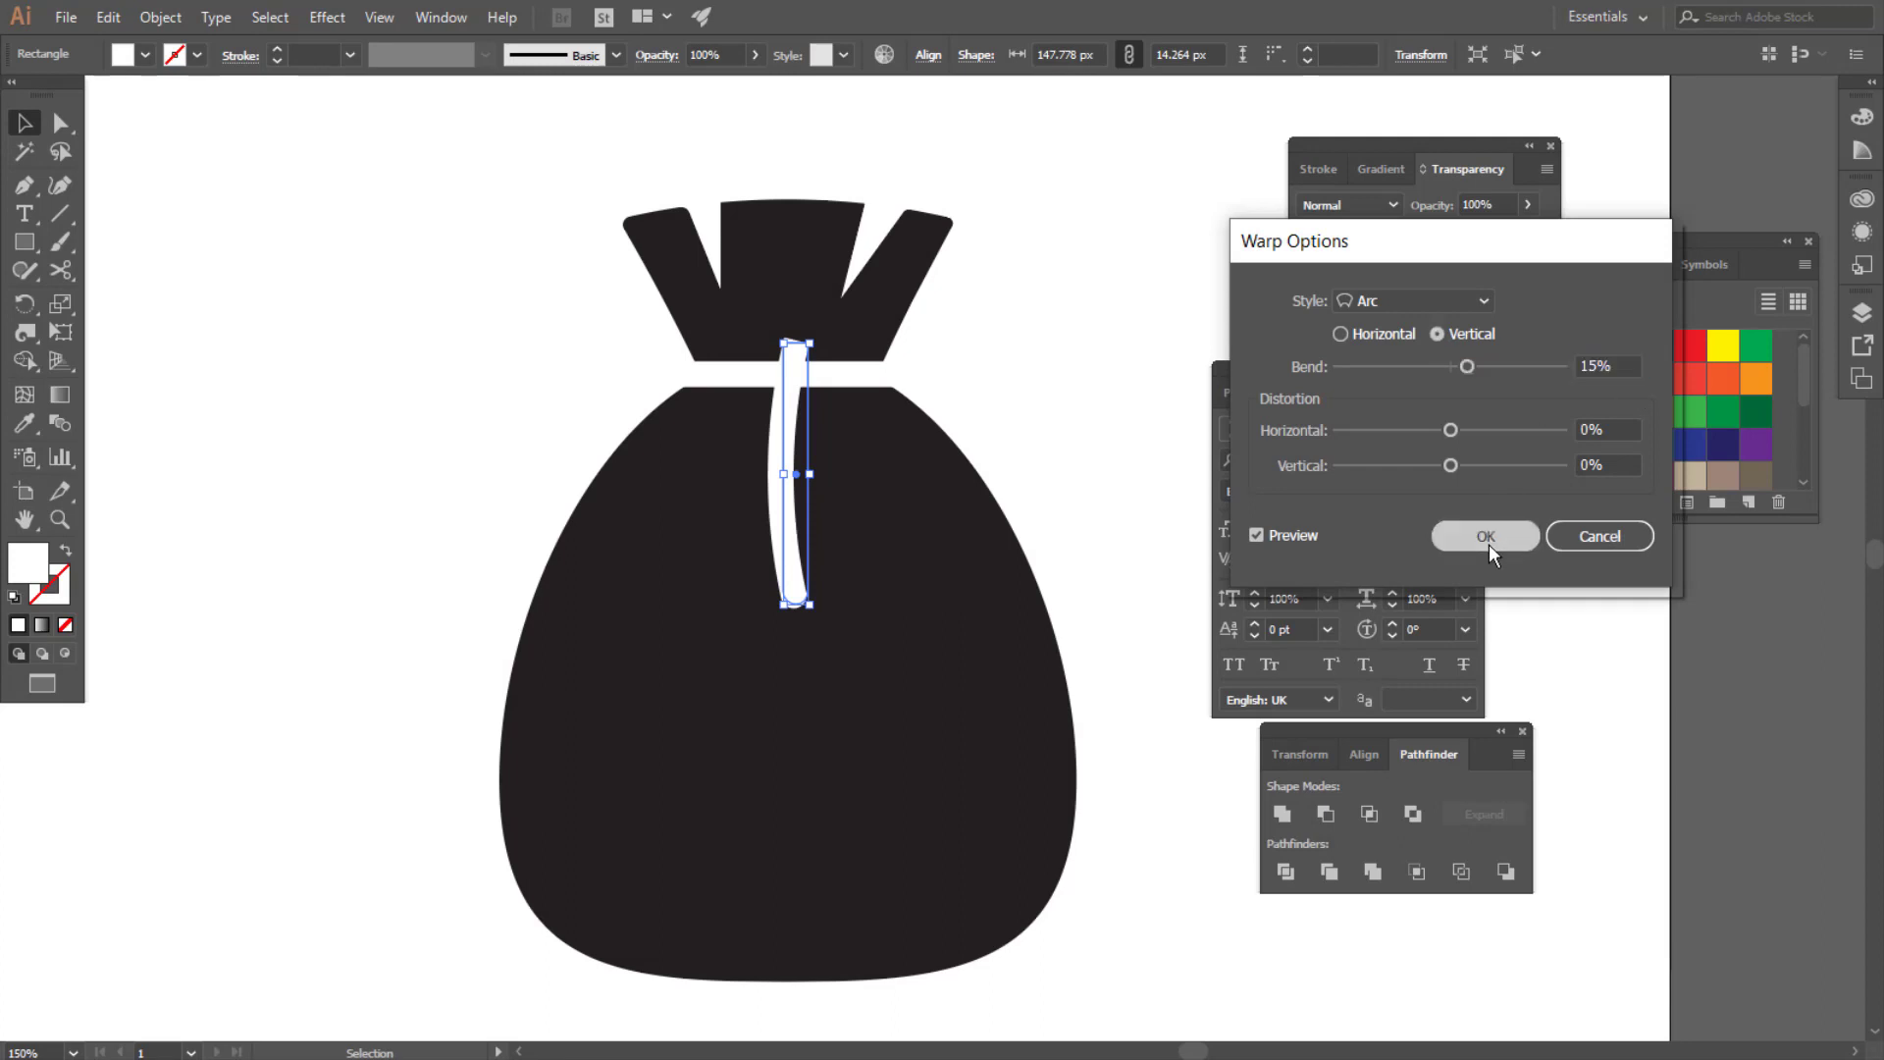
pyautogui.click(162, 17)
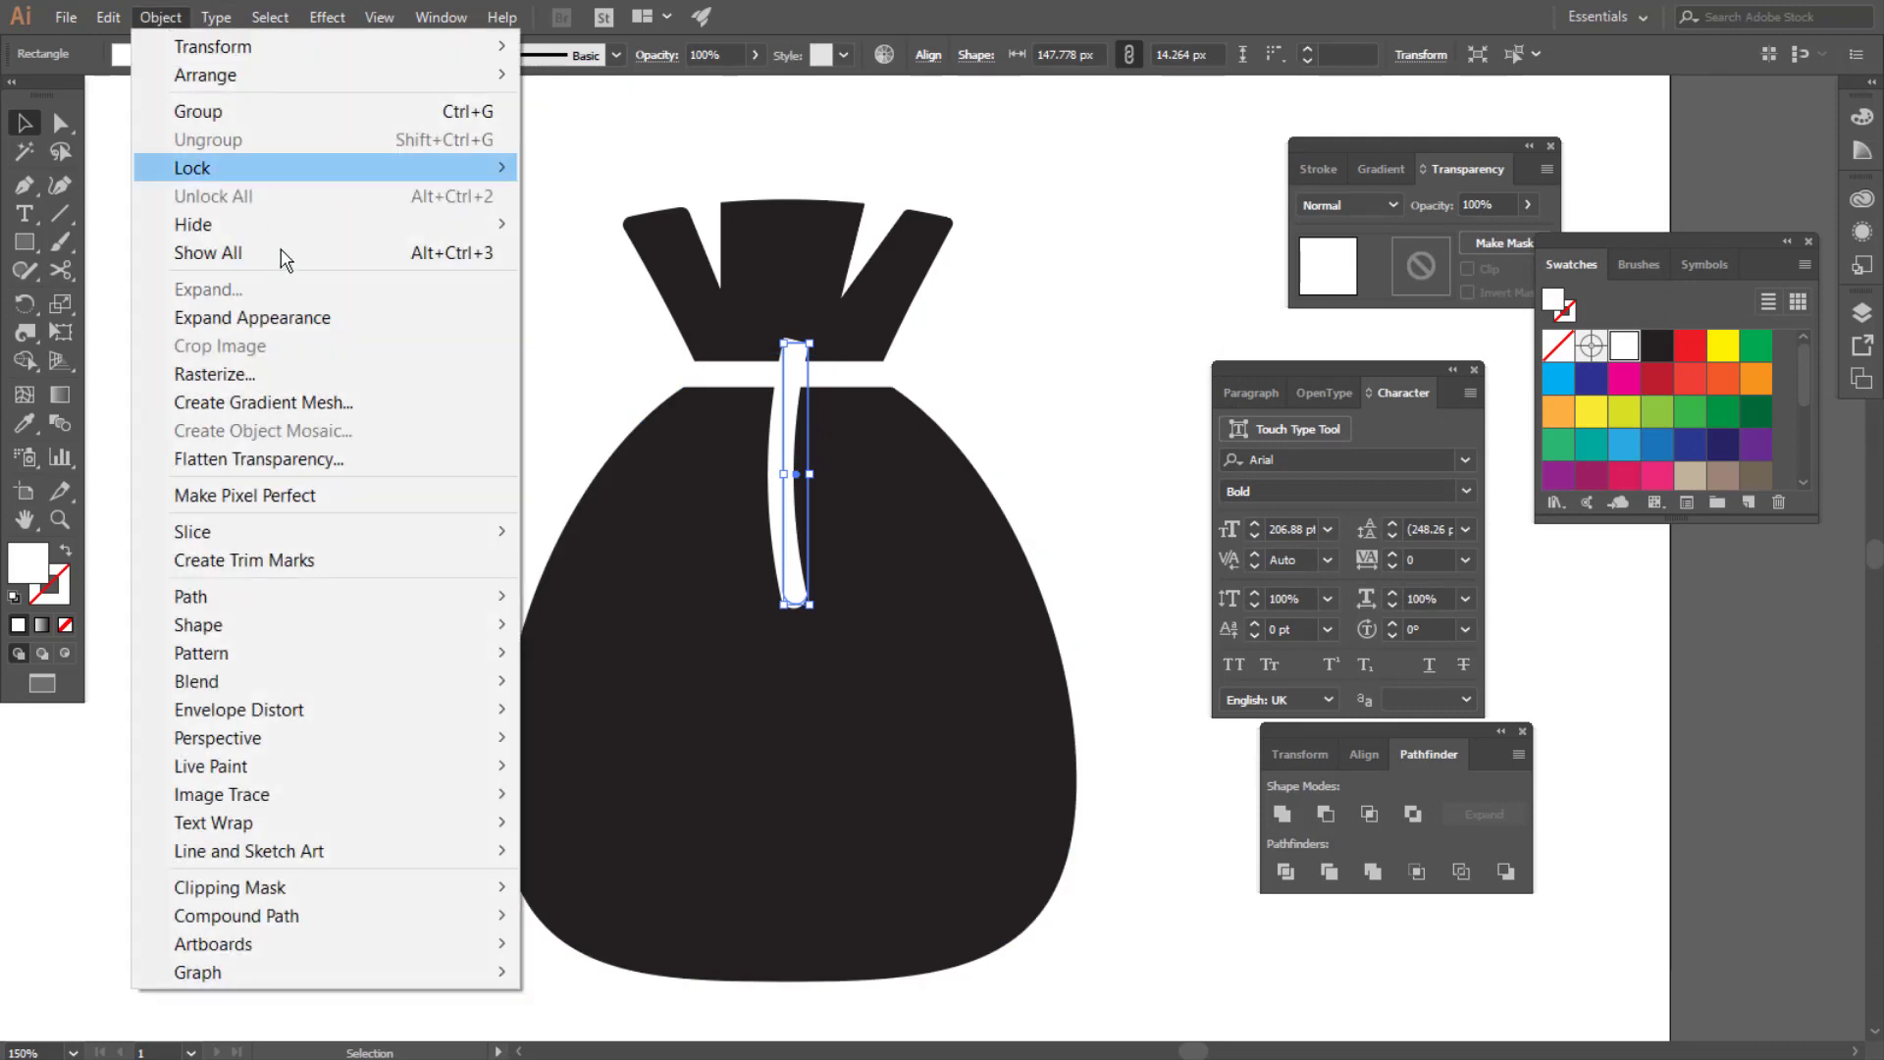
pyautogui.click(304, 312)
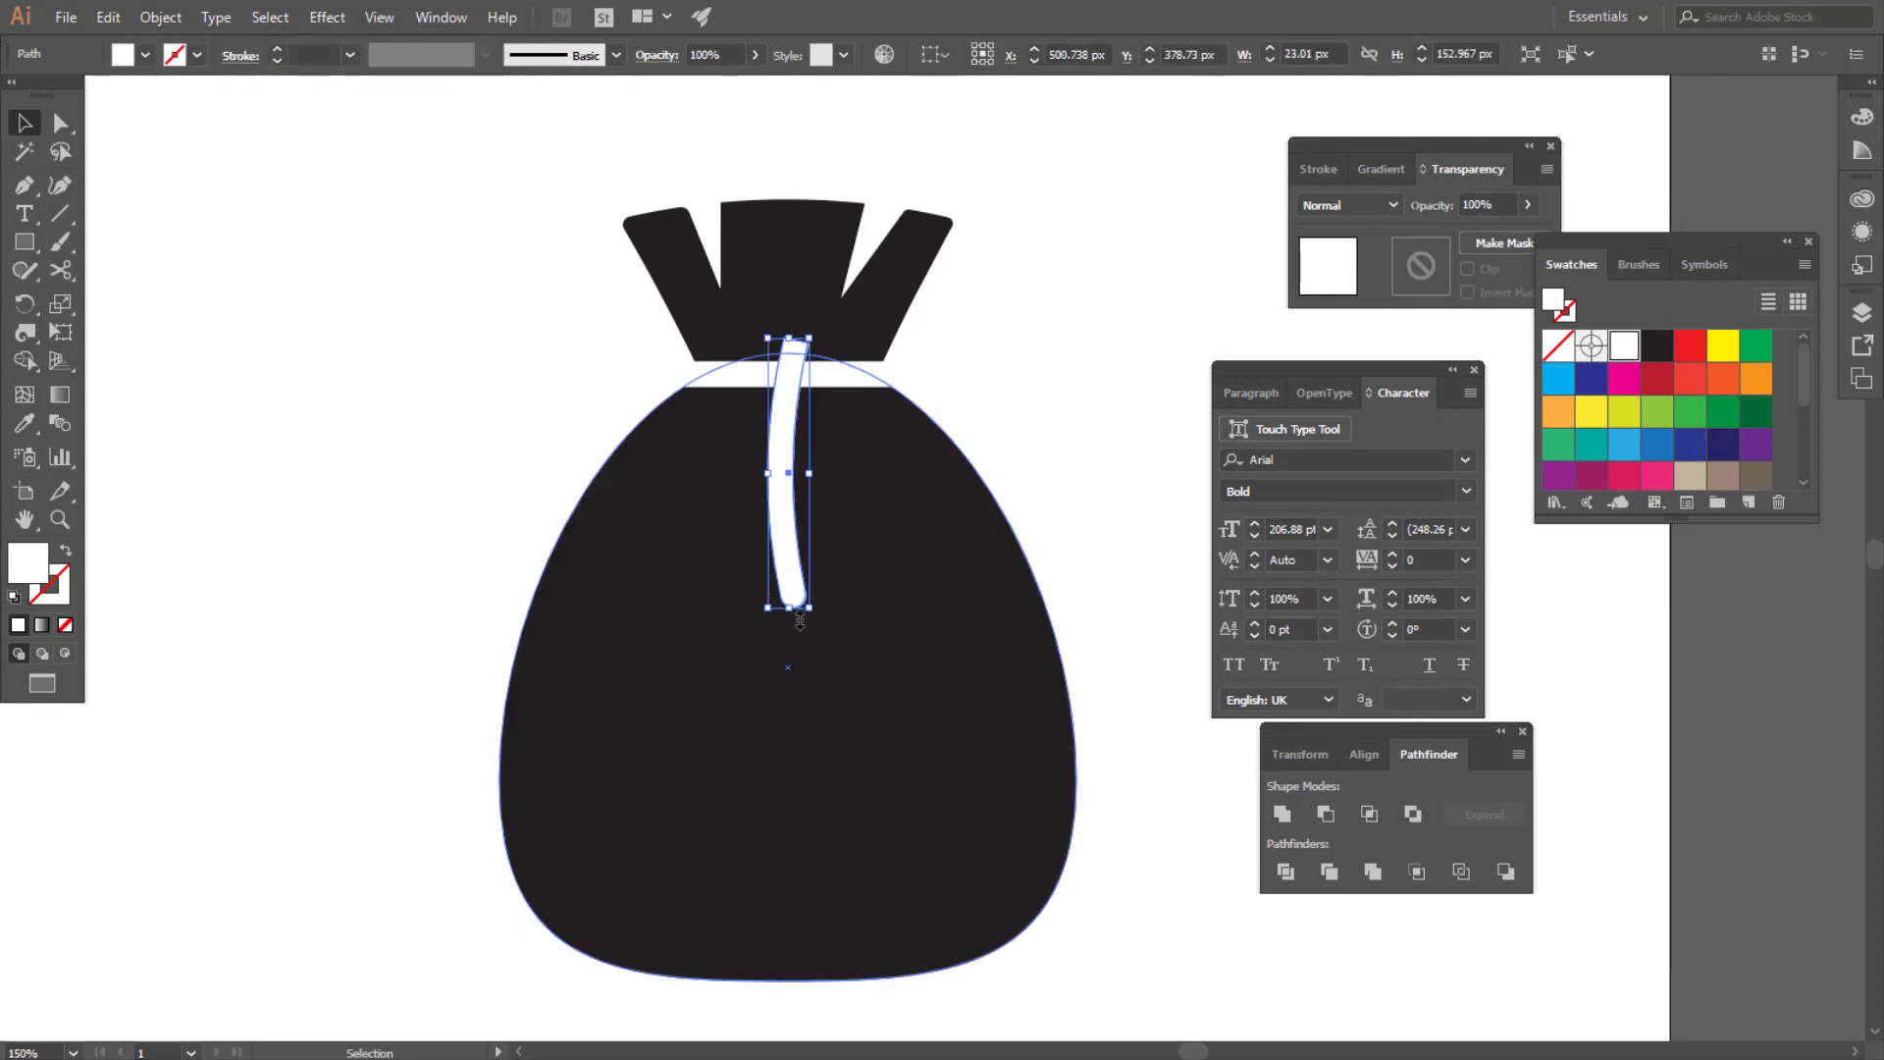
# Shorten the curved string from its upper end to about 119 px high and move it up to meet the white band
pyautogui.moveTo(797, 339); pyautogui.dragTo(791, 398)
pyautogui.moveTo(811, 503); pyautogui.dragTo(823, 503)
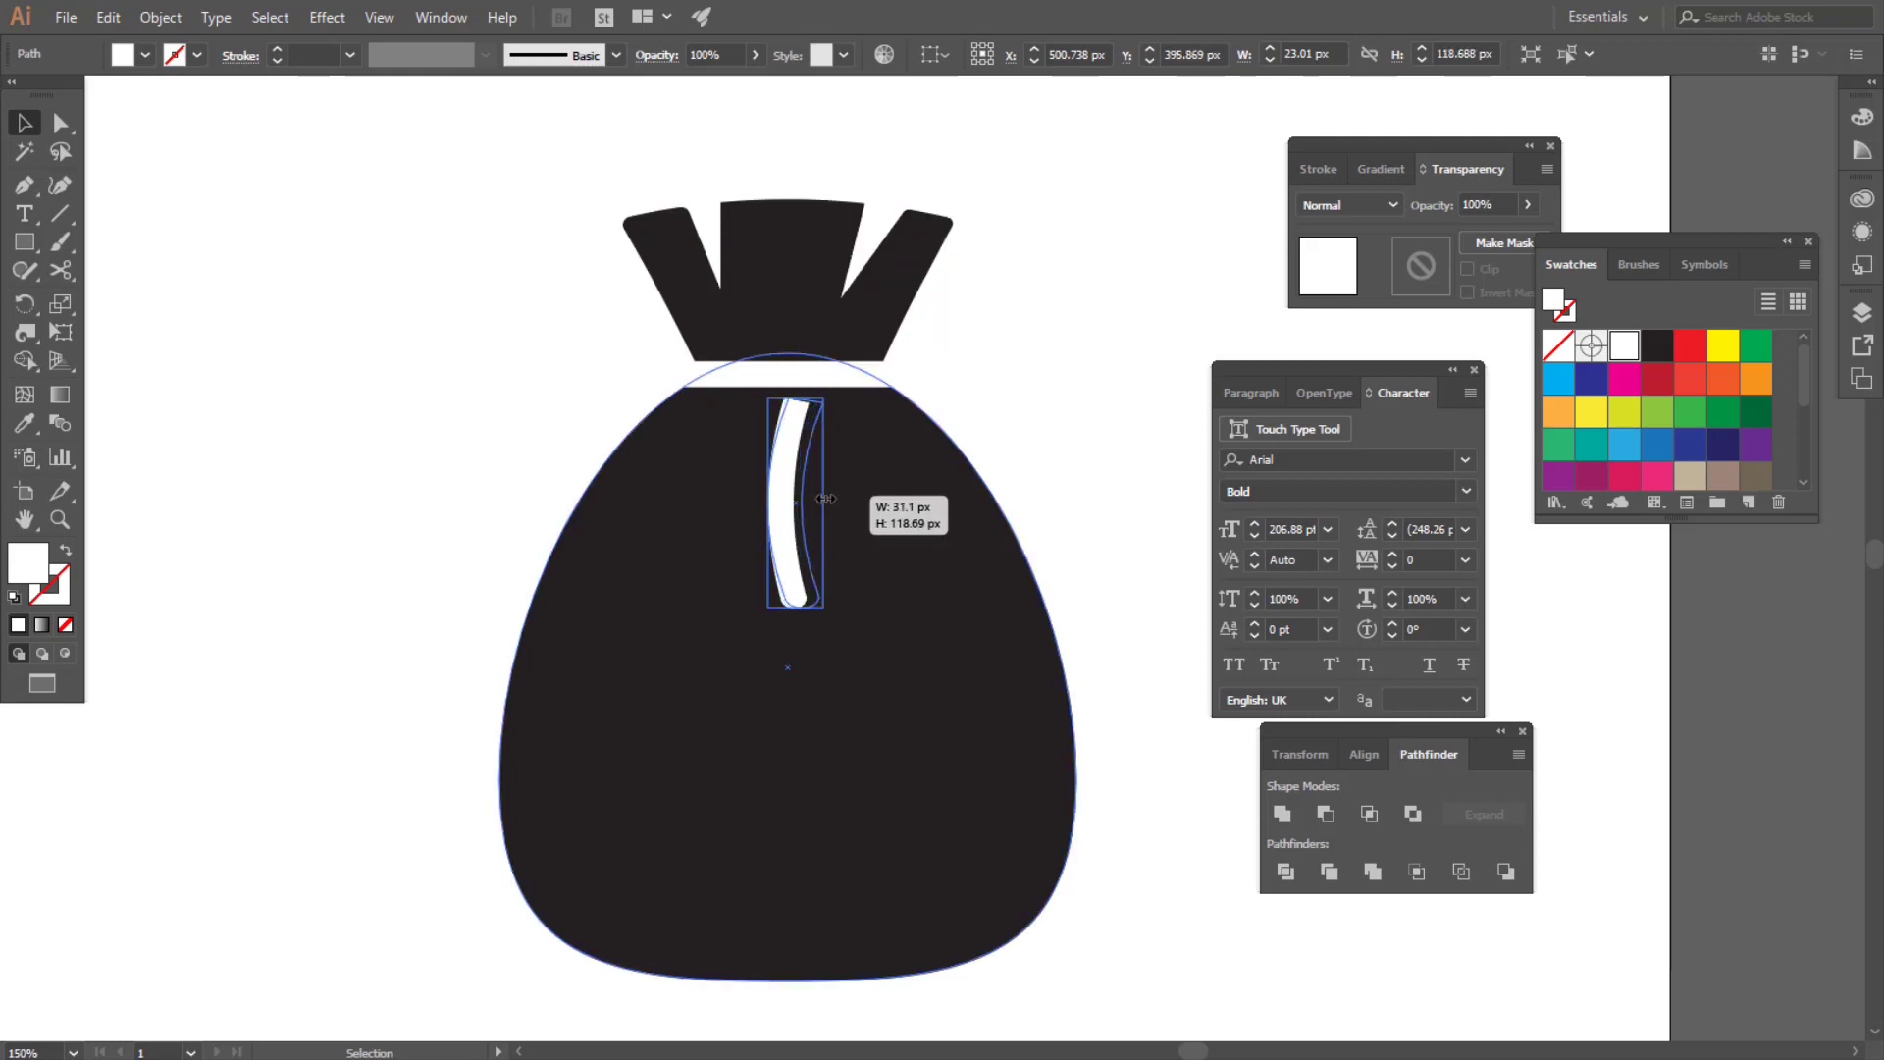
pyautogui.hotkey('ctrl', 'z')
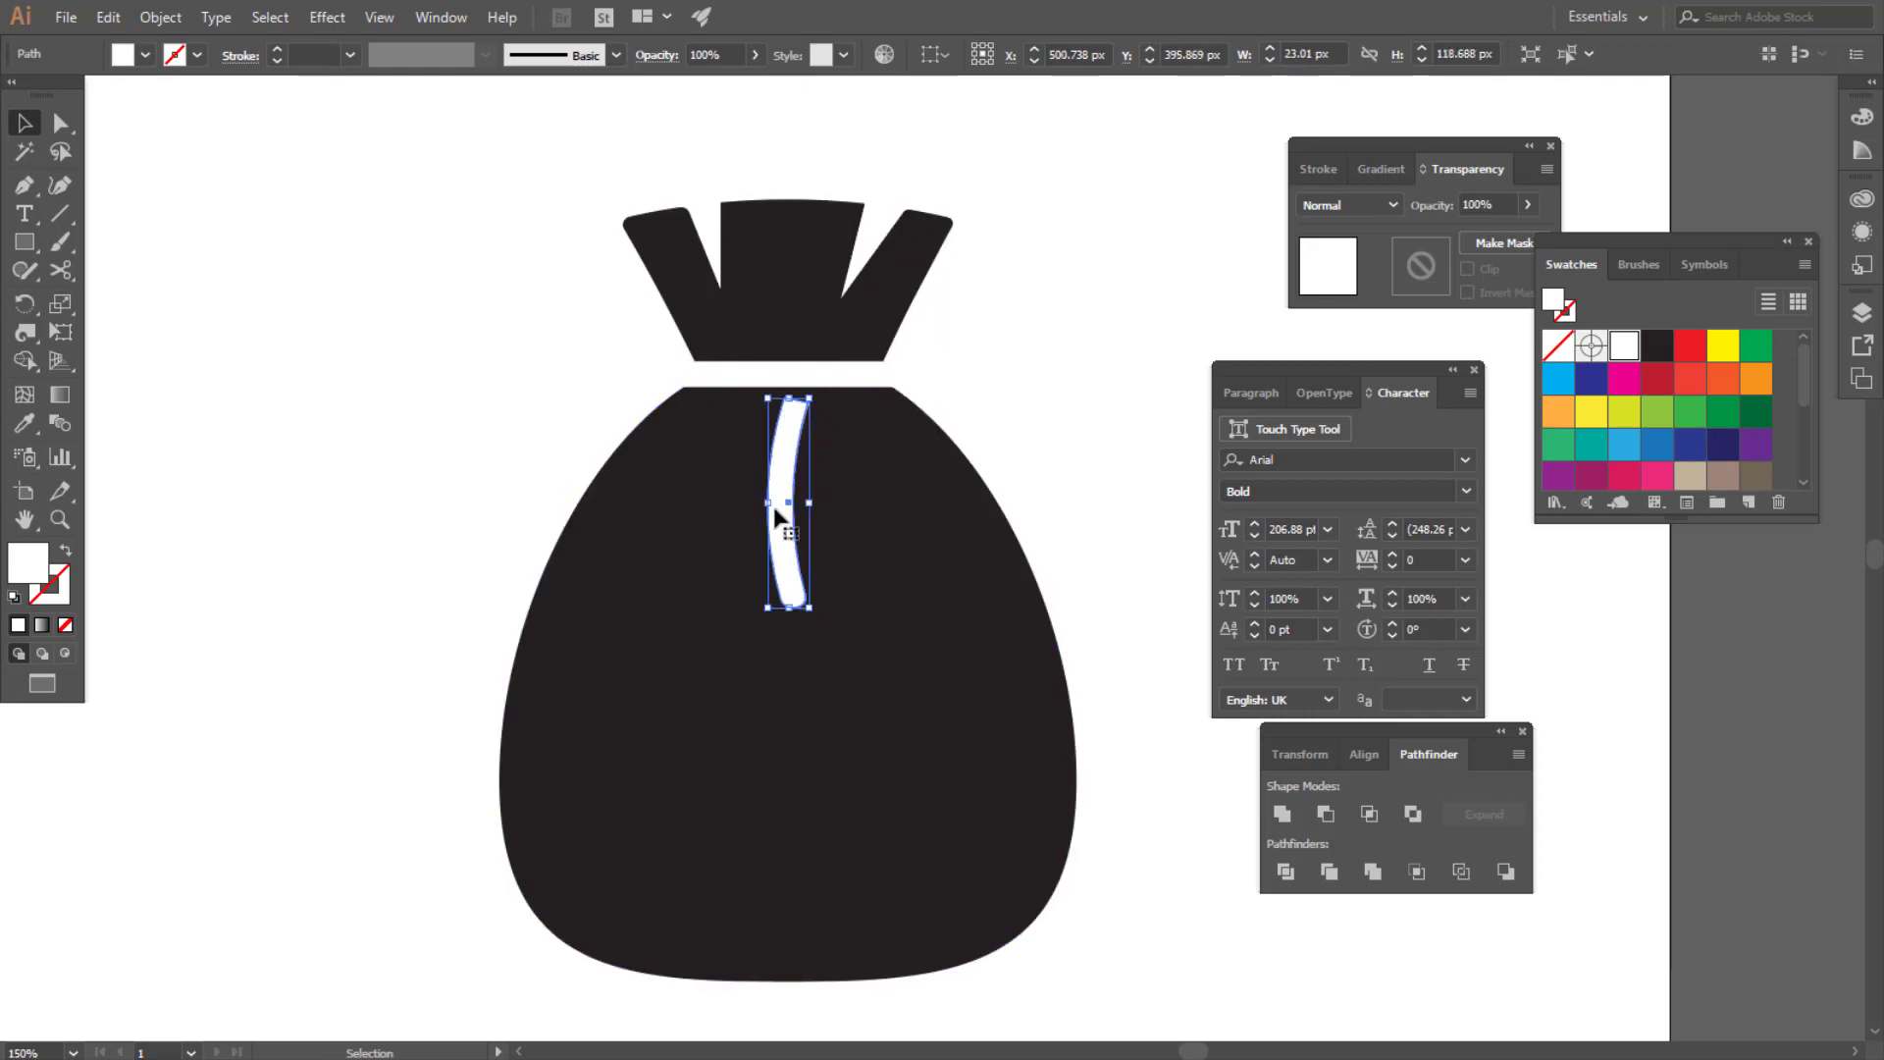
pyautogui.moveTo(775, 517); pyautogui.dragTo(757, 485)
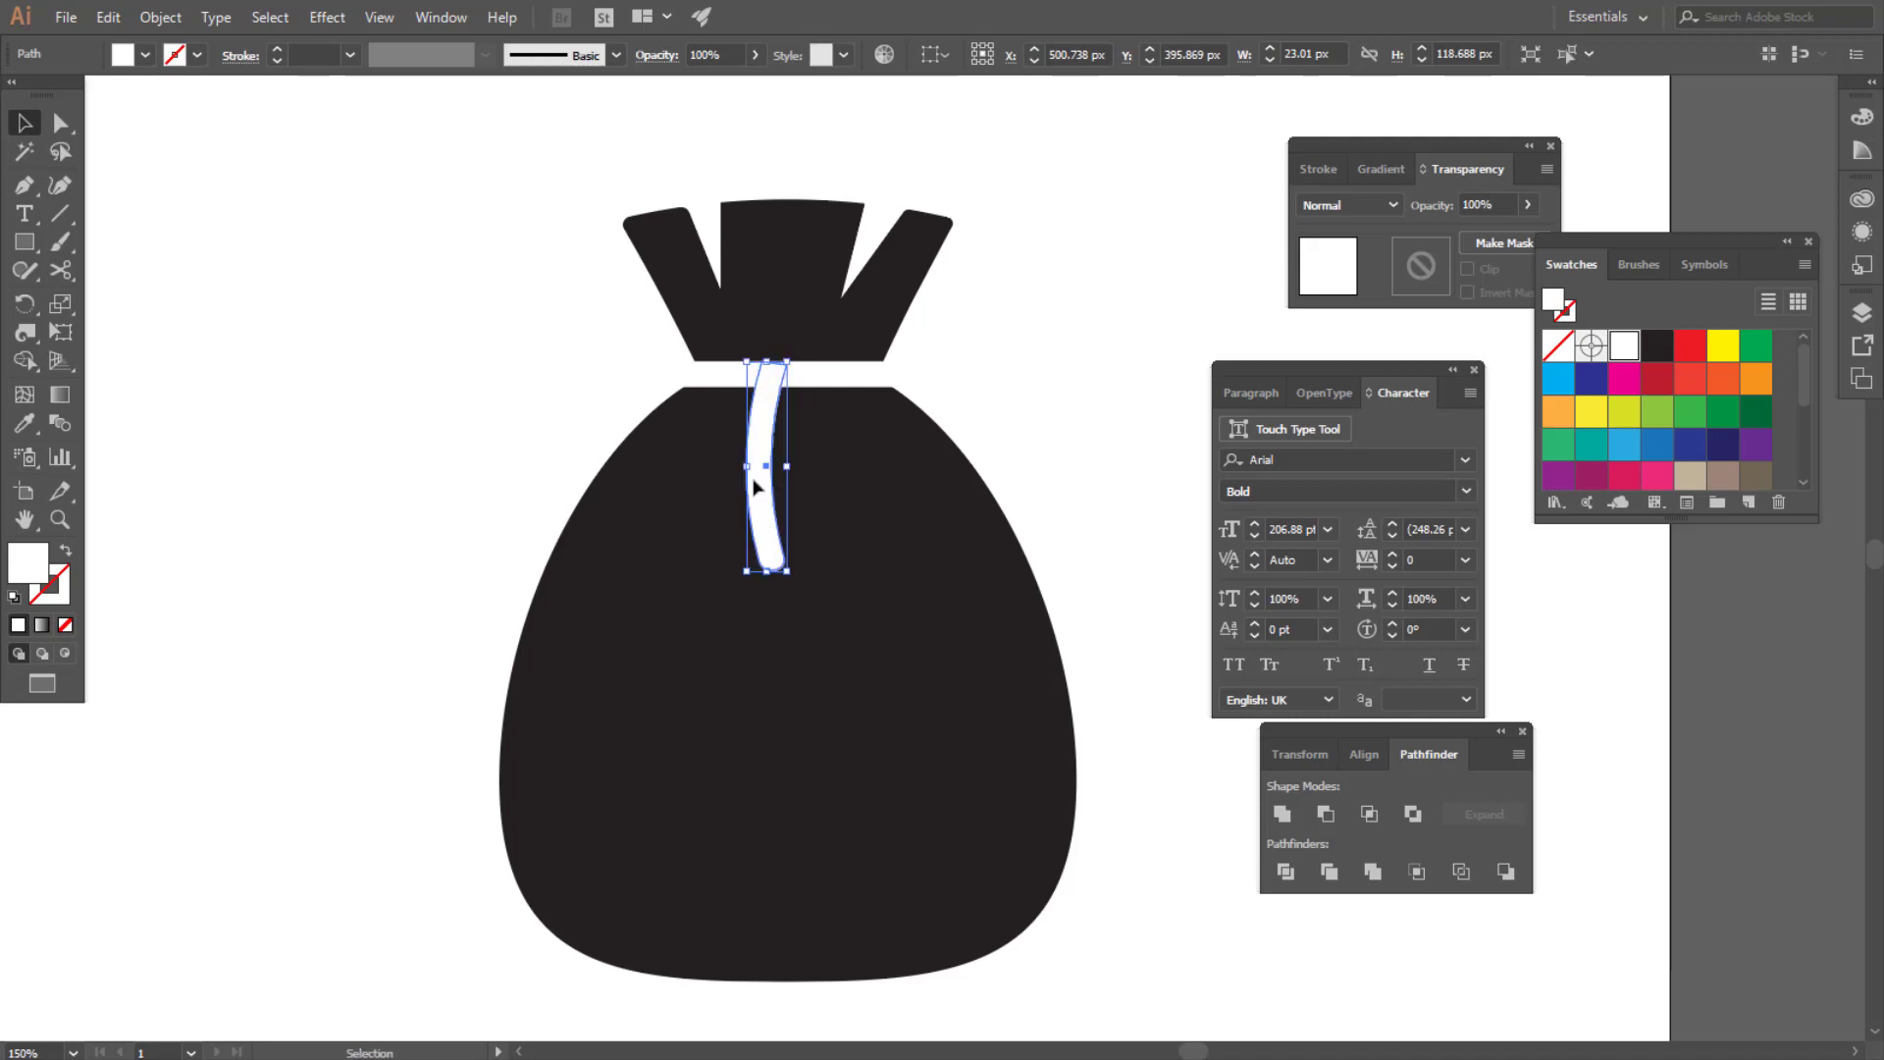
pyautogui.click(1041, 391)
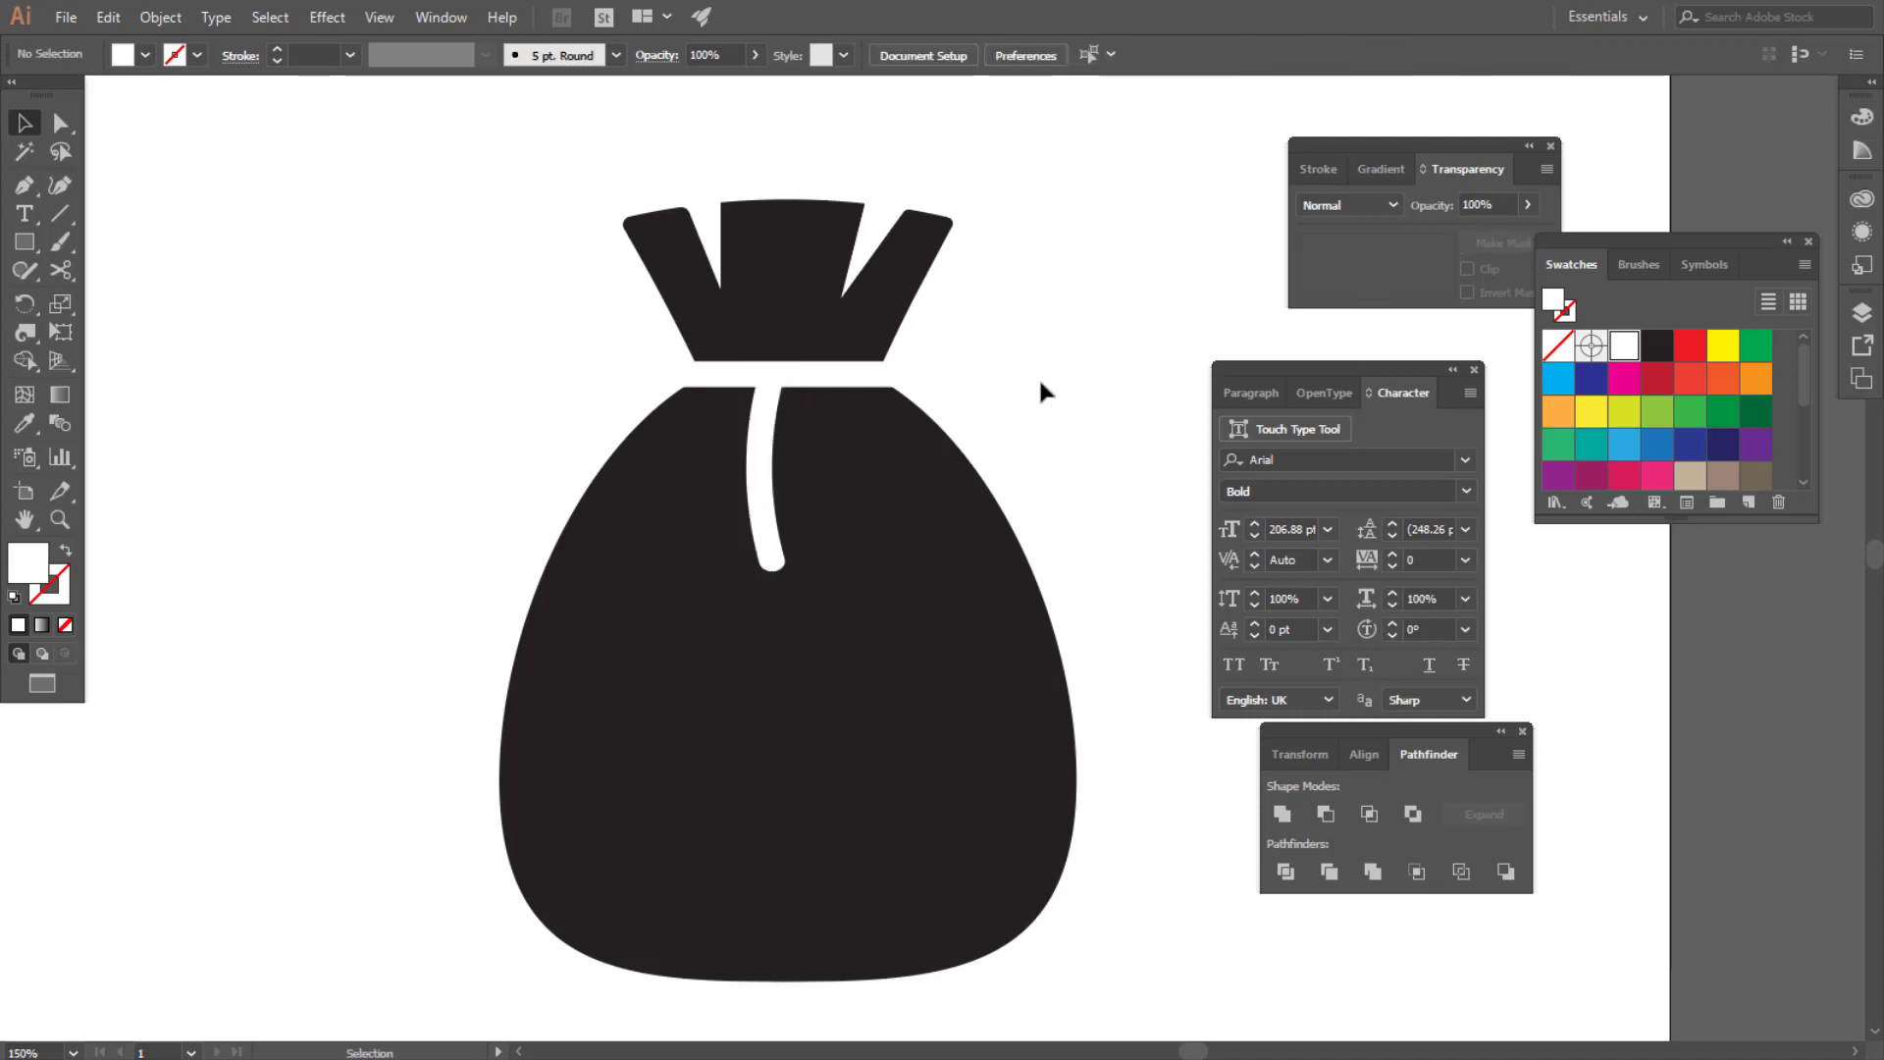
# Create a vertically reflected copy of the curved string, then shorten and angle it outward as the right-hand string
pyautogui.rightClick(754, 446)
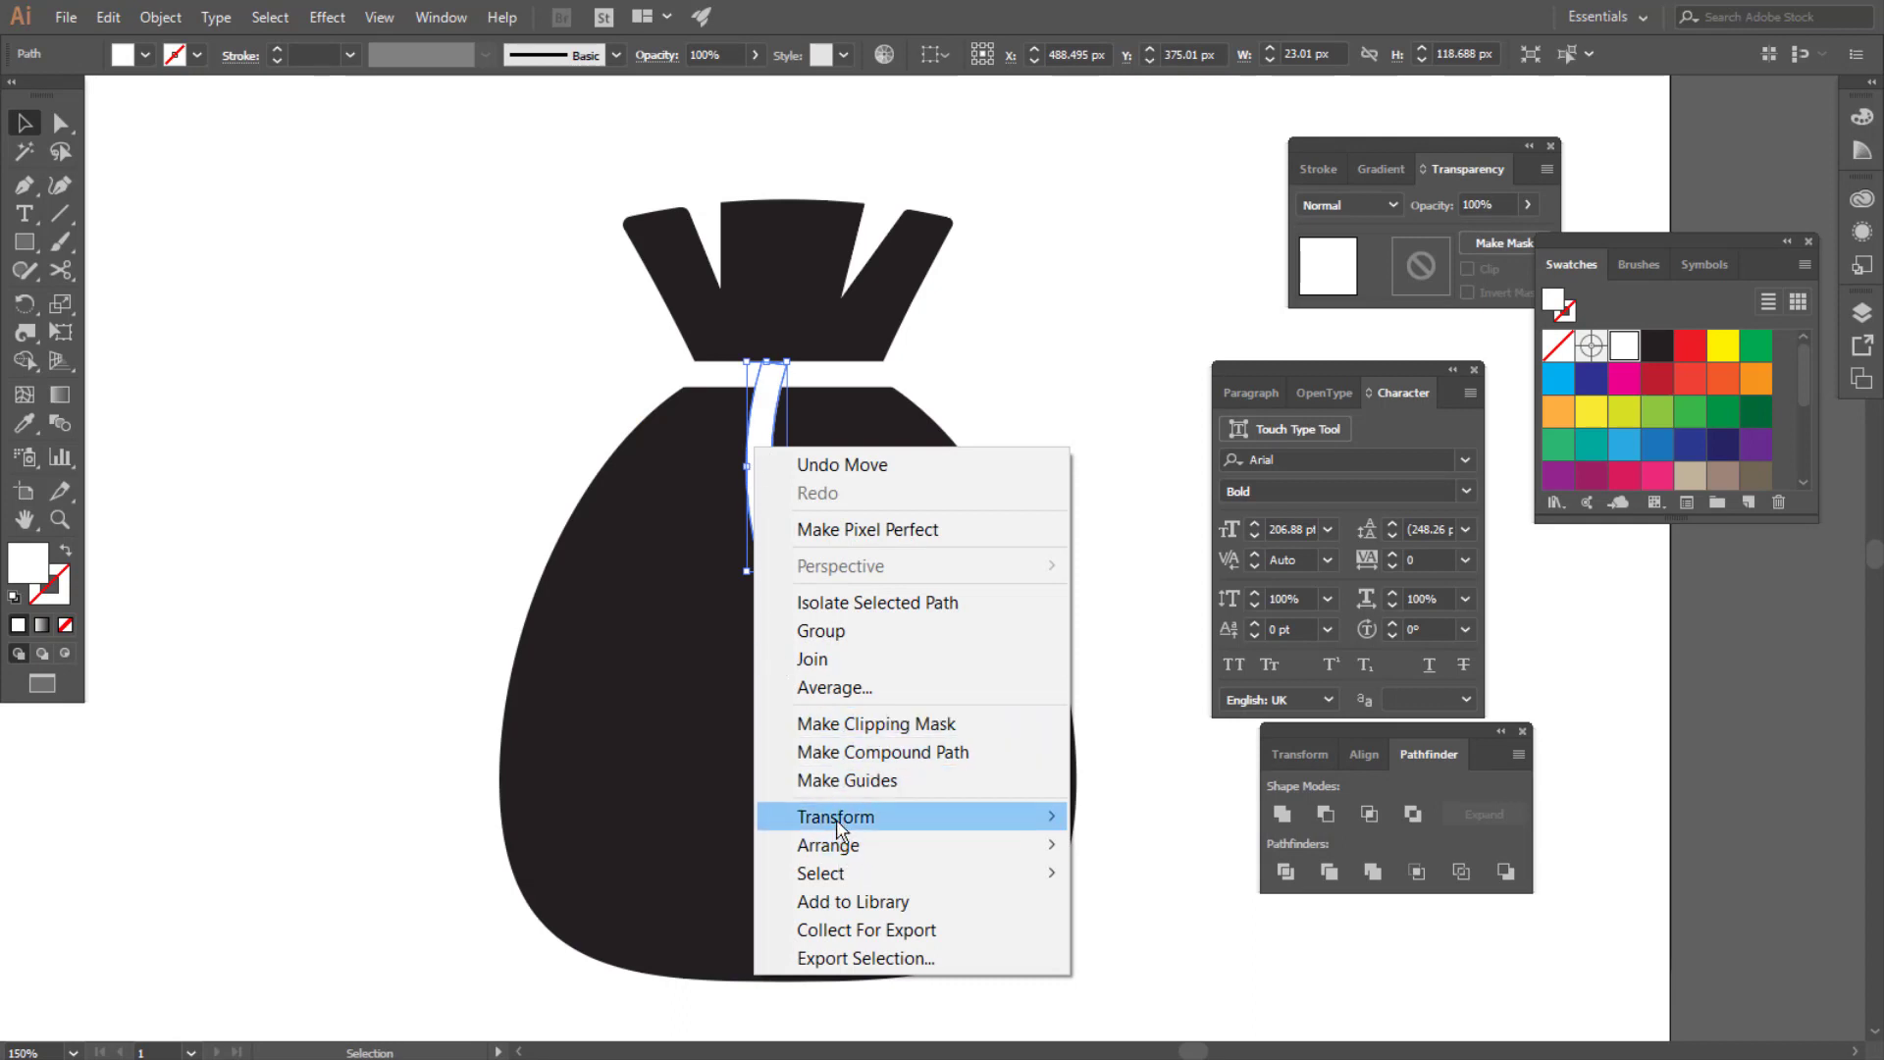
pyautogui.moveTo(836, 820)
pyautogui.click(1148, 908)
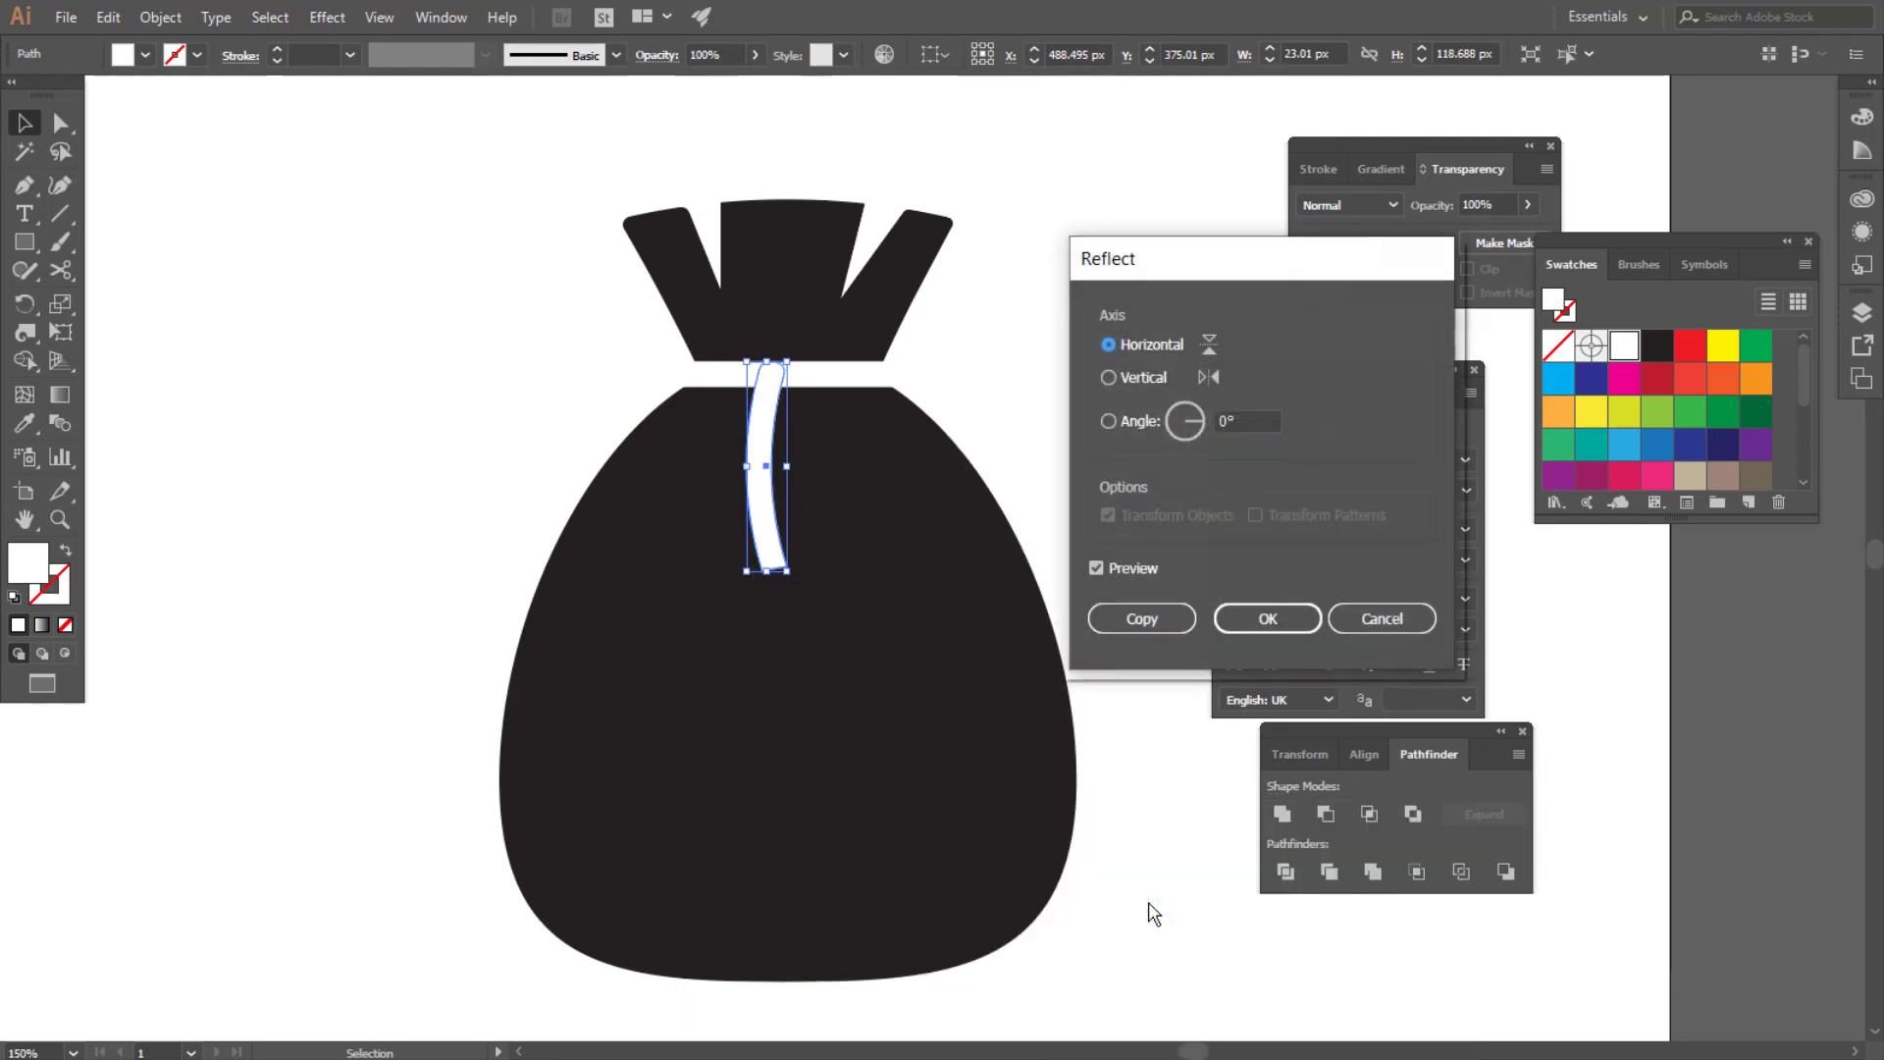
pyautogui.click(1108, 377)
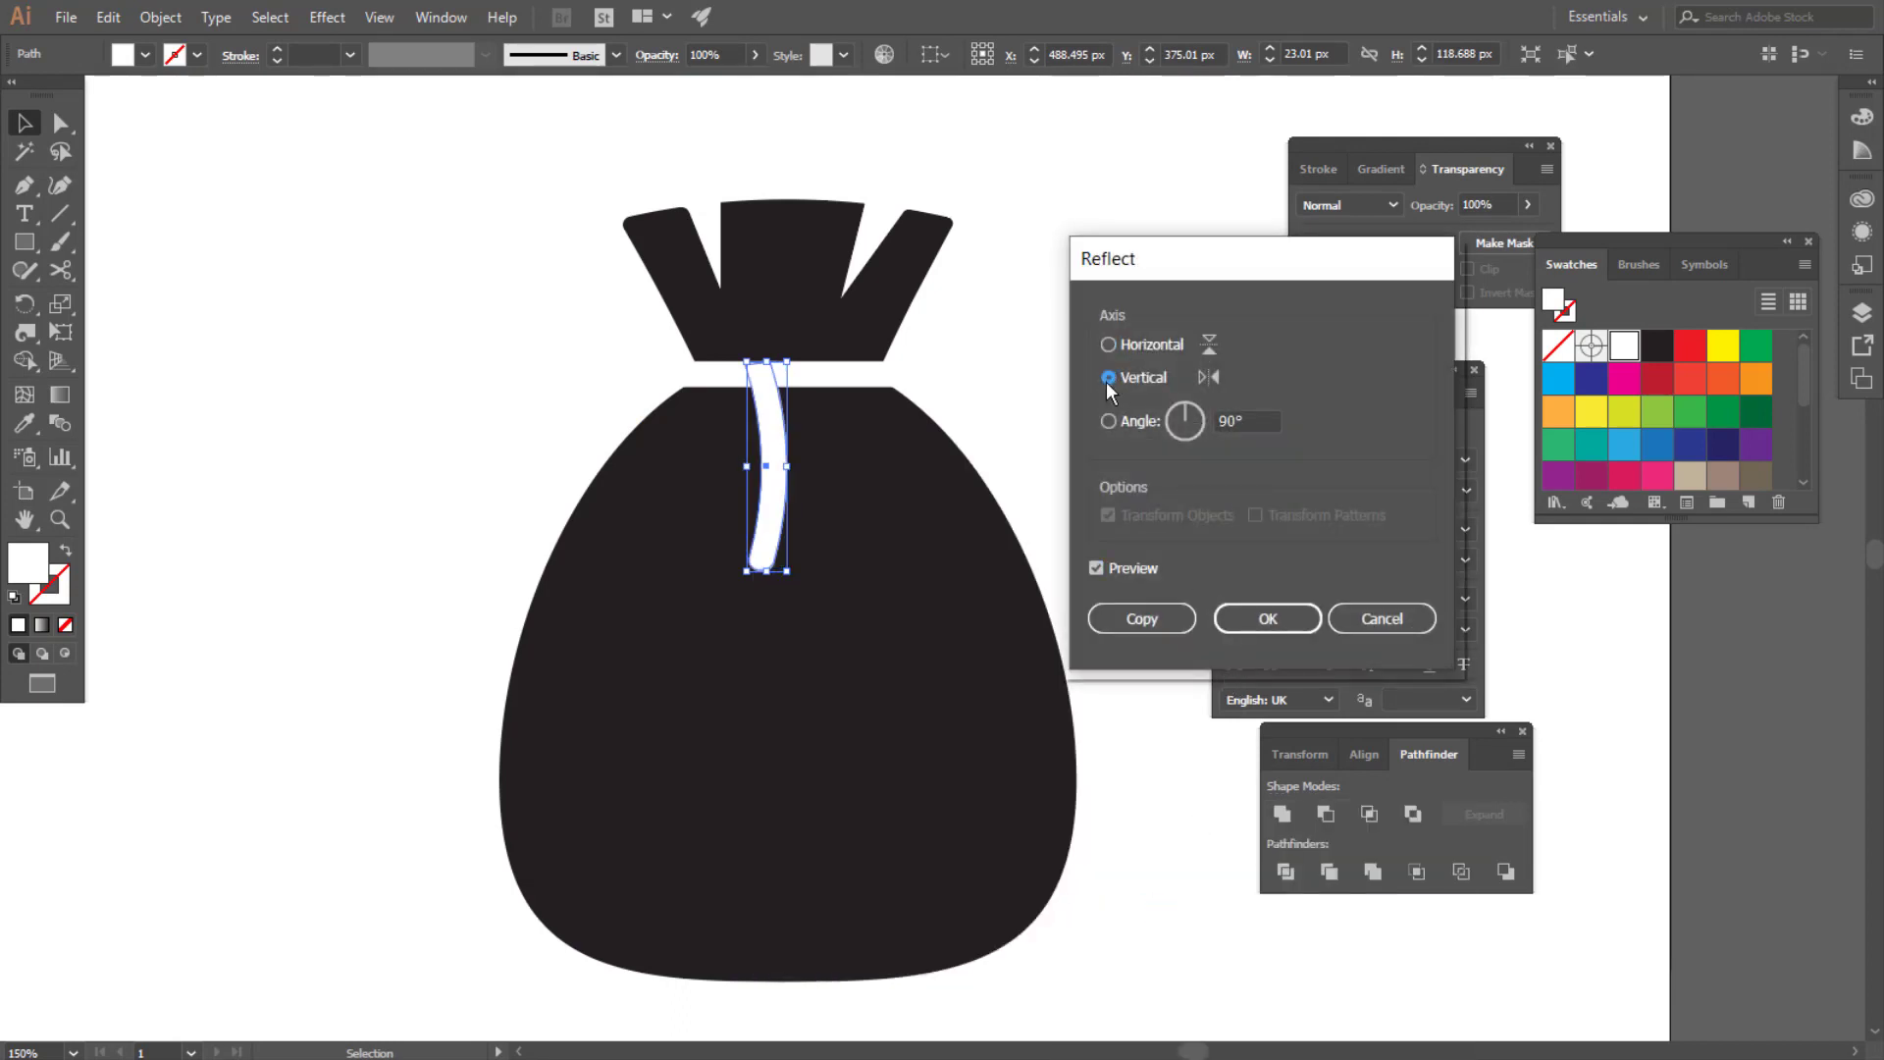
pyautogui.click(1139, 619)
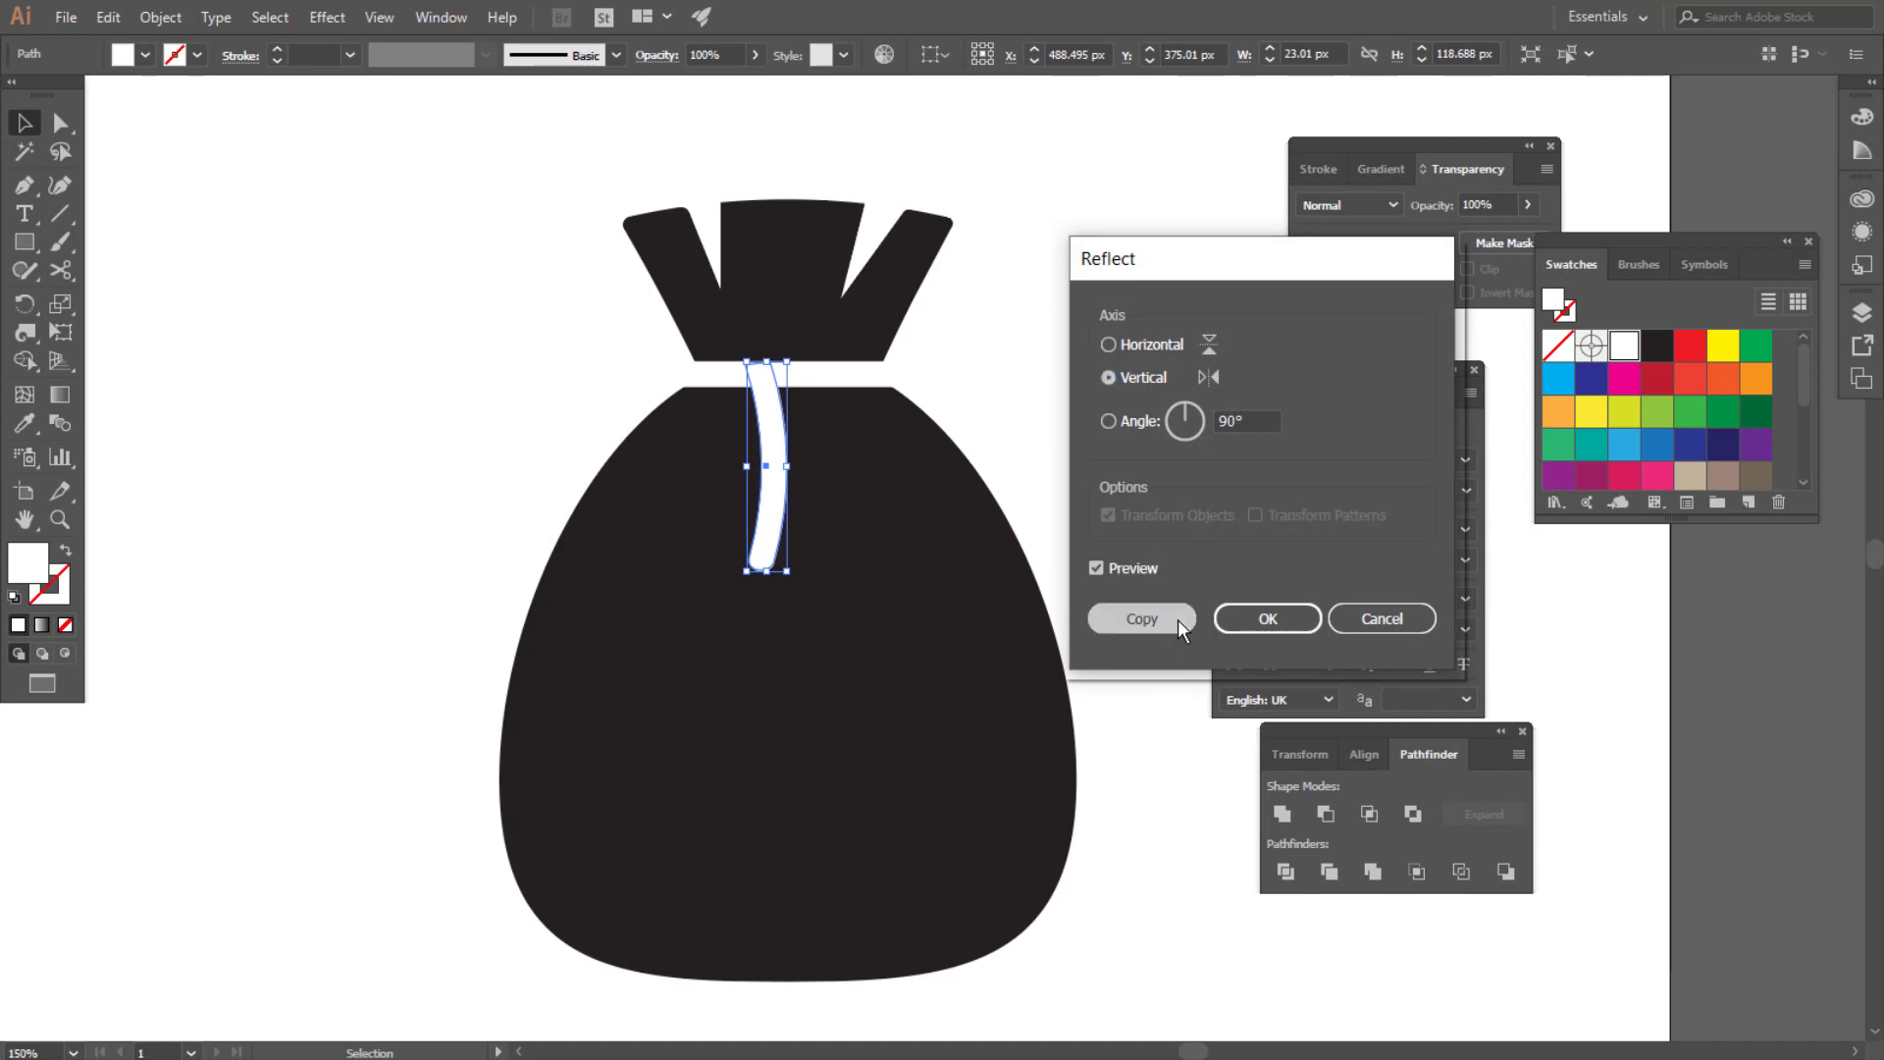
pyautogui.moveTo(785, 522); pyautogui.dragTo(869, 536)
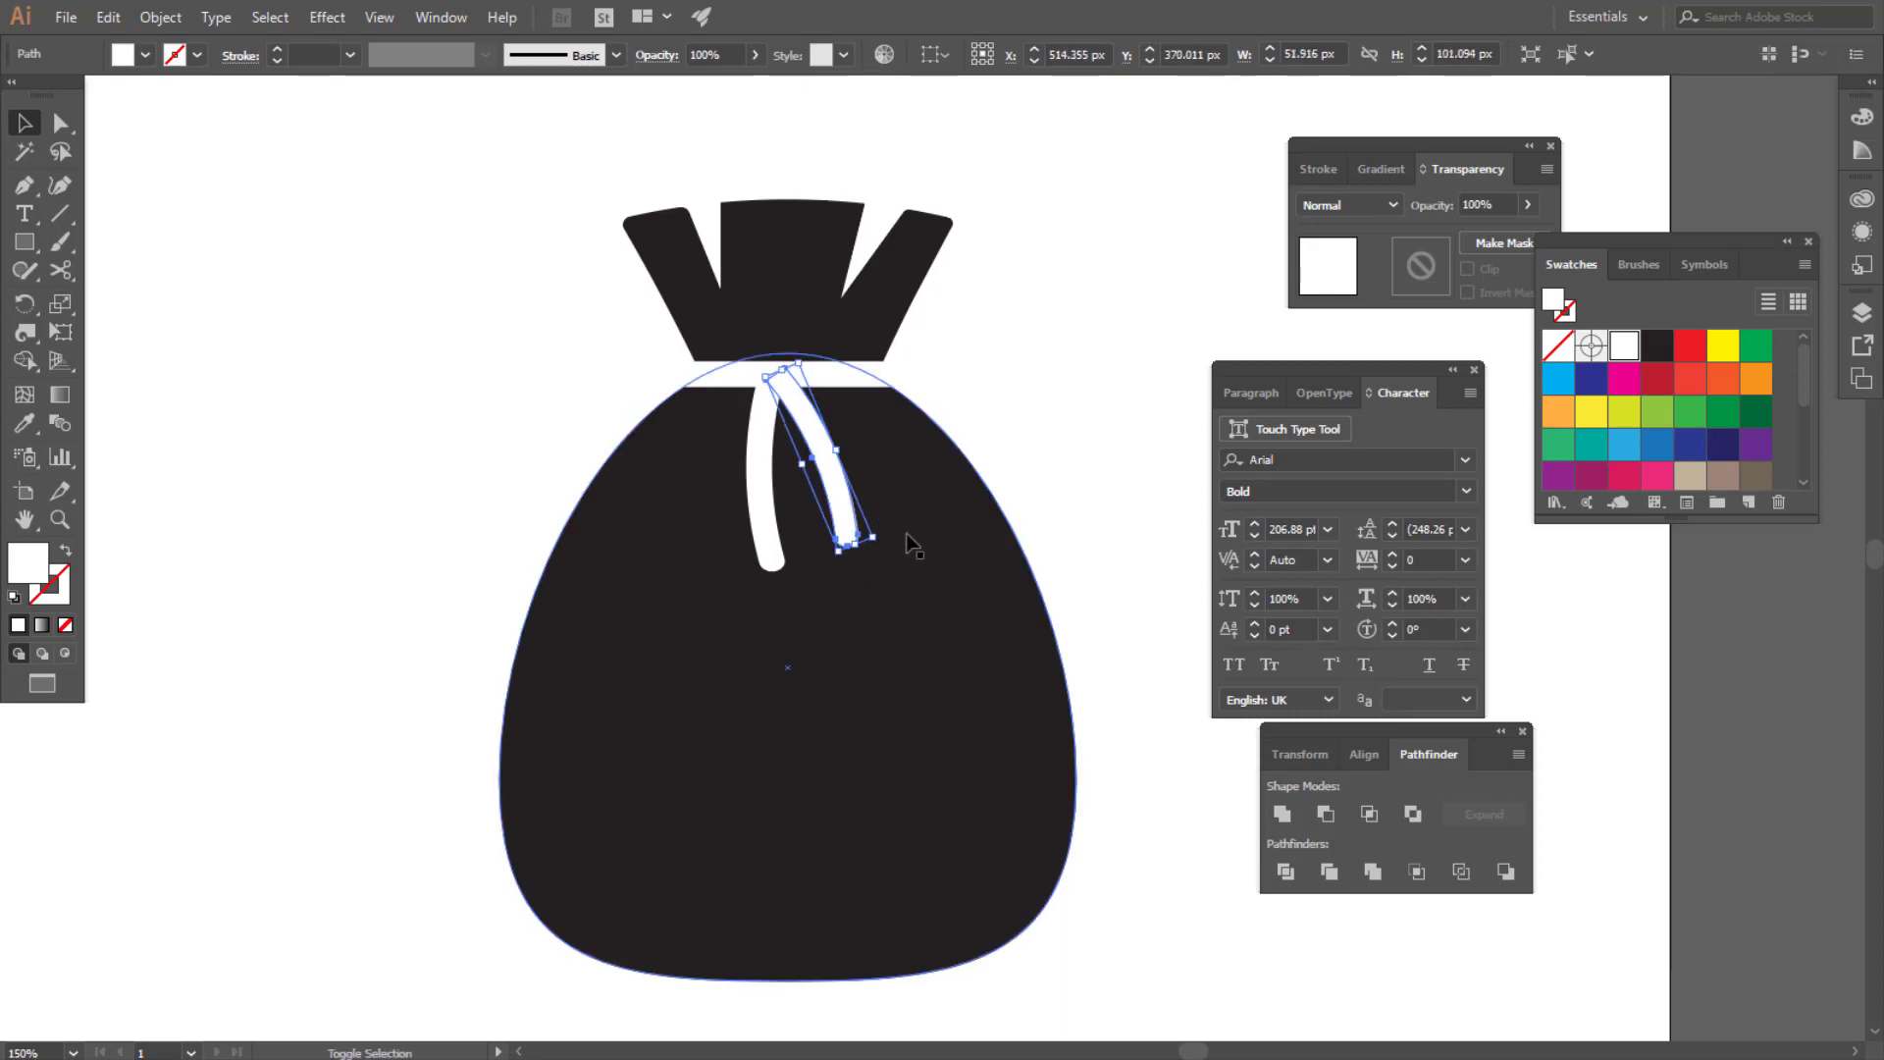
pyautogui.click(1064, 417)
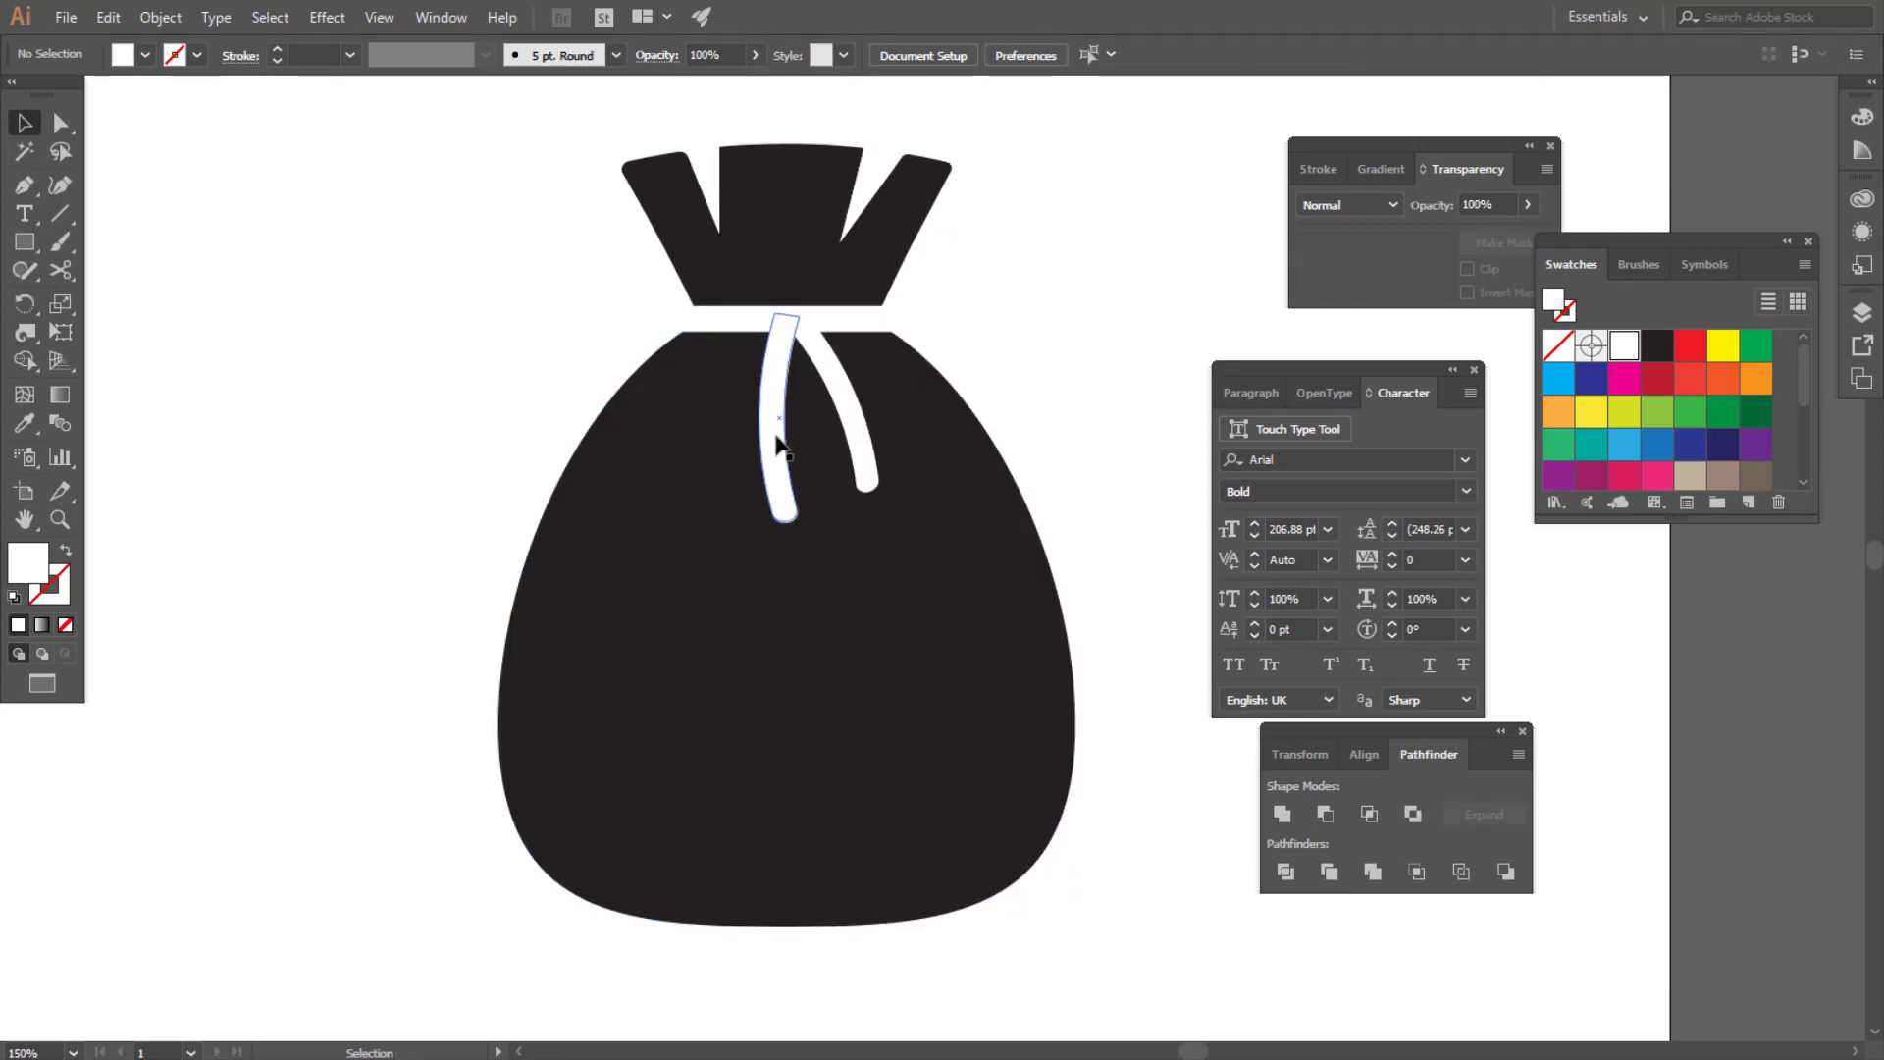
# Rotate the left string so it hangs outward and its upper end meets the right string at the band
pyautogui.click(780, 435)
pyautogui.moveTo(772, 535); pyautogui.dragTo(771, 462)
pyautogui.click(1058, 353)
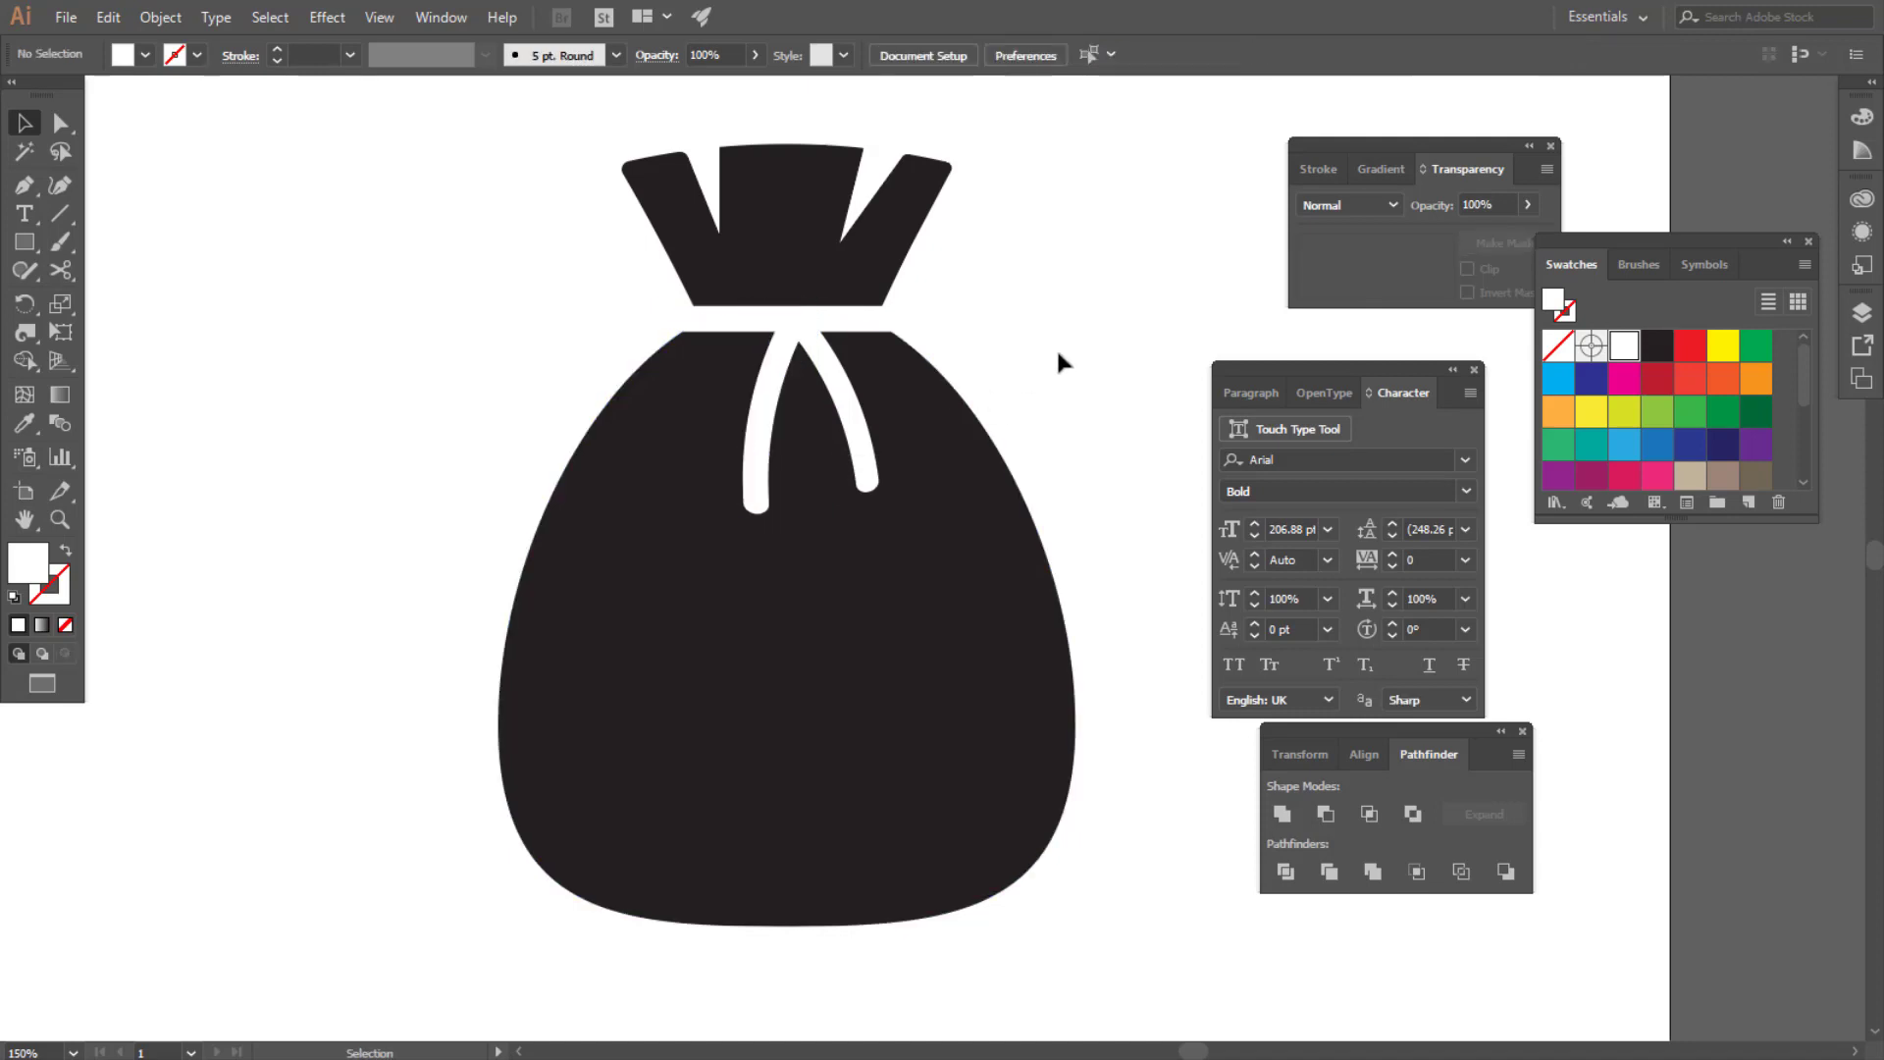
# Rotate the right string slightly further outward and nudge it to the right so it still joins the band
pyautogui.click(863, 434)
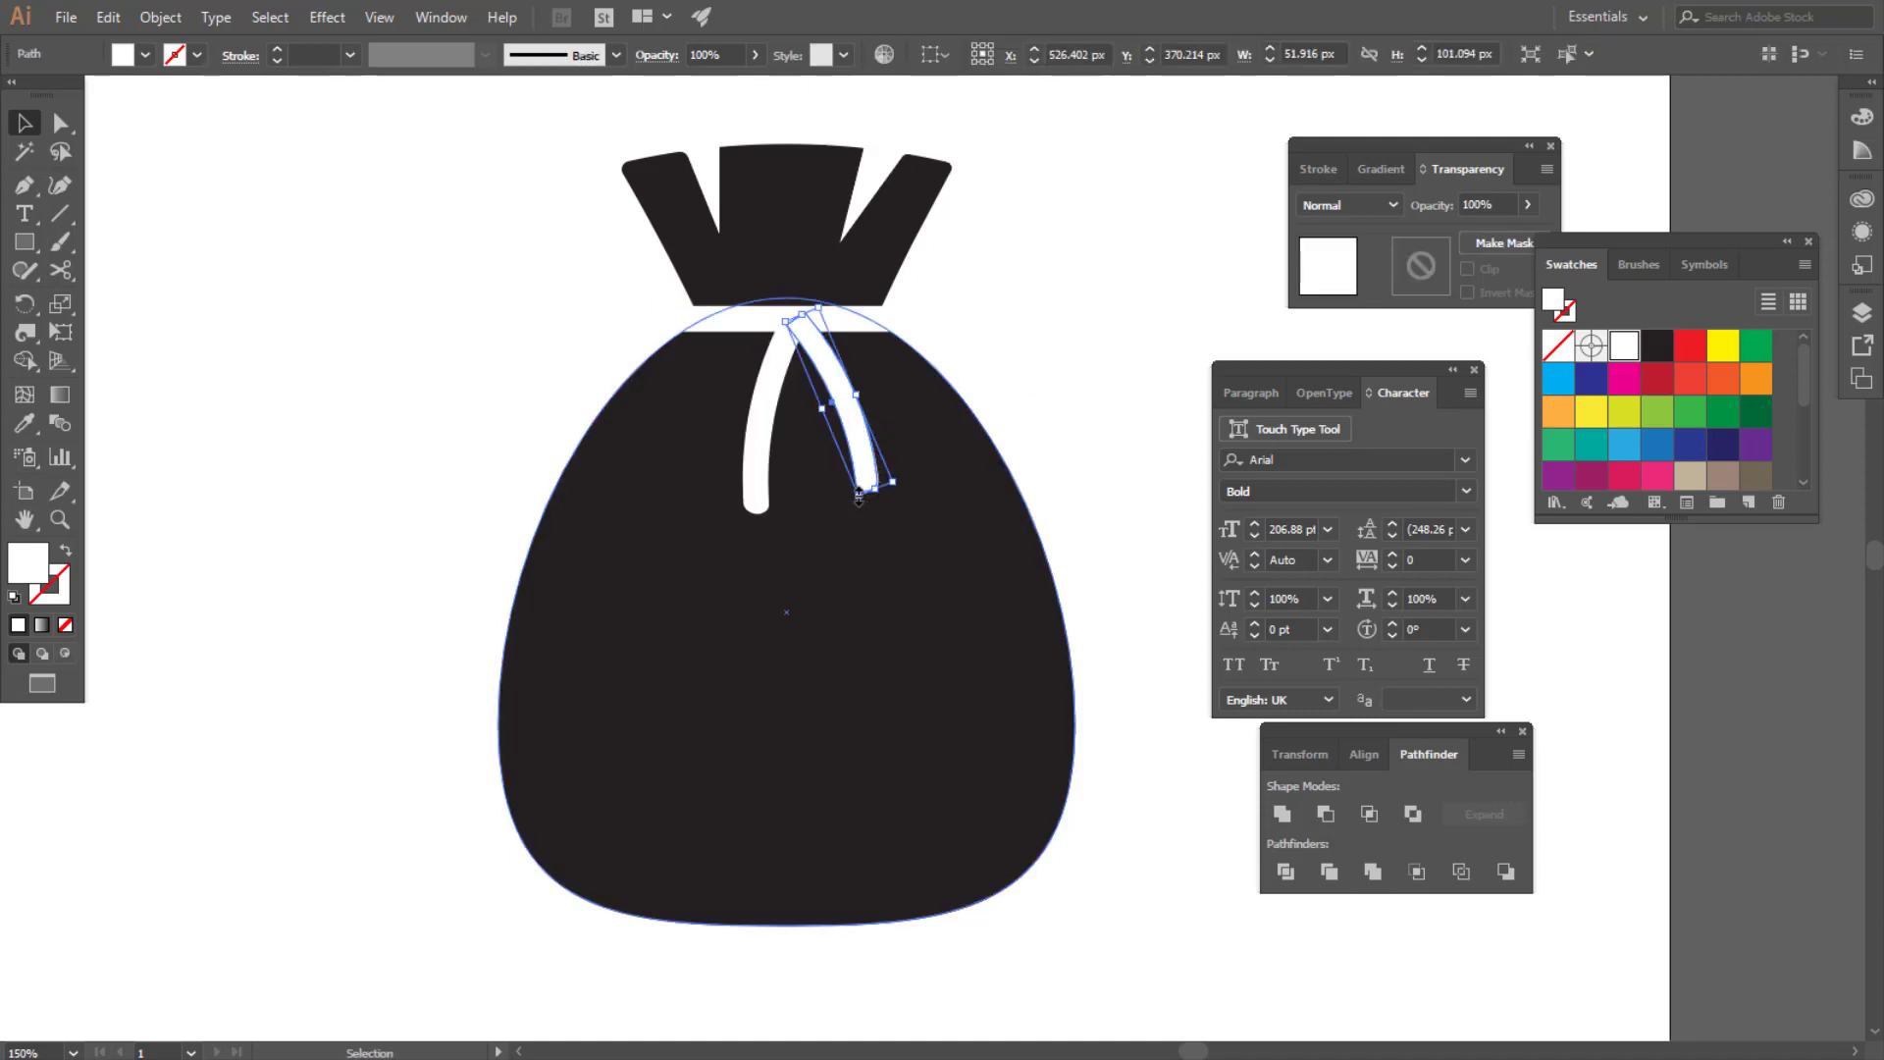
pyautogui.moveTo(882, 500); pyautogui.dragTo(890, 498)
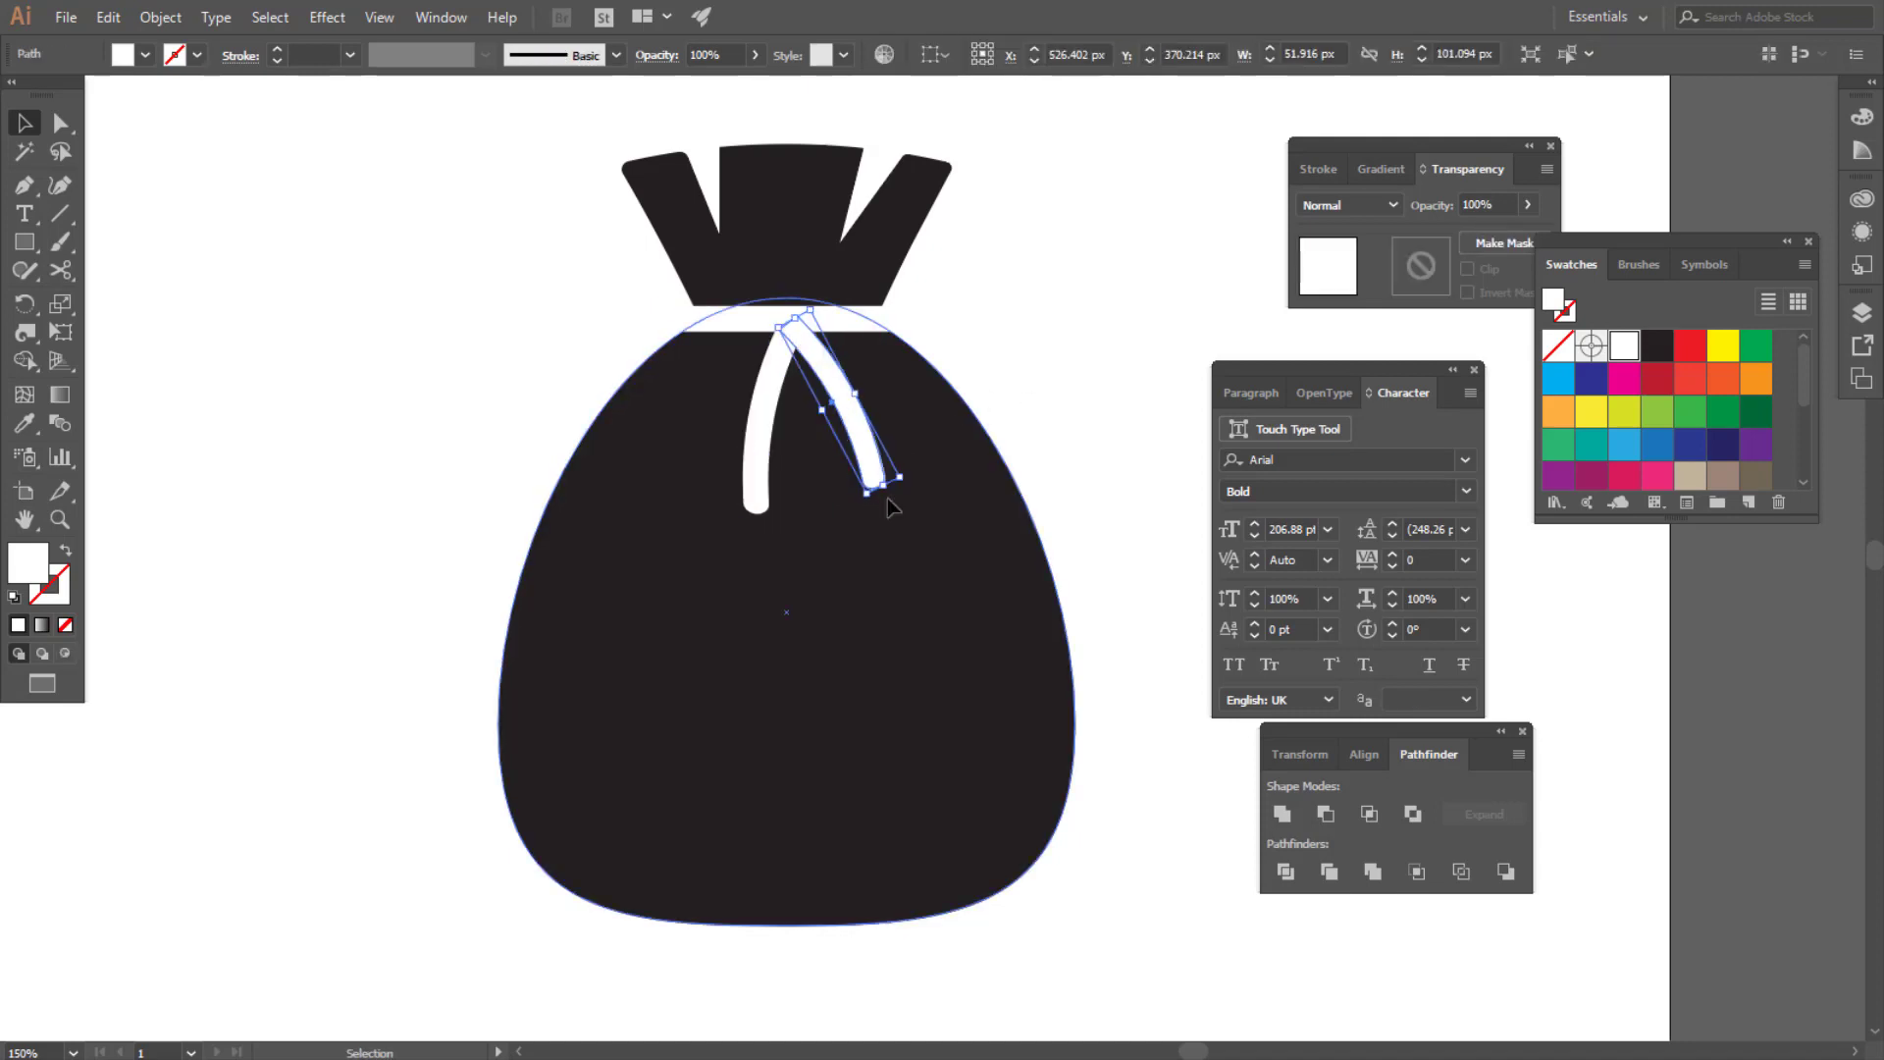
pyautogui.moveTo(859, 434); pyautogui.dragTo(868, 439)
pyautogui.click(1086, 321)
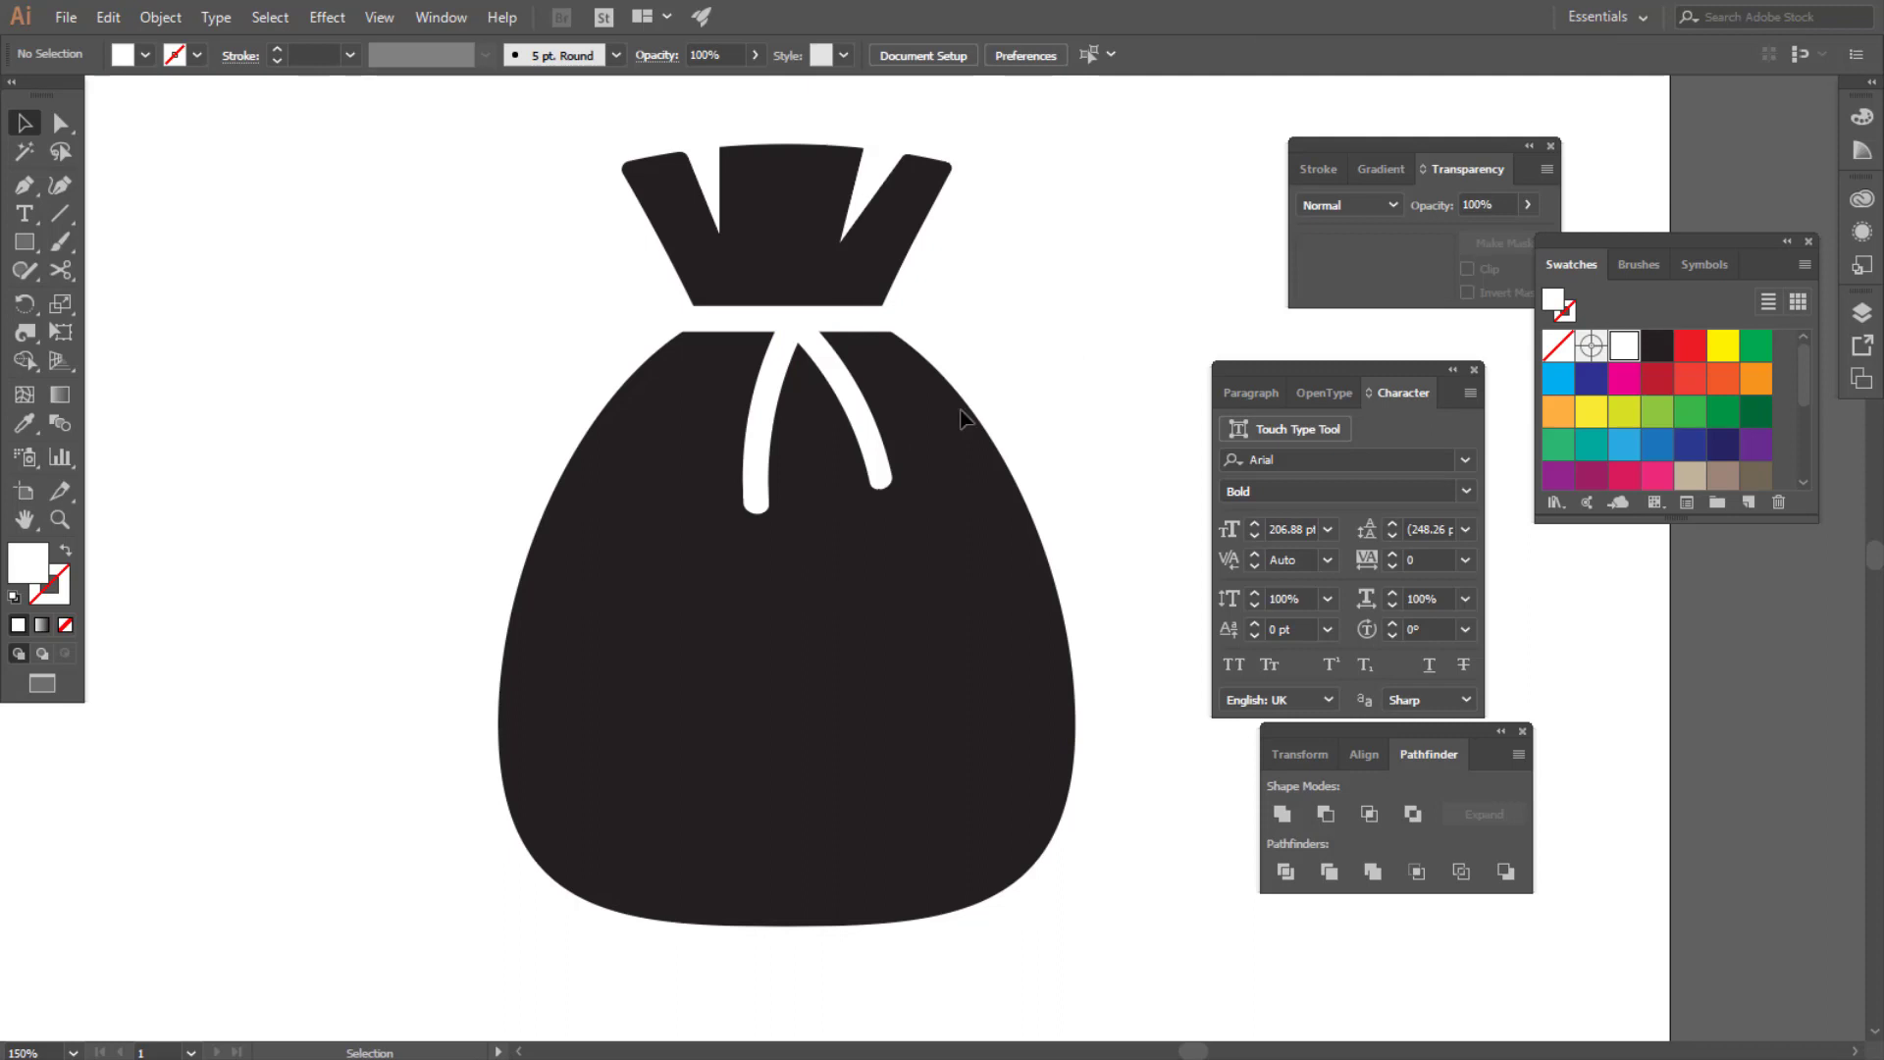
# Stretch the left string slightly downward so it hangs longer than the right one
pyautogui.click(765, 508)
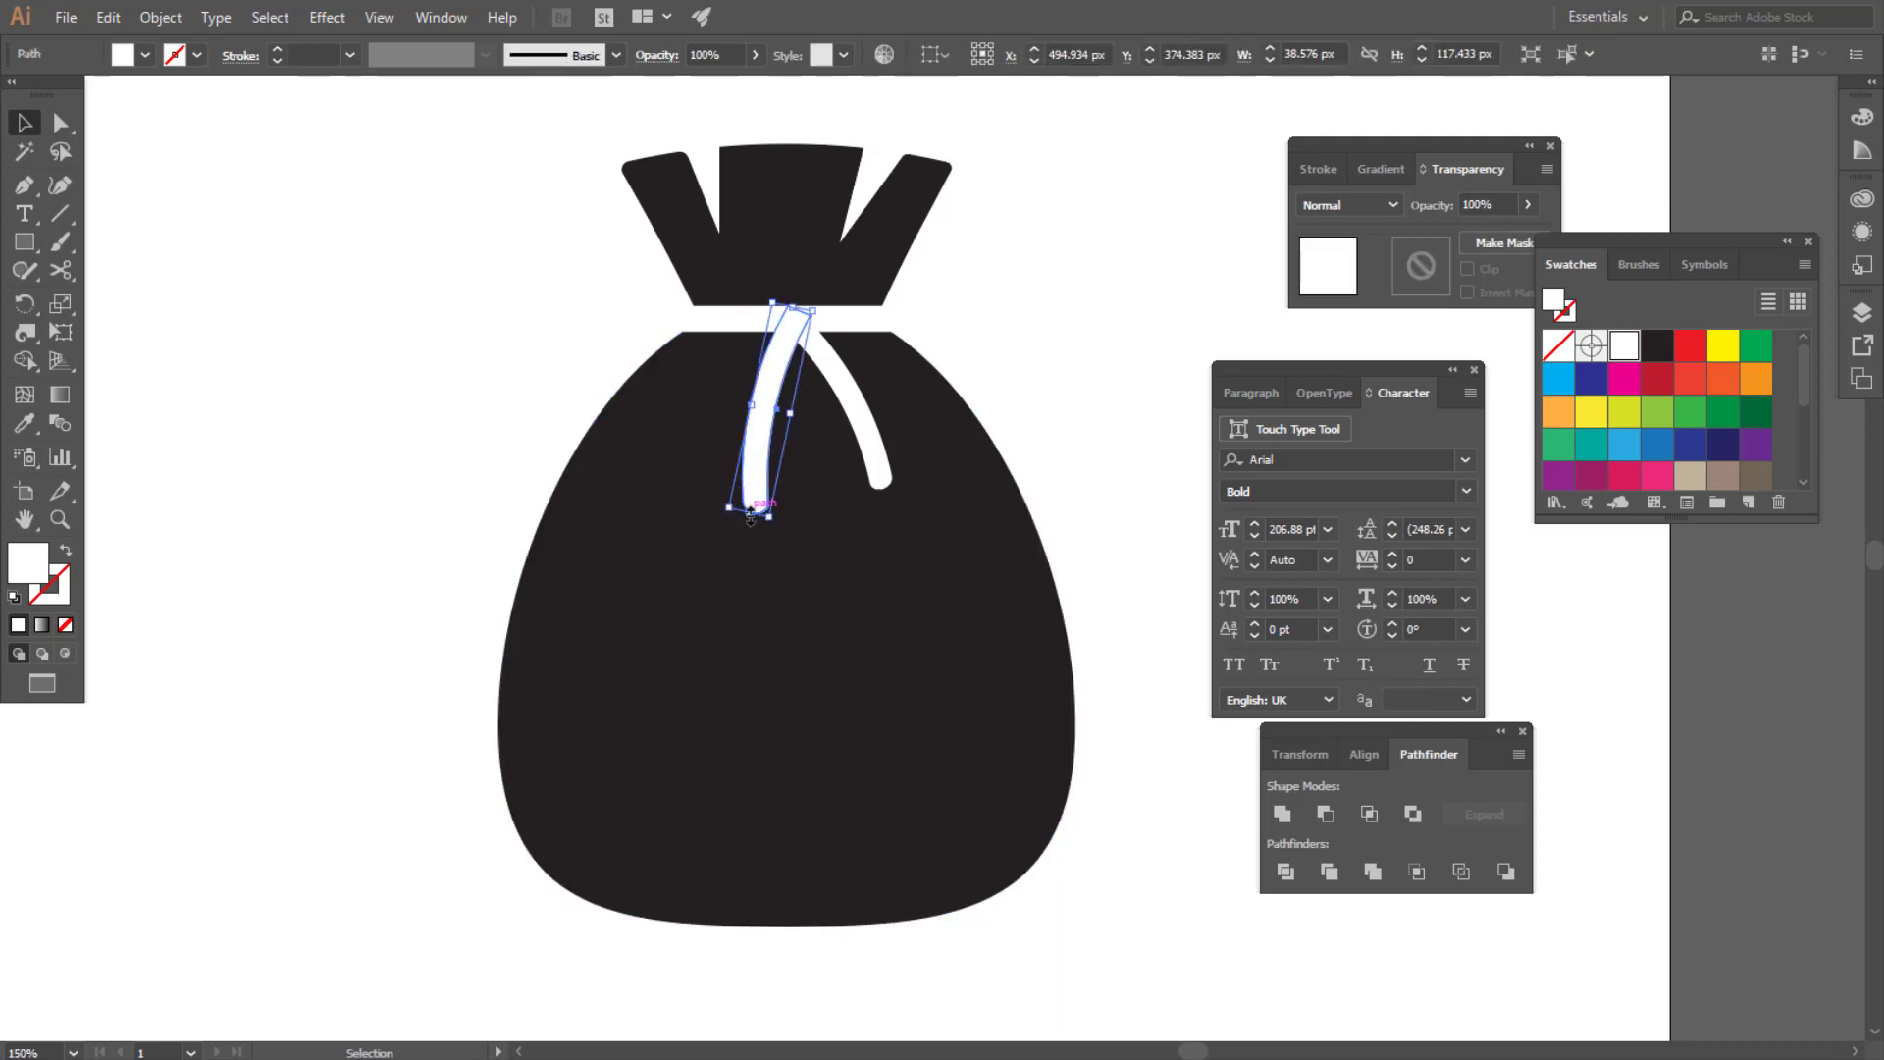
pyautogui.moveTo(751, 515); pyautogui.dragTo(746, 531)
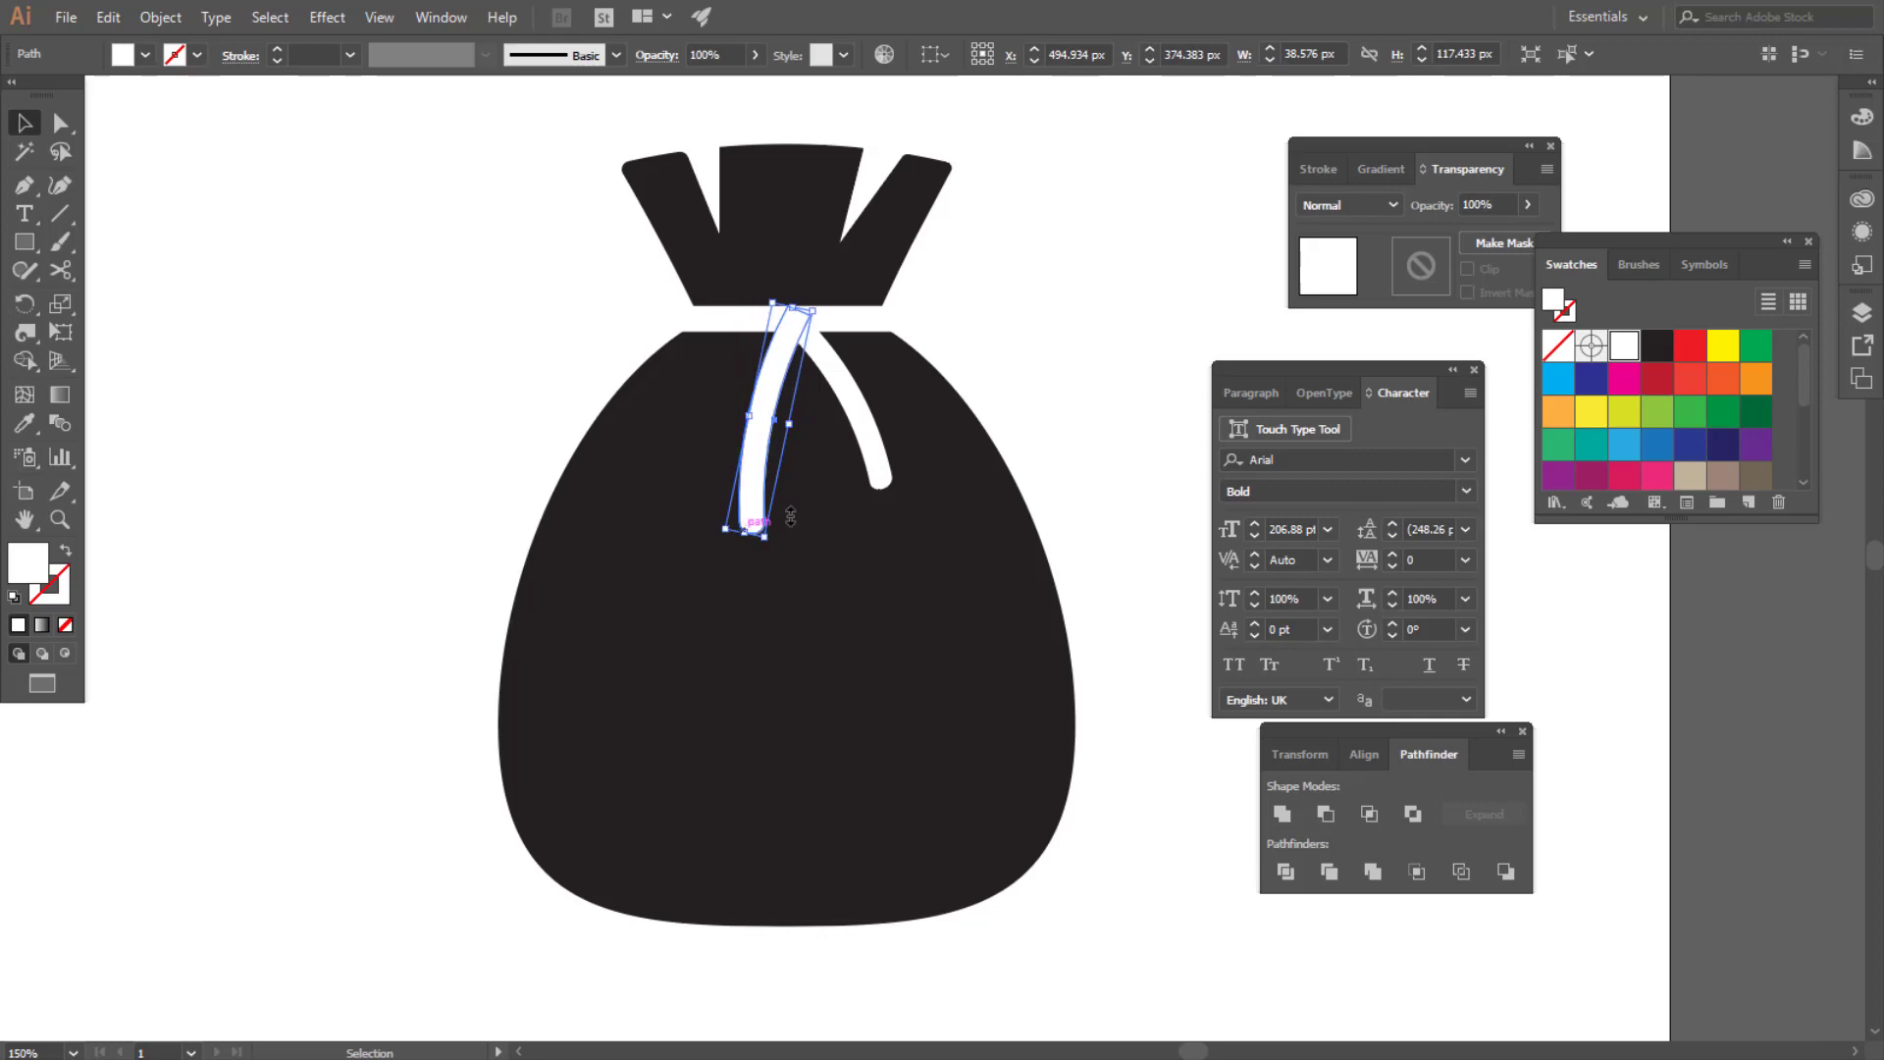
pyautogui.click(1078, 322)
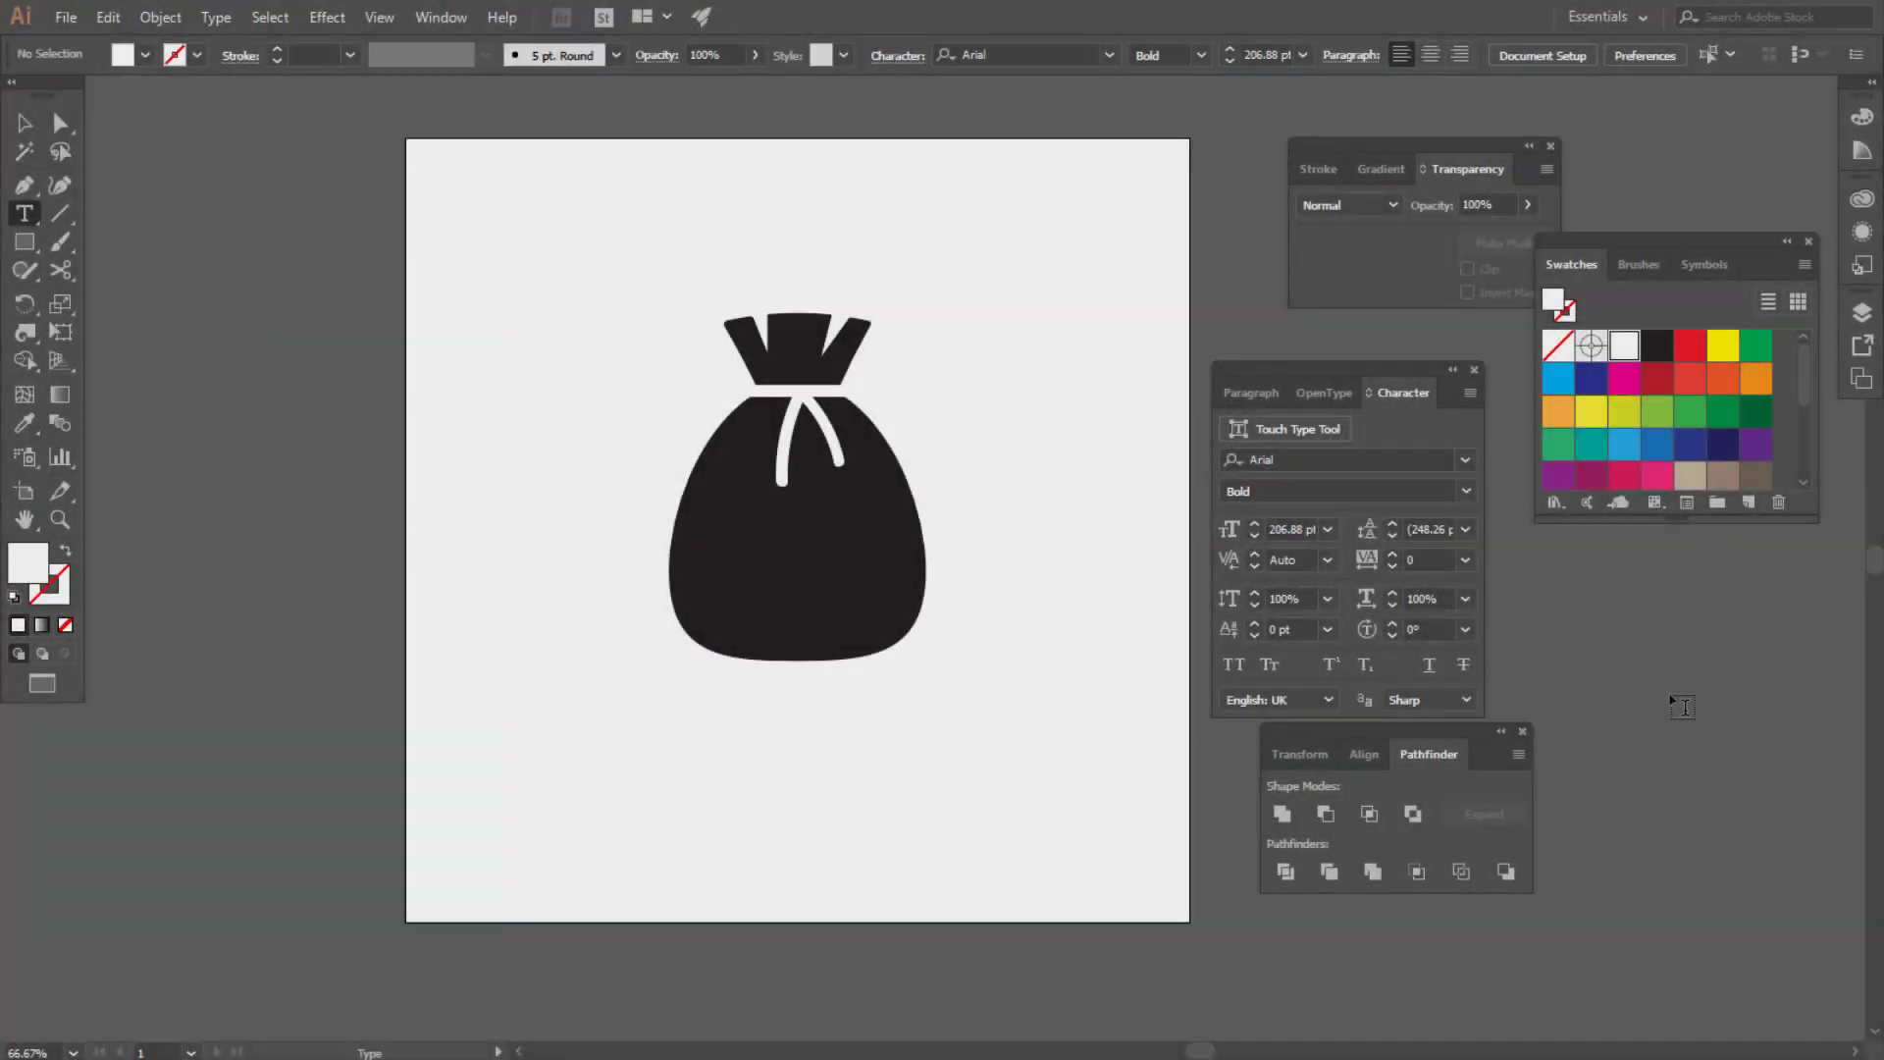
# Add a black "$" as Arial Bold text on the blank artboard area above and left of the sack
pyautogui.click(1659, 346)
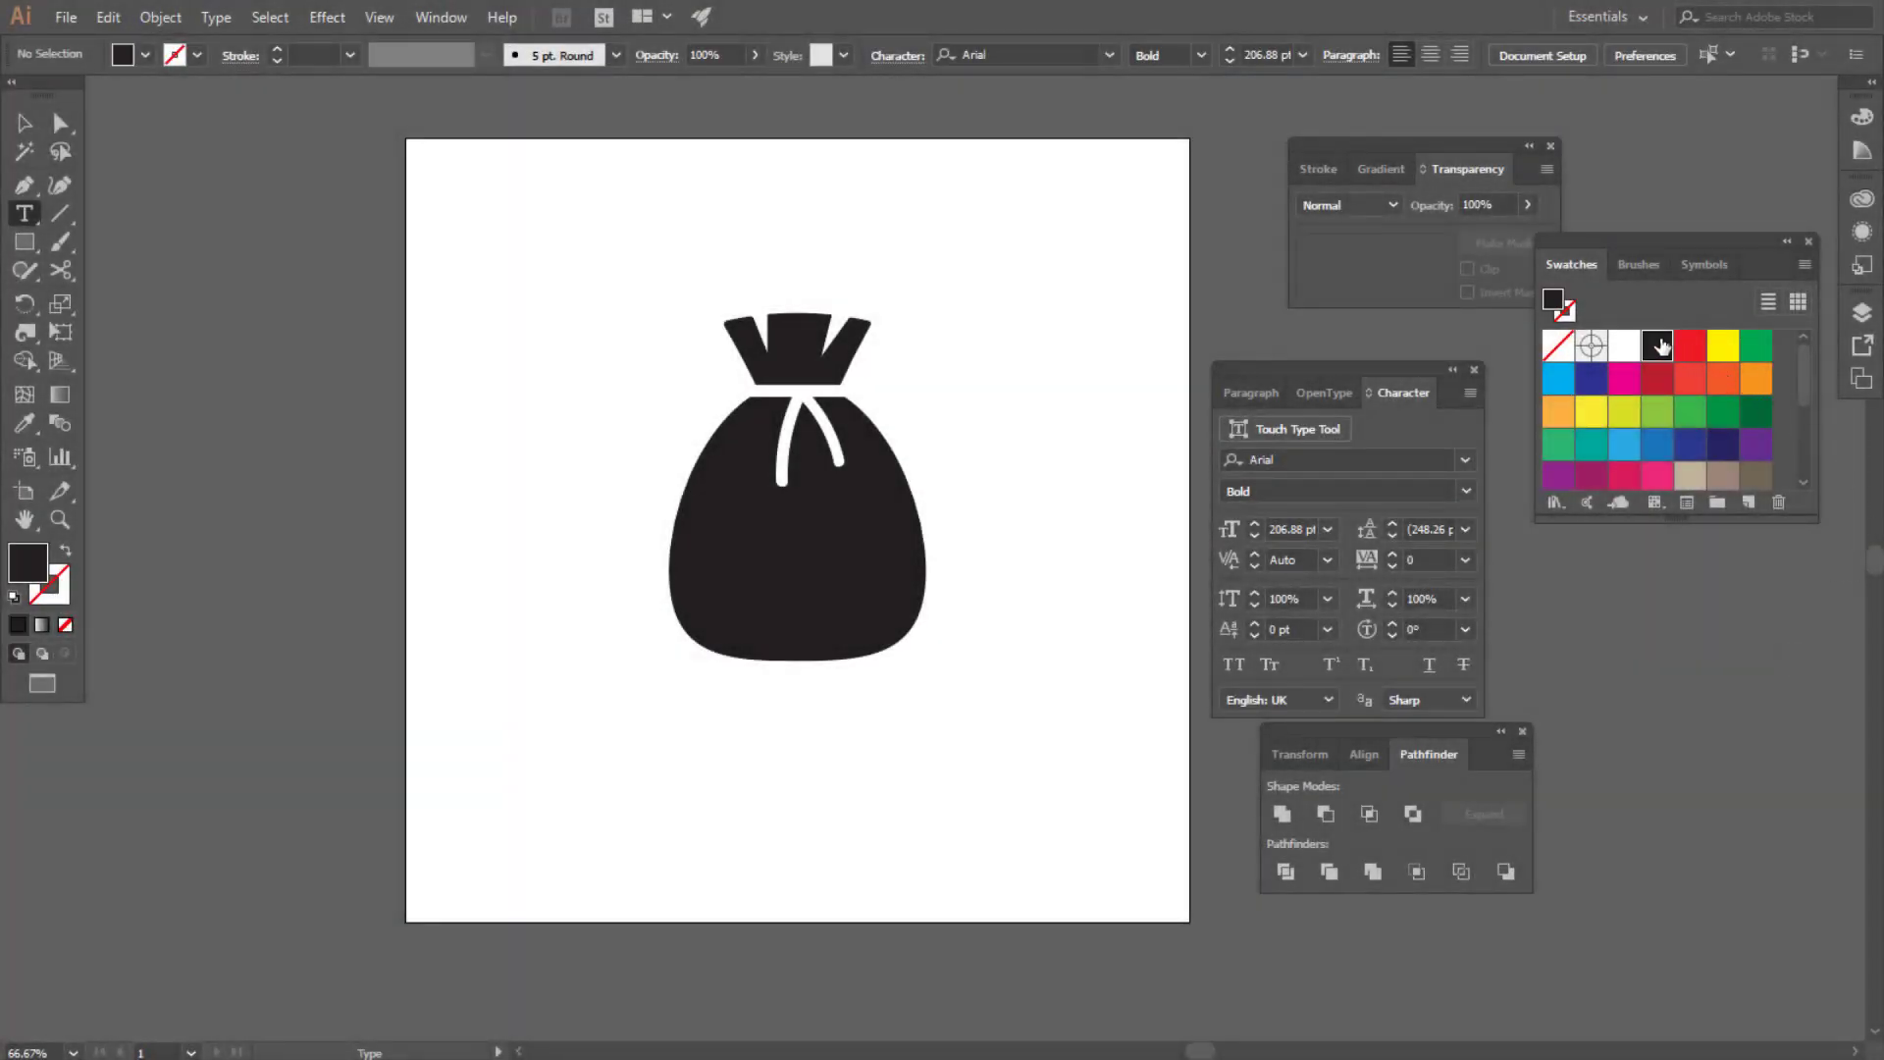
pyautogui.click(513, 306)
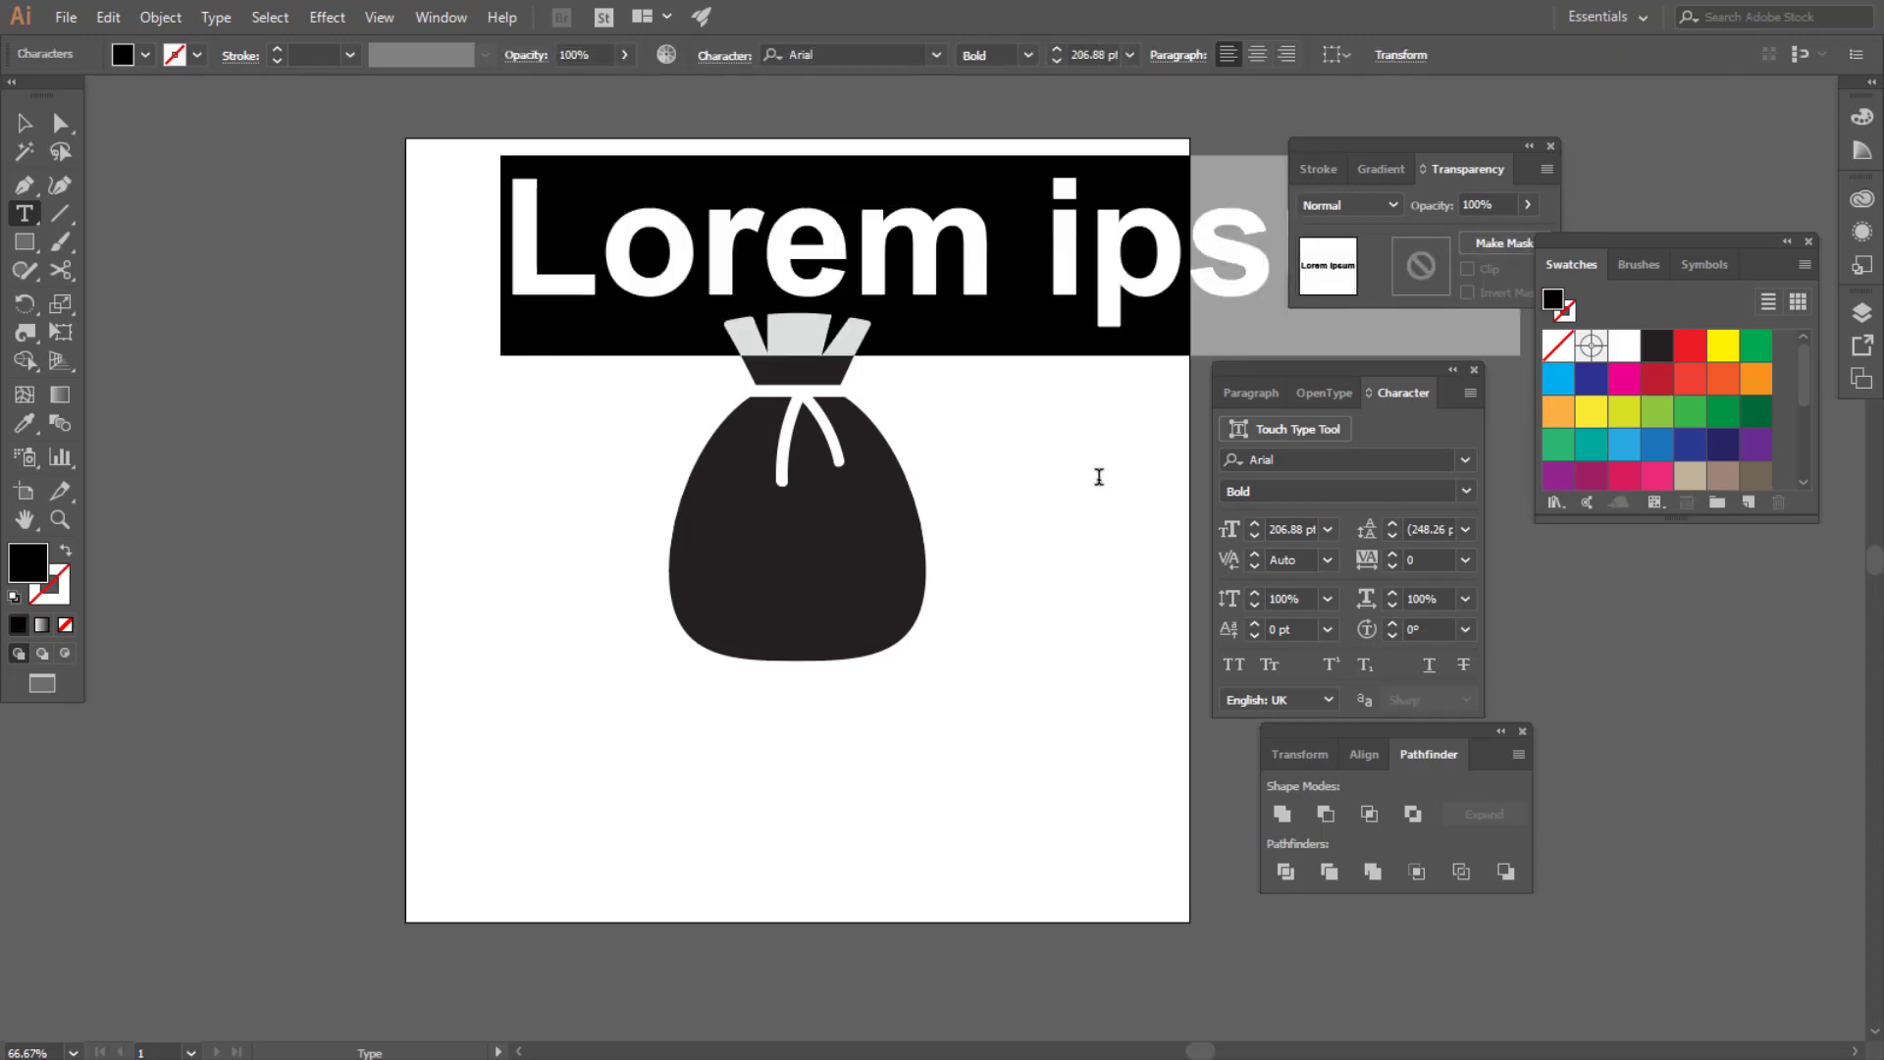
pyautogui.write('$')
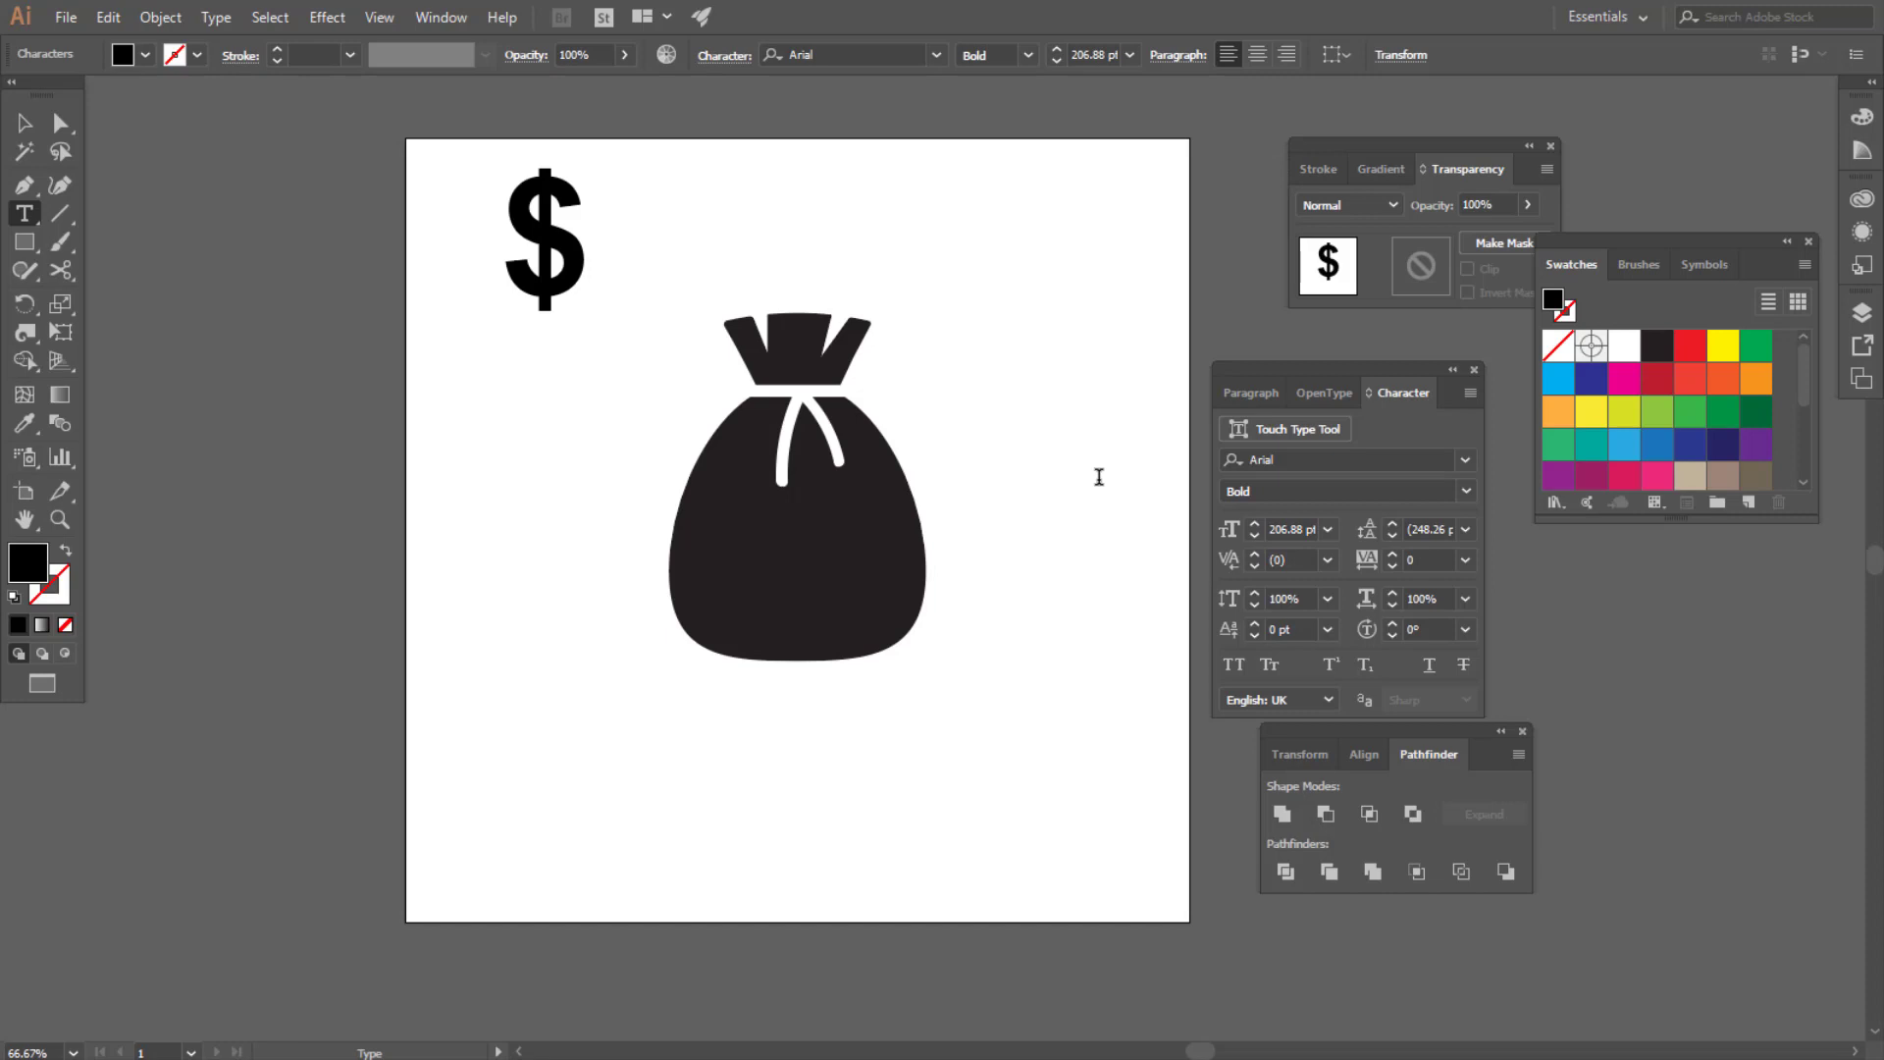
# Move the dollar sign onto the lower body of the sack and fill it with white
pyautogui.click(25, 123)
pyautogui.moveTo(535, 280); pyautogui.dragTo(829, 586)
pyautogui.click(1625, 345)
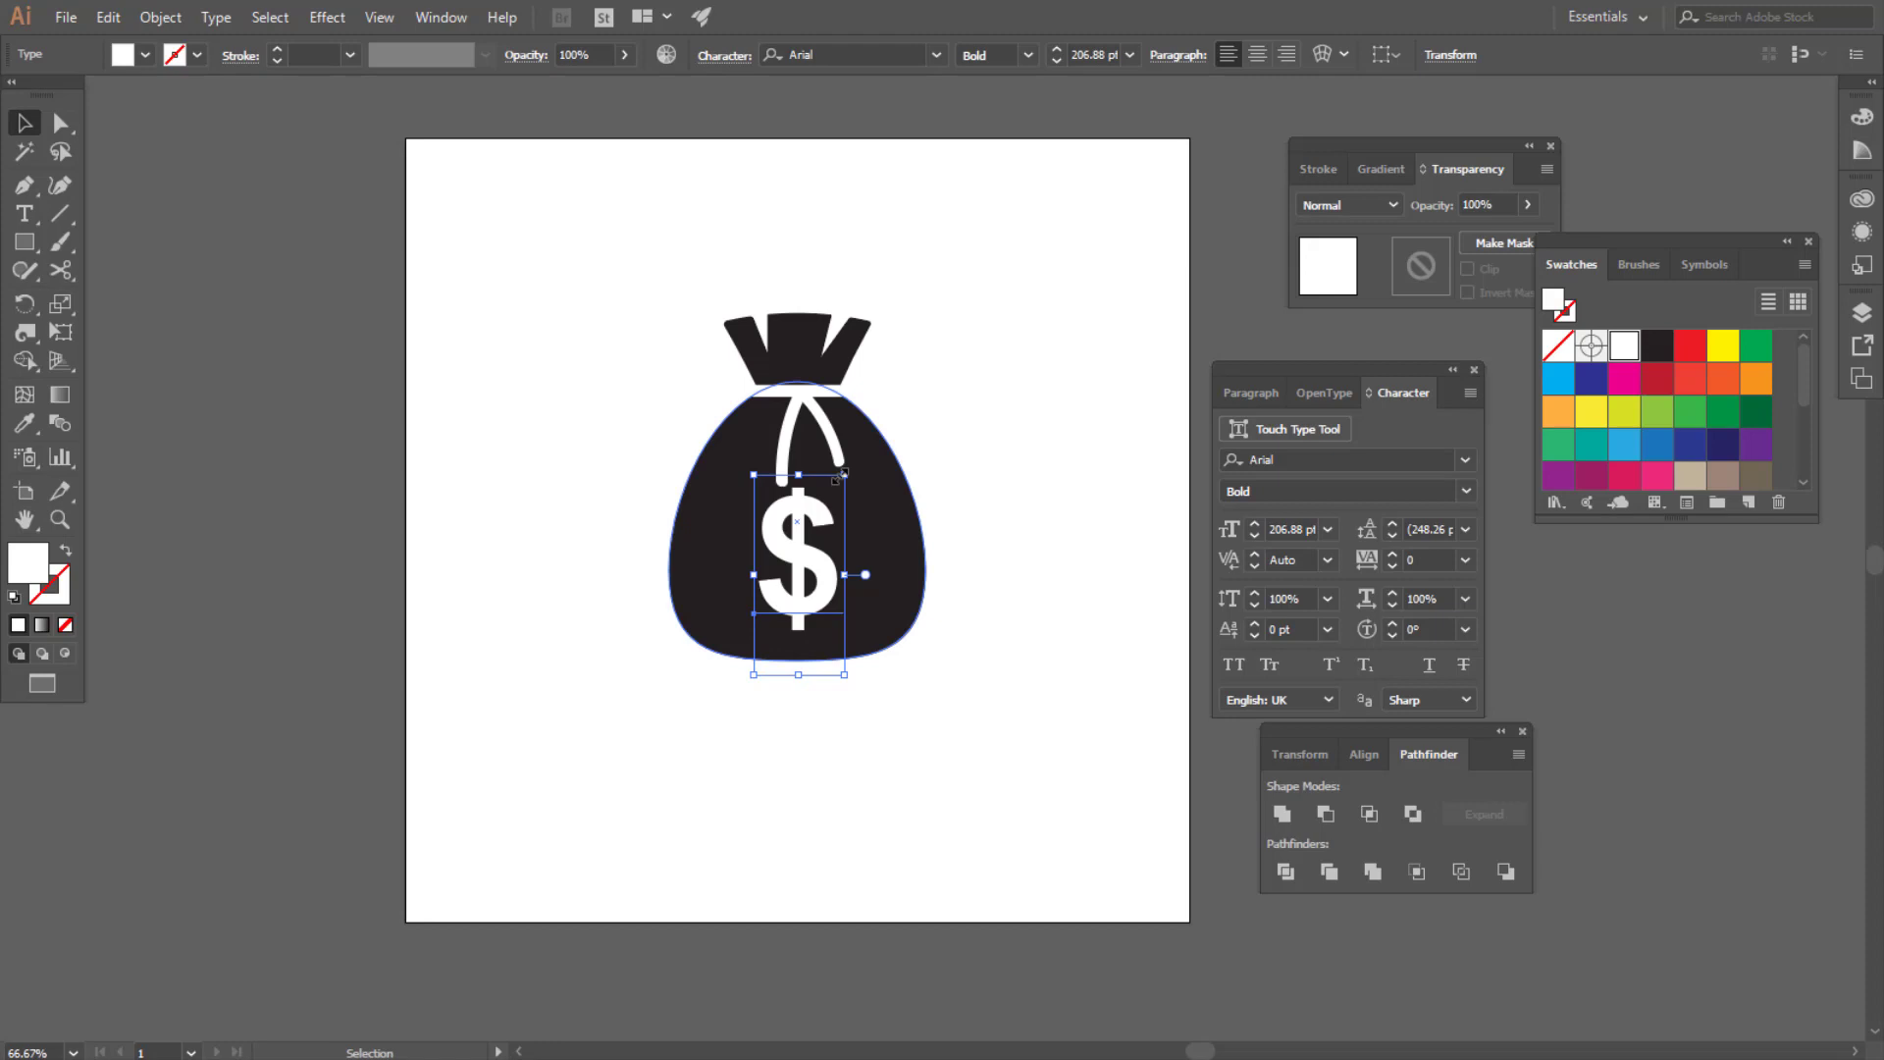
# Scale the dollar sign down to about 175 pt and centre it on the sack below the strings
pyautogui.moveTo(836, 476); pyautogui.dragTo(830, 504)
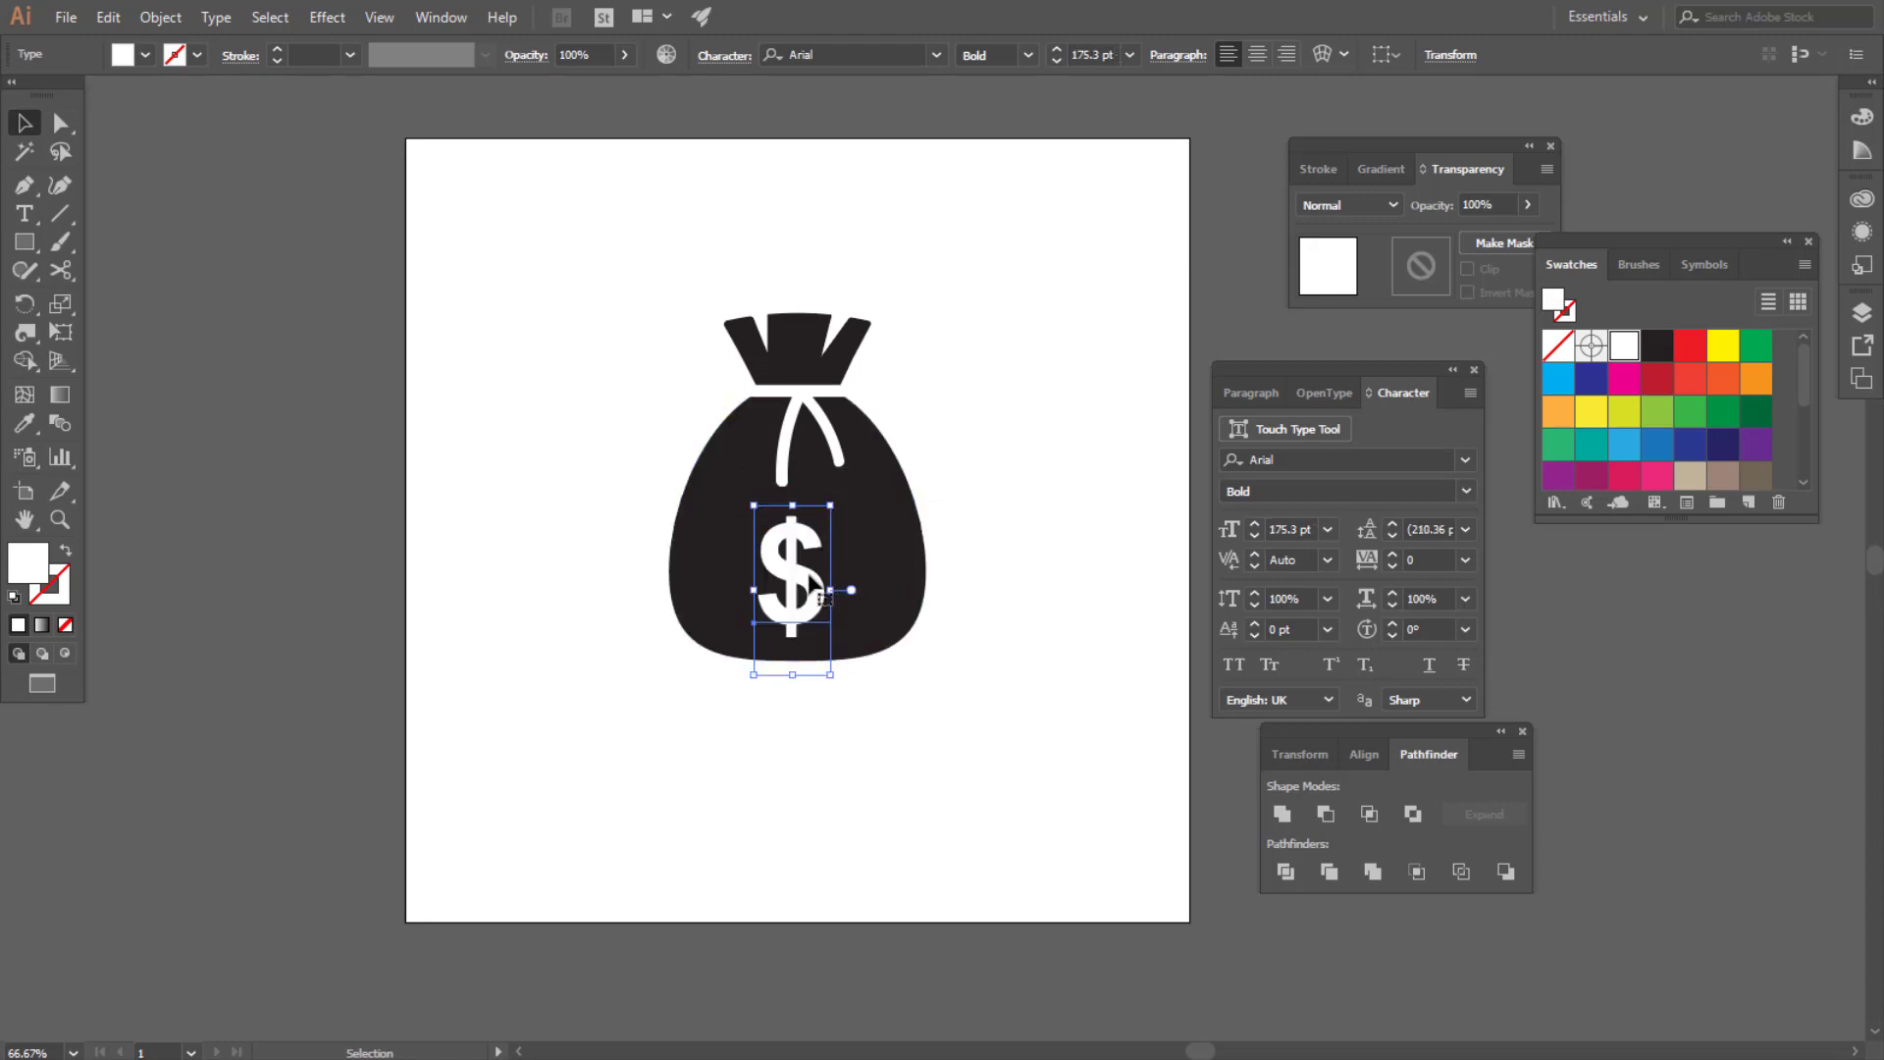
pyautogui.moveTo(816, 579)
pyautogui.mouseDown()
pyautogui.moveTo(827, 569)
pyautogui.moveTo(805, 569)
pyautogui.mouseUp()
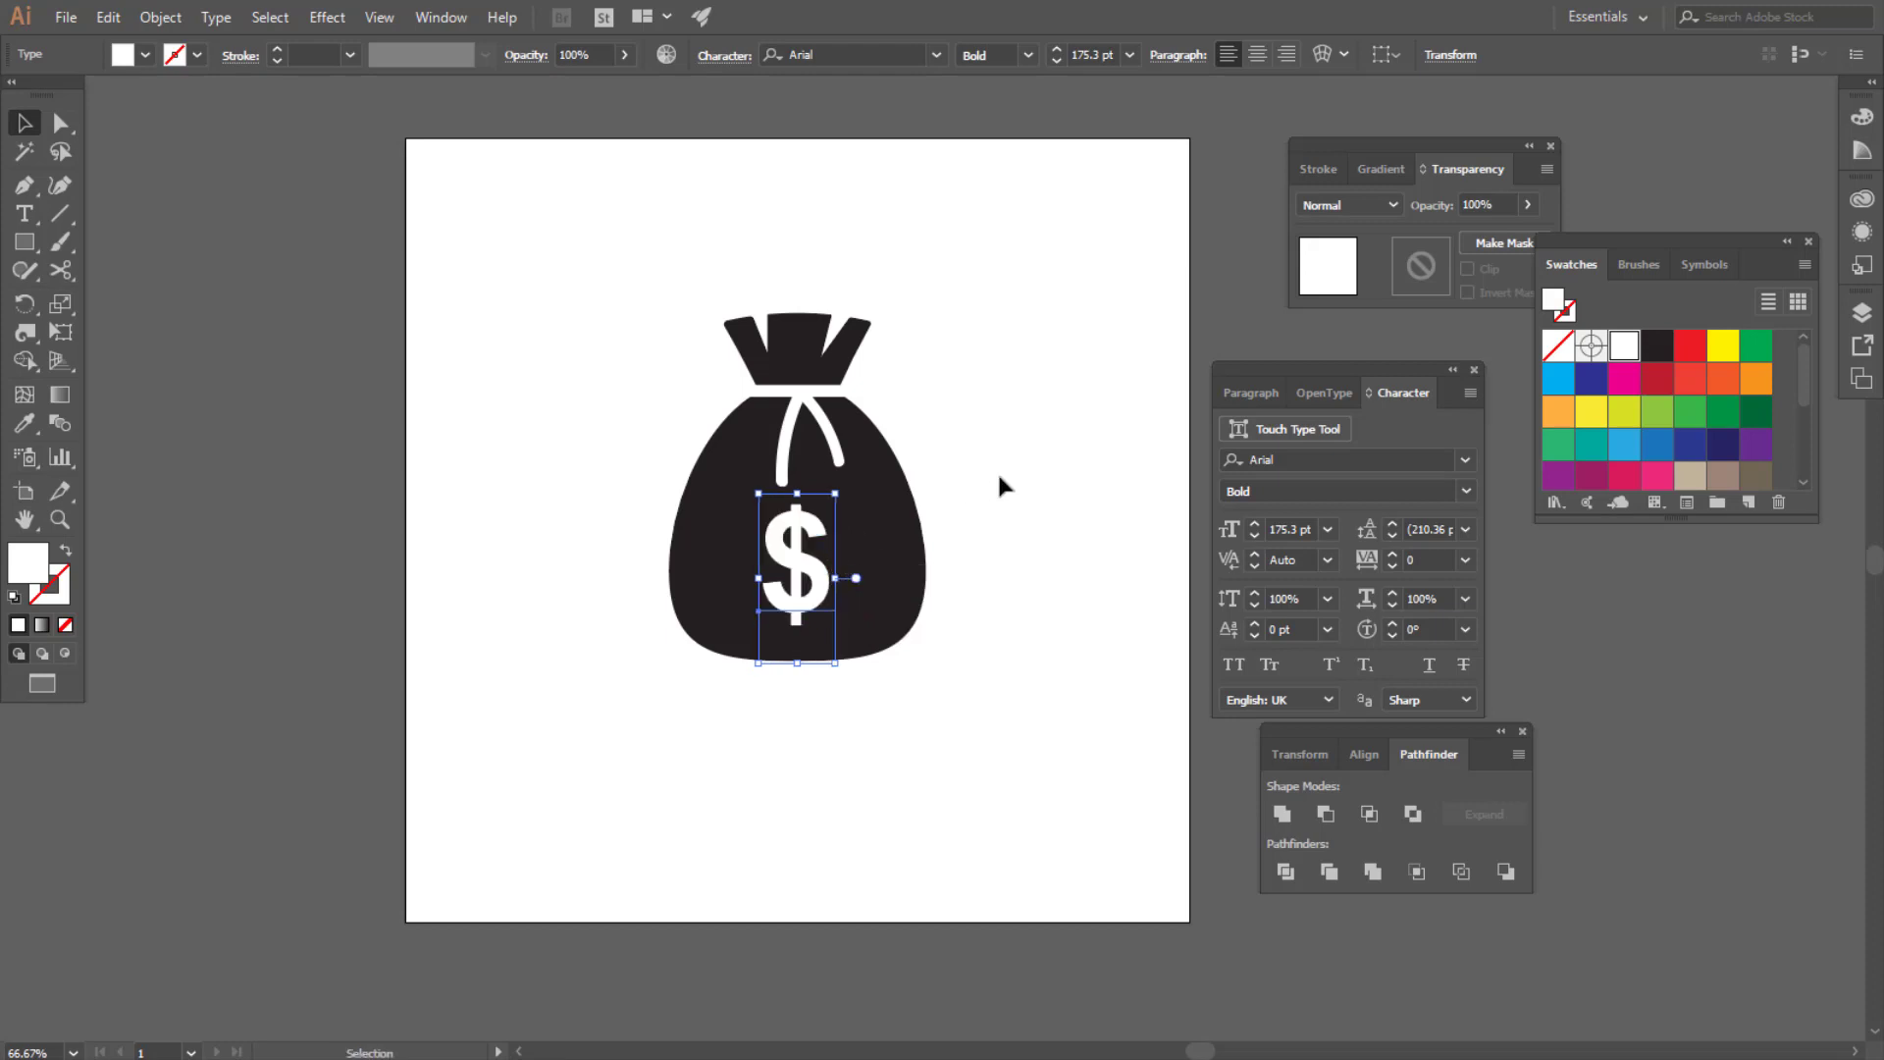
pyautogui.click(996, 473)
# Nudge the dollar sign slightly upward on the sack in small increments
pyautogui.click(800, 569)
pyautogui.press('Up')
pyautogui.press('Up')
pyautogui.press('Up')
pyautogui.press('Up')
pyautogui.press('Up')
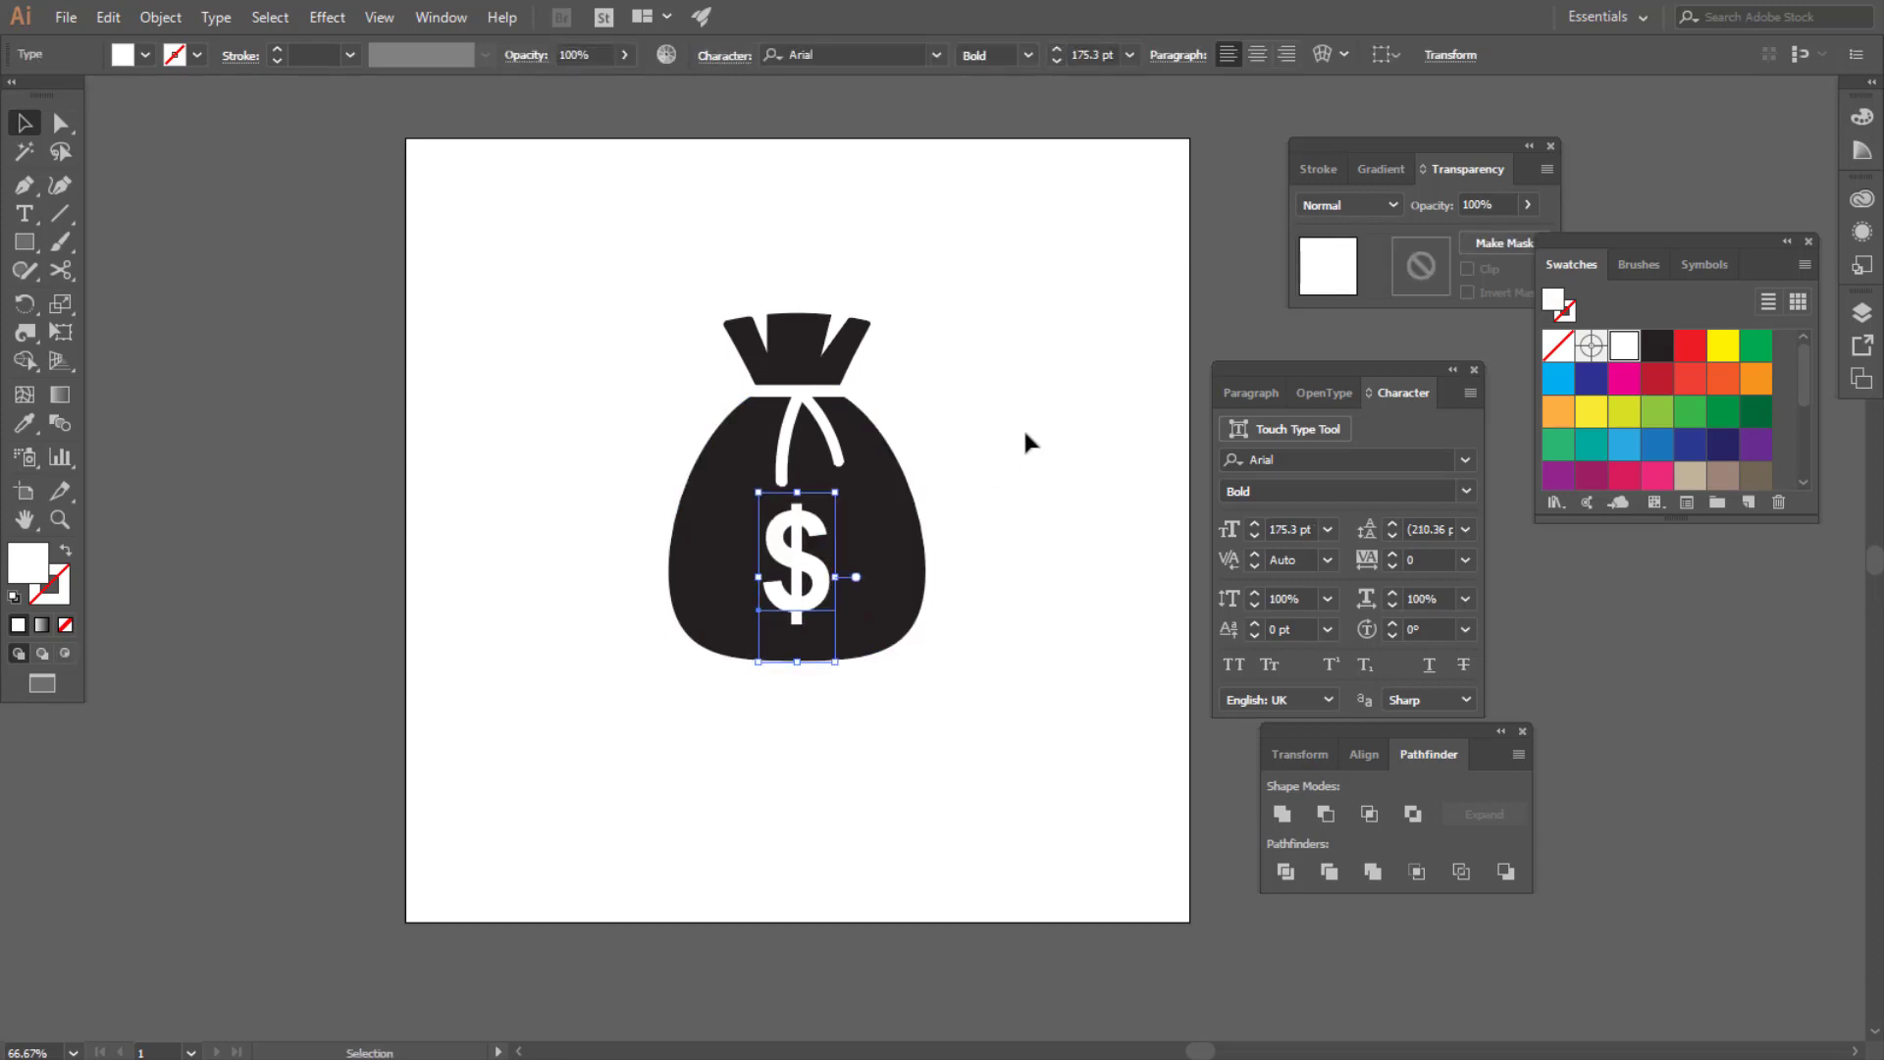
pyautogui.click(1024, 434)
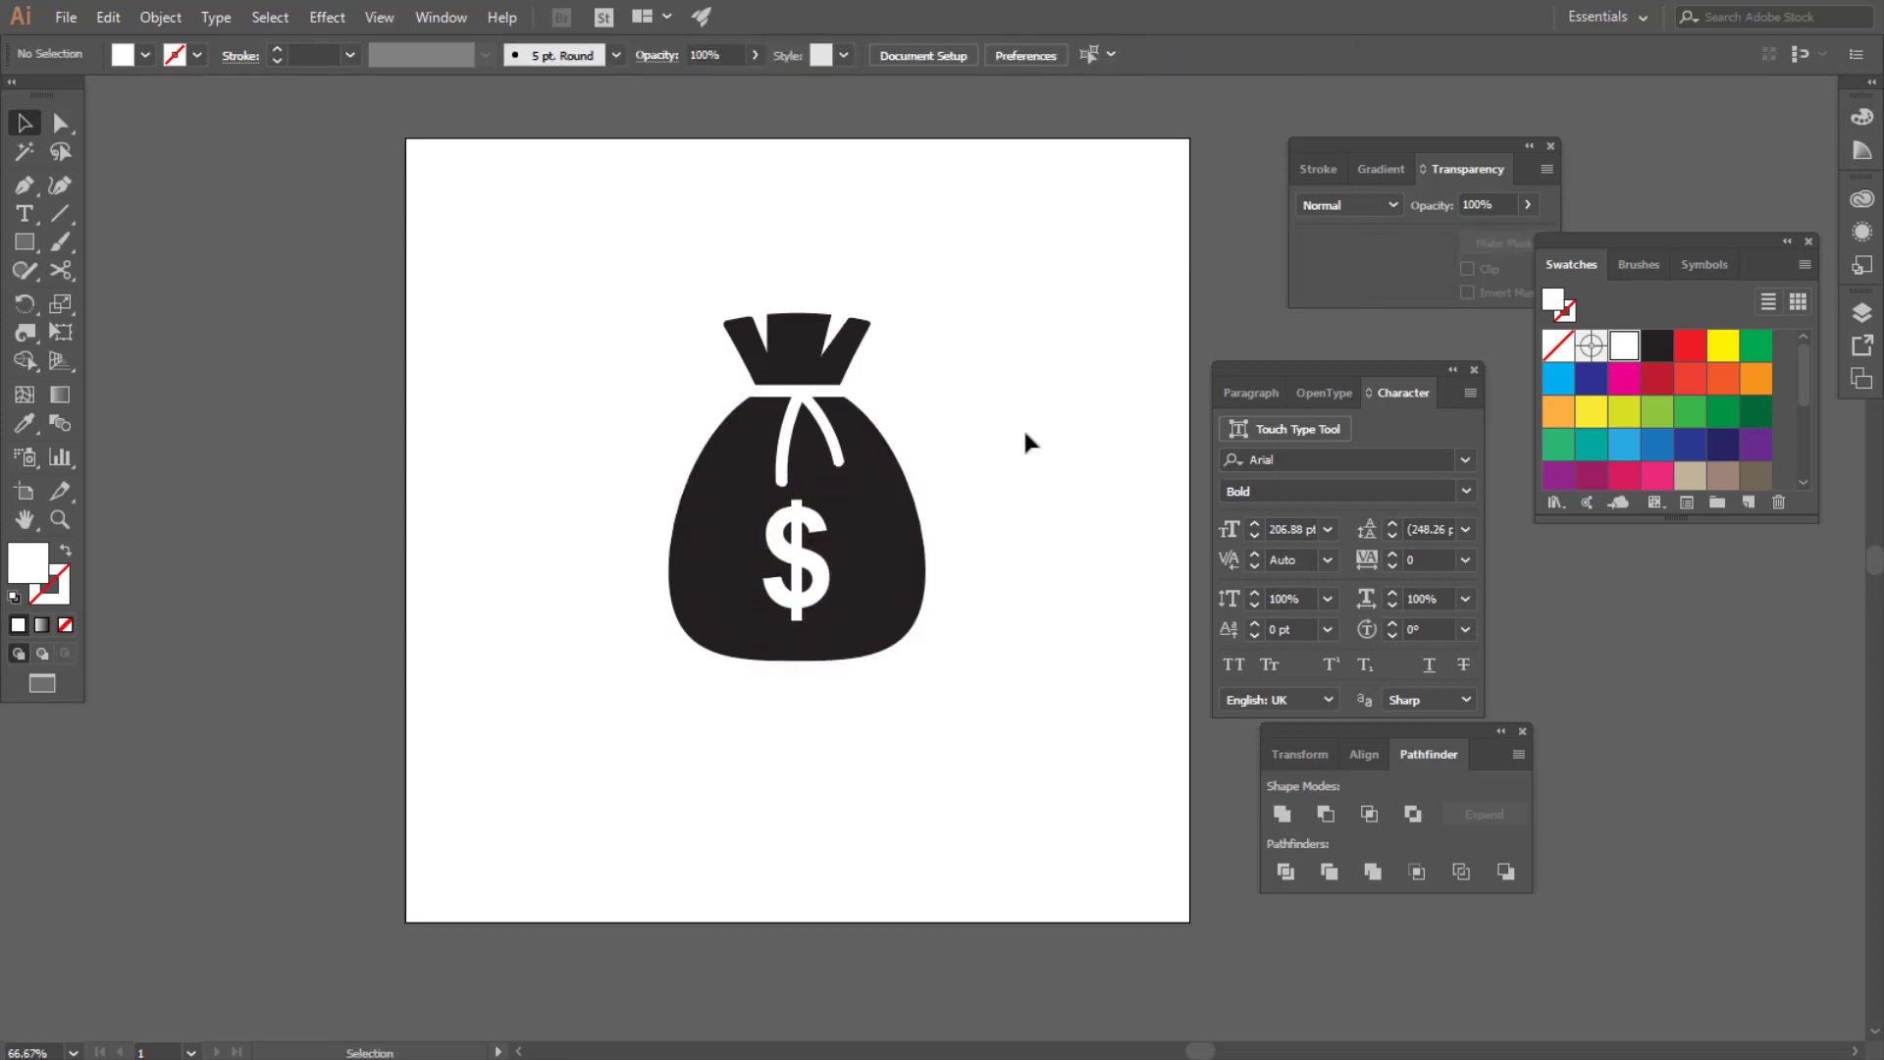
# Convert the dollar sign text to outlines
pyautogui.click(825, 585)
pyautogui.rightClick(825, 584)
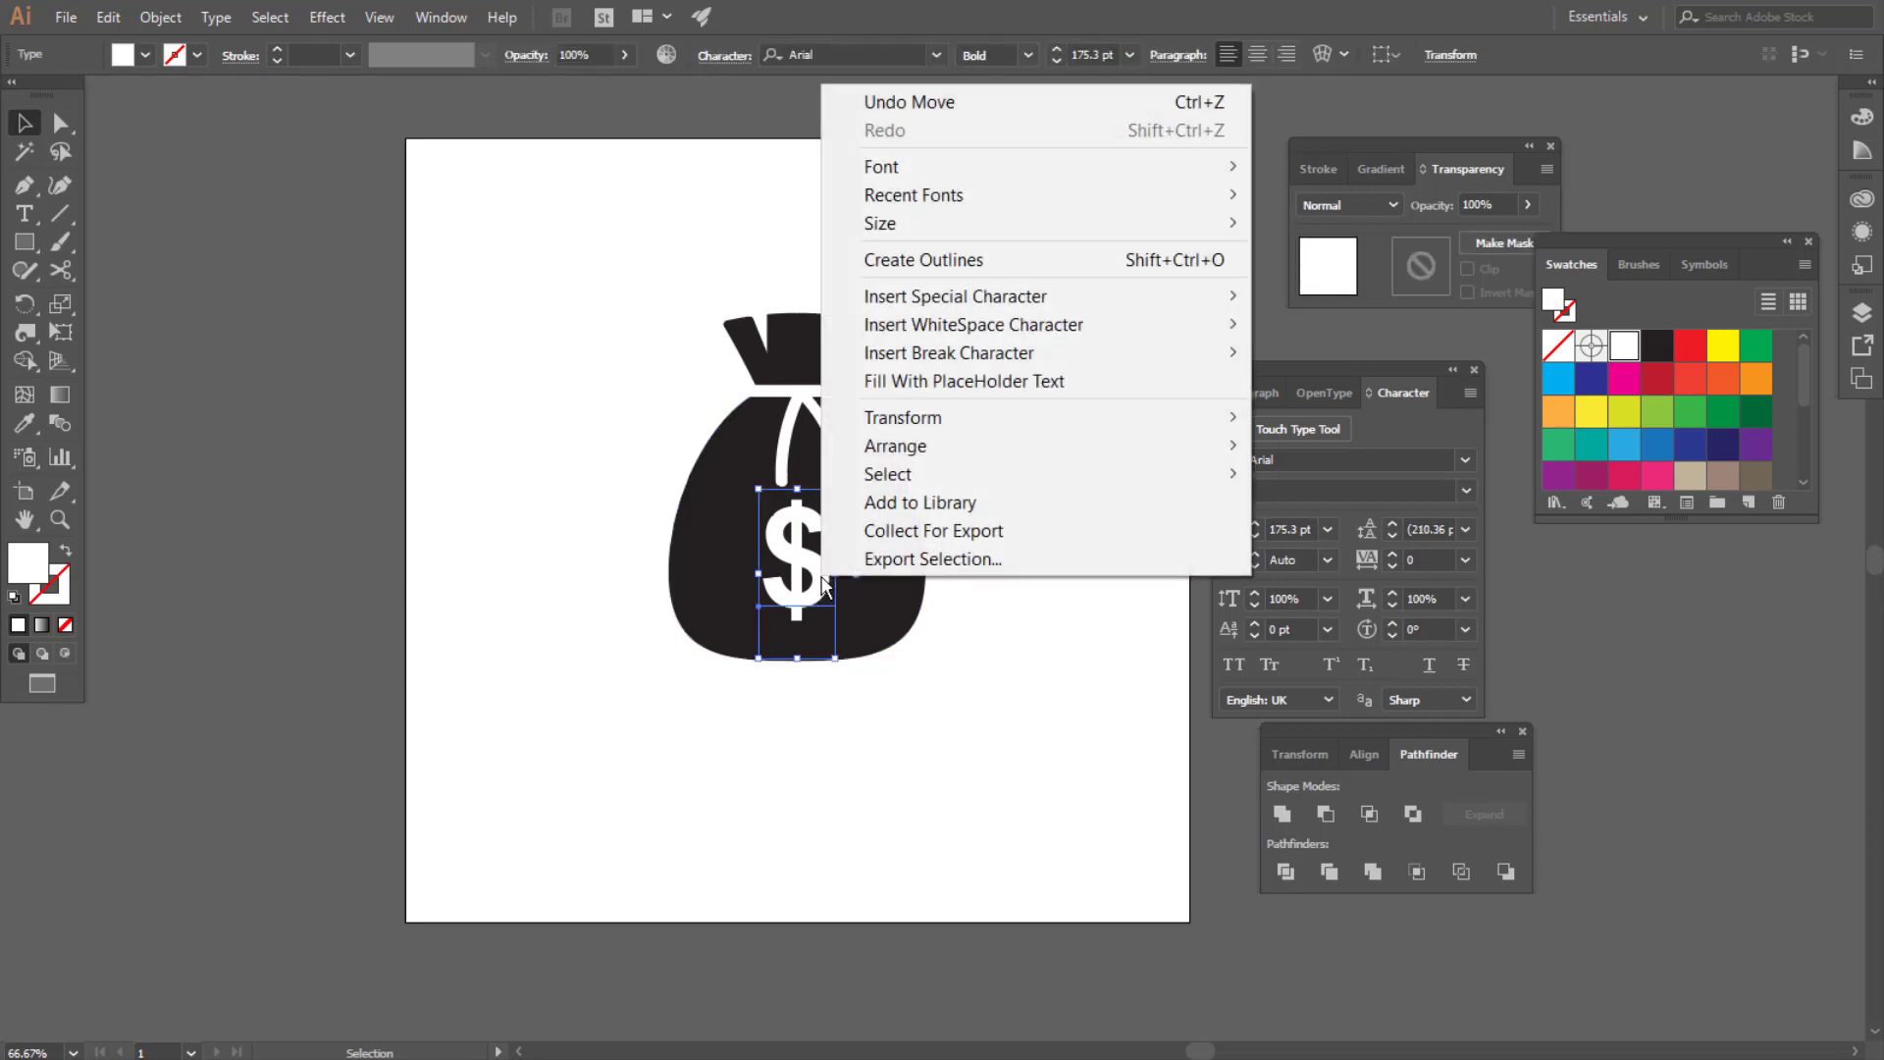
pyautogui.click(1108, 259)
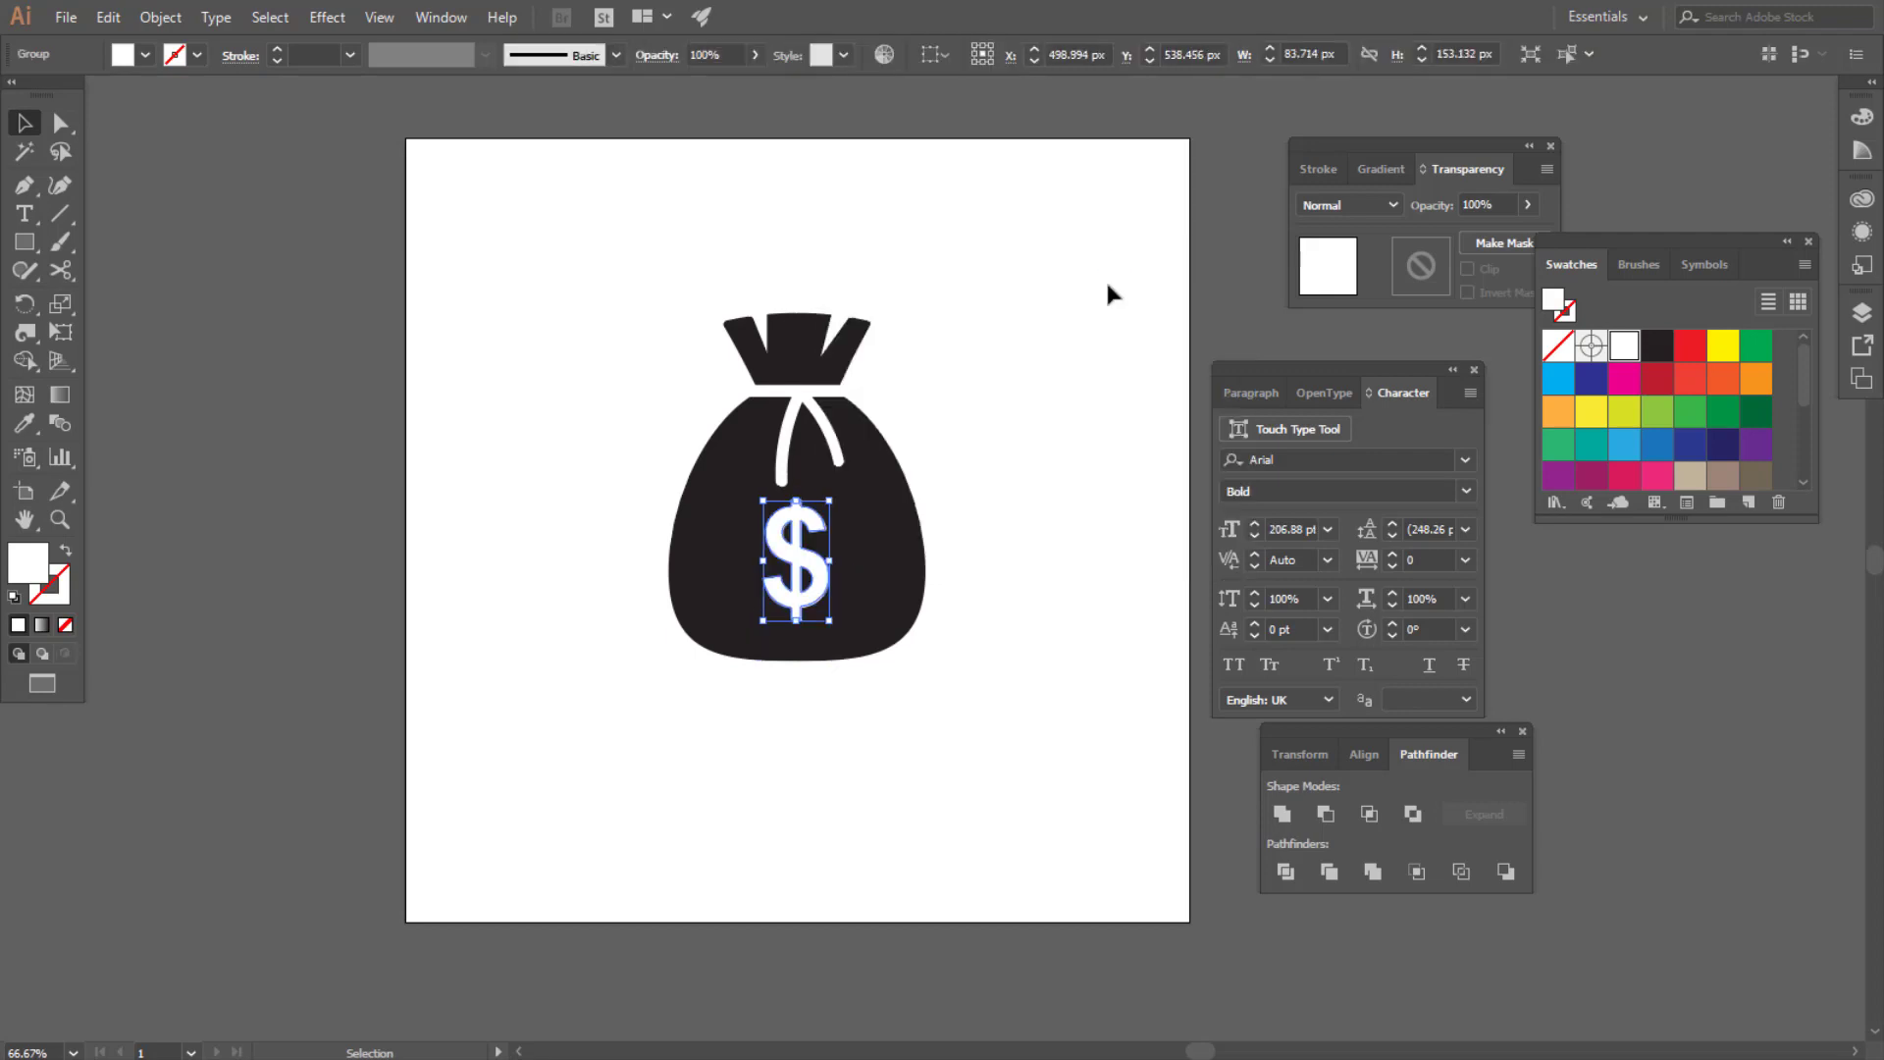
# Cut the white tie band and both hanging strings out of the sack shape with the Shape Builder tool
pyautogui.hotkey('ctrl', 'a')
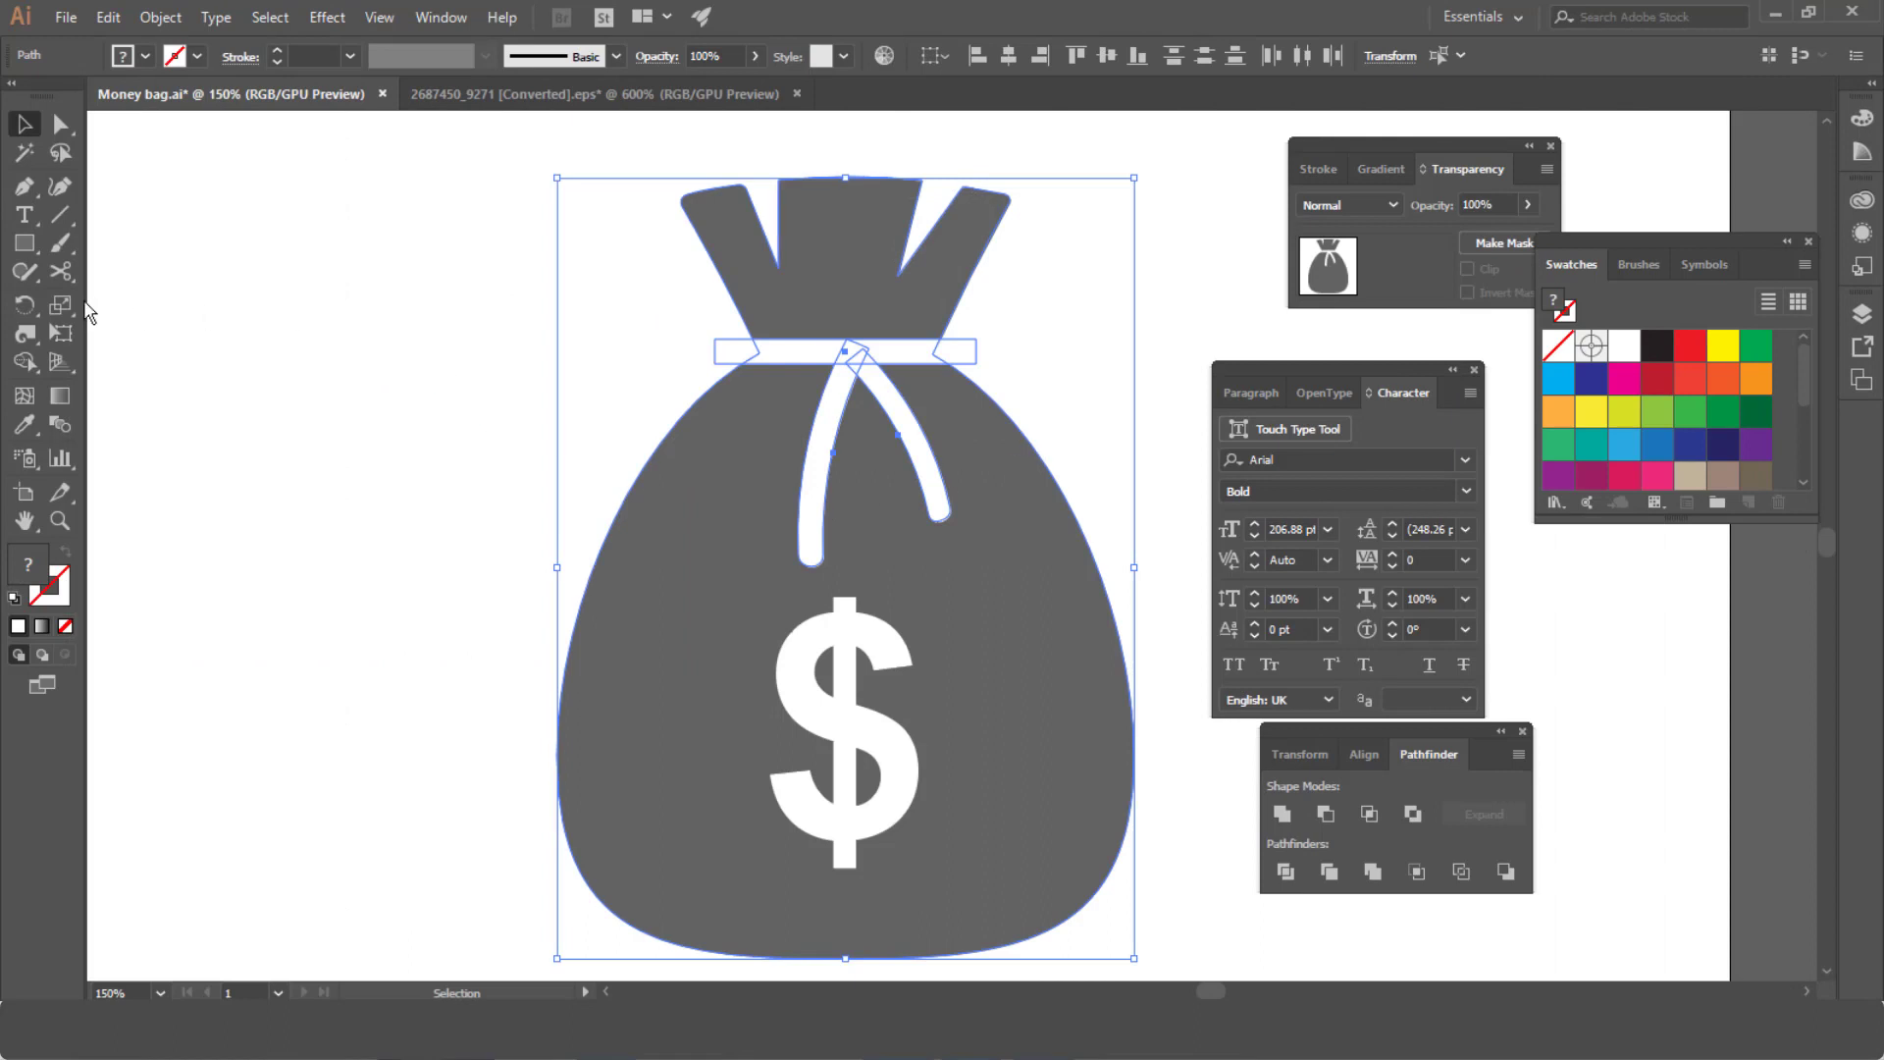
pyautogui.click(24, 361)
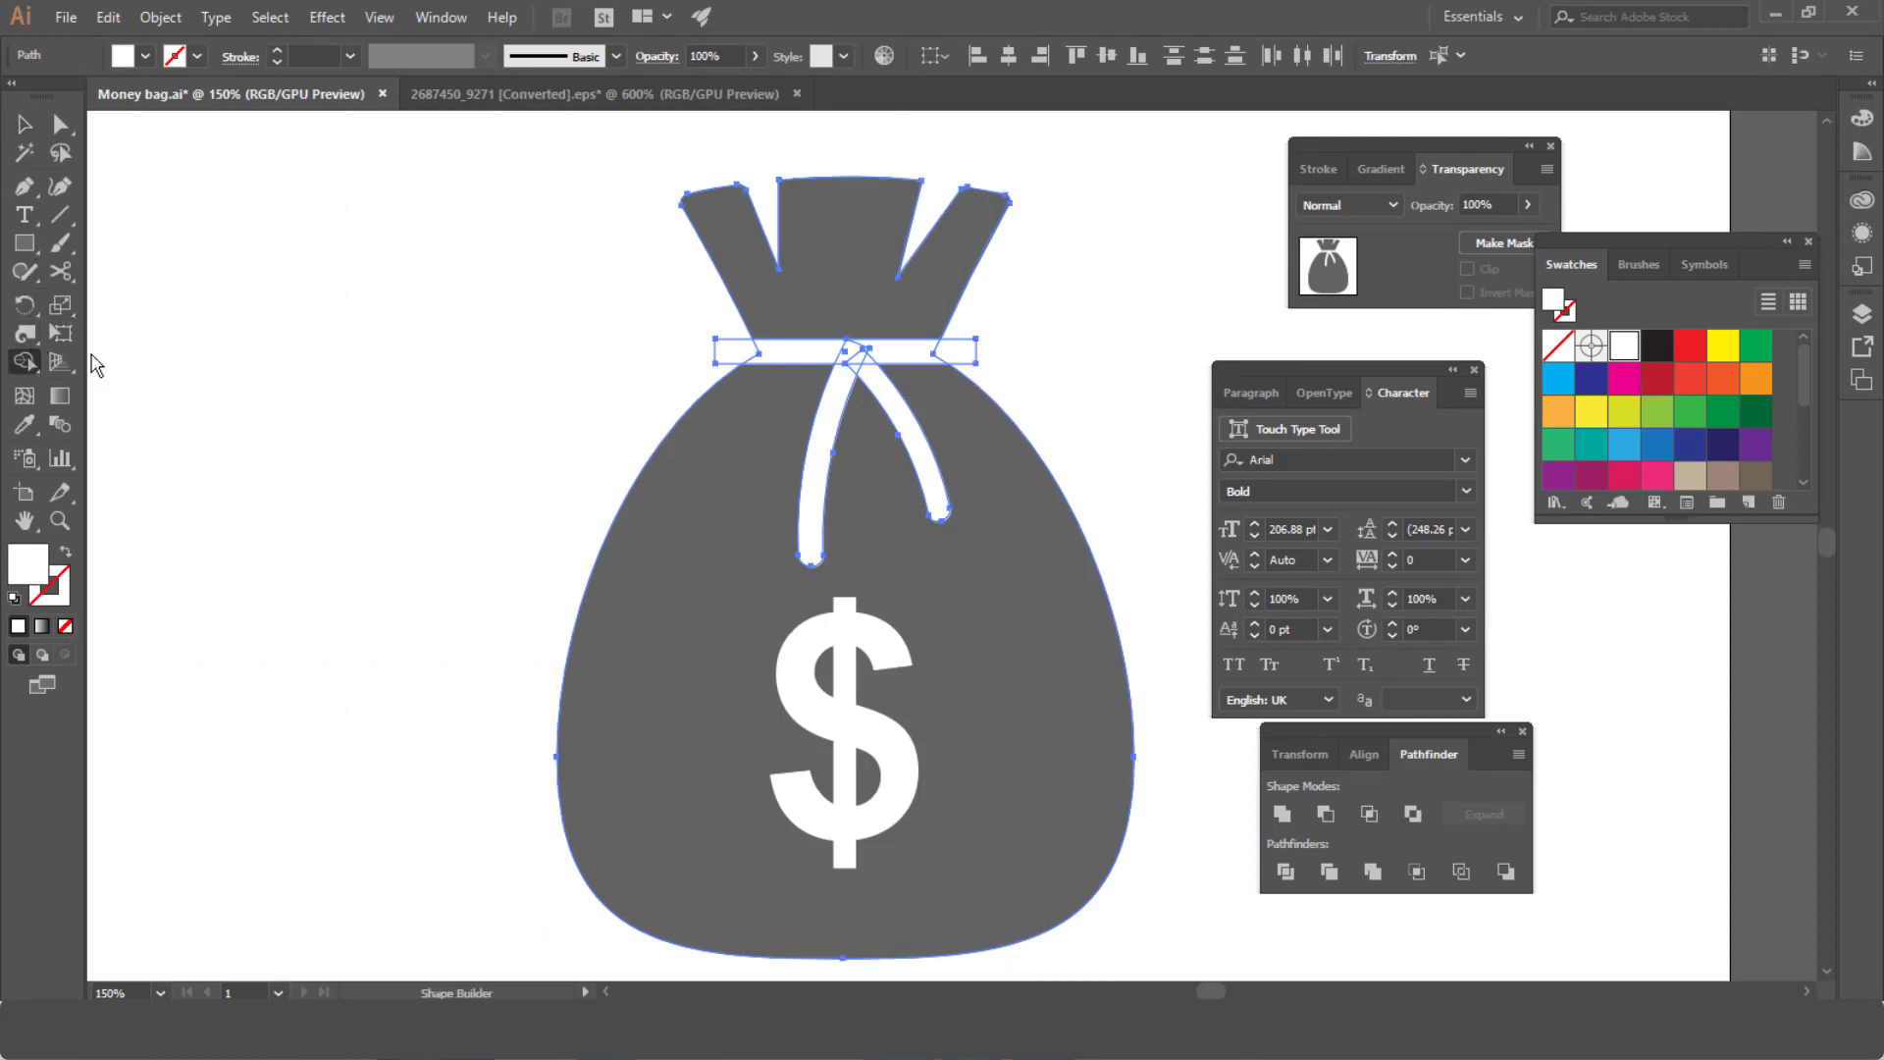
pyautogui.moveTo(683, 344); pyautogui.dragTo(982, 369)
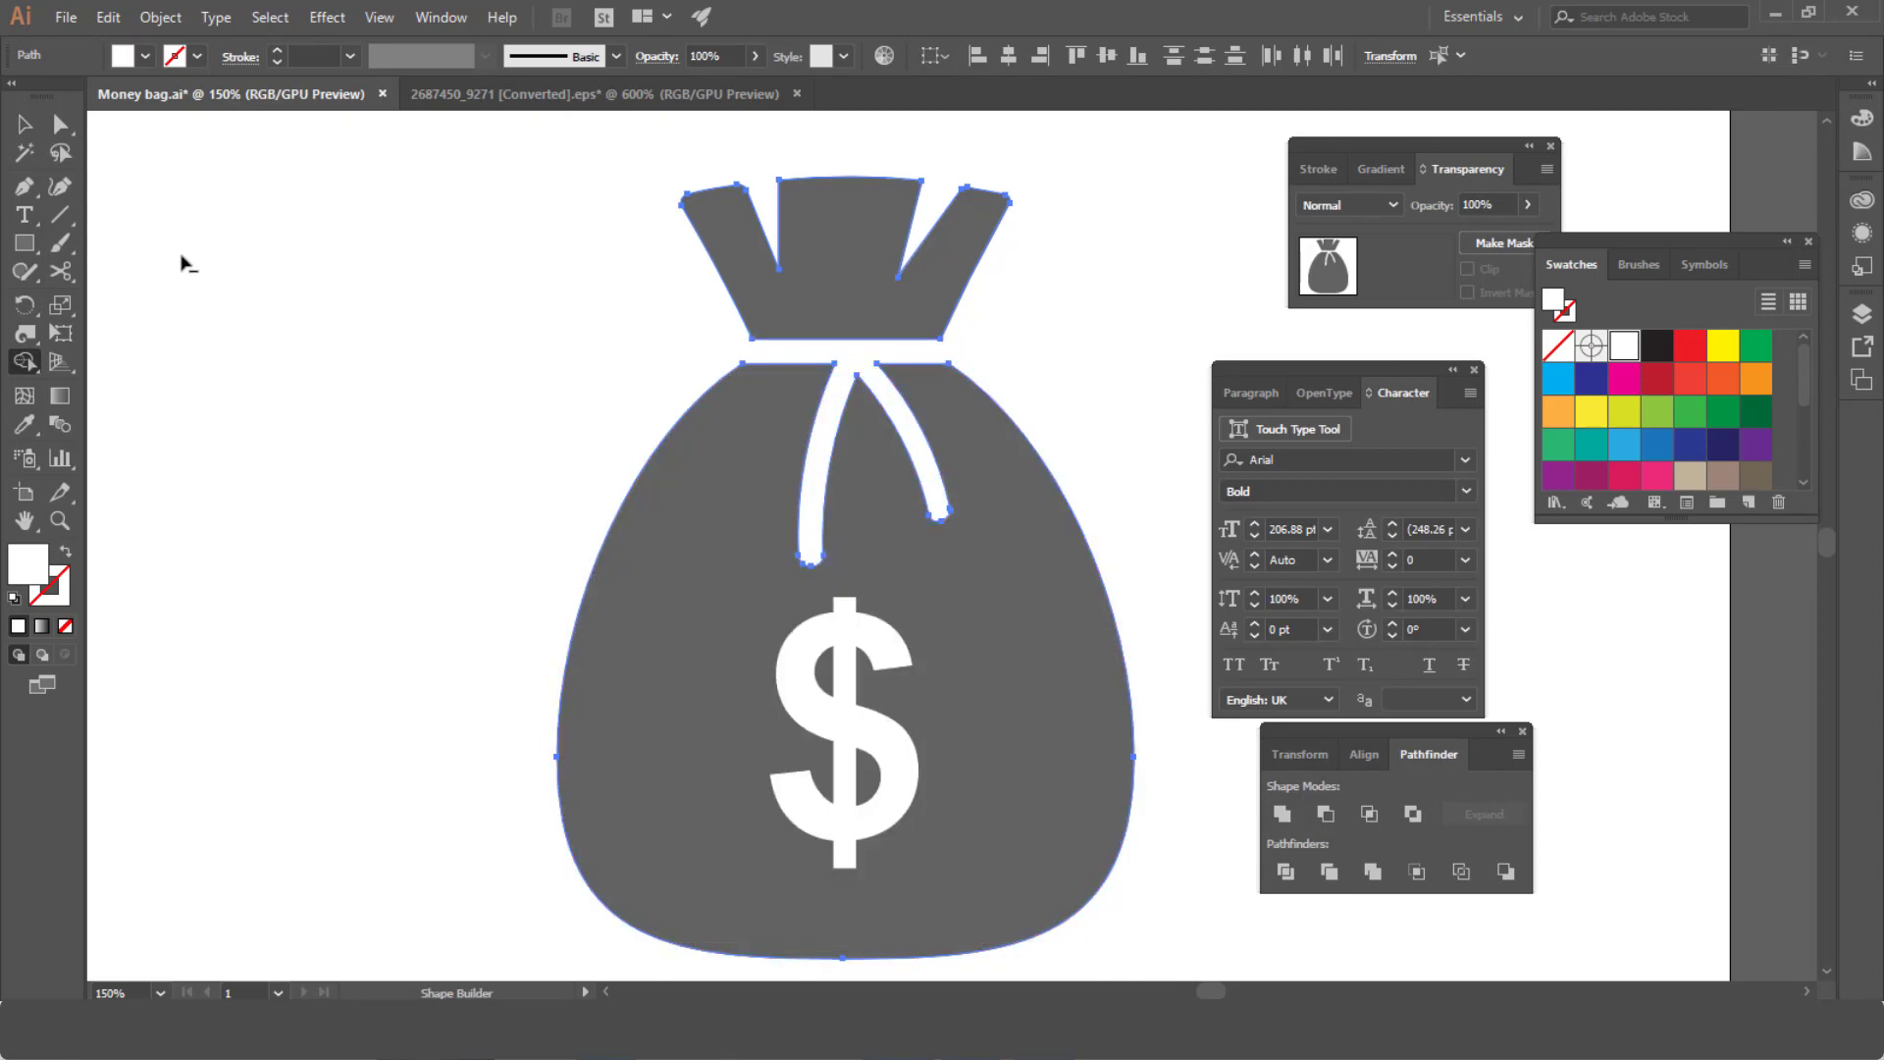
# Shorten the sack body from its lower edge to a height of about 315 px
pyautogui.press('v')
pyautogui.click(414, 263)
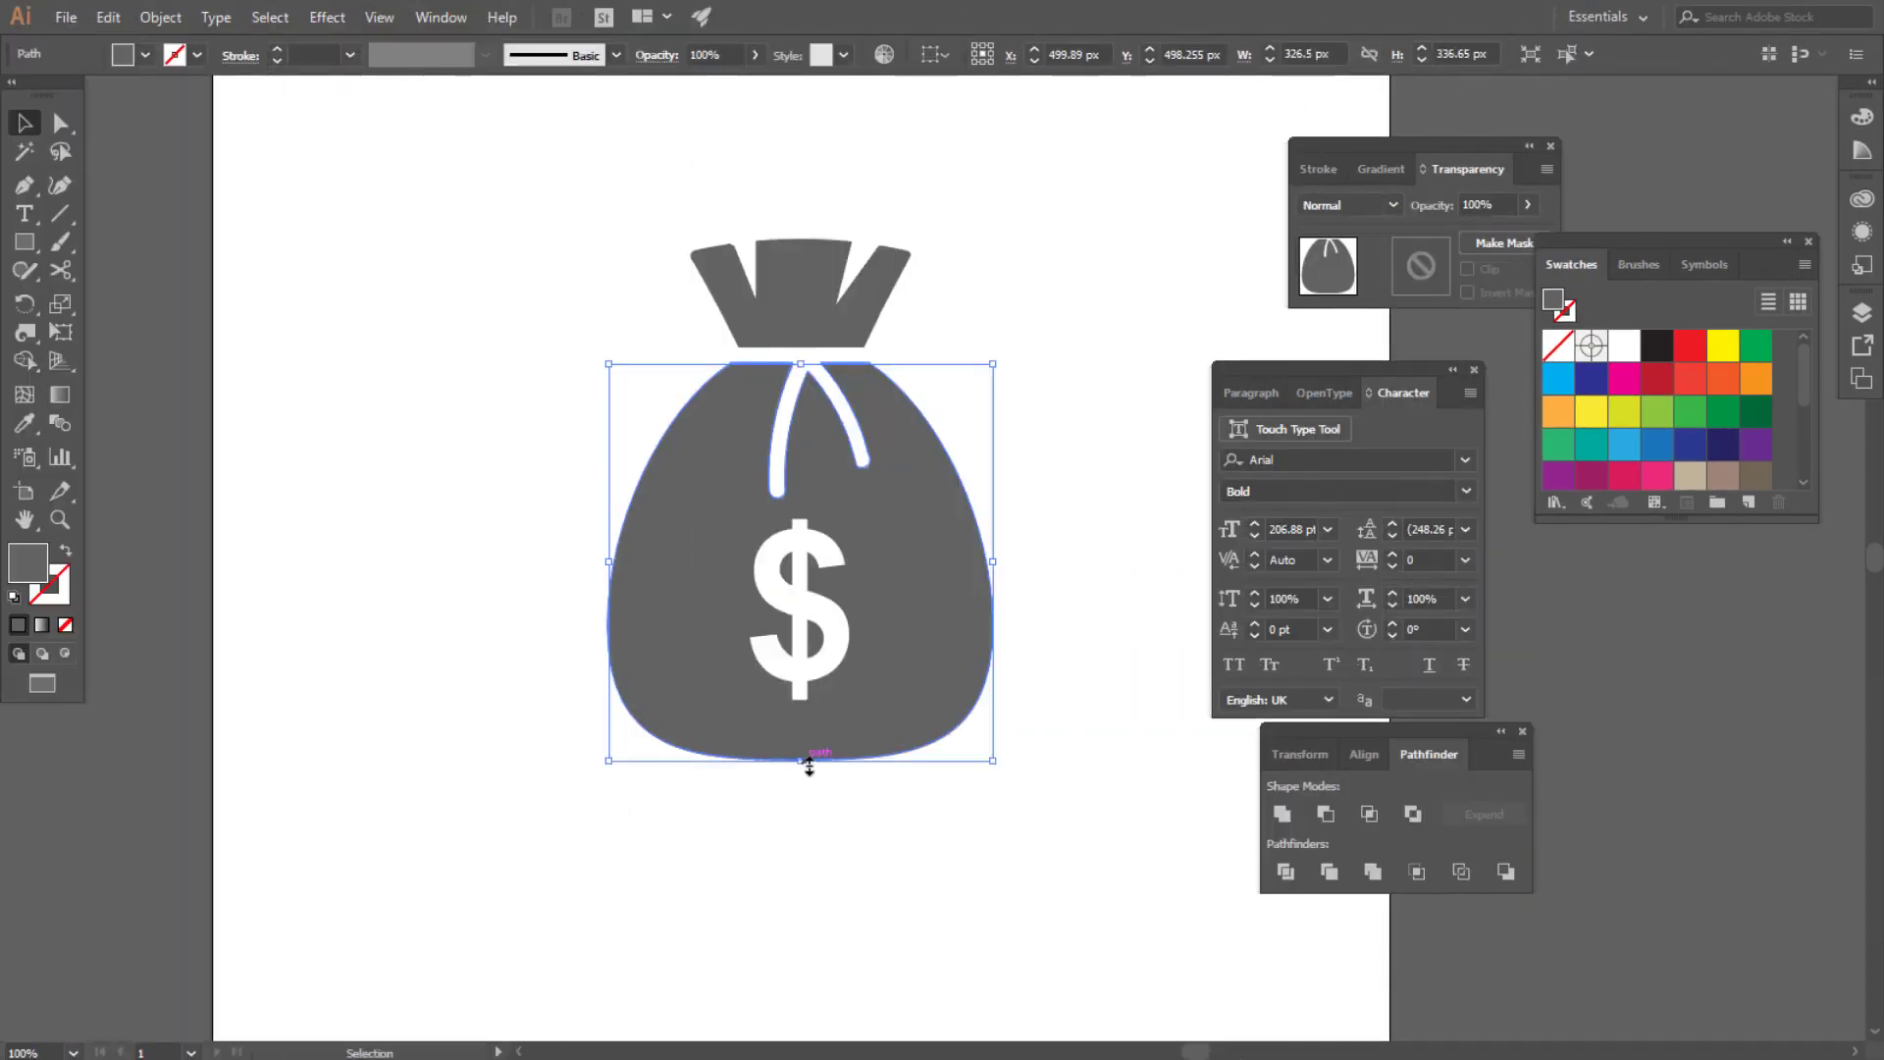
pyautogui.moveTo(809, 765); pyautogui.dragTo(801, 734)
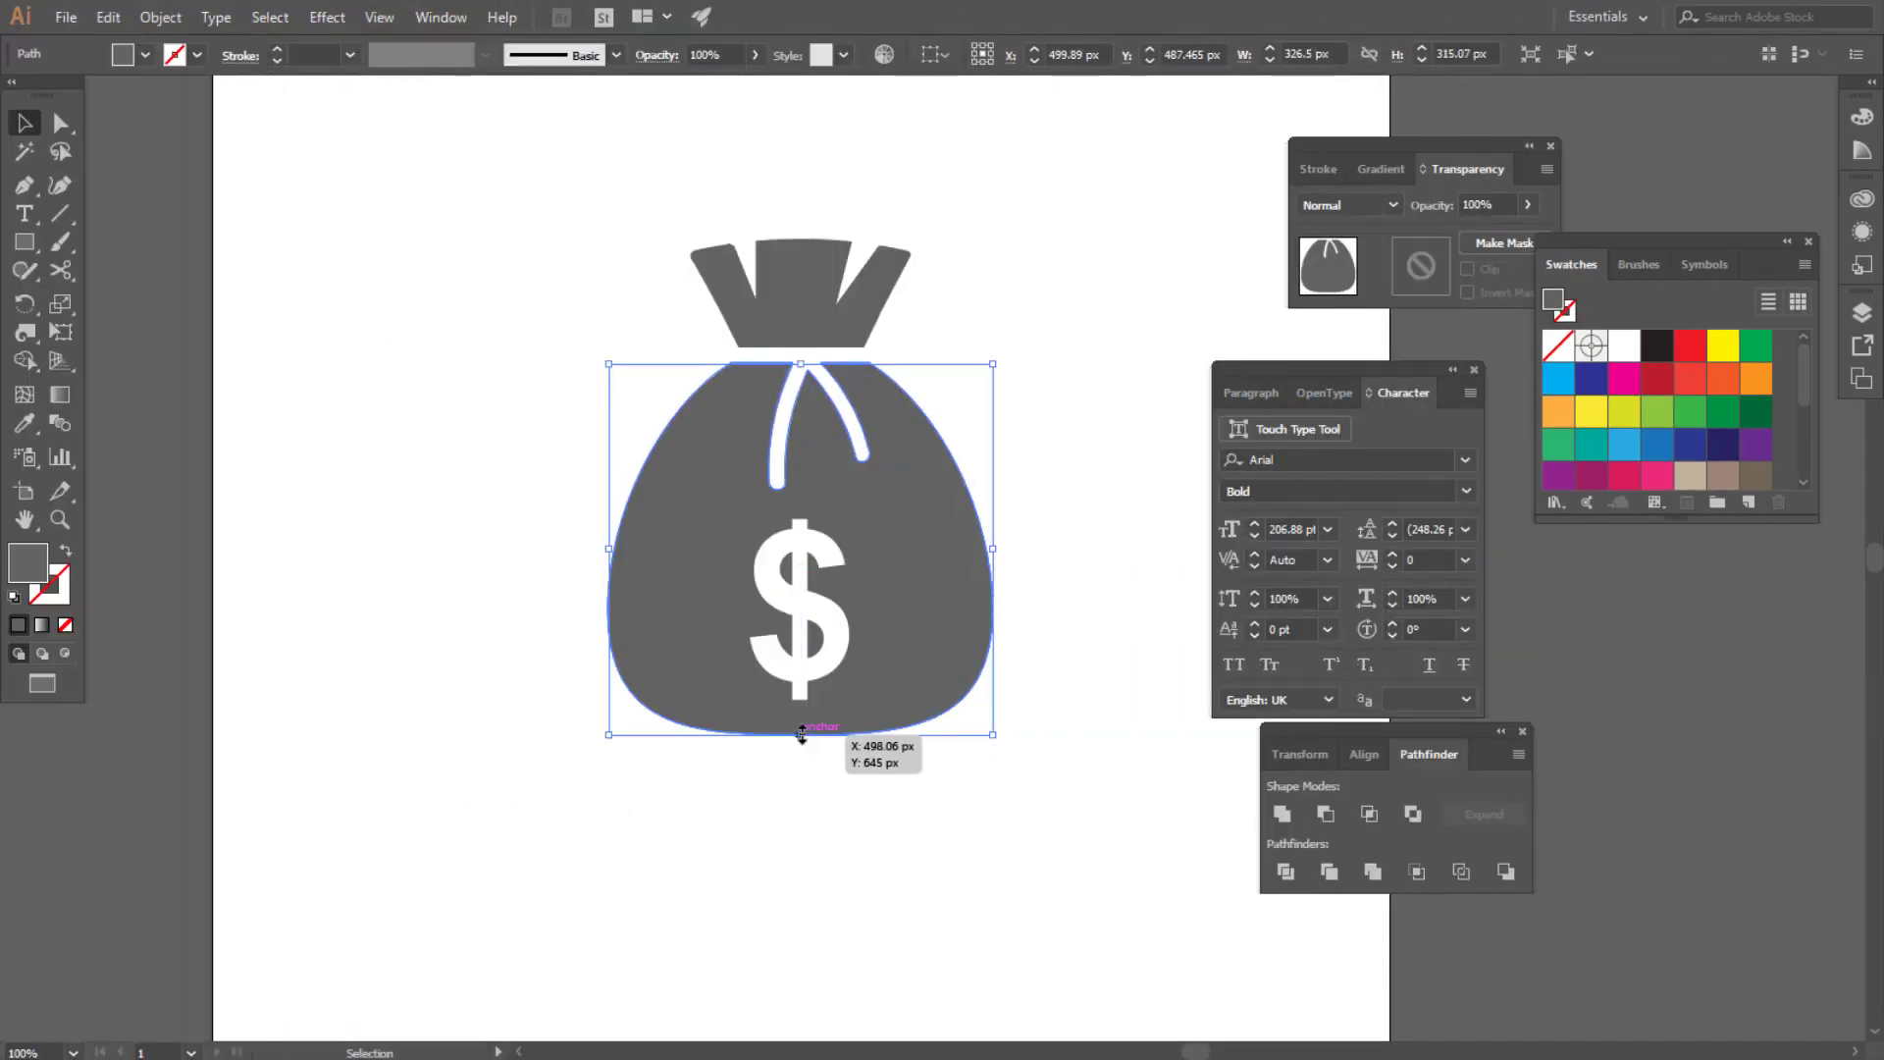
pyautogui.click(1063, 583)
# Nudge the dollar sign up 8 px to recentre it on the shortened sack body
pyautogui.click(799, 589)
pyautogui.press('Up')
pyautogui.press('Up')
pyautogui.press('Up')
pyautogui.press('Up')
pyautogui.press('Up')
pyautogui.press('Up')
pyautogui.press('Up')
pyautogui.press('Up')
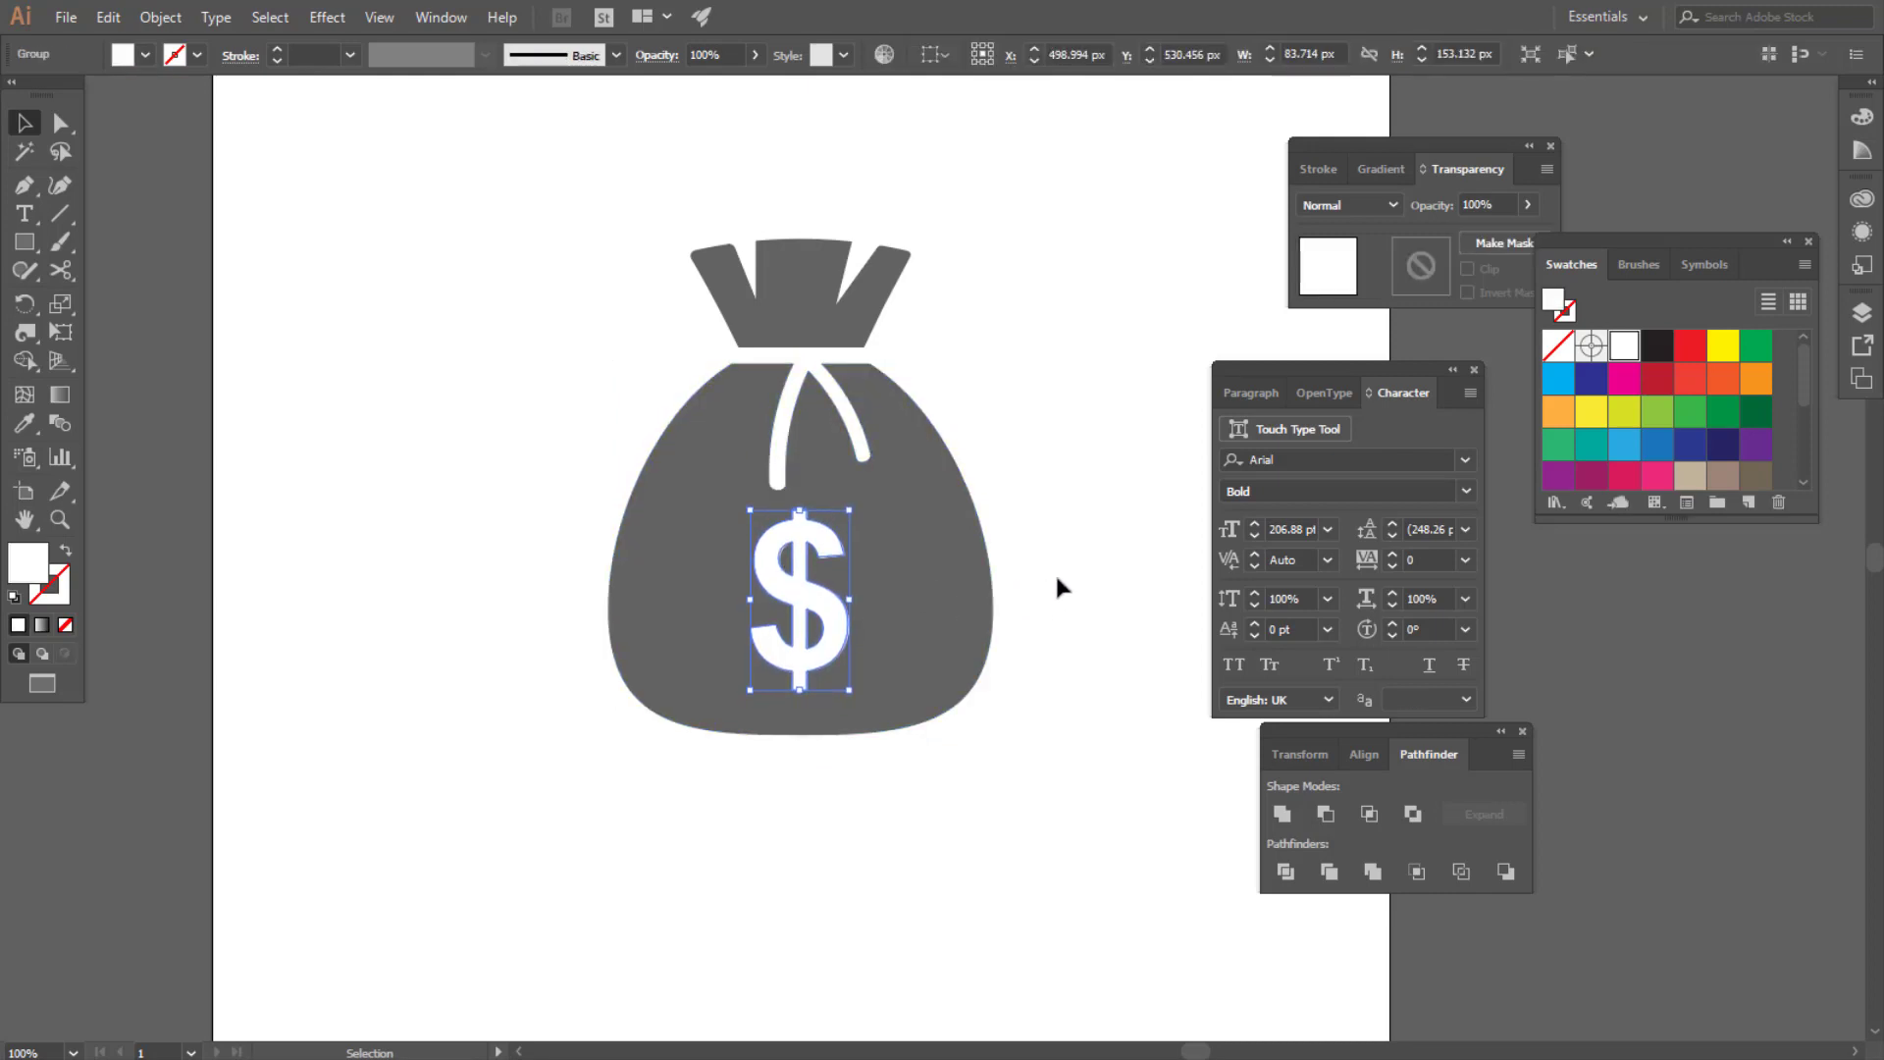
pyautogui.click(1057, 578)
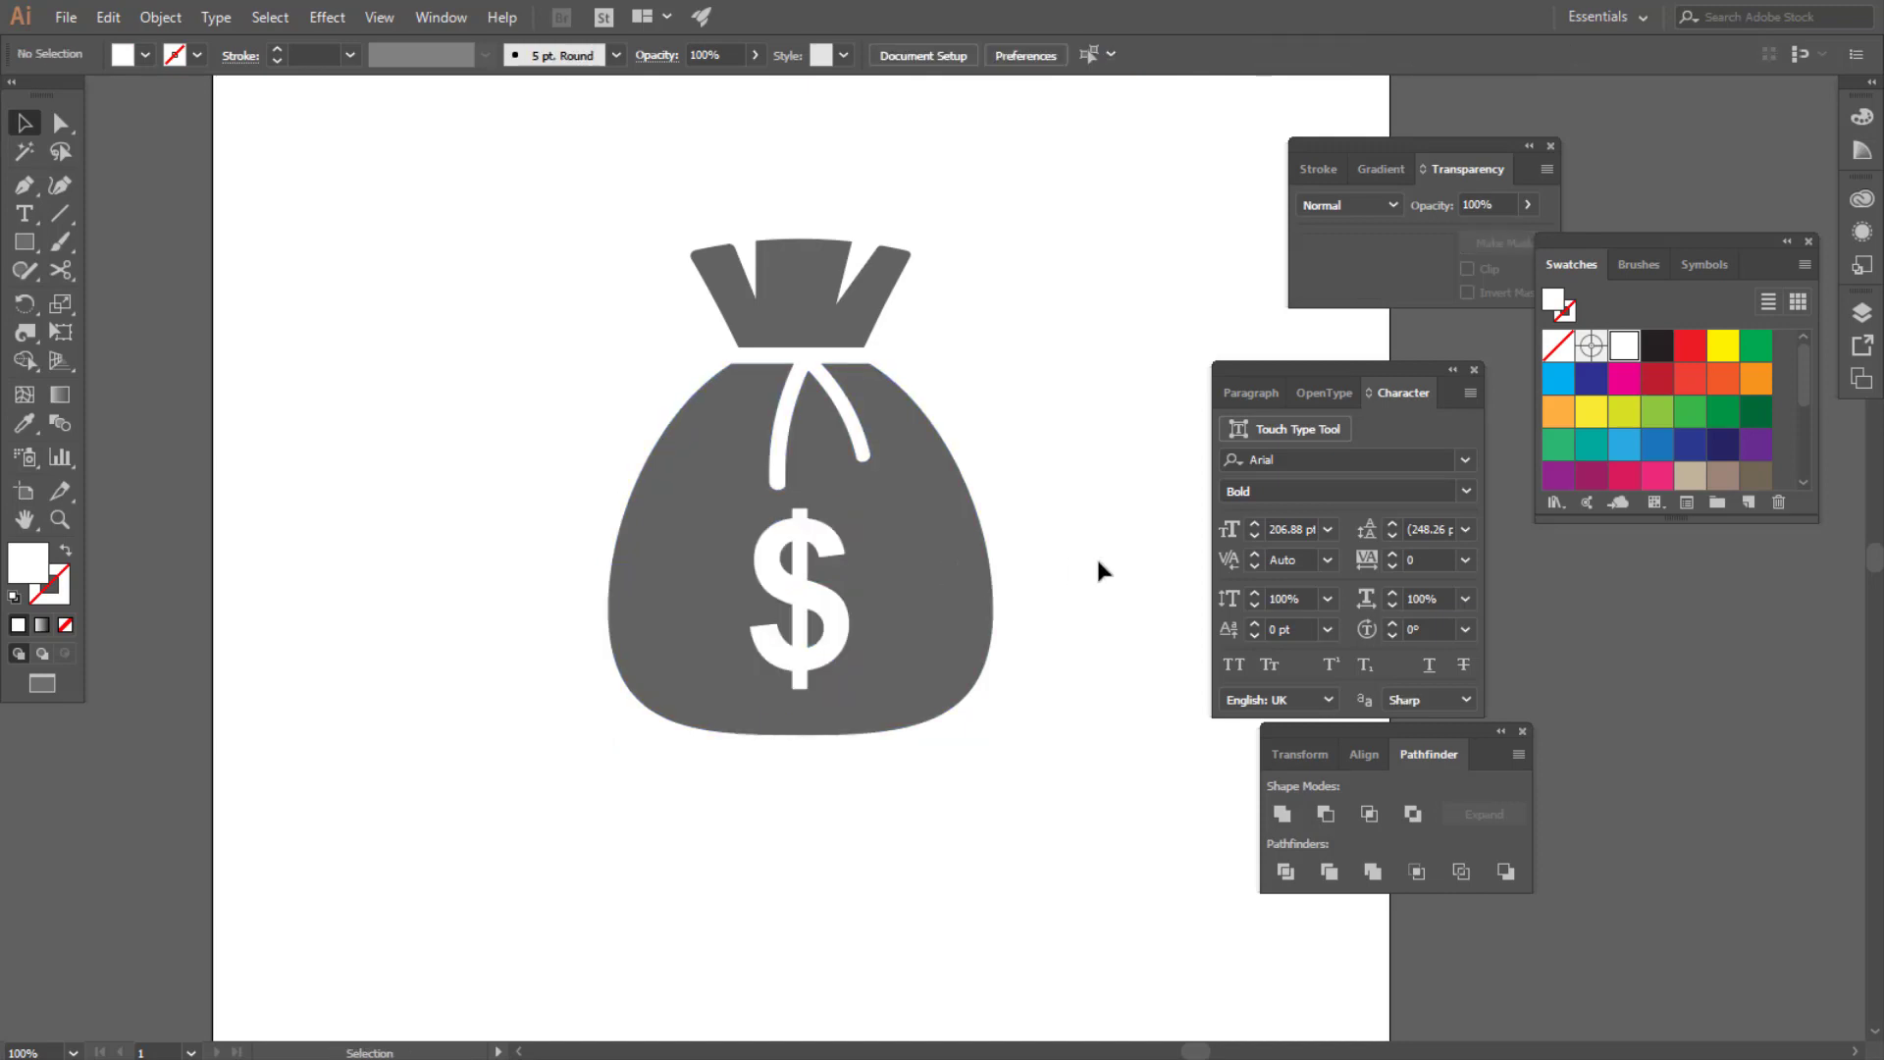
pyautogui.press('a')
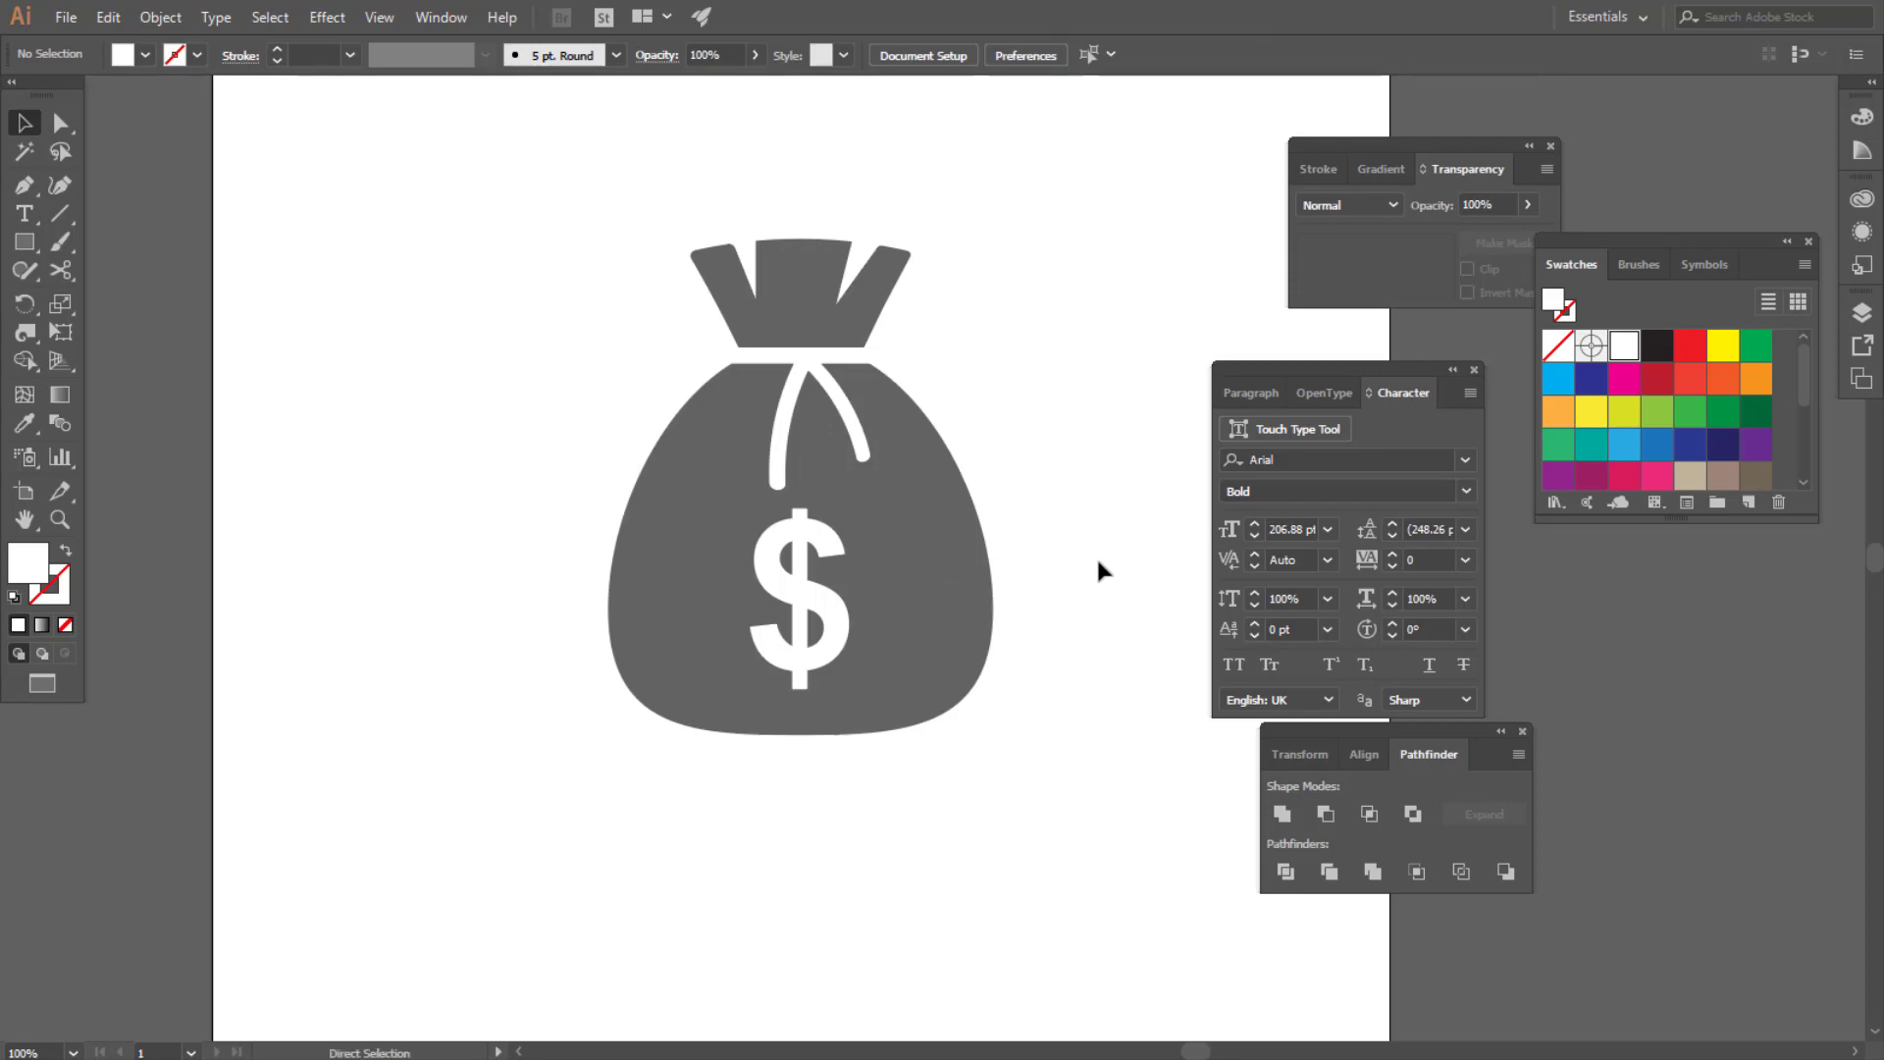